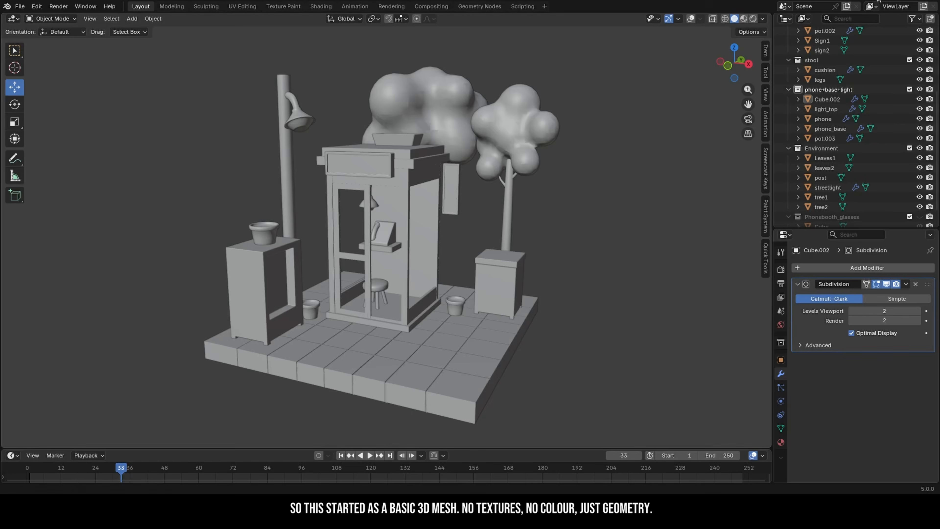
Examine the phone booth scene from several angles in both rendered and solid shading.
{"action": "middle_click_drag", "start_coordinate": [629, 211], "coordinate": [401, 217]}
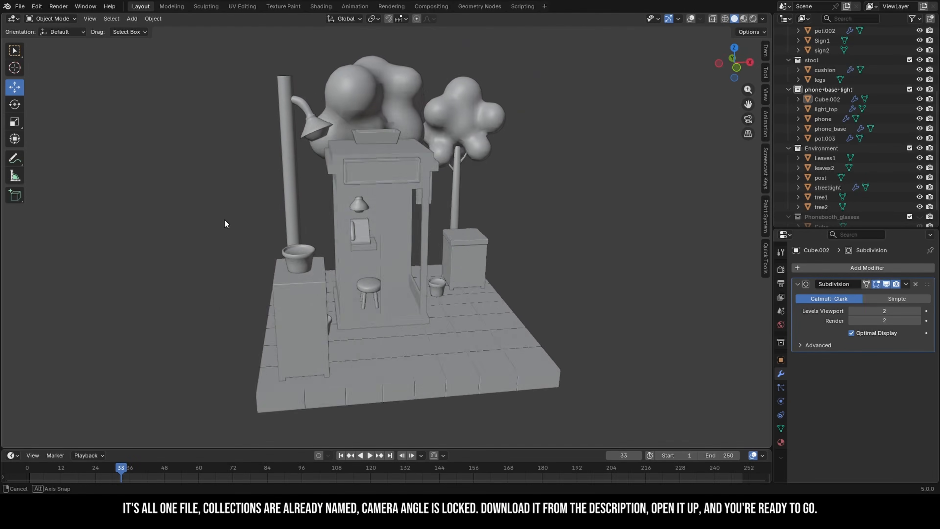
{"action": "mouse_move", "coordinate": [225, 221]}
{"action": "middle_mouse_down"}
{"action": "mouse_move", "coordinate": [156, 222]}
{"action": "mouse_move", "coordinate": [155, 198]}
{"action": "mouse_move", "coordinate": [160, 226]}
{"action": "mouse_move", "coordinate": [167, 206]}
{"action": "mouse_move", "coordinate": [180, 206]}
{"action": "mouse_move", "coordinate": [154, 225]}
{"action": "mouse_move", "coordinate": [302, 217]}
{"action": "mouse_move", "coordinate": [202, 221]}
{"action": "mouse_move", "coordinate": [168, 211]}
{"action": "mouse_move", "coordinate": [207, 197]}
{"action": "mouse_move", "coordinate": [235, 208]}
{"action": "middle_mouse_up"}
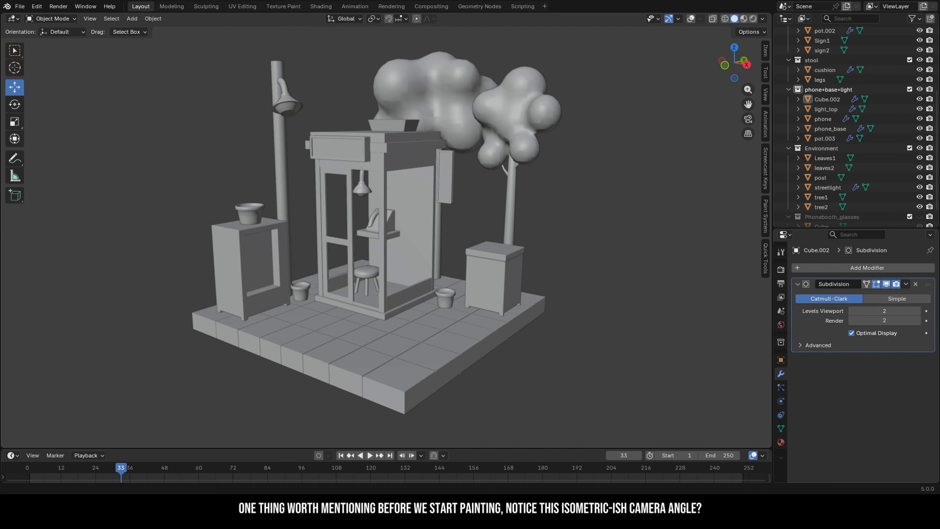
{"action": "left_click", "coordinate": [752, 18]}
{"action": "mouse_move", "coordinate": [556, 182]}
{"action": "middle_mouse_down"}
{"action": "mouse_move", "coordinate": [533, 191]}
{"action": "mouse_move", "coordinate": [632, 178]}
{"action": "mouse_move", "coordinate": [552, 188]}
{"action": "middle_mouse_up"}
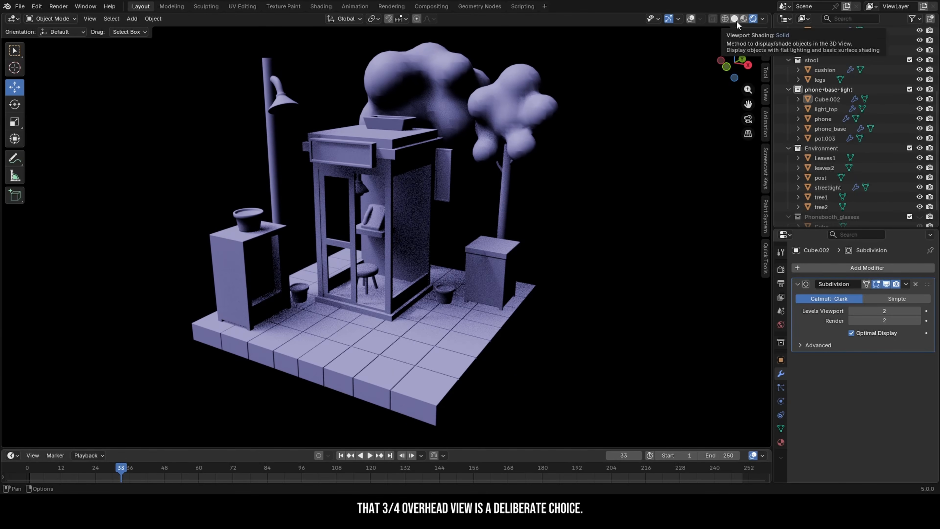
{"action": "scroll", "coordinate": [333, 210], "scroll_direction": "up", "scroll_amount": 5}
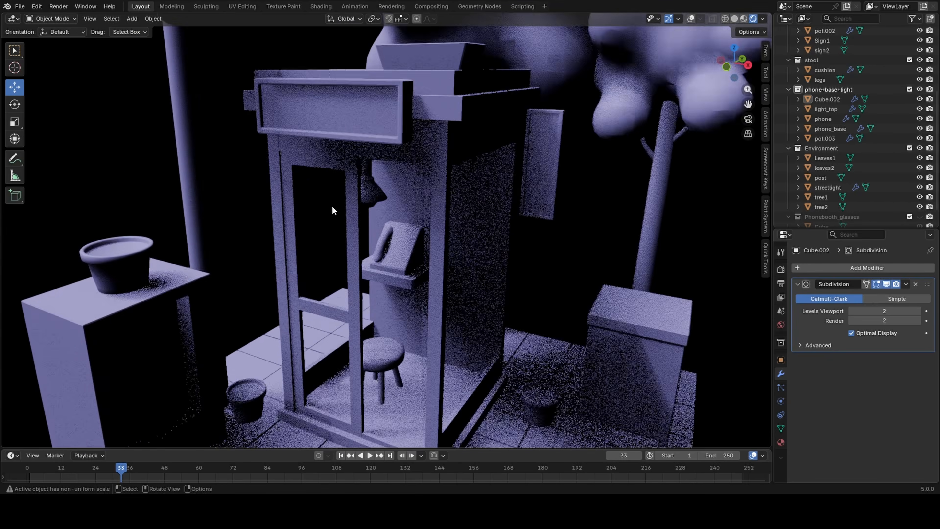
{"action": "mouse_move", "coordinate": [332, 207]}
{"action": "middle_mouse_down", "text": "shift"}
{"action": "mouse_move", "coordinate": [447, 129]}
{"action": "mouse_move", "coordinate": [507, 169]}
{"action": "middle_mouse_up", "text": "shift"}
{"action": "left_click", "coordinate": [735, 18]}
{"action": "mouse_move", "coordinate": [507, 169]}
{"action": "middle_mouse_down"}
{"action": "mouse_move", "coordinate": [483, 167]}
{"action": "mouse_move", "coordinate": [593, 175]}
{"action": "mouse_move", "coordinate": [500, 163]}
{"action": "middle_mouse_up"}
{"action": "middle_click_drag", "start_coordinate": [555, 159], "coordinate": [499, 213], "text": "shift"}
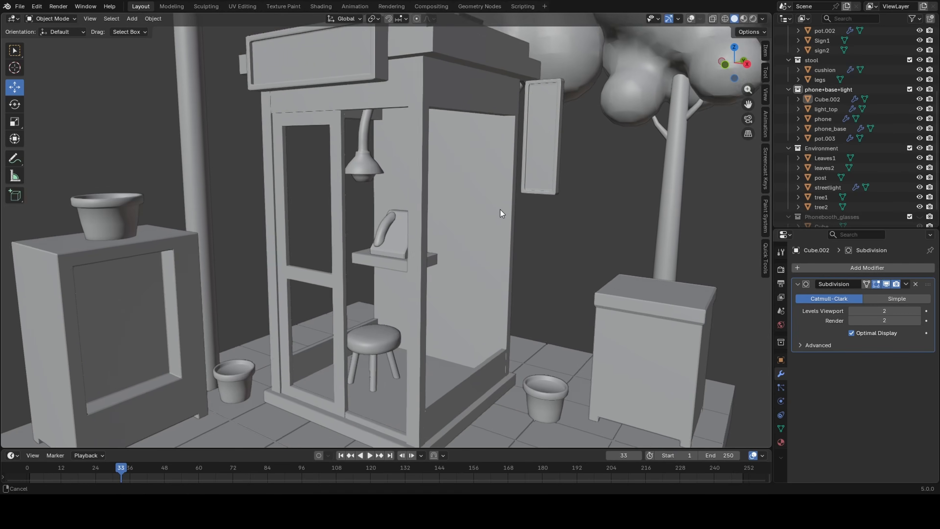
{"action": "scroll", "coordinate": [496, 207], "scroll_direction": "down", "scroll_amount": 5}
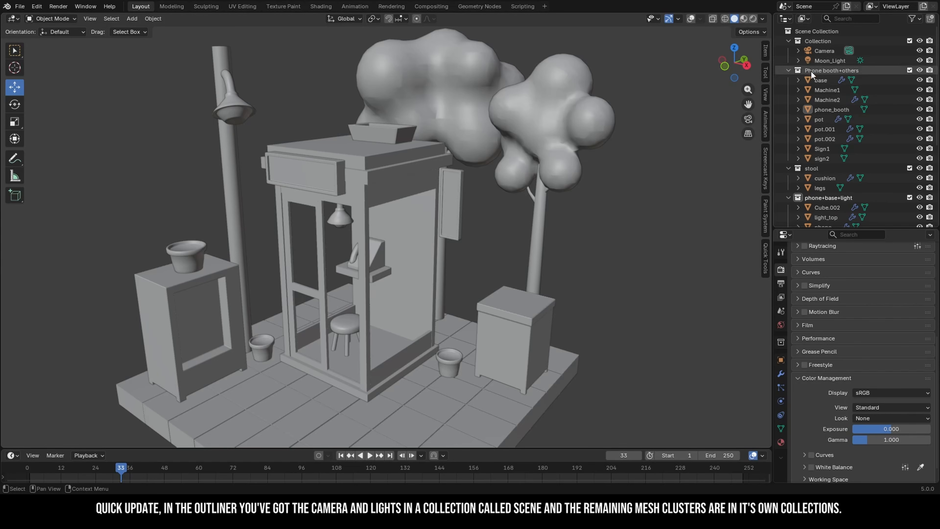
Review the scene's render settings, from the engine and sampling to Color Management.
{"action": "scroll", "coordinate": [787, 288], "scroll_direction": "up", "scroll_amount": 10}
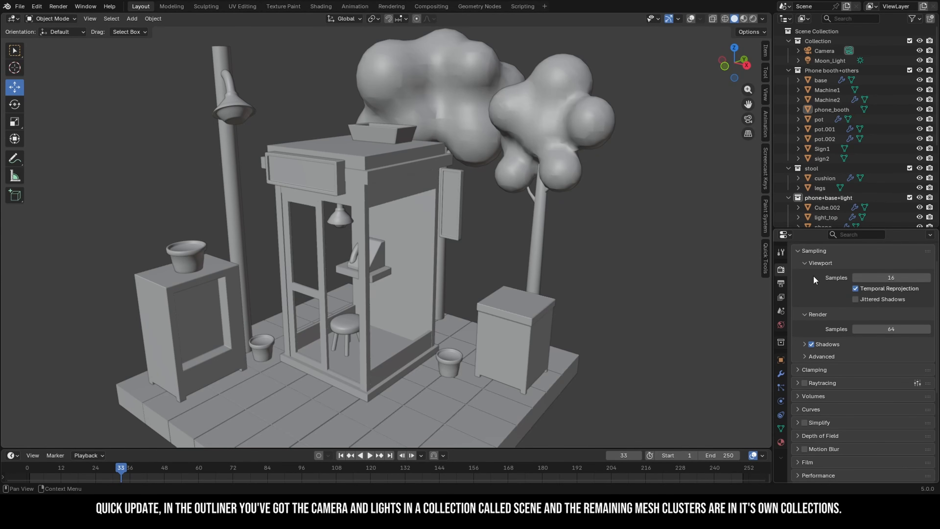
{"action": "middle_click_drag", "start_coordinate": [380, 222], "coordinate": [398, 194], "text": "shift"}
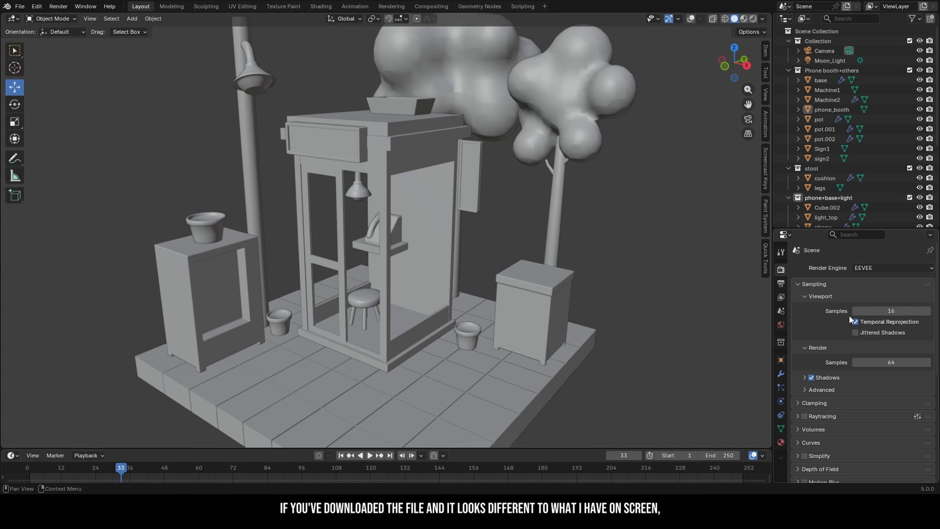
{"action": "scroll", "coordinate": [862, 341], "scroll_direction": "down", "scroll_amount": 10}
{"action": "left_click", "coordinate": [877, 365]}
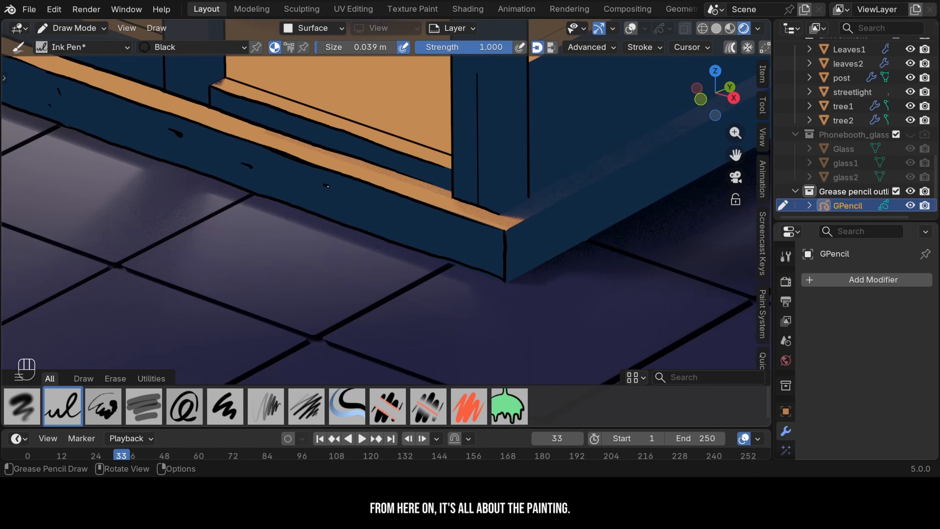
Draw a short black Ink Pen stroke on the dark front face of the phone booth's base.
{"action": "left_click_drag", "start_coordinate": [328, 185], "coordinate": [349, 194]}
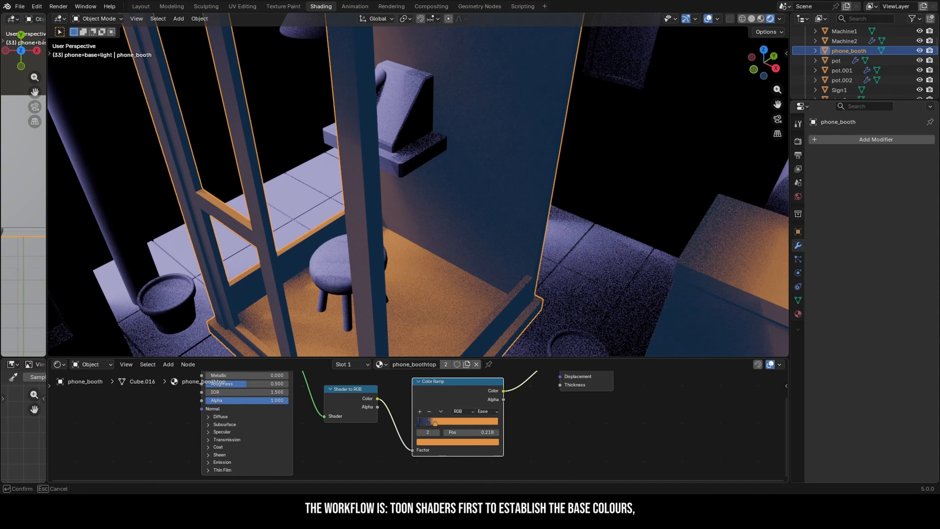
Adjust the color of a dark stop in the phone booth material's Color Ramp.
{"action": "left_click", "coordinate": [428, 423]}
{"action": "left_click", "coordinate": [438, 442]}
{"action": "left_click", "coordinate": [486, 428]}
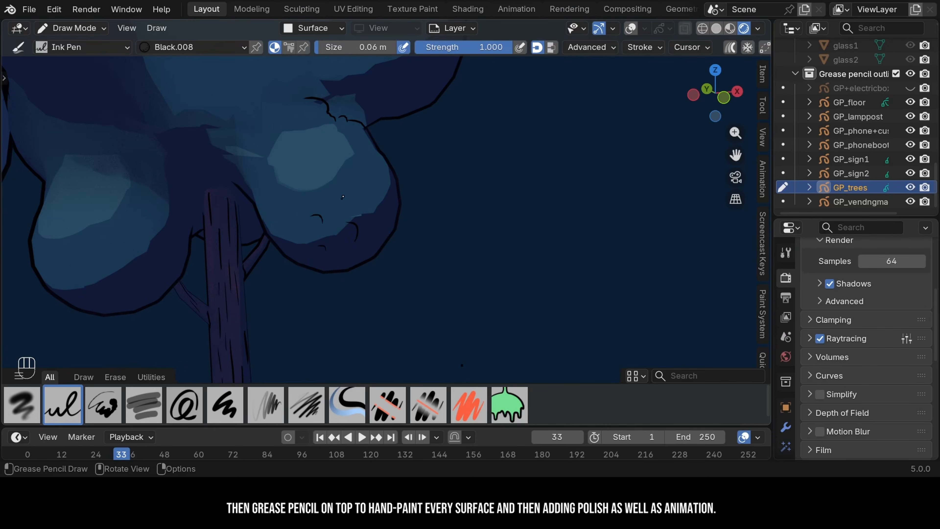
{"action": "scroll", "coordinate": [288, 173], "scroll_direction": "down", "scroll_amount": 2}
{"action": "middle_click_drag", "start_coordinate": [288, 174], "coordinate": [359, 273], "text": "shift"}
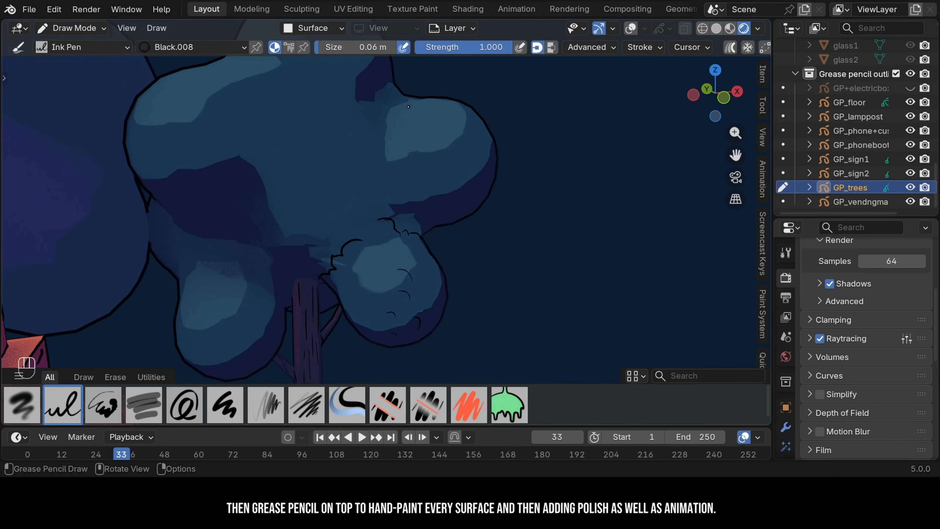
{"action": "middle_click_drag", "start_coordinate": [339, 113], "coordinate": [465, 163], "text": "shift"}
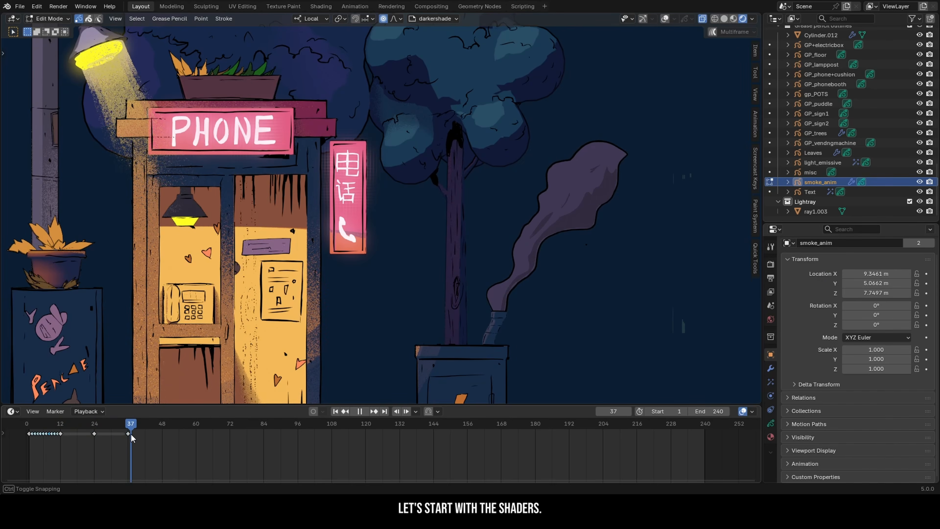
Scrub the timeline back from frame 37 to preview the smoke animation.
{"action": "mouse_move", "coordinate": [131, 434]}
{"action": "left_mouse_down"}
{"action": "mouse_move", "coordinate": [32, 429]}
{"action": "mouse_move", "coordinate": [86, 429]}
{"action": "left_mouse_up"}
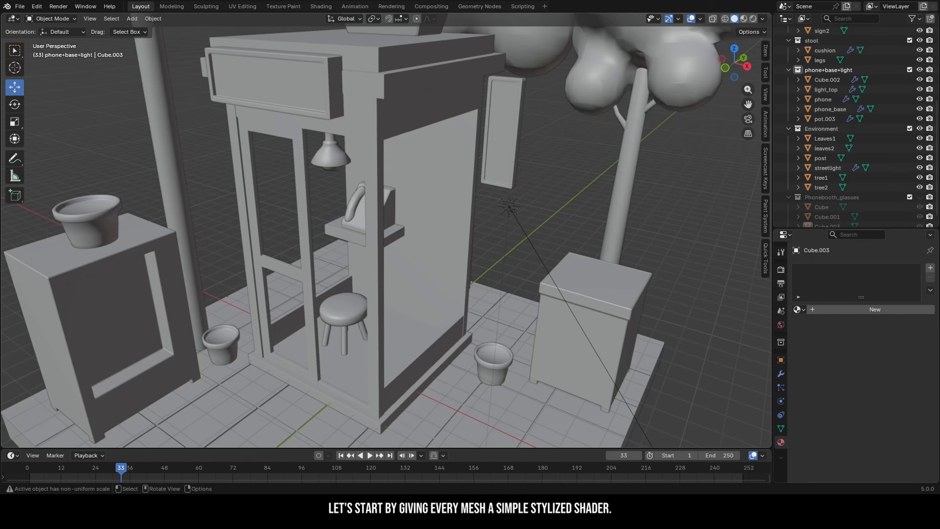
In the Shading workspace with rendered viewport shading, assign the existing material to the Machine1 box and name it Electric_box.
{"action": "left_click", "coordinate": [595, 298]}
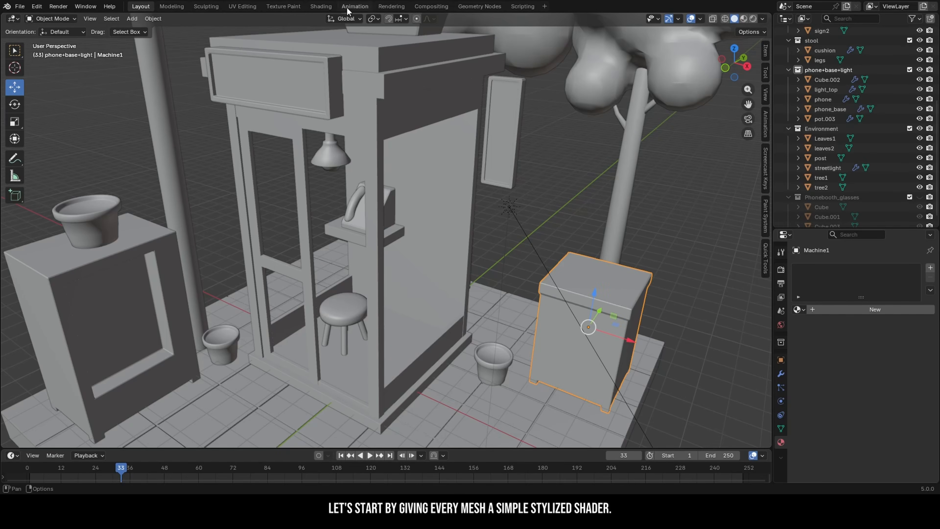
{"action": "left_click", "coordinate": [330, 5]}
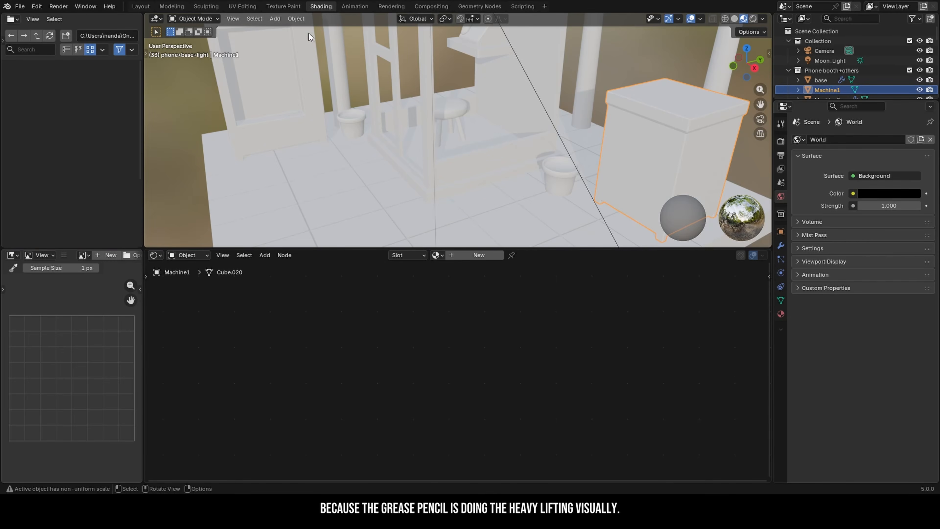
{"action": "left_click", "coordinate": [752, 19]}
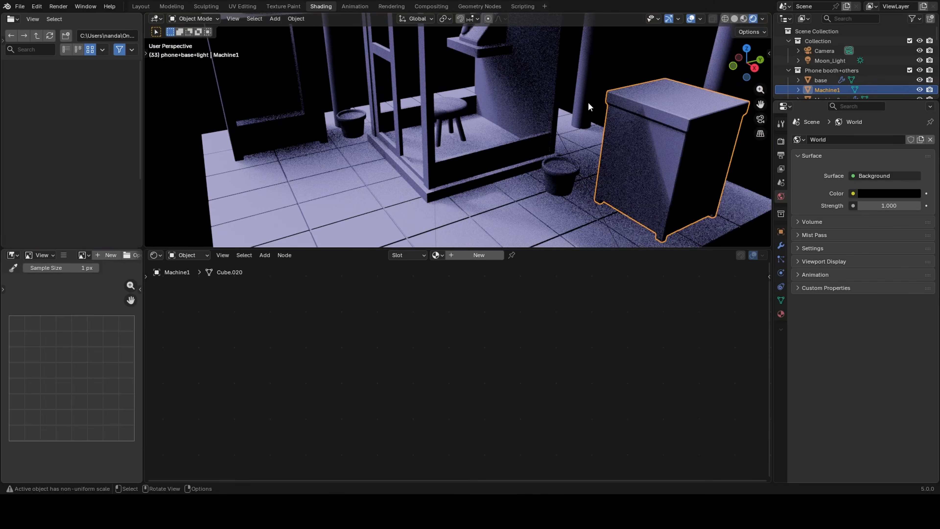
{"action": "scroll", "coordinate": [587, 102], "scroll_direction": "down", "scroll_amount": 2}
{"action": "middle_click_drag", "start_coordinate": [588, 102], "coordinate": [492, 166], "text": "shift"}
{"action": "left_click", "coordinate": [437, 255]}
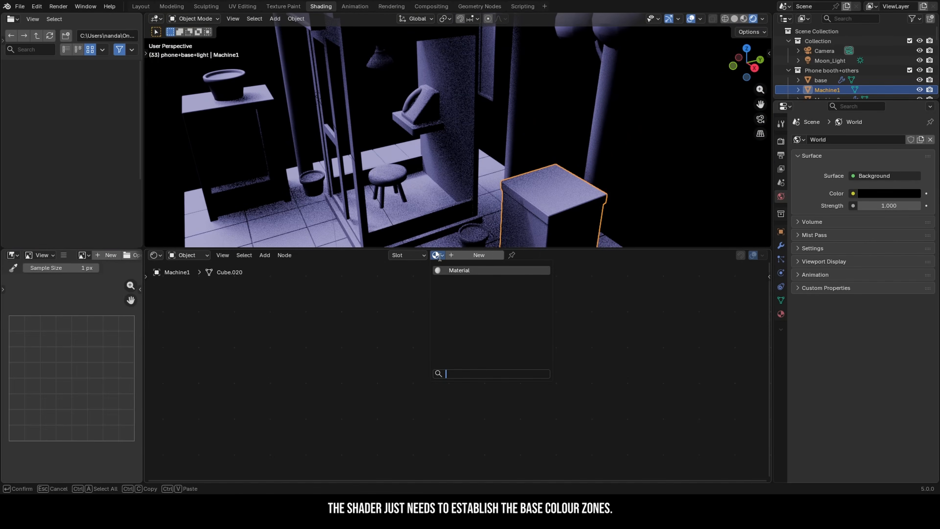
{"action": "left_click", "coordinate": [457, 270]}
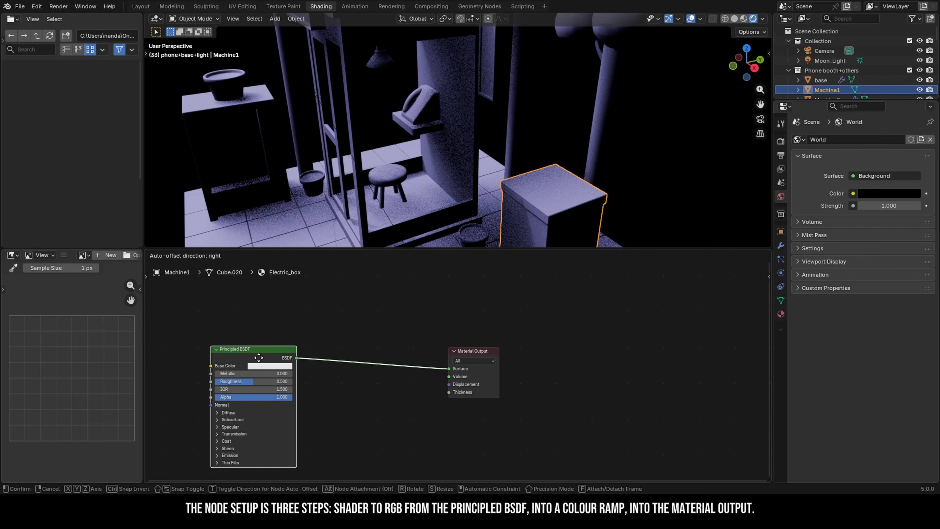
Add a Shader to RGB node fed by the Principled BSDF's output.
{"action": "left_click_drag", "start_coordinate": [296, 358], "coordinate": [343, 378]}
{"action": "type", "text": "shader t"}
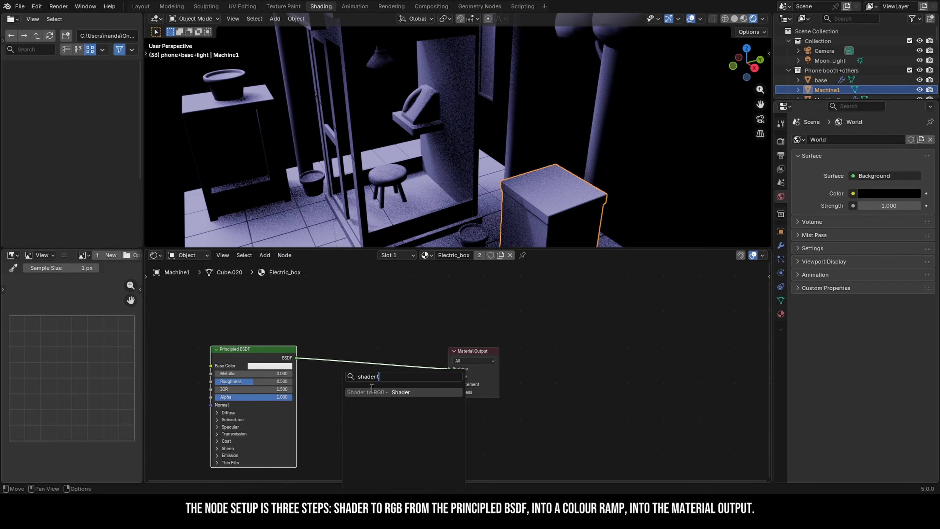
{"action": "key", "text": "Return"}
{"action": "left_click", "coordinate": [365, 395]}
Add a Color Ramp after the Shader to RGB color output and connect it to the Material Output's Surface.
{"action": "left_click_drag", "start_coordinate": [461, 354], "coordinate": [560, 344]}
{"action": "left_click_drag", "start_coordinate": [377, 395], "coordinate": [387, 396]}
{"action": "type", "text": "ramp"}
{"action": "key", "text": "Return"}
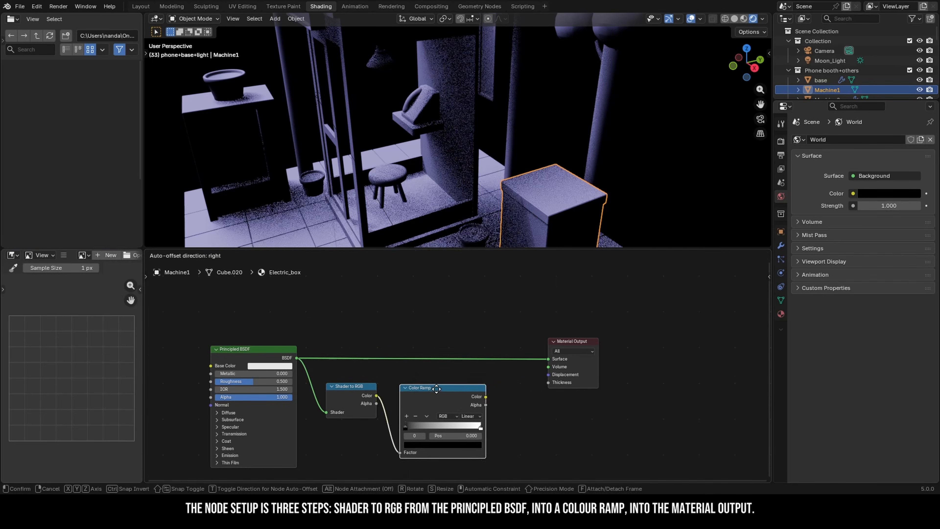
{"action": "left_click", "coordinate": [446, 380]}
{"action": "left_click_drag", "start_coordinate": [545, 364], "coordinate": [546, 359]}
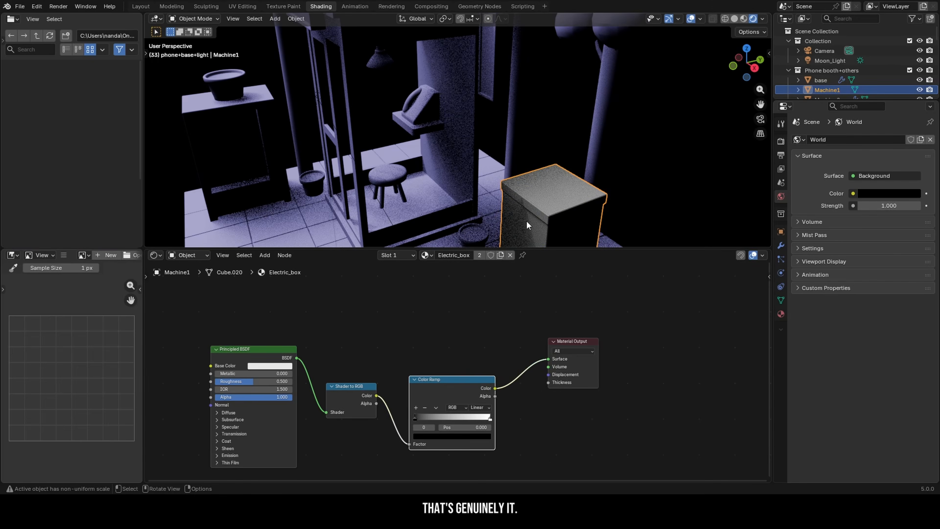
Set the Color Ramp's interpolation to Constant.
{"action": "scroll", "coordinate": [538, 211], "scroll_direction": "up", "scroll_amount": 4}
{"action": "scroll", "coordinate": [488, 408], "scroll_direction": "up", "scroll_amount": 1}
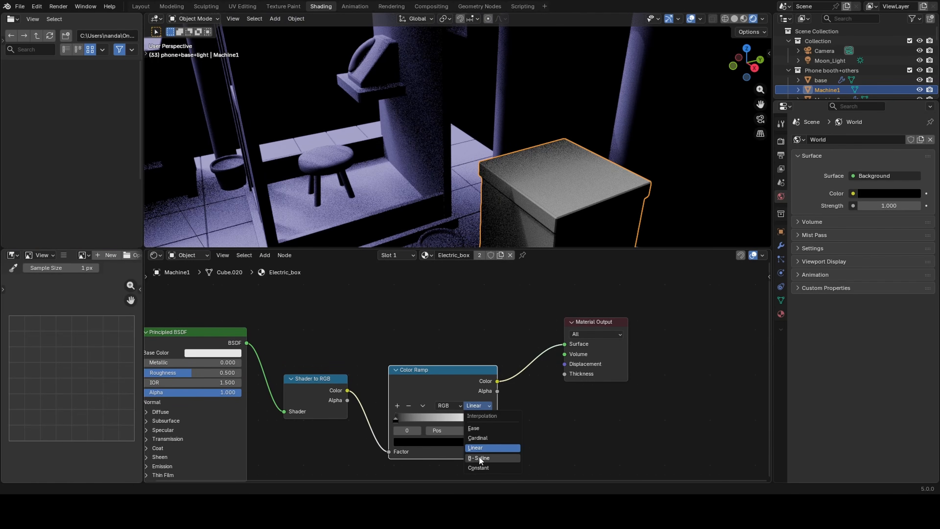
{"action": "left_click", "coordinate": [477, 405]}
{"action": "left_click", "coordinate": [477, 467]}
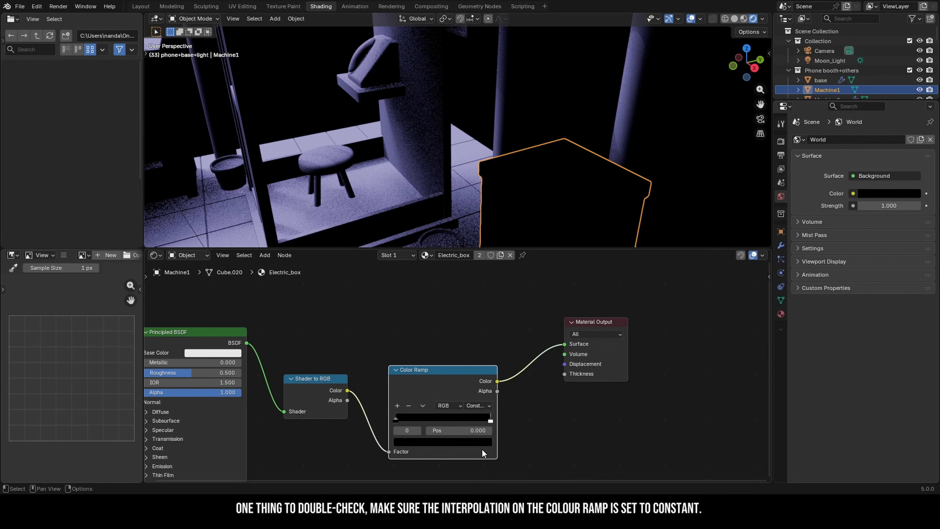
Move the ramp's white end stop to about 0.42, then color the middle stop dark purple and the end stop dark blue.
{"action": "left_click_drag", "start_coordinate": [490, 418], "coordinate": [433, 421]}
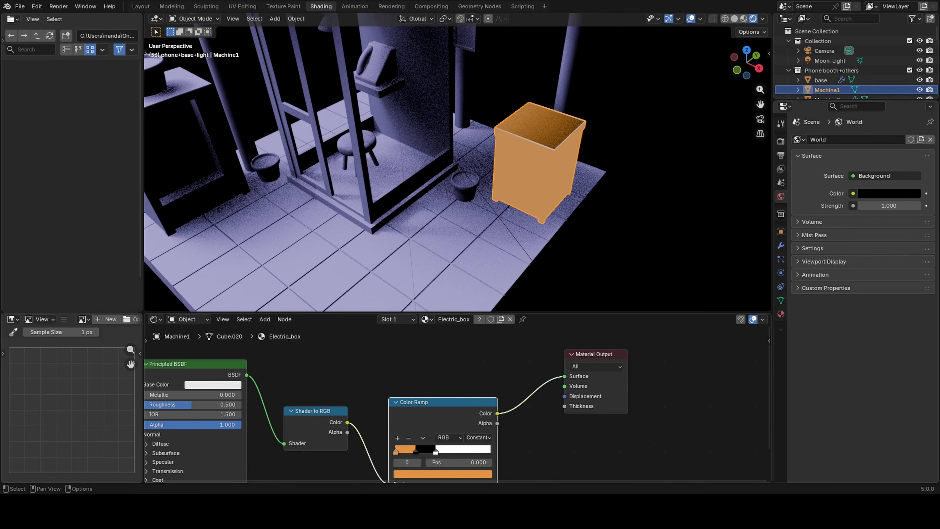
{"action": "left_click", "coordinate": [416, 450]}
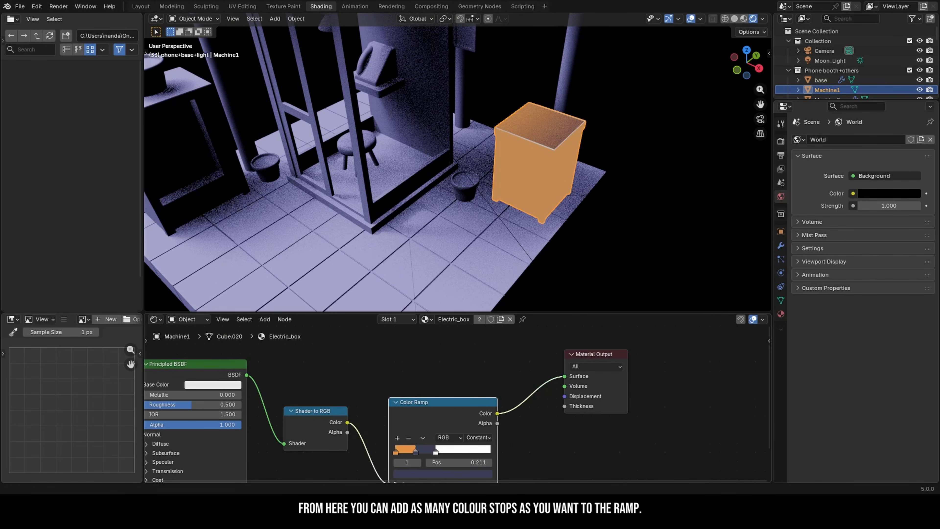
{"action": "left_click", "coordinate": [436, 451]}
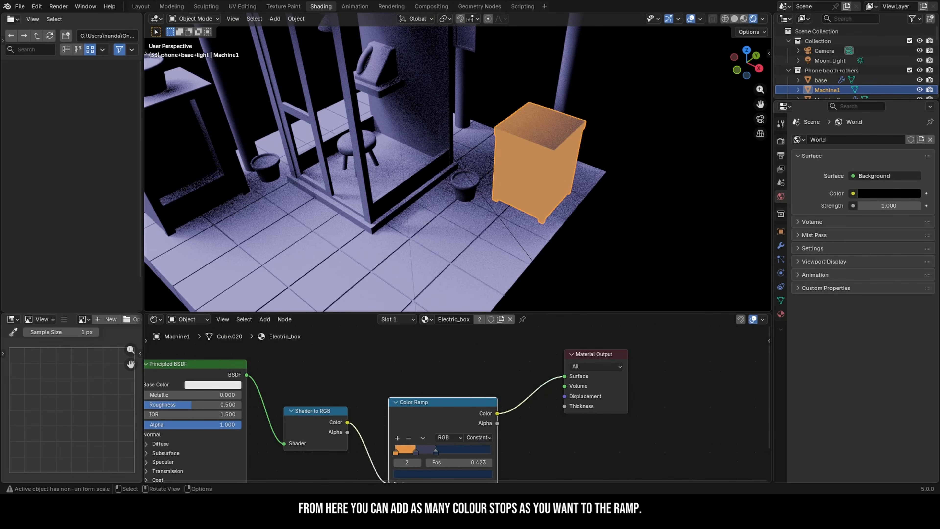
Reposition the Color Ramp stops toward the dark end, with the orange stop at 0.218, to balance the box's lit and shadow colors.
{"action": "scroll", "coordinate": [553, 172], "scroll_direction": "up", "scroll_amount": 5}
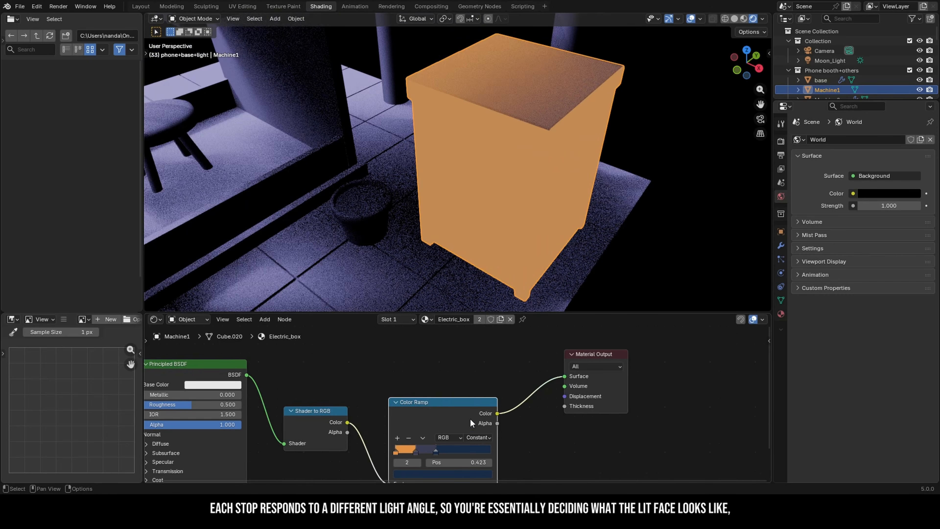
{"action": "scroll", "coordinate": [470, 418], "scroll_direction": "up", "scroll_amount": 2}
{"action": "middle_click_drag", "start_coordinate": [389, 469], "coordinate": [408, 394]}
{"action": "scroll", "coordinate": [409, 394], "scroll_direction": "up", "scroll_amount": 4}
{"action": "left_click_drag", "start_coordinate": [395, 400], "coordinate": [362, 401]}
{"action": "left_click_drag", "start_coordinate": [442, 400], "coordinate": [378, 399]}
{"action": "middle_click_drag", "start_coordinate": [414, 208], "coordinate": [459, 148]}
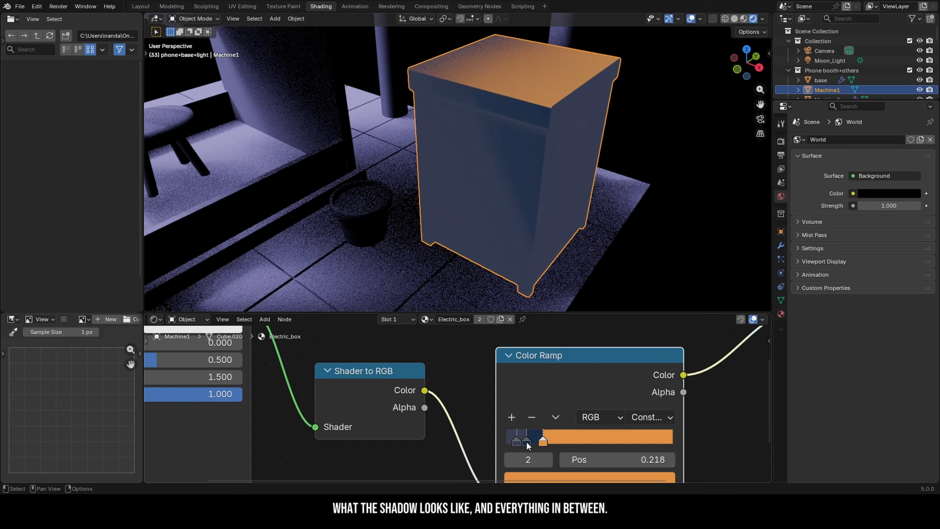
{"action": "mouse_move", "coordinate": [526, 441]}
{"action": "left_mouse_down"}
{"action": "mouse_move", "coordinate": [517, 443]}
{"action": "mouse_move", "coordinate": [538, 444]}
{"action": "left_mouse_up"}
{"action": "scroll", "coordinate": [523, 442], "scroll_direction": "up", "scroll_amount": 2}
{"action": "left_click", "coordinate": [530, 445]}
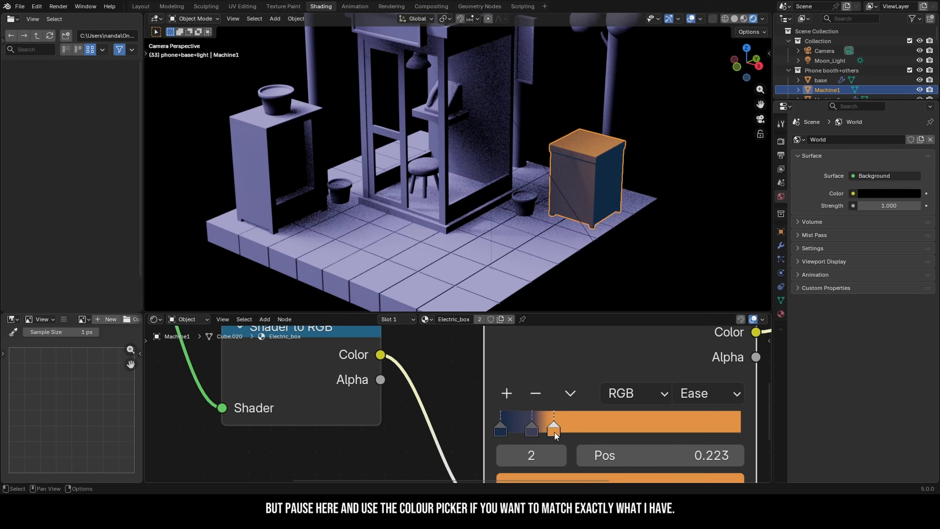
View the Machine1 box's object properties.
{"action": "left_click", "coordinate": [830, 60]}
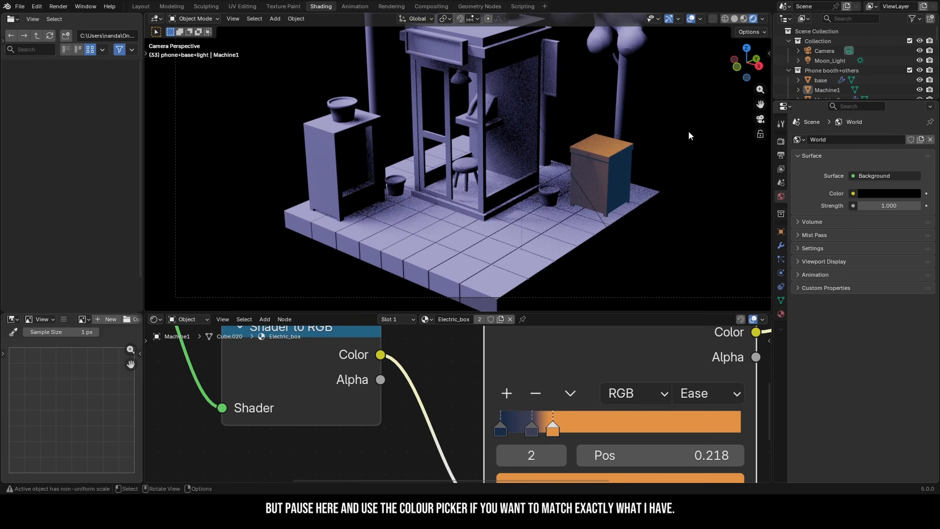
{"action": "left_click", "coordinate": [781, 231]}
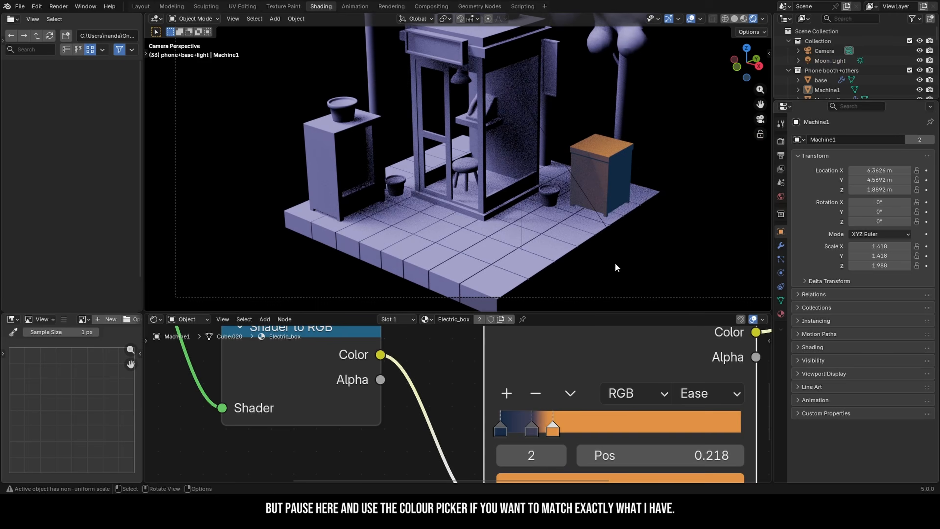
{"action": "scroll", "coordinate": [616, 267], "scroll_direction": "down", "scroll_amount": 2}
{"action": "scroll", "coordinate": [491, 387], "scroll_direction": "down", "scroll_amount": 7}
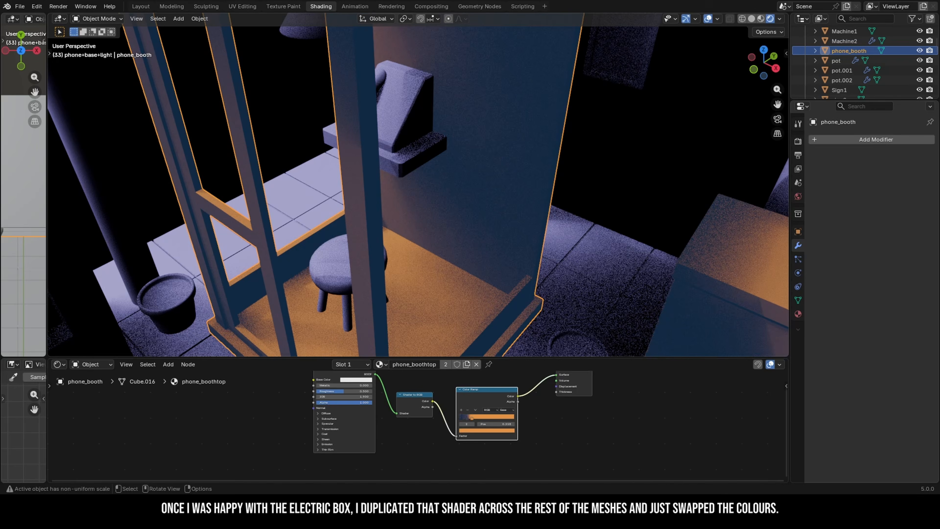
Change the orange stop at 0.218 in the phone_boothtop material's Color Ramp to red-orange.
{"action": "scroll", "coordinate": [548, 406], "scroll_direction": "up", "scroll_amount": 5}
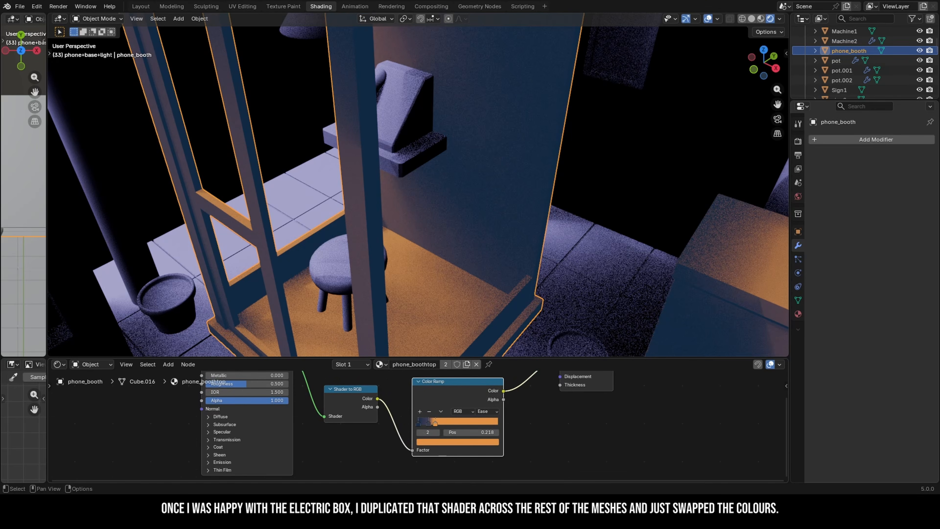
{"action": "left_click", "coordinate": [481, 441]}
{"action": "left_click", "coordinate": [484, 431]}
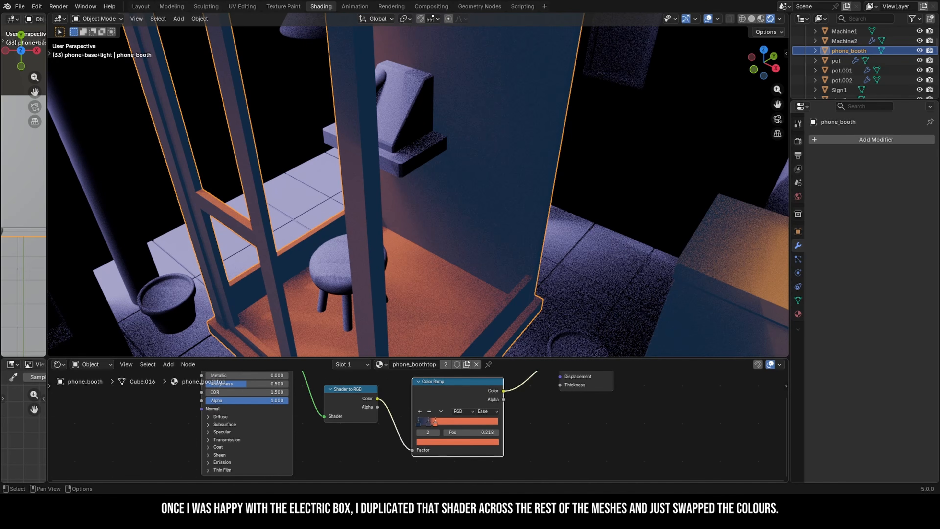
Recolor the phone_boothtop ramp's middle stop at 0.132 to crimson and its first stop to dark purple.
{"action": "left_click", "coordinate": [428, 424]}
{"action": "left_click", "coordinate": [482, 442]}
{"action": "left_click", "coordinate": [486, 431]}
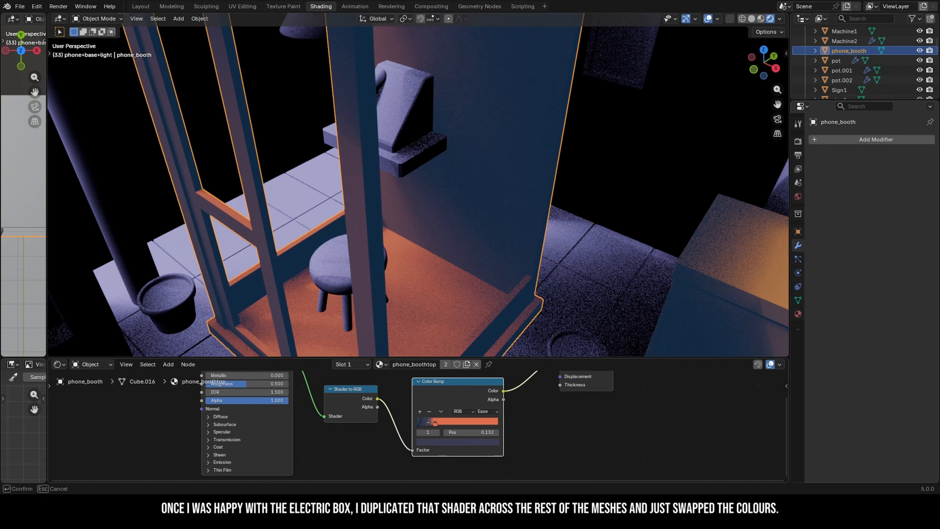
{"action": "key", "text": "Return"}
{"action": "left_click", "coordinate": [418, 423]}
{"action": "left_click", "coordinate": [483, 442]}
{"action": "left_click", "coordinate": [486, 432]}
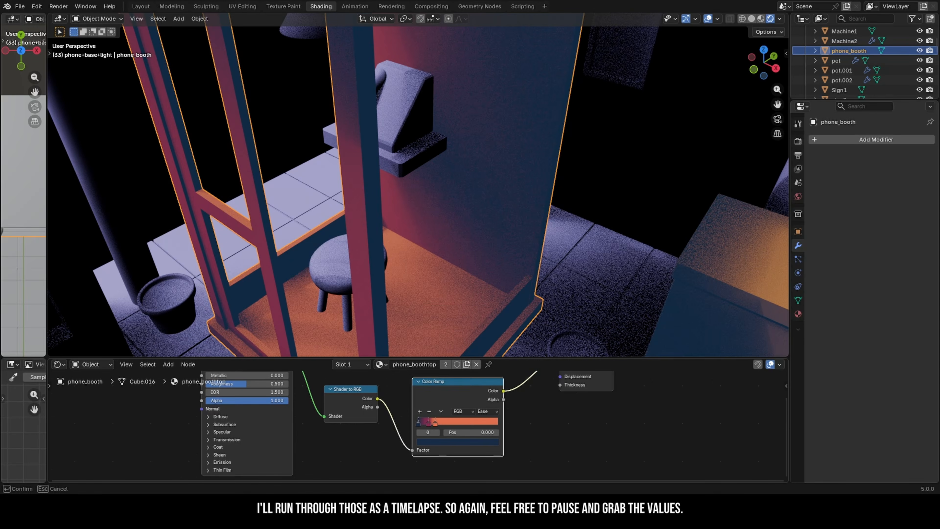
{"action": "key", "text": "Return"}
Darken the orange 0.218 stop in pot.003's darkblue_pot ramp and recolor its two darker stops with colors sampled from the scene.
{"action": "scroll", "coordinate": [348, 70], "scroll_direction": "down", "scroll_amount": 3}
{"action": "middle_click_drag", "start_coordinate": [354, 79], "coordinate": [376, 202], "text": "shift"}
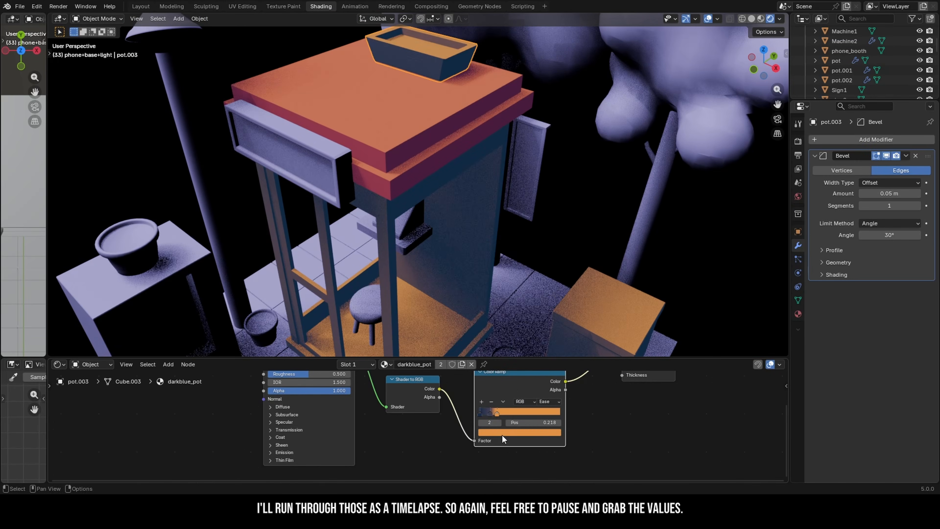
{"action": "left_click", "coordinate": [497, 435]}
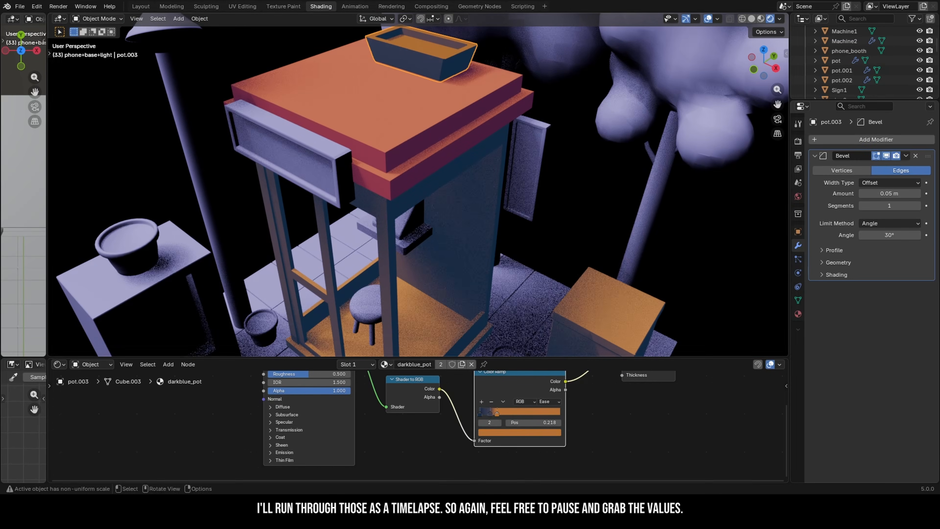
{"action": "left_click", "coordinate": [497, 432]}
{"action": "left_click", "coordinate": [485, 424]}
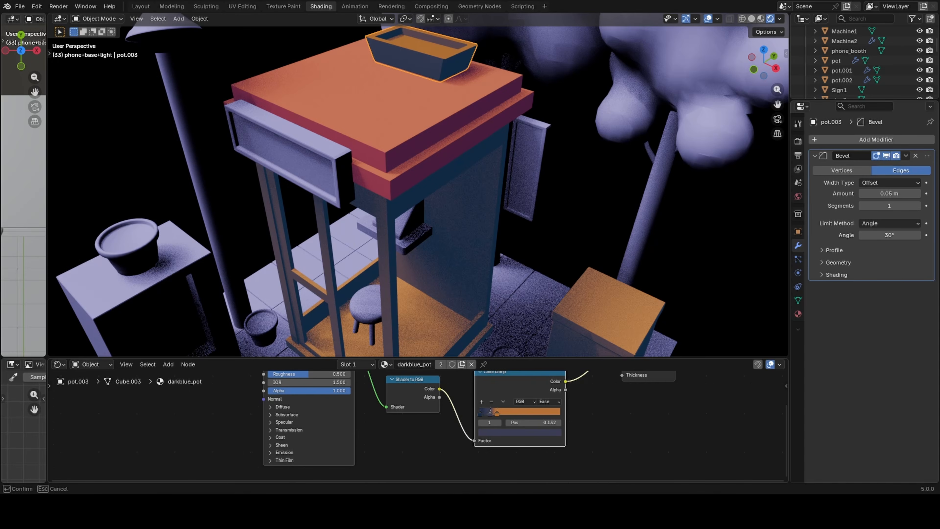
{"action": "left_click", "coordinate": [371, 185]}
{"action": "left_click", "coordinate": [480, 414]}
{"action": "left_click", "coordinate": [410, 207]}
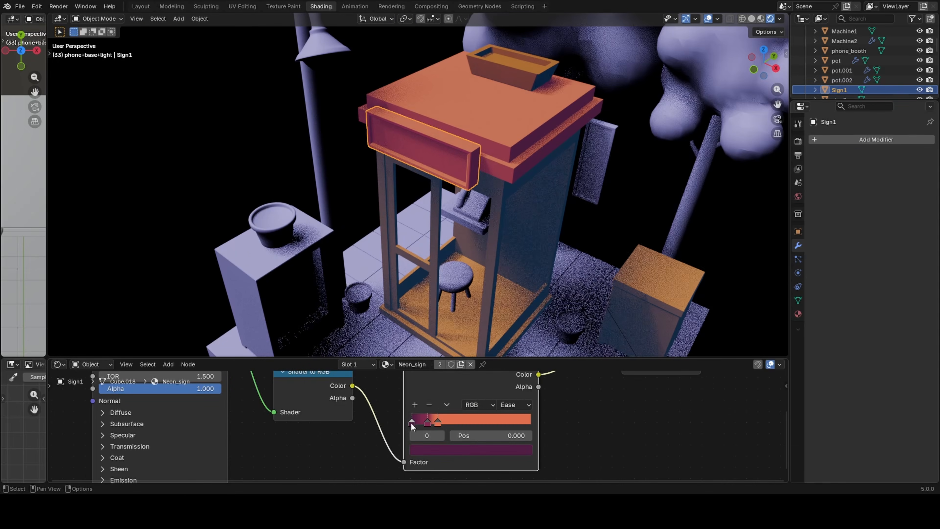
Recolor the Neon_sign ramp's first stop to pink and its 0.132 stop to a muted pink sampled from the front sign.
{"action": "left_click", "coordinate": [471, 449]}
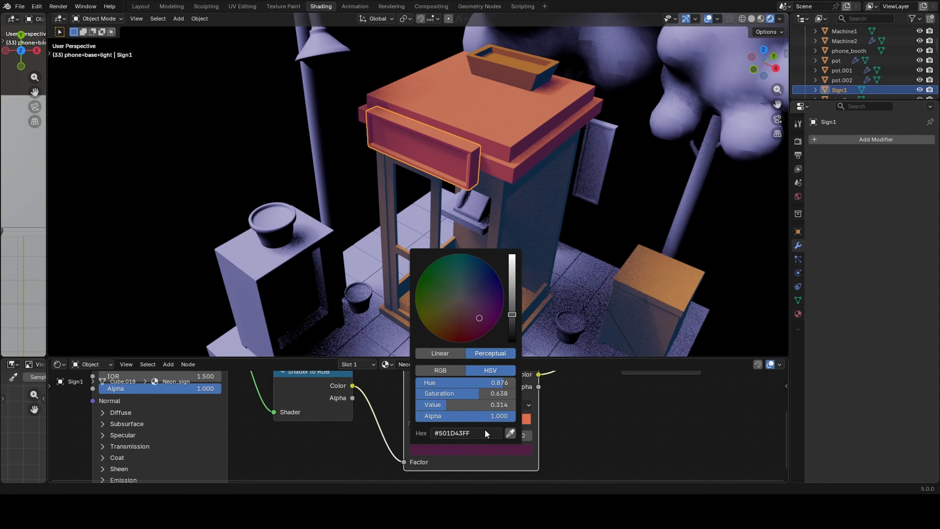
{"action": "left_click", "coordinate": [437, 421]}
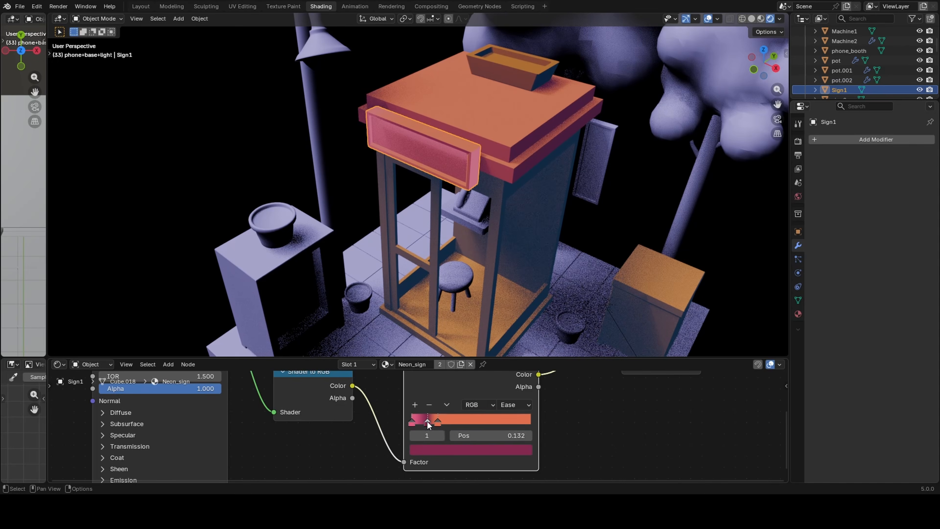
{"action": "left_click", "coordinate": [465, 450]}
{"action": "left_click", "coordinate": [514, 436]}
{"action": "left_click", "coordinate": [436, 148]}
{"action": "scroll", "coordinate": [494, 212], "scroll_direction": "down", "scroll_amount": 1}
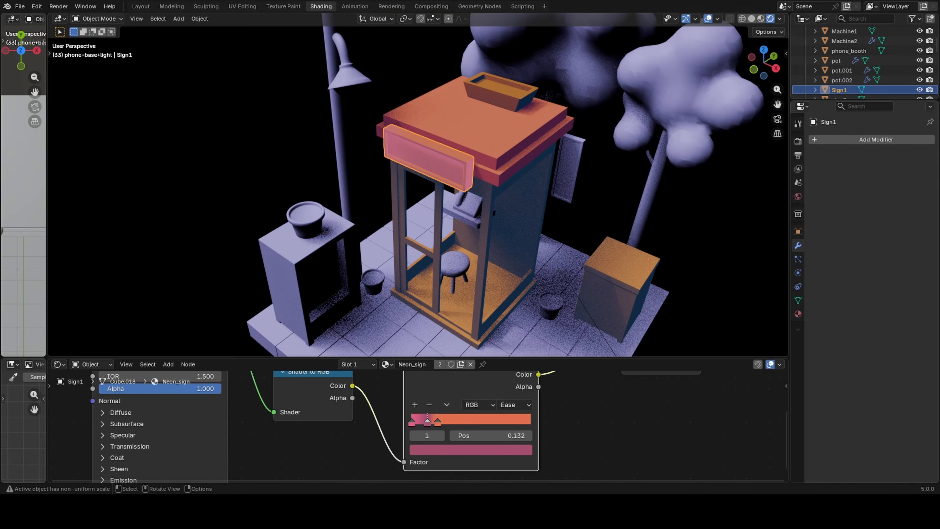
Assign the existing Neon_sign material to the sign2 mesh on the booth's side.
{"action": "left_click", "coordinate": [569, 171]}
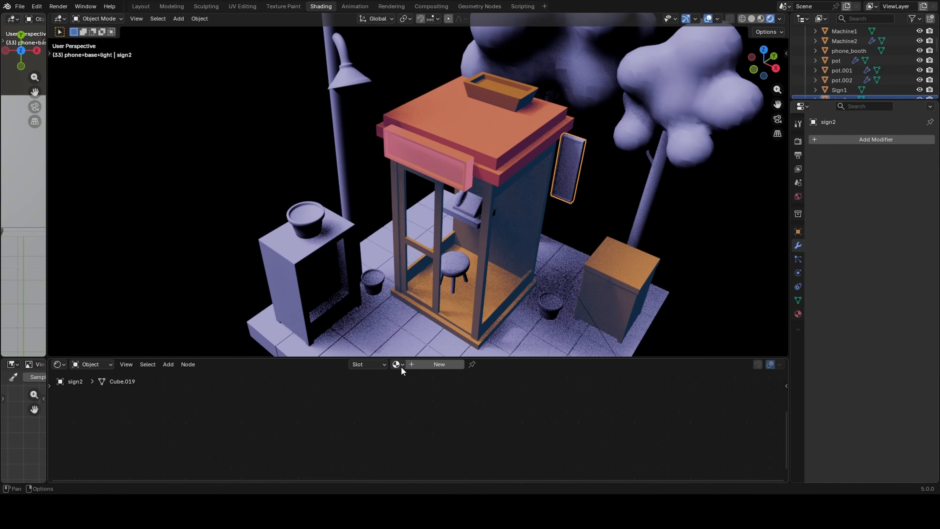
{"action": "left_click", "coordinate": [399, 365]}
{"action": "left_click", "coordinate": [414, 274]}
Darken the muted purple first stop in the post's sign_post ramp and adjust the positions of the two dark stops.
{"action": "left_click", "coordinate": [627, 176]}
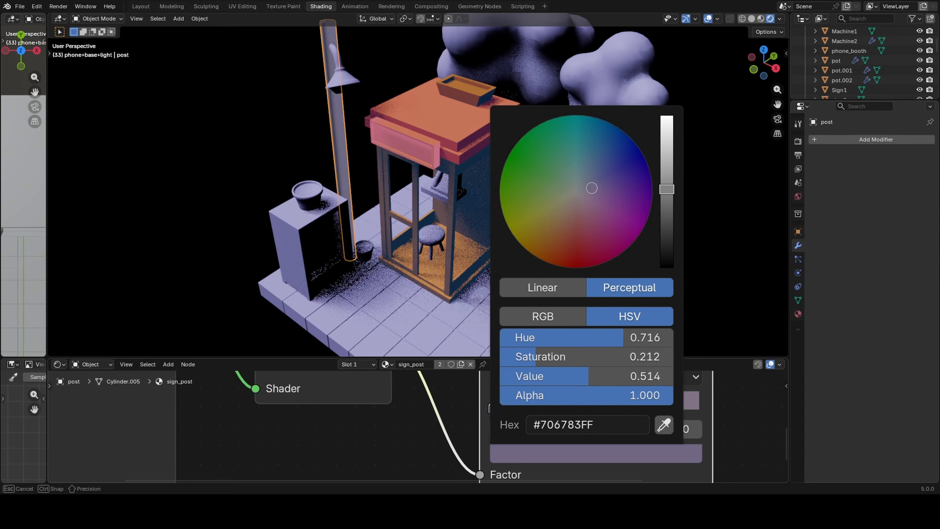
{"action": "left_click_drag", "start_coordinate": [668, 188], "coordinate": [667, 204]}
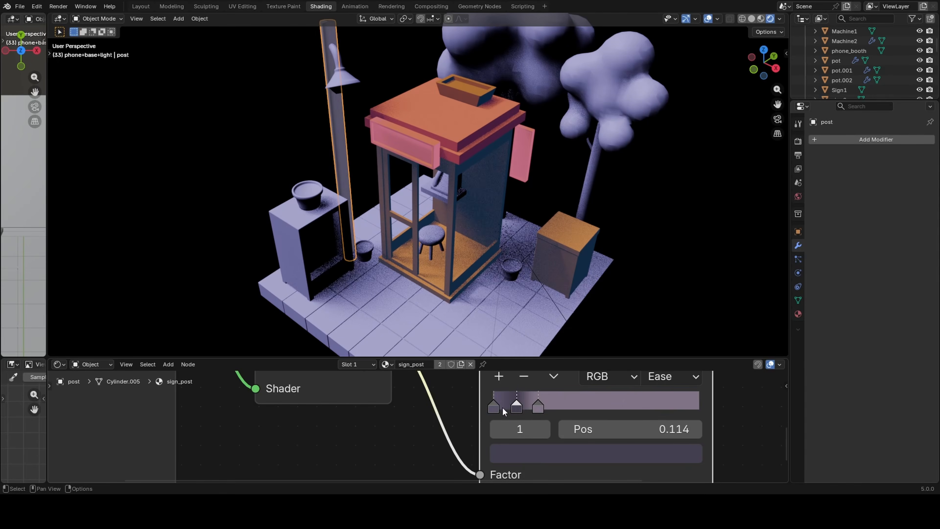
{"action": "left_click_drag", "start_coordinate": [494, 409], "coordinate": [525, 409]}
{"action": "mouse_move", "coordinate": [516, 409]}
{"action": "left_mouse_down"}
{"action": "mouse_move", "coordinate": [485, 409]}
{"action": "mouse_move", "coordinate": [516, 409]}
{"action": "left_mouse_up"}
{"action": "left_click", "coordinate": [269, 106]}
Recolor the dark end of Machine2's darkblue_base_v2 Color Ramp to deep blue.
{"action": "scroll", "coordinate": [269, 106], "scroll_direction": "down", "scroll_amount": 1}
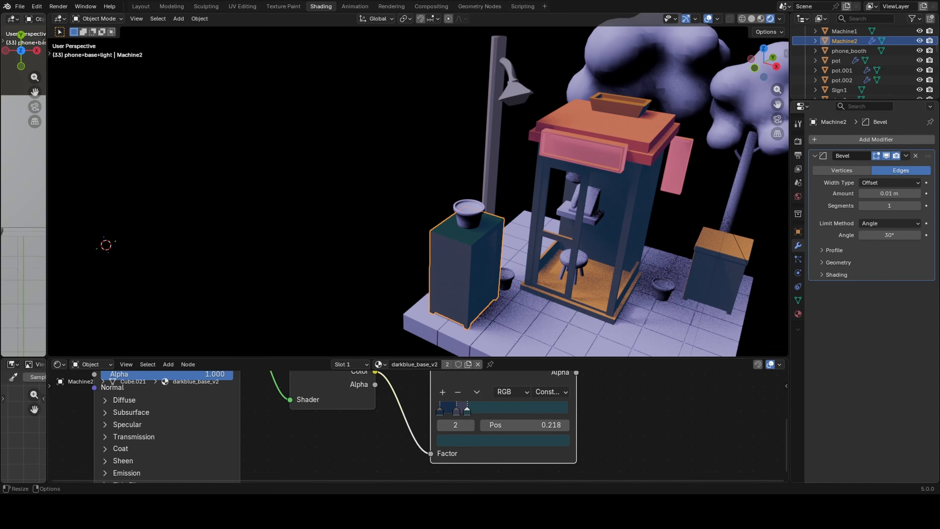
{"action": "scroll", "coordinate": [495, 425], "scroll_direction": "up", "scroll_amount": 3}
{"action": "left_click", "coordinate": [445, 410]}
{"action": "left_click", "coordinate": [465, 443]}
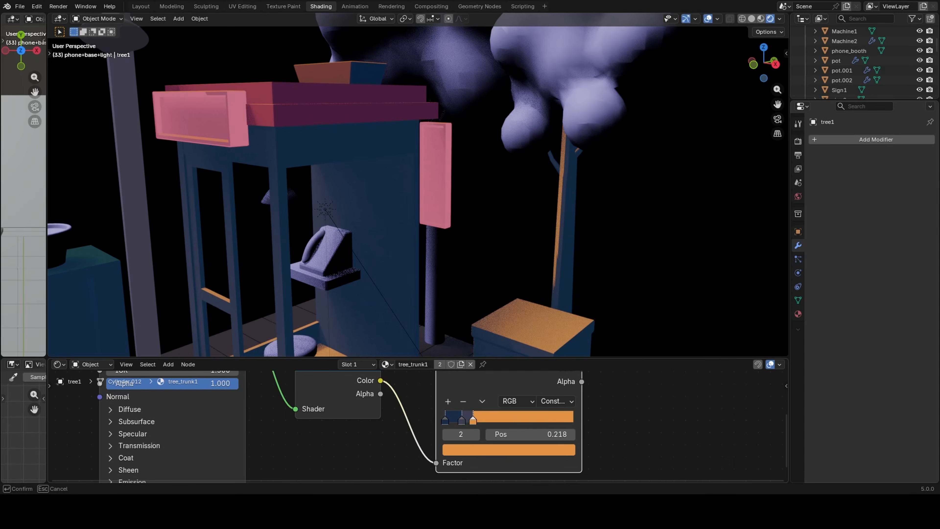
Recolor tree_trunk1's 0.218 stop to dark plum sampled from the booth roof, and sample a dark scene color for its middle stop.
{"action": "left_click", "coordinate": [352, 113]}
{"action": "left_click", "coordinate": [480, 449]}
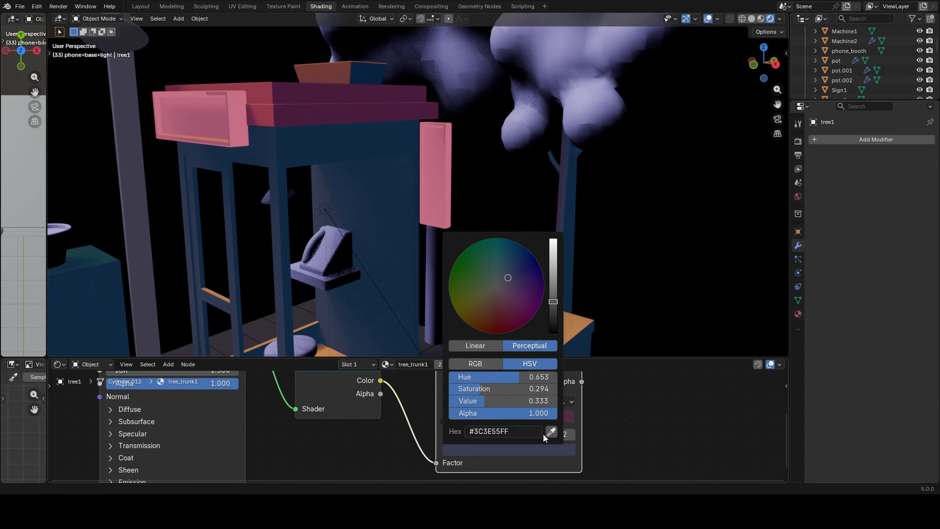
{"action": "left_click", "coordinate": [558, 429]}
{"action": "left_click", "coordinate": [407, 63]}
Recolor the first stop of the tree trunk ramp to dark navy and shift the middle stop toward the dark end.
{"action": "left_click", "coordinate": [445, 420]}
{"action": "left_click", "coordinate": [469, 447]}
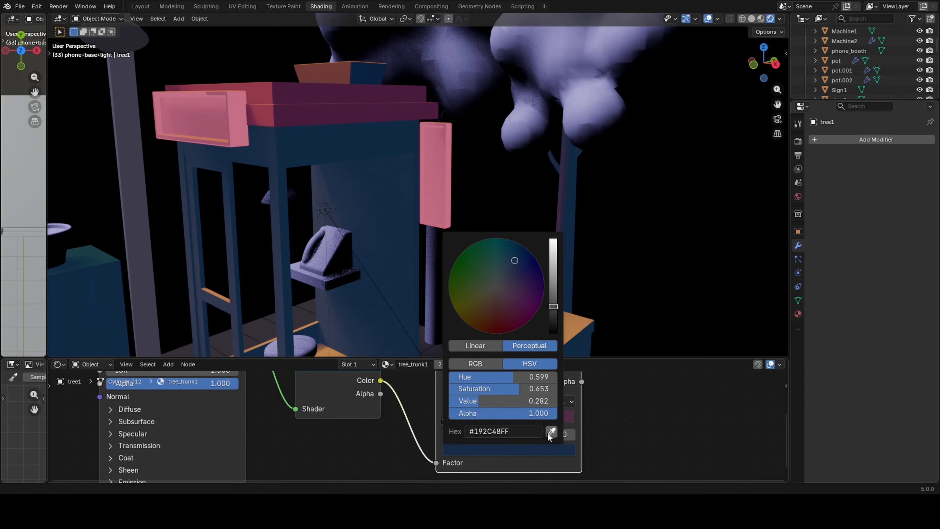
{"action": "left_click", "coordinate": [550, 432]}
{"action": "left_click", "coordinate": [407, 63]}
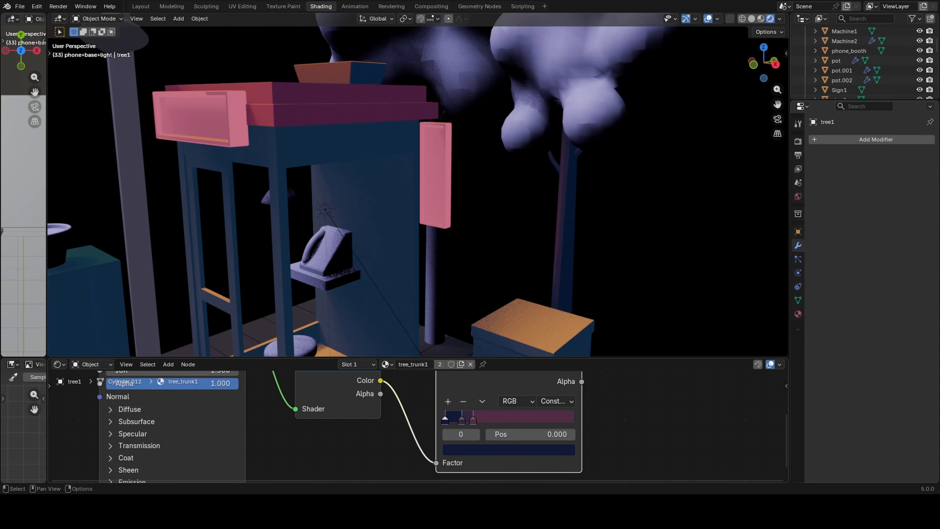
{"action": "scroll", "coordinate": [461, 421], "scroll_direction": "up", "scroll_amount": 3}
{"action": "left_click_drag", "start_coordinate": [462, 420], "coordinate": [450, 424]}
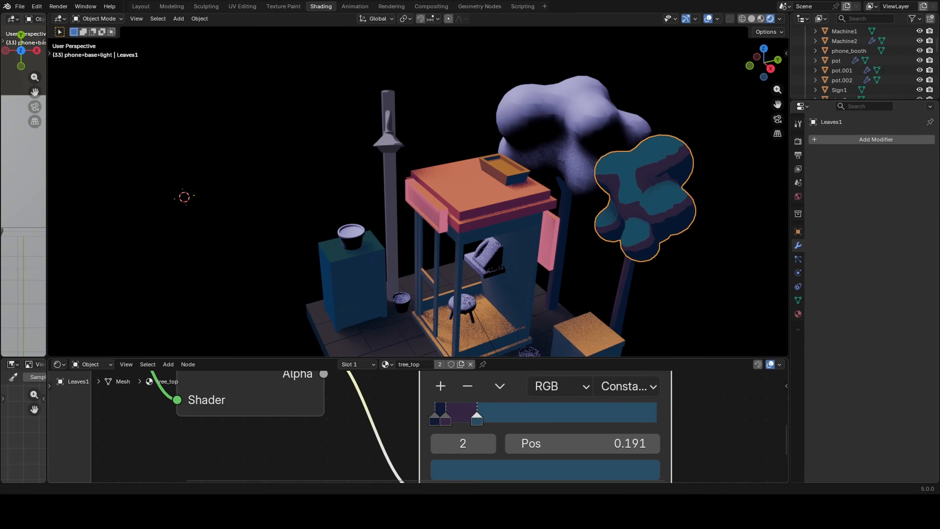
Recolor the middle stop of Leaves1's tree_top ramp to a deep blue sampled from the booth's side.
{"action": "left_click", "coordinate": [445, 420]}
{"action": "left_click", "coordinate": [545, 469]}
{"action": "left_click", "coordinate": [629, 446]}
{"action": "left_click", "coordinate": [521, 266]}
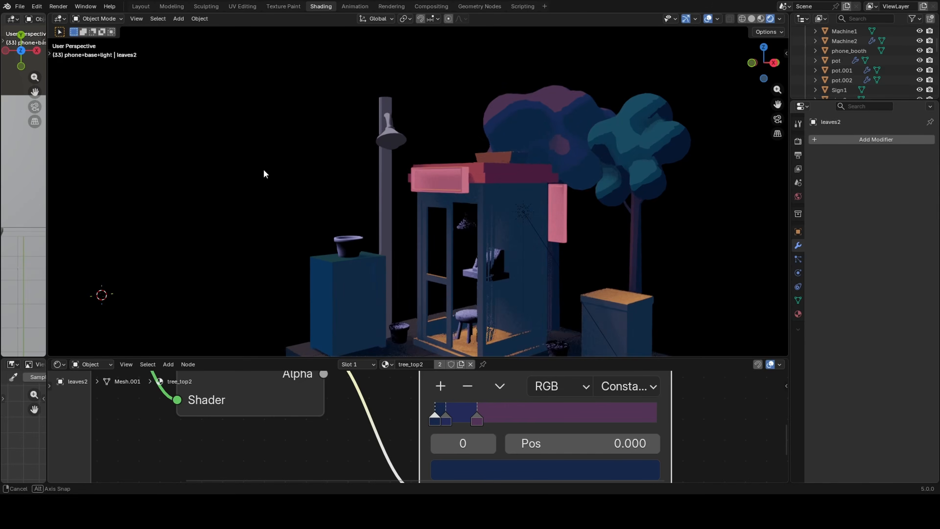
Recolor the 0.132 stop in the stool cushion's cushiontop ramp to dark magenta.
{"action": "scroll", "coordinate": [264, 181], "scroll_direction": "down", "scroll_amount": 3}
{"action": "scroll", "coordinate": [305, 214], "scroll_direction": "up", "scroll_amount": 2}
{"action": "scroll", "coordinate": [305, 214], "scroll_direction": "up", "scroll_amount": 3}
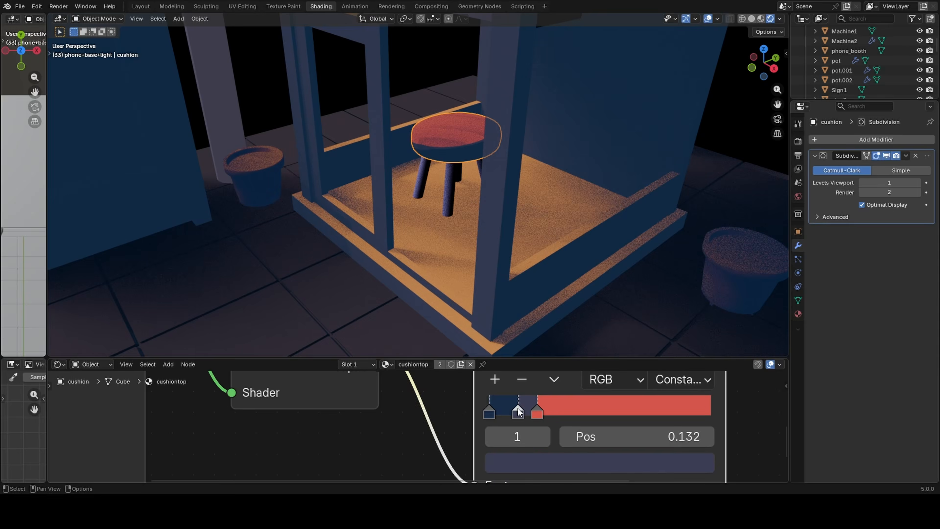
{"action": "left_click", "coordinate": [600, 463]}
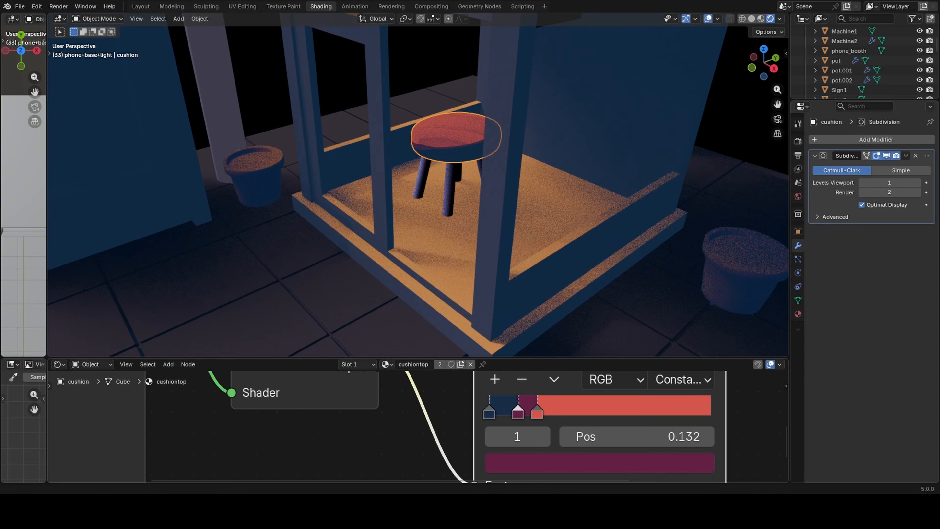
{"action": "left_click", "coordinate": [507, 462]}
{"action": "left_click_drag", "start_coordinate": [518, 411], "coordinate": [317, 263]}
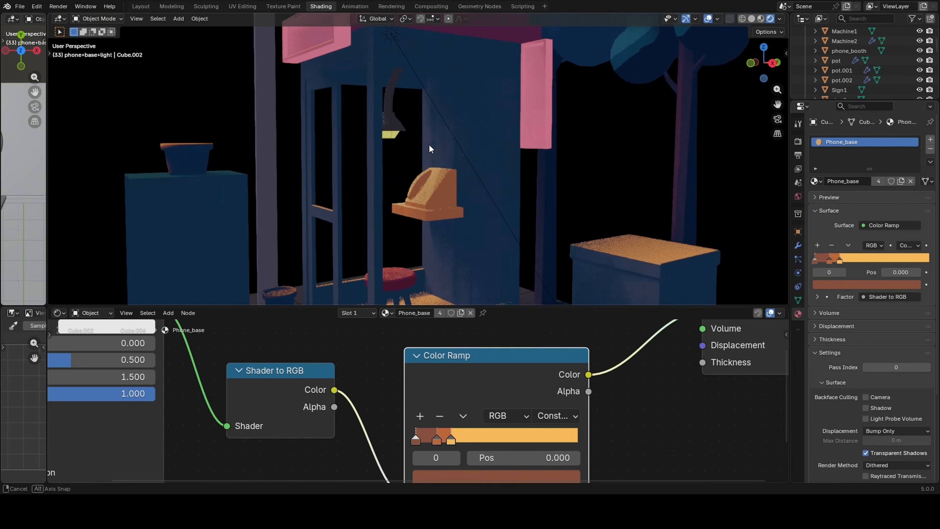
Open the Shading workspace and inspect the Transparent BSDF node setup of glass2's Glass material.
{"action": "scroll", "coordinate": [429, 144], "scroll_direction": "up", "scroll_amount": 5}
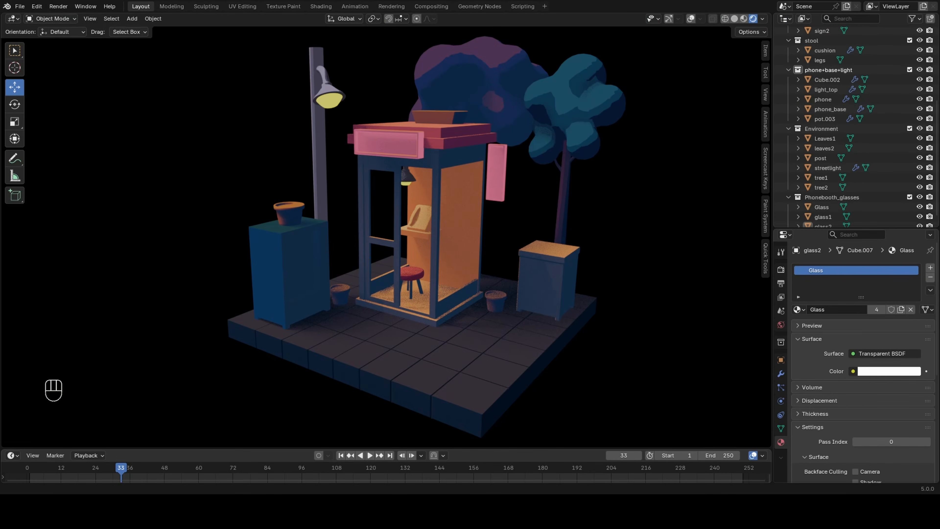
{"action": "left_click", "coordinate": [322, 7]}
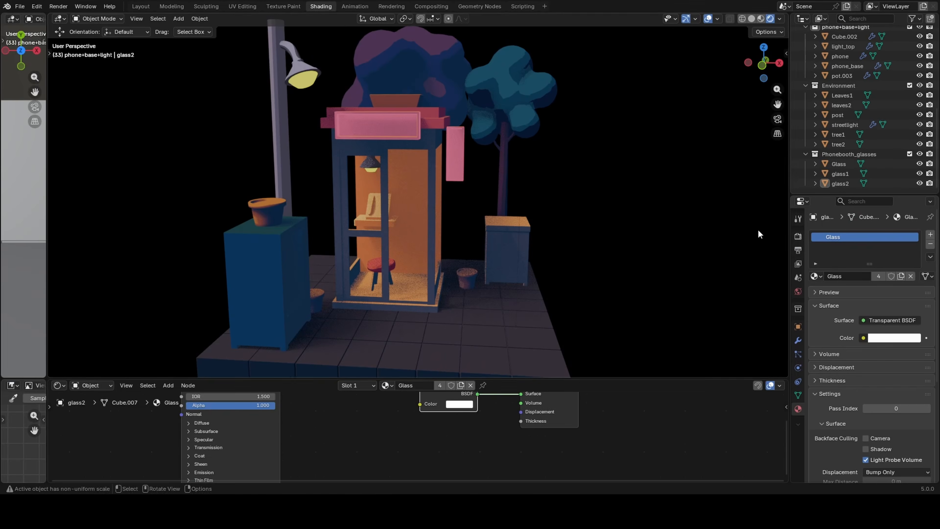
{"action": "scroll", "coordinate": [395, 417], "scroll_direction": "down", "scroll_amount": 4}
{"action": "middle_click_drag", "start_coordinate": [394, 417], "coordinate": [357, 452]}
{"action": "scroll", "coordinate": [364, 455], "scroll_direction": "up", "scroll_amount": 4}
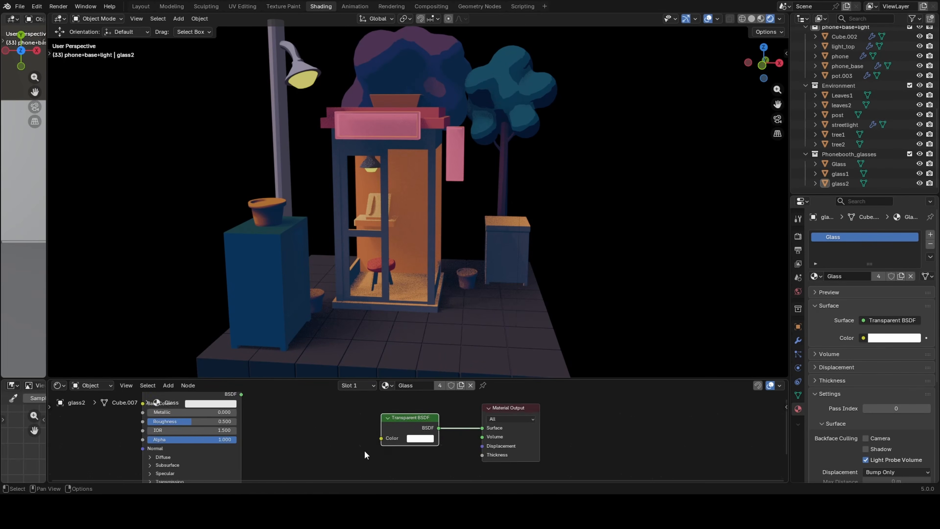
{"action": "scroll", "coordinate": [365, 455], "scroll_direction": "down", "scroll_amount": 3}
Save the phonebooth.blend file and take a close look at the shaded booth.
{"action": "left_click", "coordinate": [27, 8]}
{"action": "left_click", "coordinate": [41, 70]}
{"action": "scroll", "coordinate": [437, 208], "scroll_direction": "up", "scroll_amount": 6}
{"action": "middle_click_drag", "start_coordinate": [437, 207], "coordinate": [407, 207]}
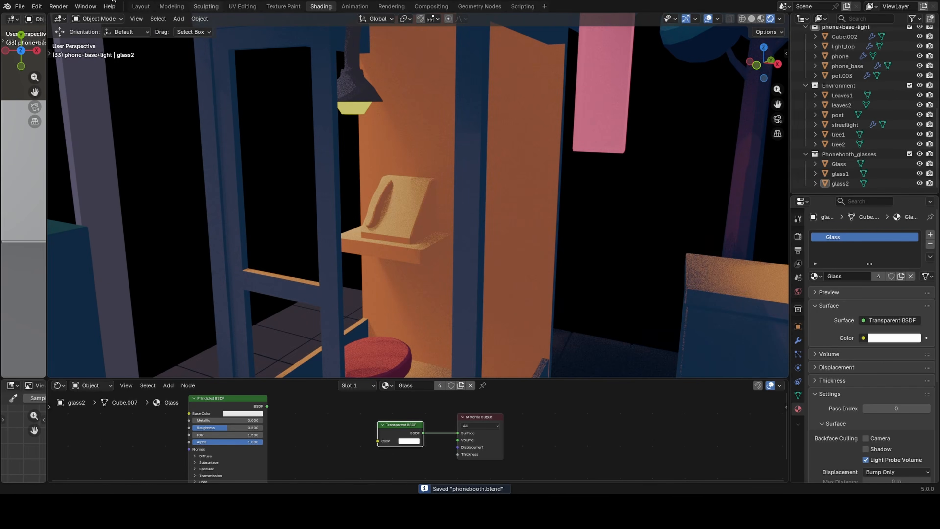
{"action": "key", "text": "KP_0"}
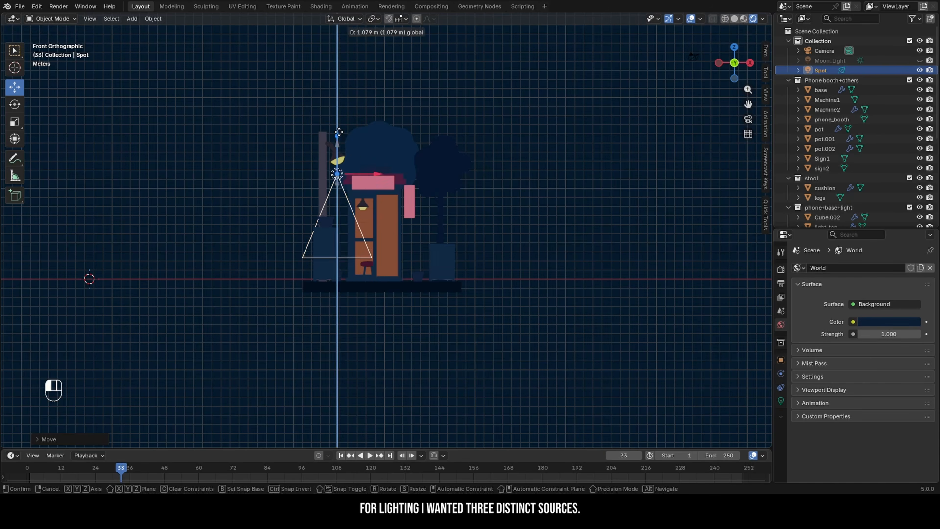
Position the Spot light at the street lamp's head and undo the last adjustment.
{"action": "middle_click_drag", "start_coordinate": [282, 148], "coordinate": [312, 163]}
{"action": "scroll", "coordinate": [312, 159], "scroll_direction": "up", "scroll_amount": 1}
{"action": "left_click_drag", "start_coordinate": [364, 161], "coordinate": [356, 127]}
{"action": "key", "text": "e"}
{"action": "key", "text": "r"}
{"action": "key", "text": "ctrl+z"}
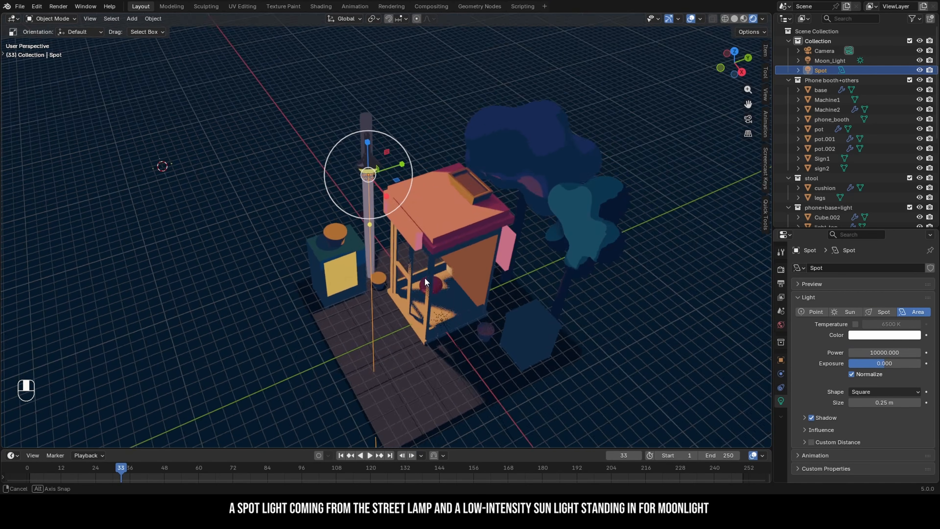
Set the Spot light's power to 5000.
{"action": "middle_click_drag", "start_coordinate": [424, 282], "coordinate": [416, 276]}
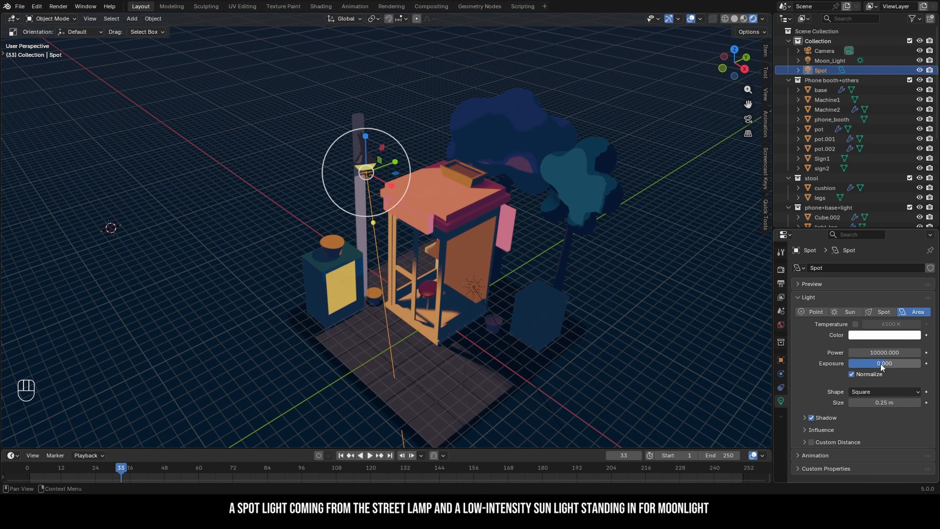
{"action": "left_click", "coordinate": [897, 355]}
{"action": "type", "text": "5000"}
{"action": "key", "text": "Return"}
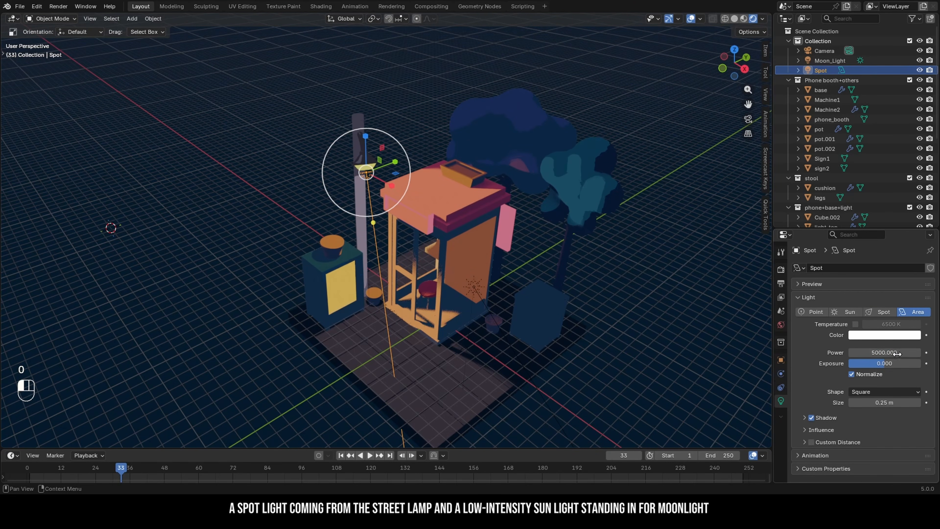
Review the Spot light's shape and influence settings, and lower its exposure slightly.
{"action": "left_click", "coordinate": [871, 392]}
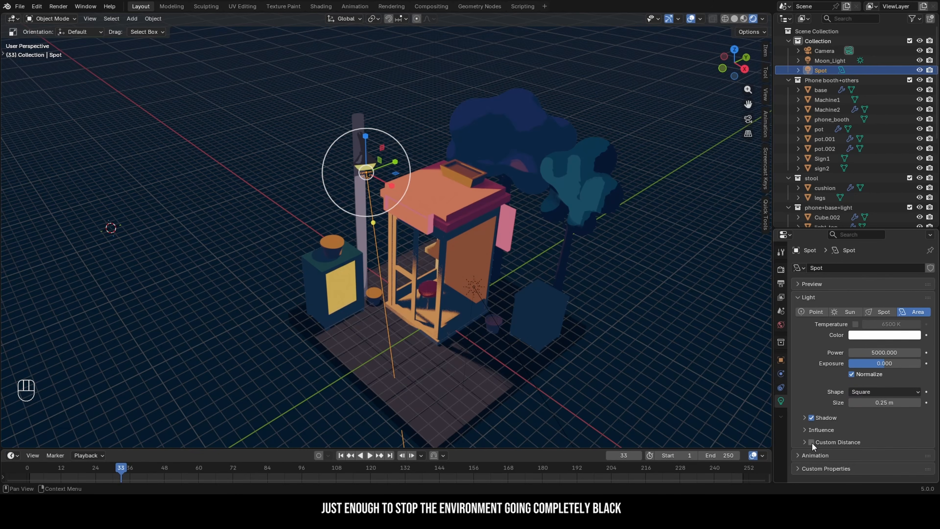
{"action": "left_click", "coordinate": [808, 429]}
{"action": "left_click", "coordinate": [807, 429]}
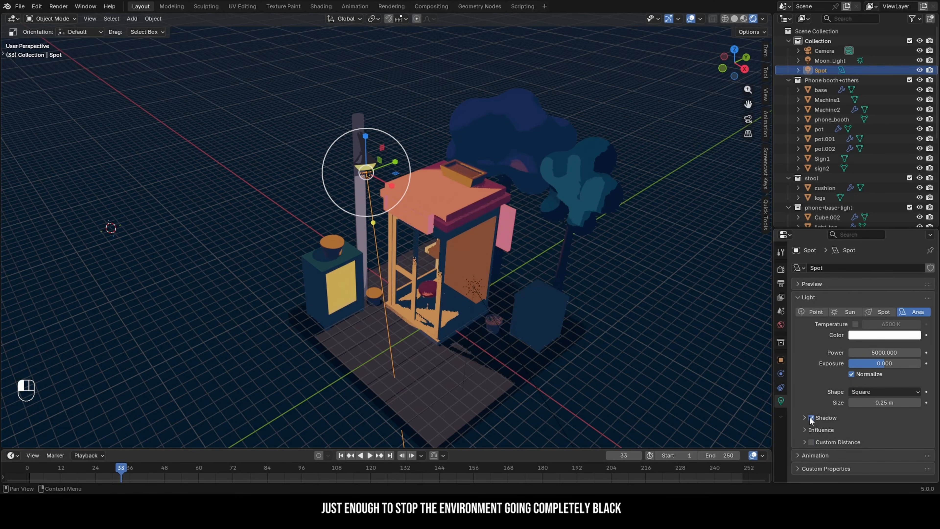
{"action": "left_click_drag", "start_coordinate": [885, 363], "coordinate": [873, 363]}
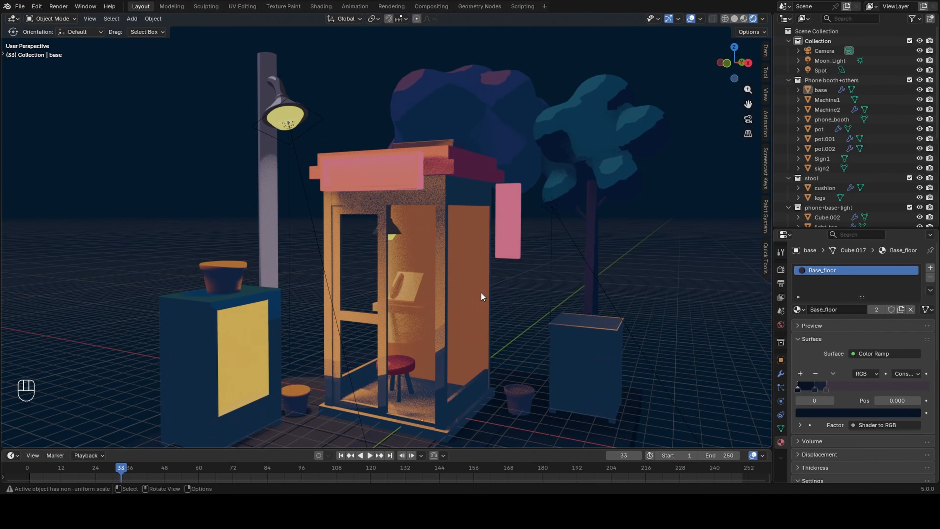
Hide the Spot light to view the scene without it, and show it again for comparison.
{"action": "scroll", "coordinate": [368, 296], "scroll_direction": "up", "scroll_amount": 2}
{"action": "left_click", "coordinate": [920, 70]}
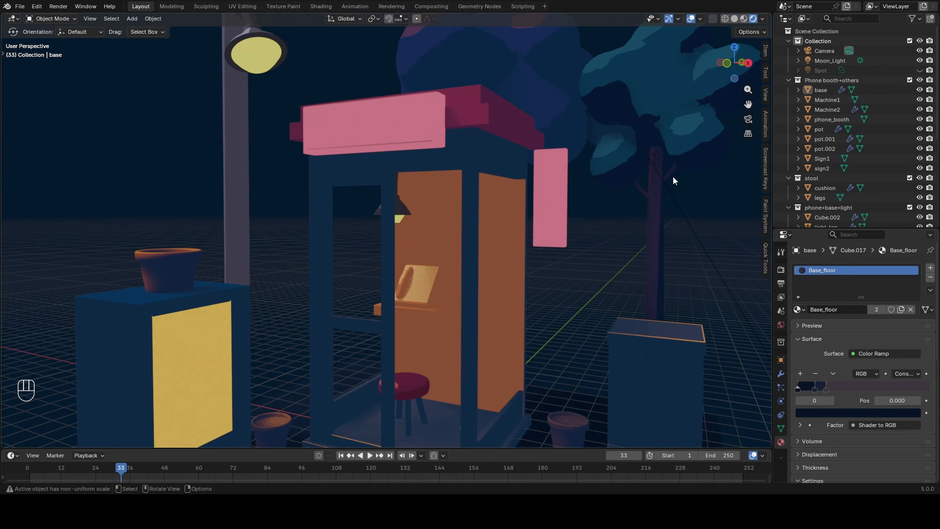
{"action": "left_click", "coordinate": [919, 70]}
{"action": "middle_click_drag", "start_coordinate": [614, 185], "coordinate": [603, 225]}
{"action": "scroll", "coordinate": [603, 226], "scroll_direction": "down", "scroll_amount": 2}
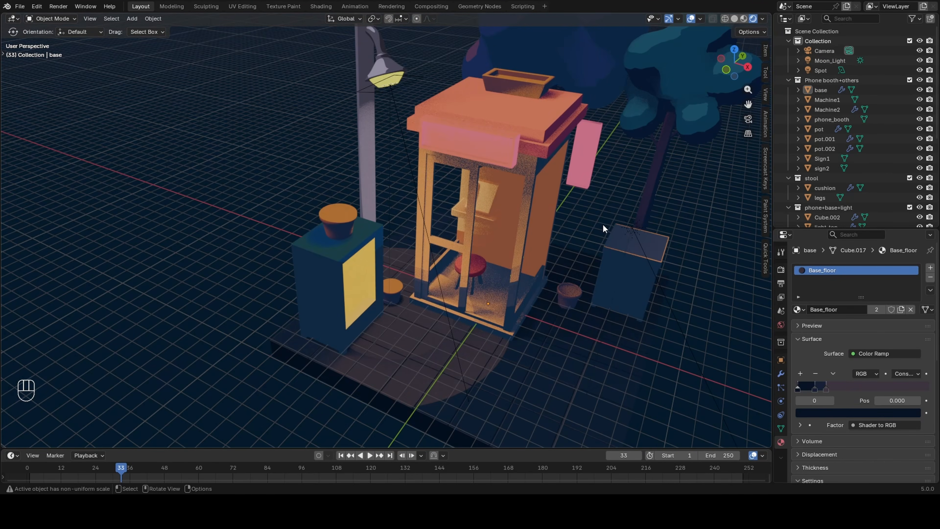
Preview the phone booth's interior area light in rendered shading.
{"action": "middle_click_drag", "start_coordinate": [679, 191], "coordinate": [538, 167]}
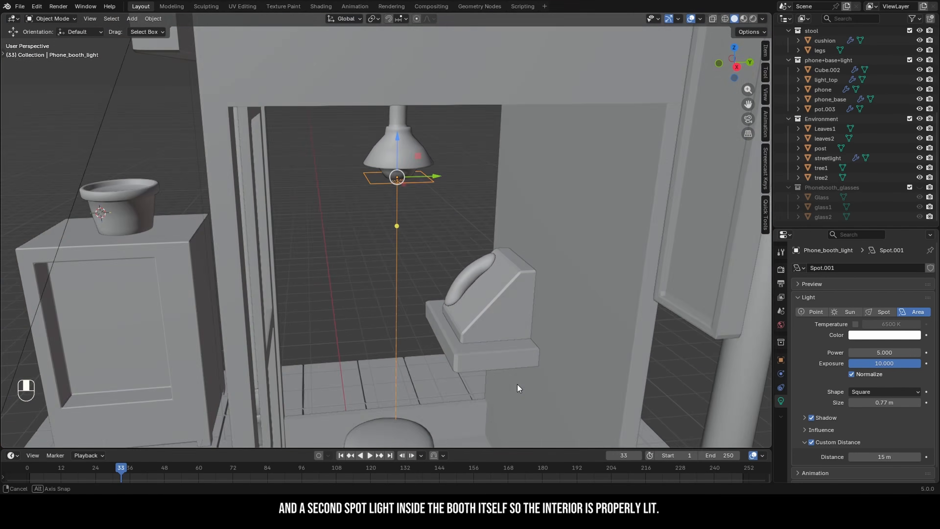
{"action": "middle_click_drag", "start_coordinate": [517, 384], "coordinate": [548, 401]}
{"action": "left_click", "coordinate": [753, 18]}
{"action": "scroll", "coordinate": [554, 296], "scroll_direction": "down", "scroll_amount": 4}
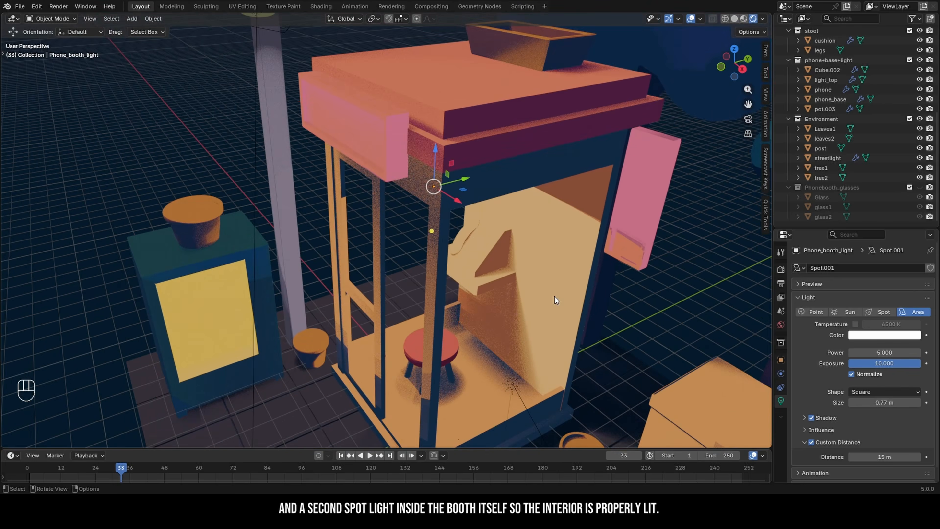
Examine how the interior light falls inside the booth and spills onto the electric box beside it.
{"action": "mouse_move", "coordinate": [555, 298]}
{"action": "middle_mouse_down"}
{"action": "mouse_move", "coordinate": [594, 303]}
{"action": "mouse_move", "coordinate": [553, 303]}
{"action": "middle_mouse_up"}
{"action": "scroll", "coordinate": [593, 302], "scroll_direction": "down", "scroll_amount": 2}
{"action": "scroll", "coordinate": [527, 310], "scroll_direction": "up", "scroll_amount": 5}
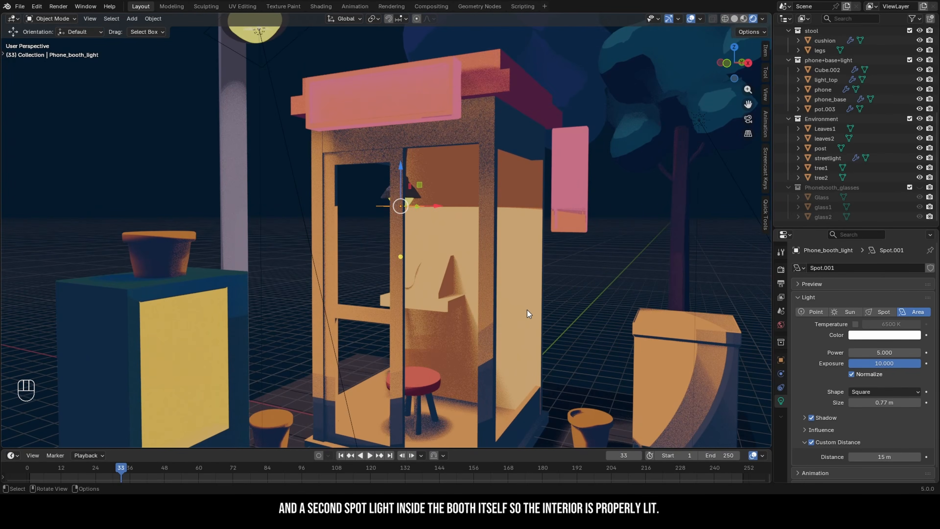
{"action": "middle_click_drag", "start_coordinate": [475, 313], "coordinate": [526, 314]}
{"action": "scroll", "coordinate": [525, 314], "scroll_direction": "down", "scroll_amount": 4}
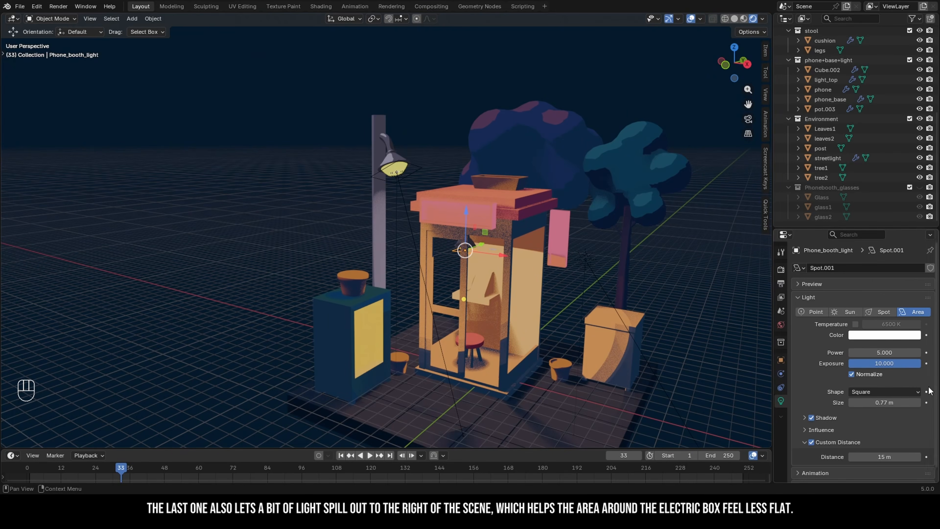
{"action": "scroll", "coordinate": [601, 273], "scroll_direction": "up", "scroll_amount": 2}
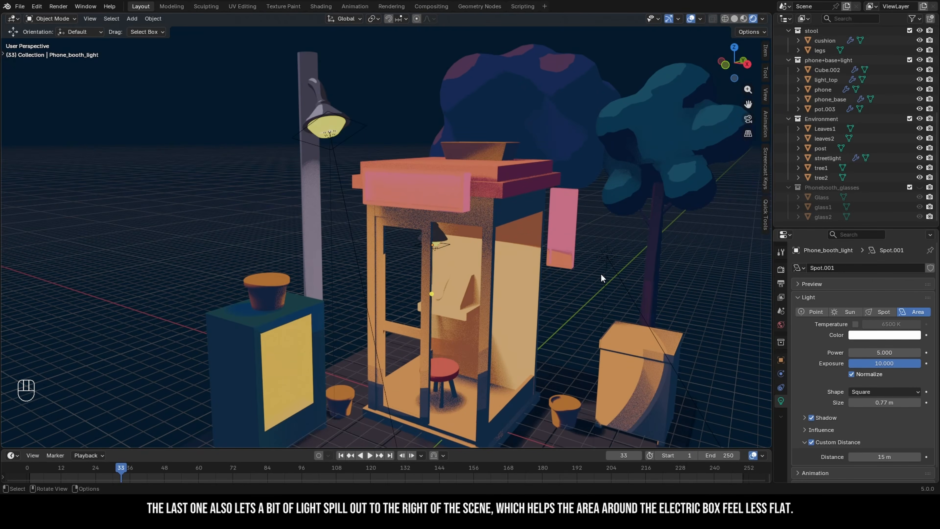
{"action": "mouse_move", "coordinate": [601, 273]}
{"action": "middle_mouse_down"}
{"action": "mouse_move", "coordinate": [572, 276]}
{"action": "mouse_move", "coordinate": [618, 273]}
{"action": "middle_mouse_up"}
{"action": "scroll", "coordinate": [452, 355], "scroll_direction": "up", "scroll_amount": 3}
{"action": "scroll", "coordinate": [515, 356], "scroll_direction": "down", "scroll_amount": 2}
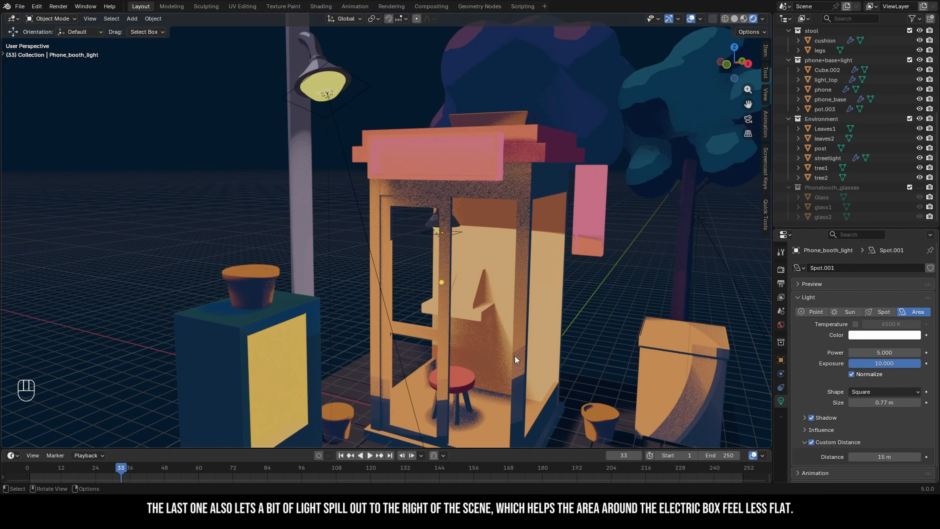
Return to the camera view and render the image.
{"action": "key", "text": "KP_0"}
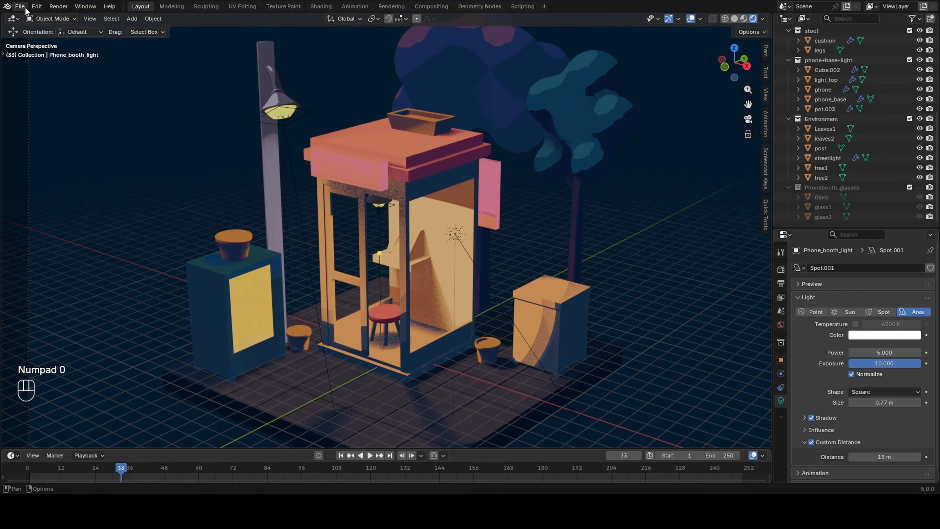
{"action": "left_click", "coordinate": [58, 9]}
{"action": "left_click", "coordinate": [63, 18]}
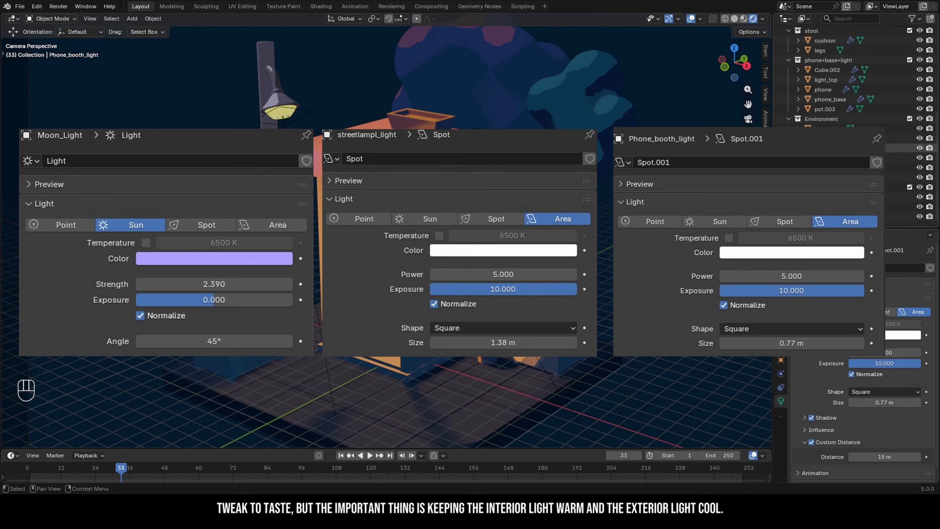
Hide top_light to compare the scene without it, and show it again.
{"action": "scroll", "coordinate": [851, 93], "scroll_direction": "up", "scroll_amount": 4}
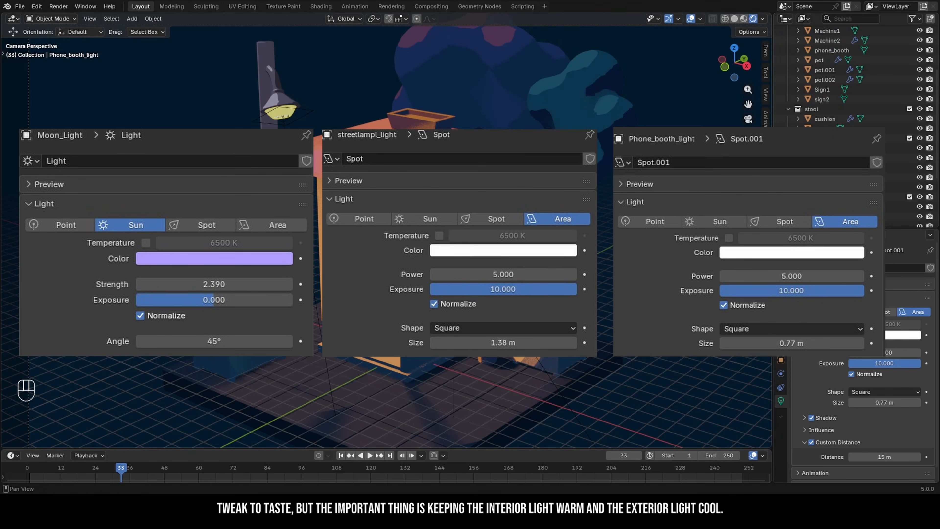
{"action": "scroll", "coordinate": [888, 74], "scroll_direction": "up", "scroll_amount": 4}
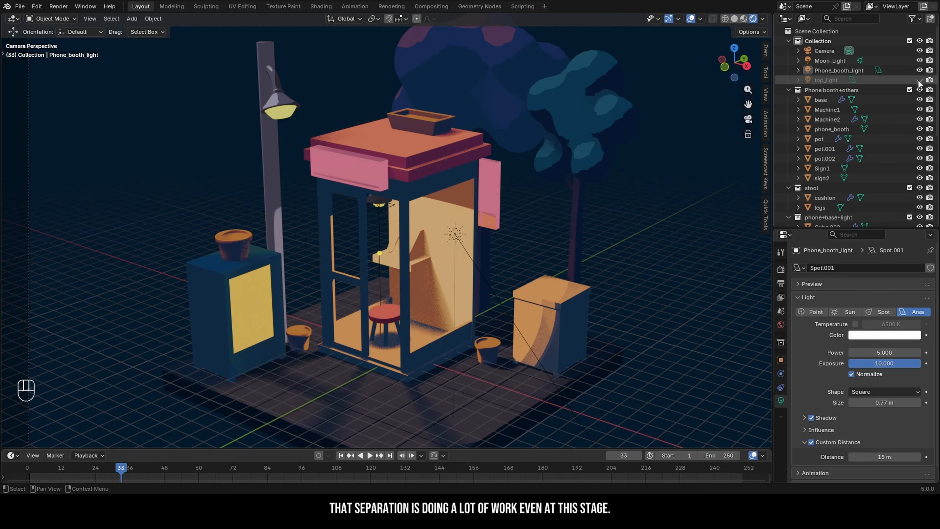
{"action": "left_click", "coordinate": [919, 80]}
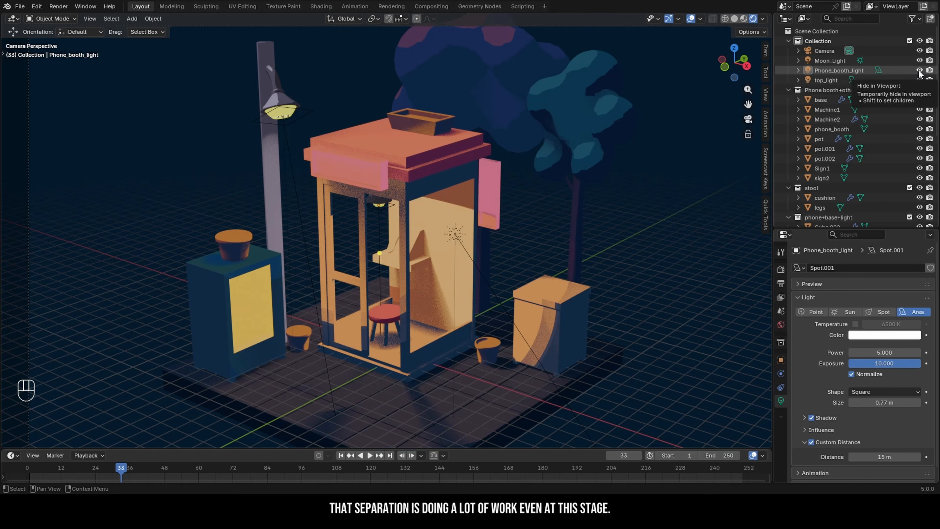
Select the phone_booth mesh and add a Solidify modifier to it for the outline.
{"action": "left_click", "coordinate": [831, 128]}
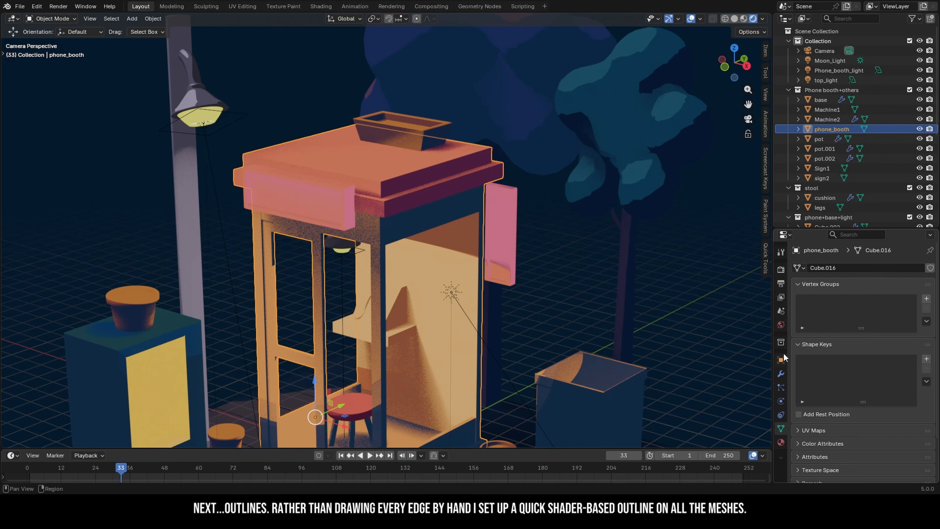
{"action": "left_click", "coordinate": [780, 359]}
{"action": "left_click", "coordinate": [781, 374]}
{"action": "left_click", "coordinate": [832, 268]}
{"action": "type", "text": "s"}
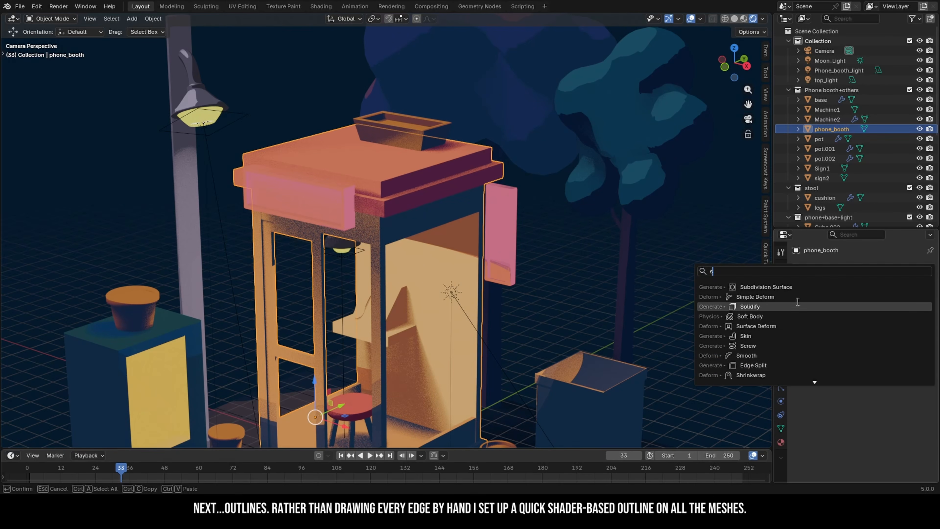
{"action": "left_click", "coordinate": [139, 87]}
{"action": "left_click", "coordinate": [20, 7]}
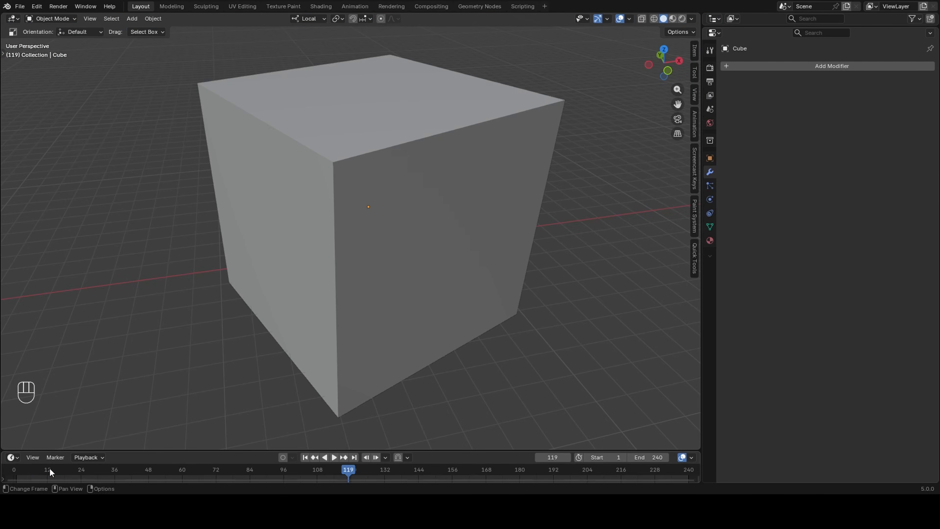
Go to frame 2 of the demo cube file and add a Solidify modifier to the cube.
{"action": "left_click_drag", "start_coordinate": [50, 468], "coordinate": [20, 477]}
{"action": "middle_click_drag", "start_coordinate": [301, 315], "coordinate": [329, 280]}
{"action": "scroll", "coordinate": [336, 269], "scroll_direction": "down", "scroll_amount": 2}
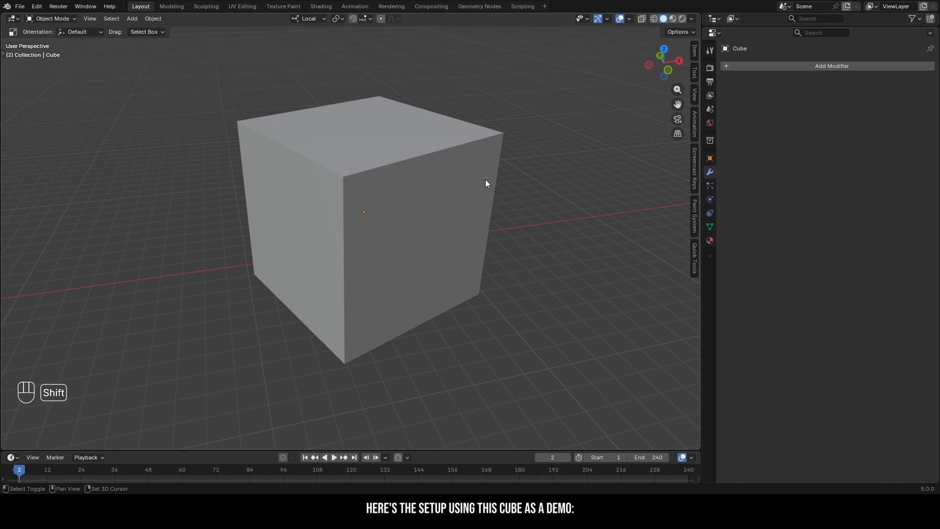
{"action": "left_click", "coordinate": [760, 67]}
{"action": "type", "text": "sol"}
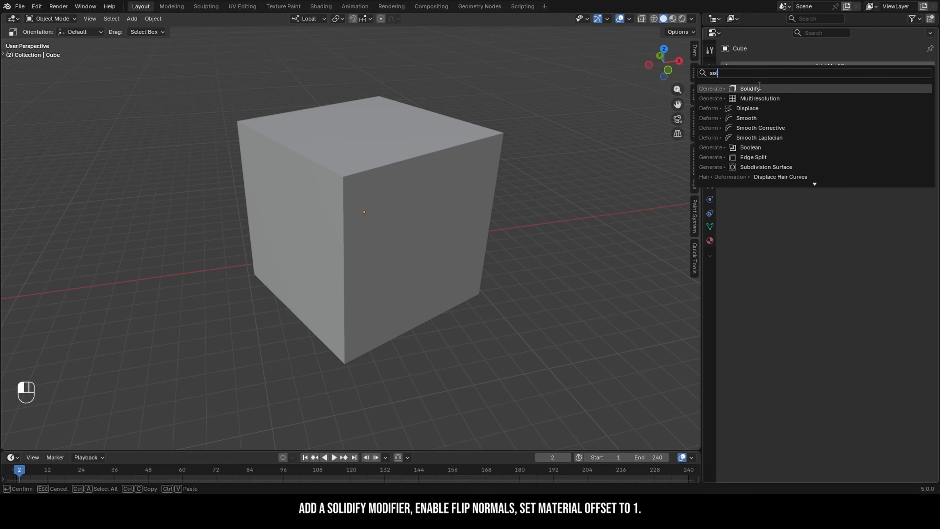
{"action": "left_click", "coordinate": [757, 89]}
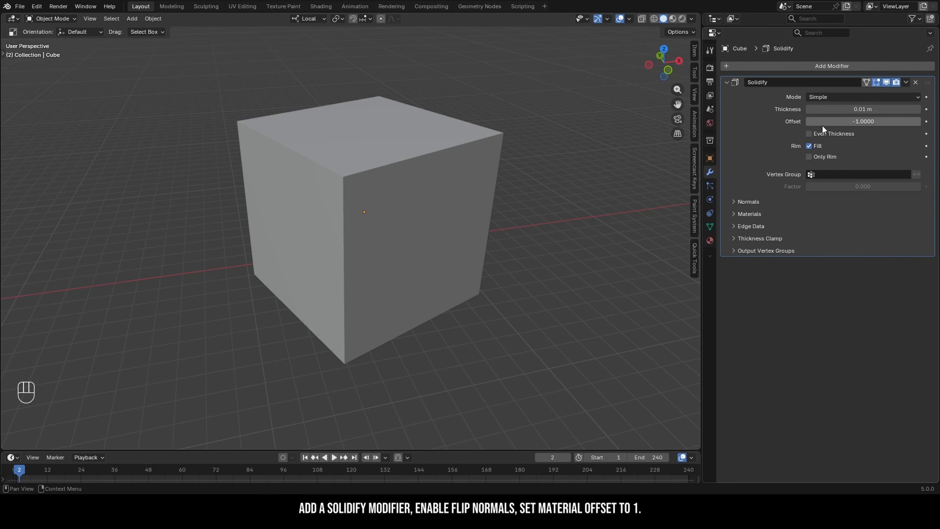
Flip the normals in the cube's Solidify modifier and set its material offset to 1.
{"action": "left_click", "coordinate": [737, 203]}
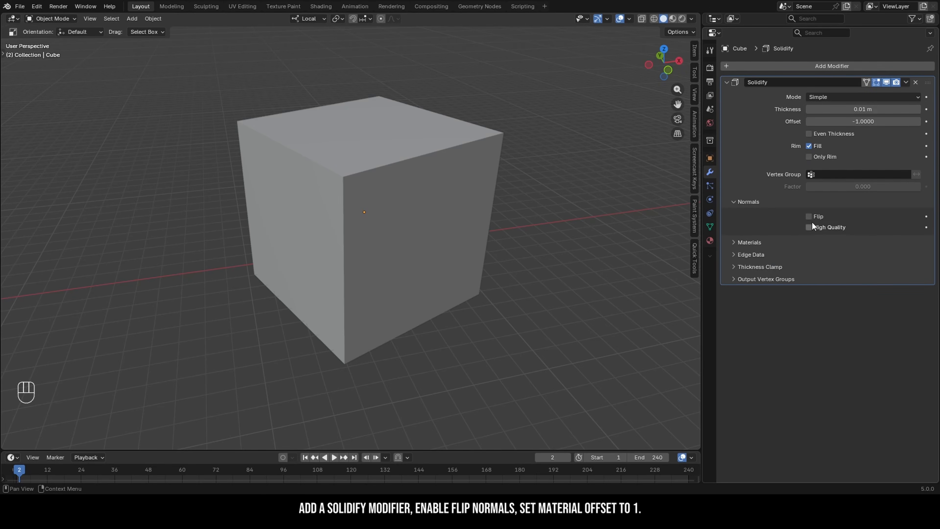
{"action": "left_click", "coordinate": [735, 242]}
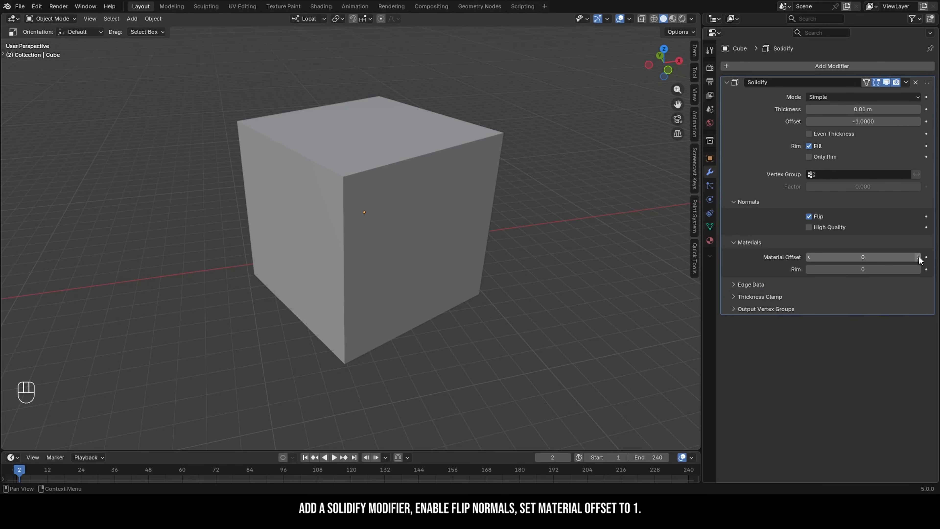
{"action": "left_click", "coordinate": [919, 256]}
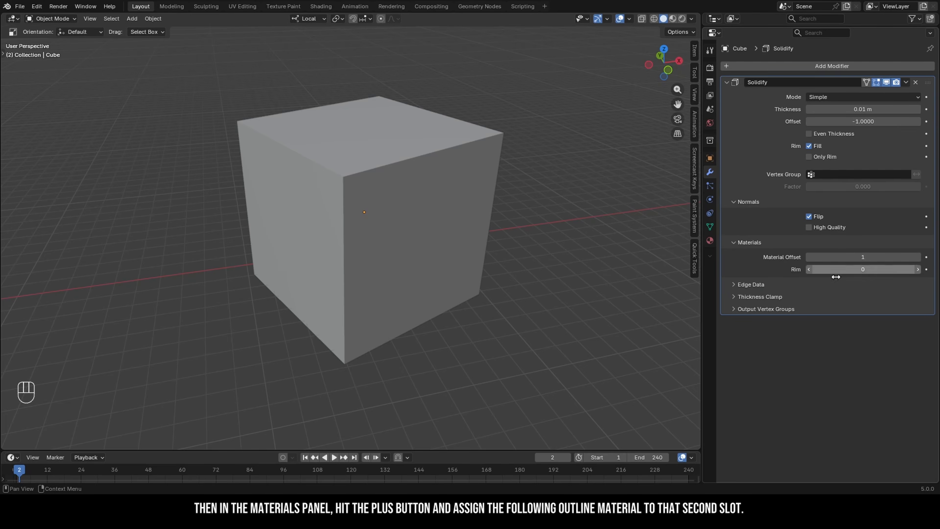
Add a second material slot to the cube and assign the existing Outline material to it.
{"action": "left_click", "coordinate": [709, 240]}
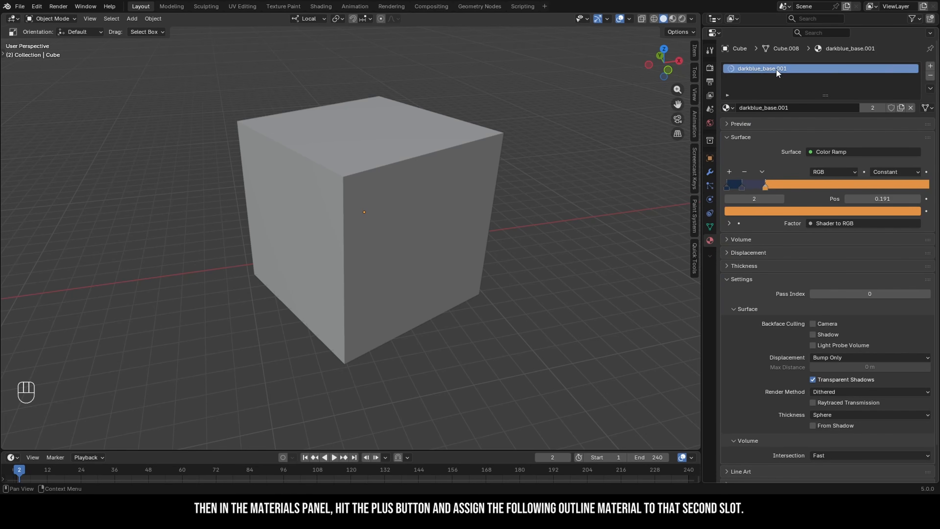
{"action": "left_click", "coordinate": [930, 67]}
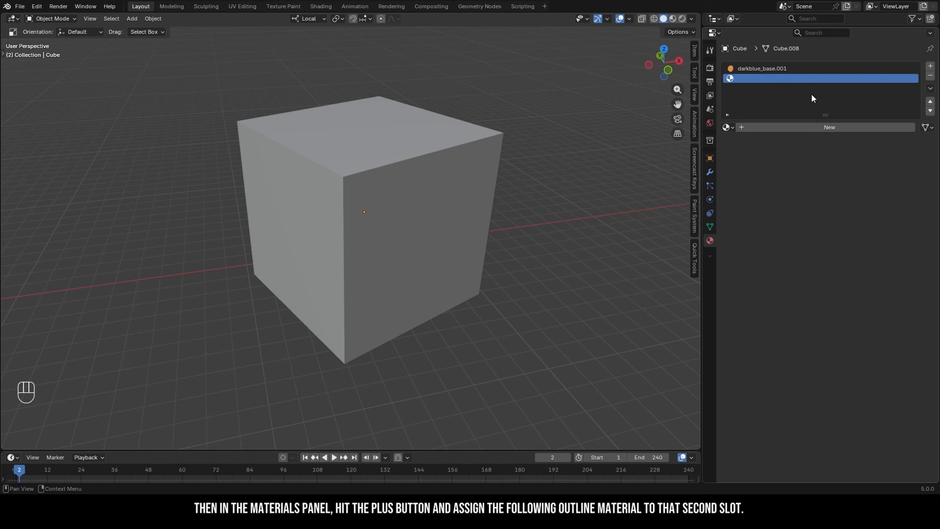
{"action": "left_click", "coordinate": [728, 127]}
{"action": "left_click", "coordinate": [754, 184]}
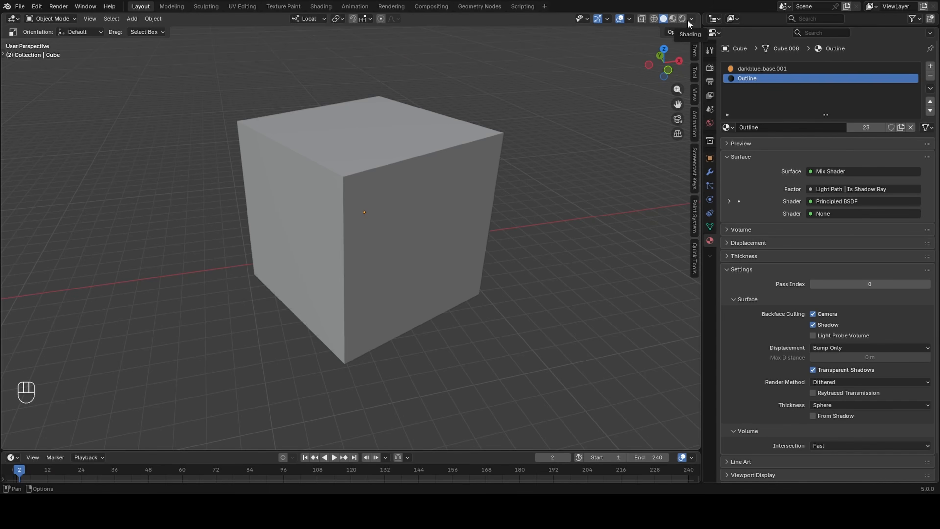
Display the cube in rendered shading and increase the Solidify thickness for a heavier outline.
{"action": "left_click", "coordinate": [682, 18]}
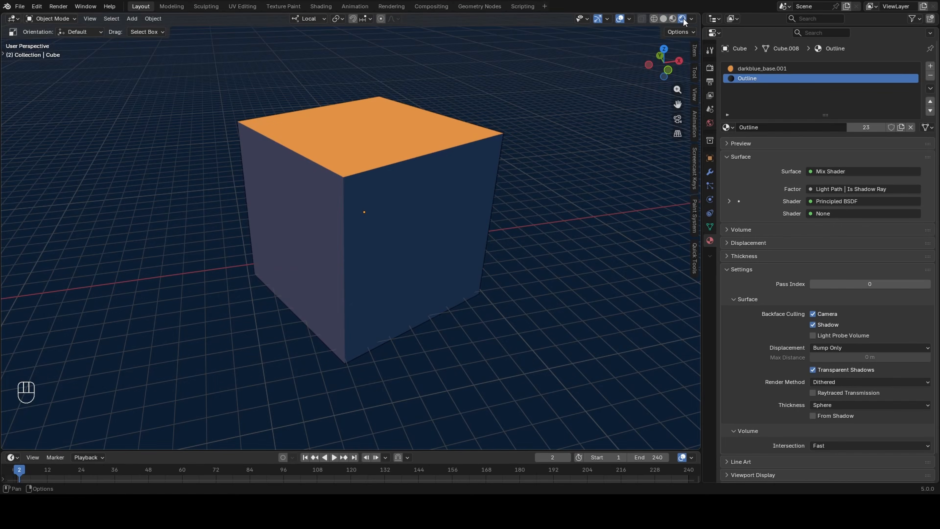
{"action": "left_click", "coordinate": [710, 172]}
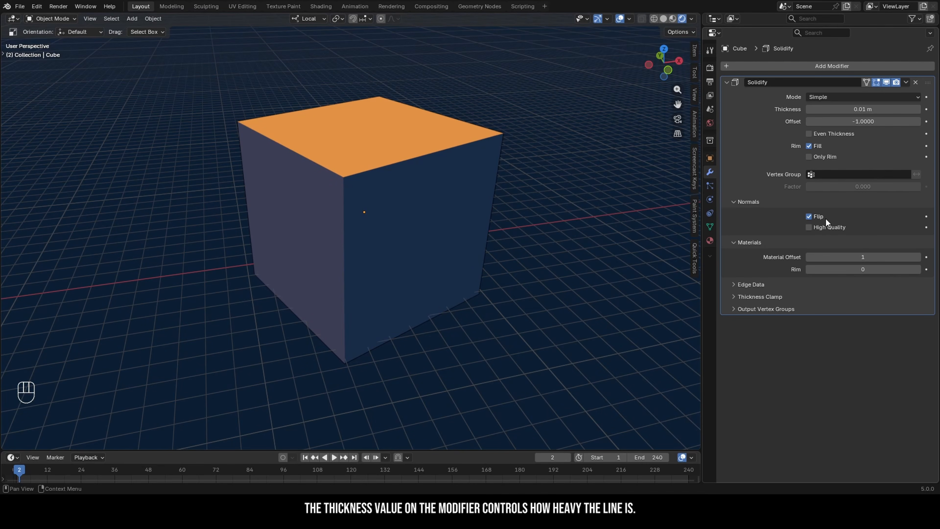
{"action": "left_click_drag", "start_coordinate": [862, 109], "coordinate": [880, 108]}
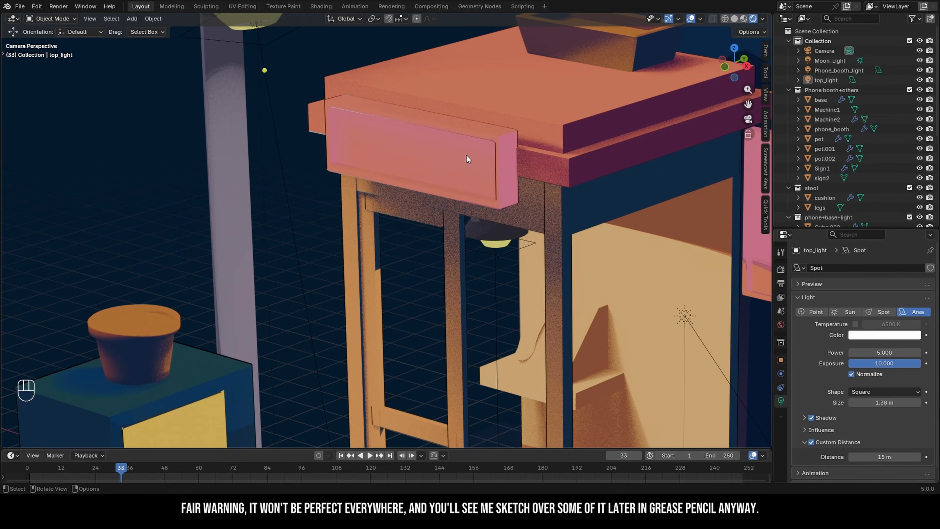
Select the rectangular pot on the phone booth's roof, add a second material slot and assign the Outline material.
{"action": "left_click", "coordinate": [467, 156]}
{"action": "left_click", "coordinate": [594, 125]}
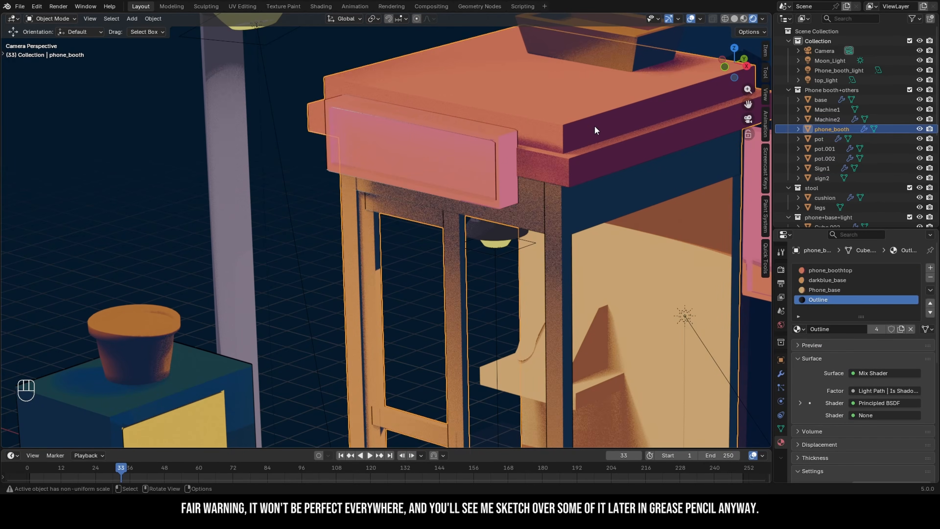
{"action": "middle_click_drag", "start_coordinate": [635, 87], "coordinate": [553, 140], "text": "shift"}
{"action": "left_click", "coordinate": [558, 93]}
{"action": "left_click", "coordinate": [558, 93]}
{"action": "left_click", "coordinate": [929, 268]}
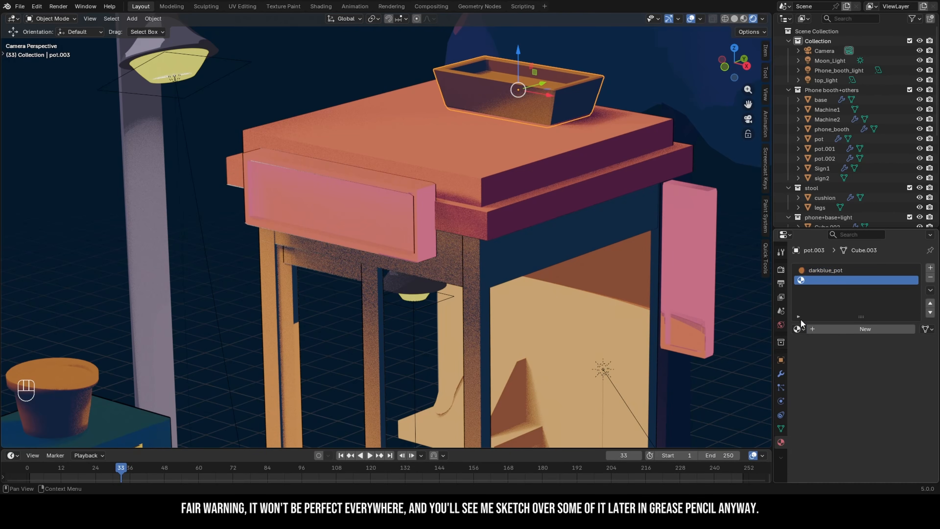
{"action": "left_click", "coordinate": [799, 327]}
{"action": "left_click", "coordinate": [706, 423]}
{"action": "left_click", "coordinate": [669, 137]}
{"action": "key", "text": "ctrl+z"}
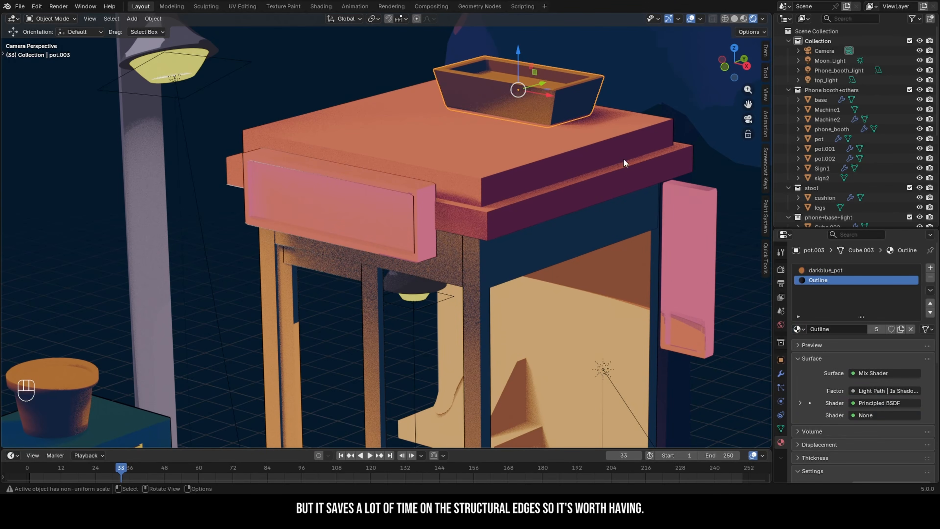
Apply the roof pot's Bevel modifier and add a Solidify modifier.
{"action": "left_click", "coordinate": [781, 374]}
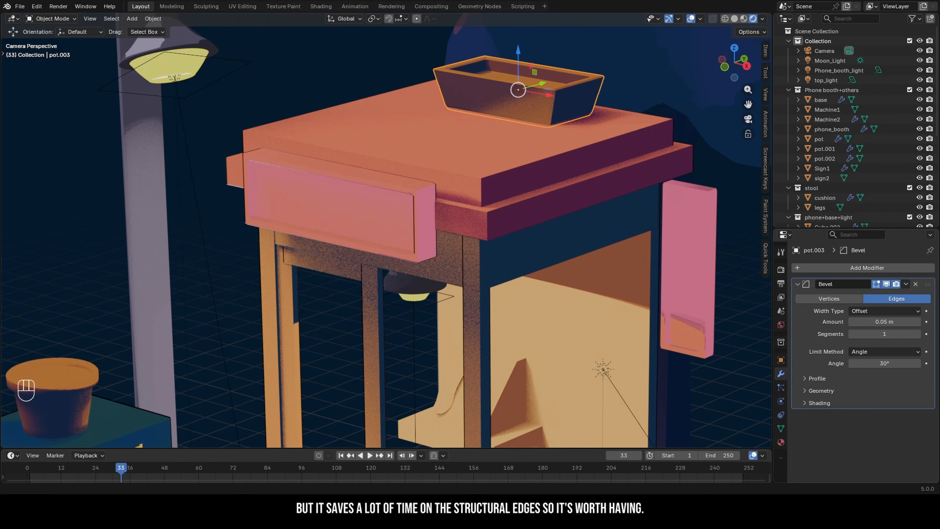
{"action": "left_click", "coordinate": [905, 284]}
{"action": "left_click", "coordinate": [886, 299]}
{"action": "left_click", "coordinate": [881, 267]}
{"action": "type", "text": "s"}
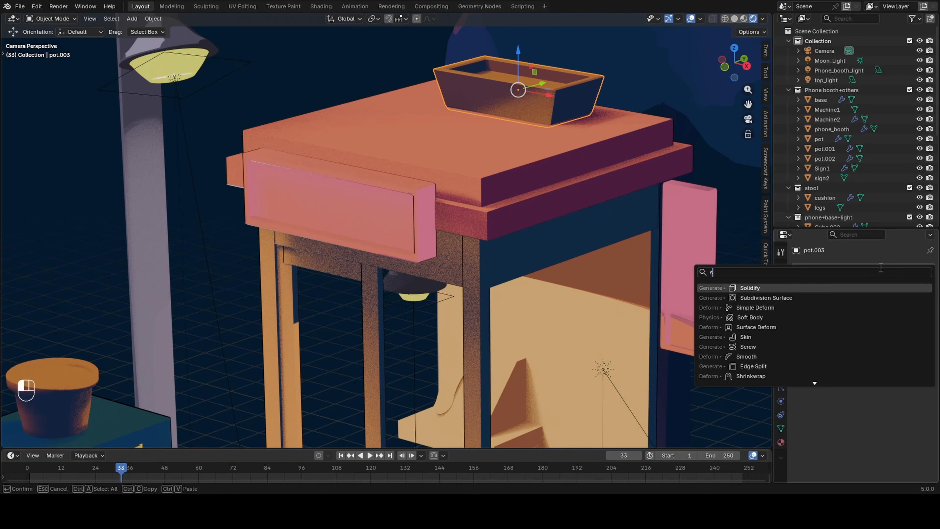
{"action": "left_click", "coordinate": [825, 288]}
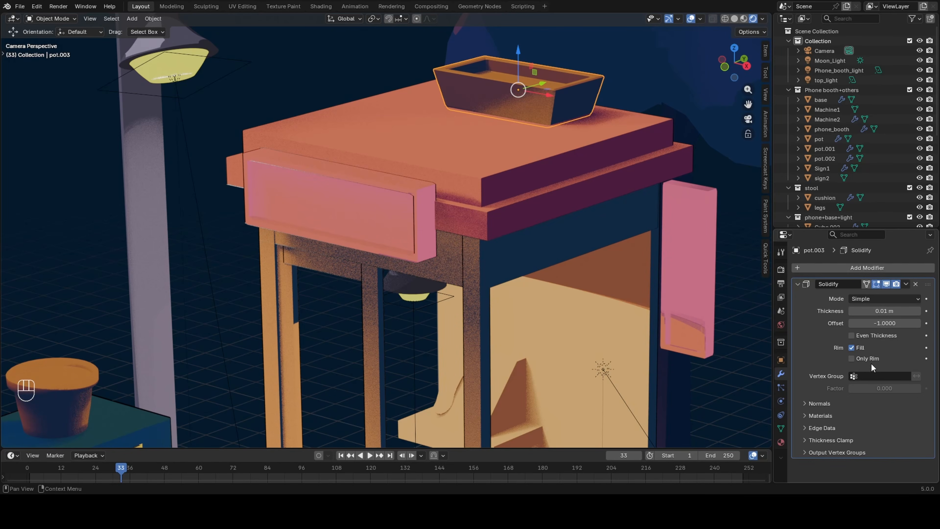
Flip the normals in the roof pot's Solidify modifier, set its material offset to 1 and inspect the outline.
{"action": "left_click", "coordinate": [810, 404]}
{"action": "left_click", "coordinate": [781, 441]}
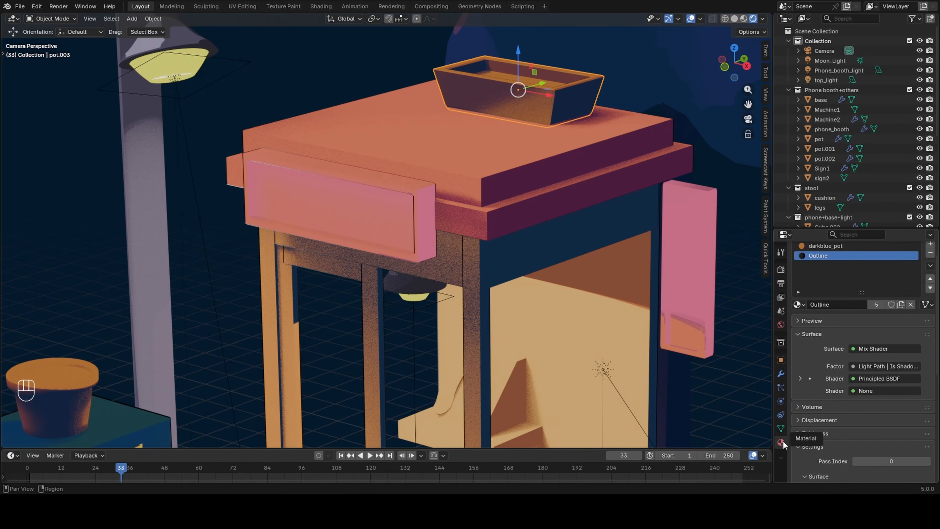
{"action": "left_click", "coordinate": [781, 374]}
{"action": "left_click", "coordinate": [629, 71]}
{"action": "scroll", "coordinate": [487, 78], "scroll_direction": "up", "scroll_amount": 7}
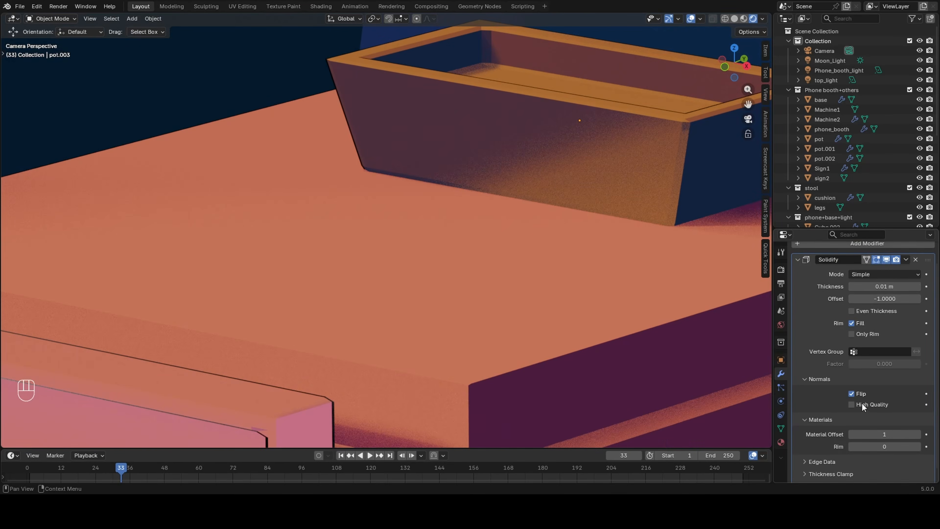
{"action": "scroll", "coordinate": [314, 136], "scroll_direction": "down", "scroll_amount": 6}
{"action": "left_click", "coordinate": [615, 346]}
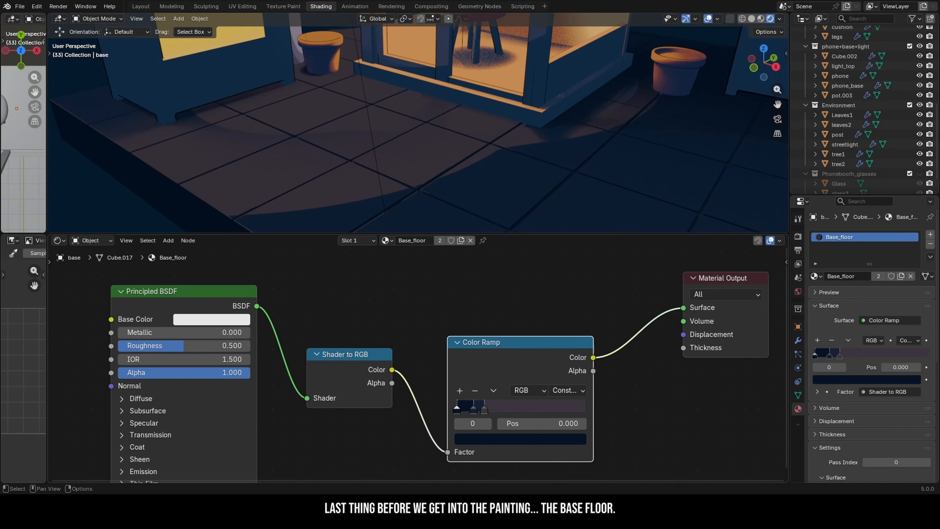
Connect the Base_floor Principled BSDF directly to the Material Output surface and lower its roughness for a reflective floor.
{"action": "middle_click_drag", "start_coordinate": [281, 304], "coordinate": [288, 325]}
{"action": "left_click_drag", "start_coordinate": [263, 327], "coordinate": [689, 328]}
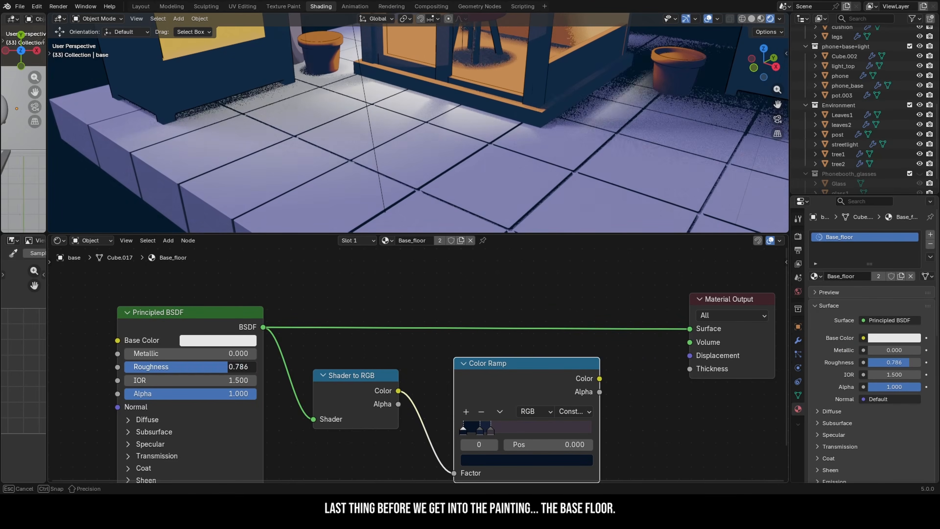
{"action": "left_click_drag", "start_coordinate": [165, 365], "coordinate": [100, 365]}
{"action": "middle_click_drag", "start_coordinate": [425, 166], "coordinate": [393, 184]}
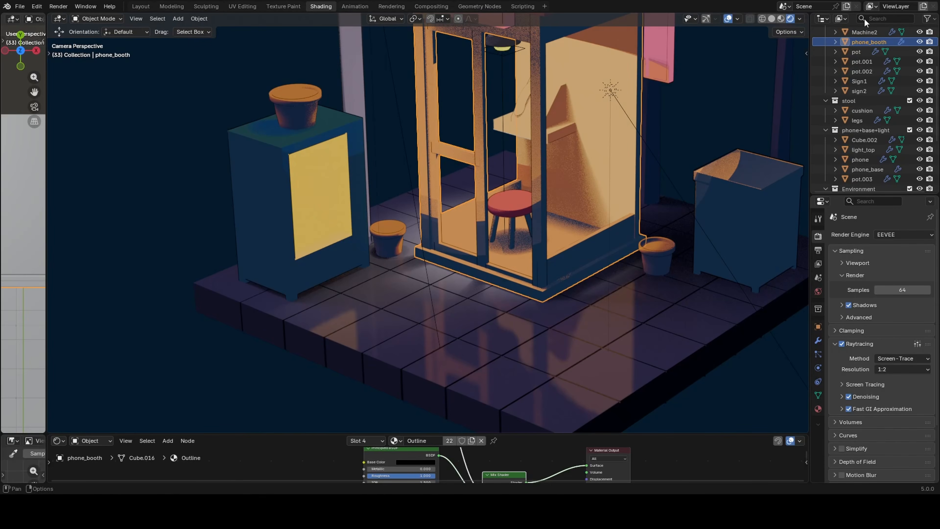
Enlarge the node editor and select the base floor to bring up its Base_floor material.
{"action": "left_click_drag", "start_coordinate": [606, 434], "coordinate": [598, 174]}
{"action": "scroll", "coordinate": [597, 178], "scroll_direction": "up", "scroll_amount": 3}
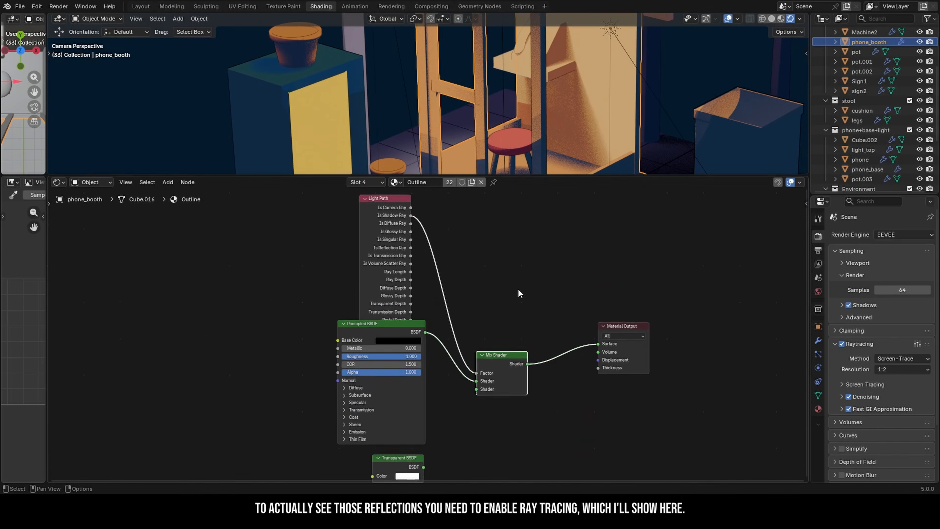
{"action": "left_click", "coordinate": [349, 116]}
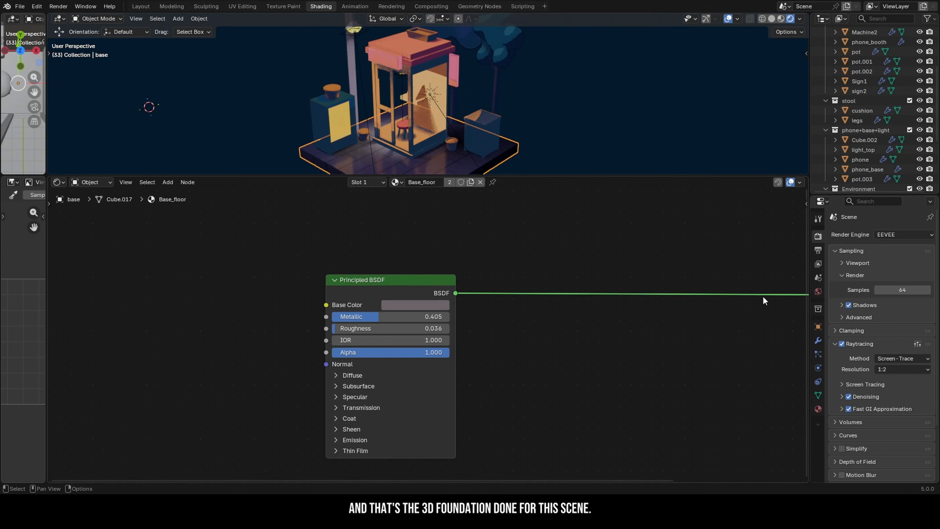
Inspect the base floor's reflections up close and through the camera, with the 3D viewport enlarged.
{"action": "scroll", "coordinate": [420, 159], "scroll_direction": "up", "scroll_amount": 8}
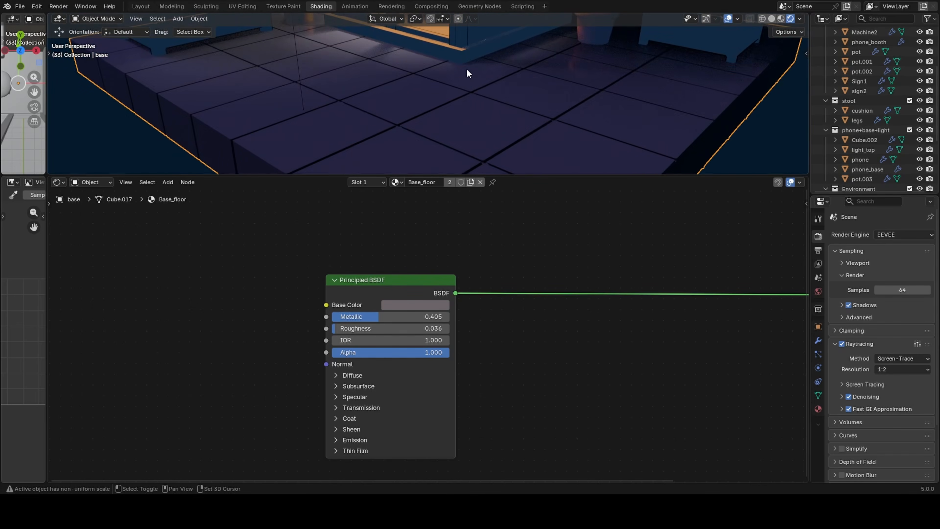
{"action": "middle_click_drag", "start_coordinate": [466, 68], "coordinate": [477, 114], "text": "shift"}
{"action": "key", "text": "KP_0"}
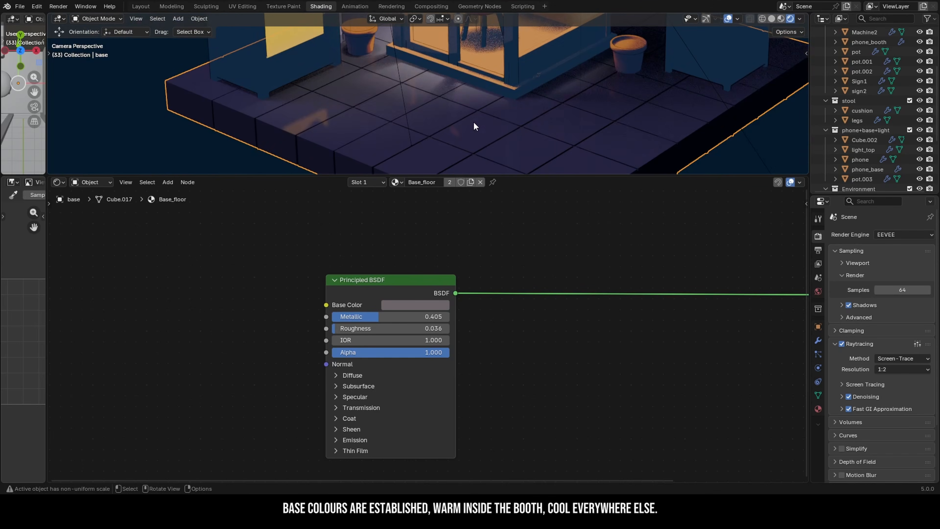
{"action": "left_click_drag", "start_coordinate": [513, 176], "coordinate": [513, 252]}
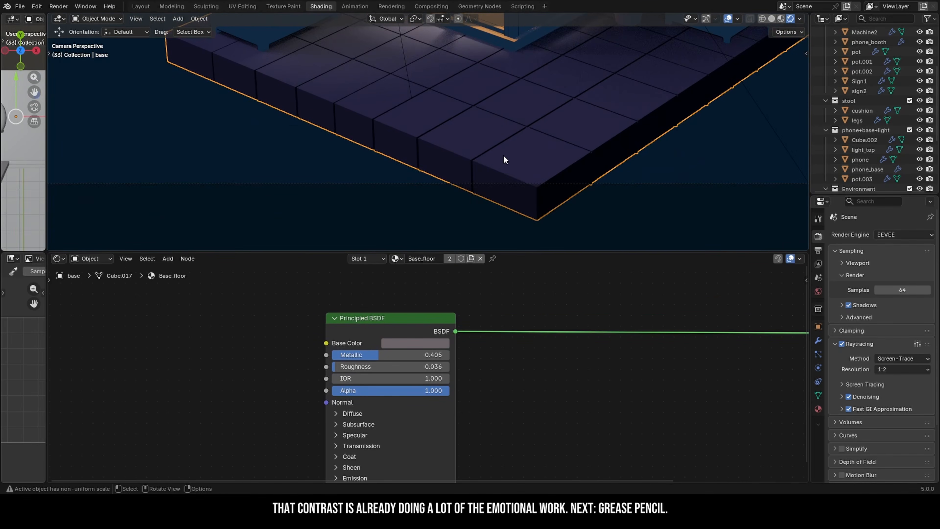
{"action": "scroll", "coordinate": [501, 131], "scroll_direction": "down", "scroll_amount": 5}
{"action": "middle_click_drag", "start_coordinate": [495, 88], "coordinate": [463, 148], "text": "shift"}
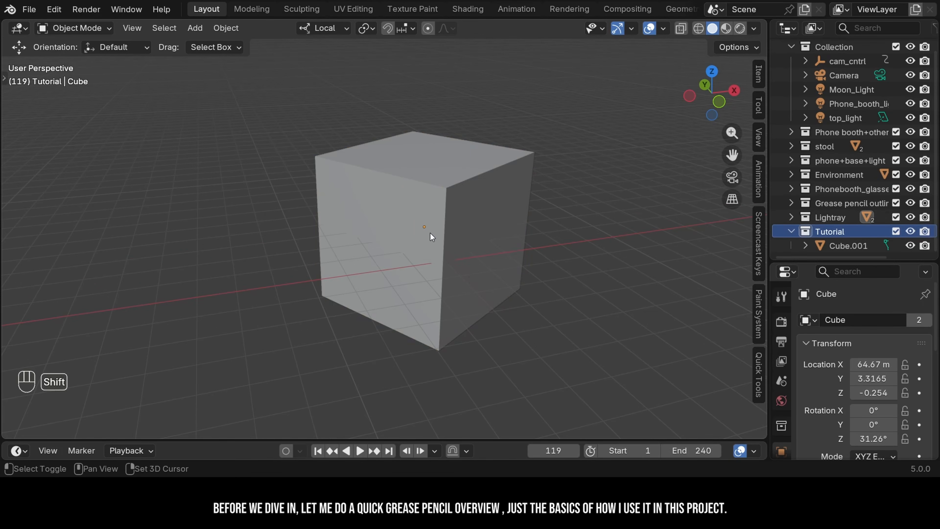
Add a blank Grease Pencil object to the Tutorial collection and switch it to Draw Mode.
{"action": "key", "text": "shift+a"}
{"action": "mouse_move", "coordinate": [433, 185]}
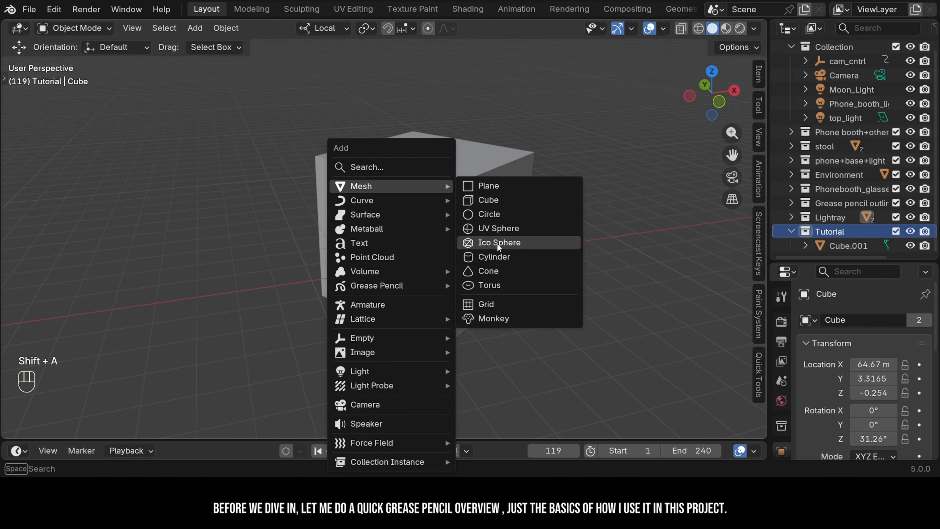
{"action": "mouse_move", "coordinate": [419, 285]}
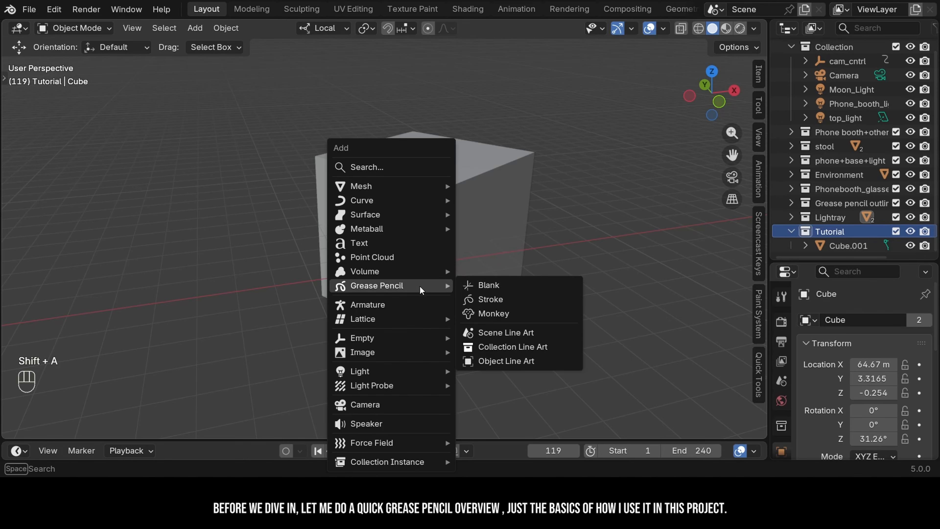
{"action": "left_click", "coordinate": [468, 286]}
{"action": "scroll", "coordinate": [840, 237], "scroll_direction": "down", "scroll_amount": 1}
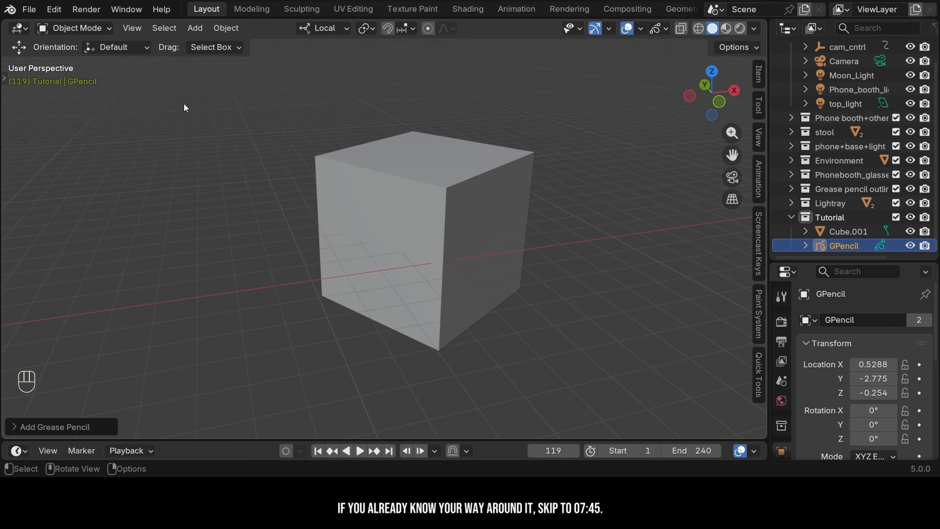
{"action": "left_click", "coordinate": [87, 29]}
{"action": "left_click", "coordinate": [72, 91]}
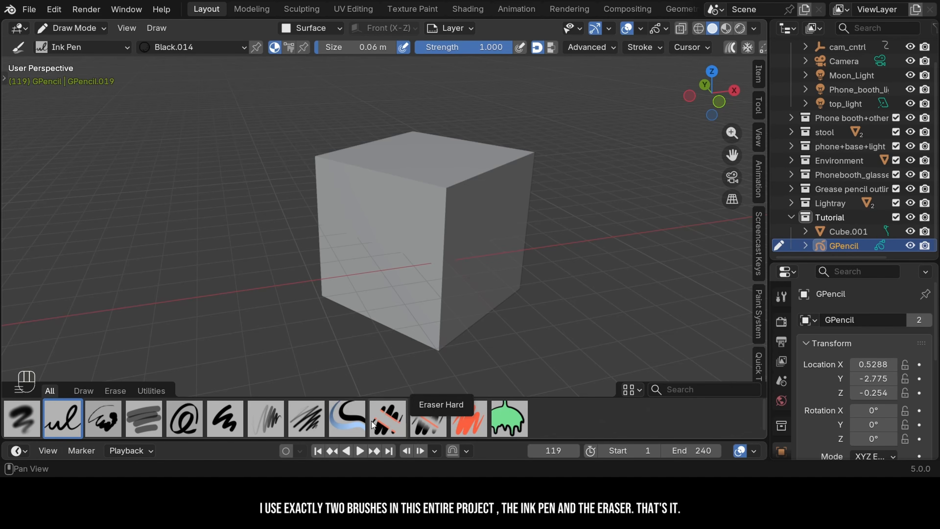
Select the Ink Pen brush and keep the stroke placement on Surface.
{"action": "left_click", "coordinate": [379, 421]}
{"action": "left_click", "coordinate": [61, 417]}
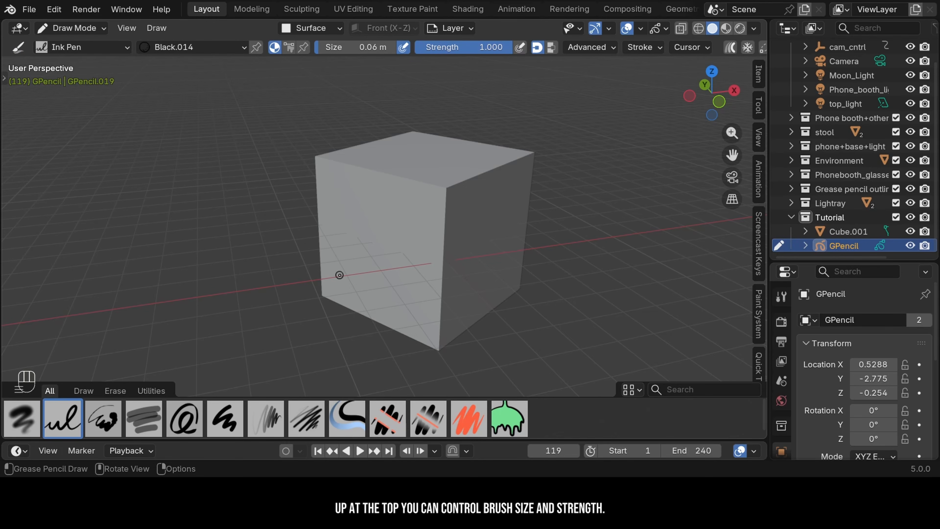
{"action": "left_click", "coordinate": [334, 29]}
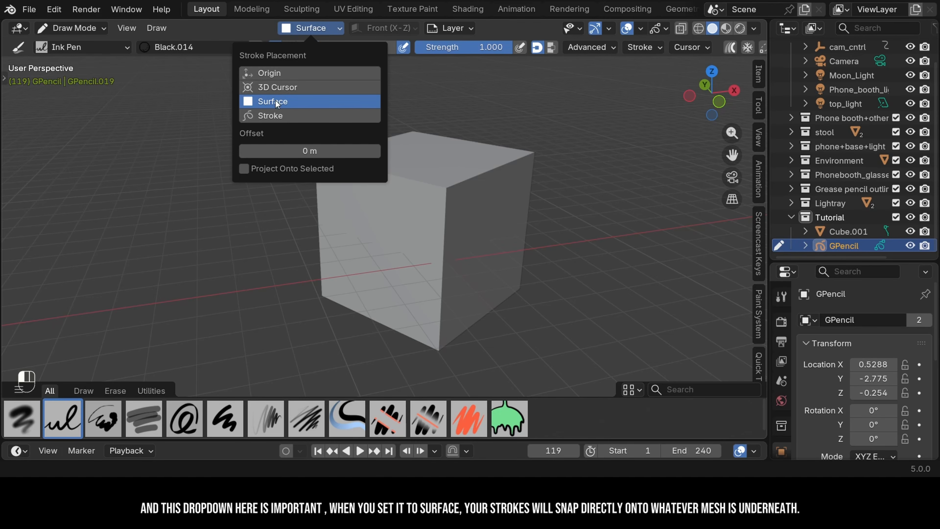
{"action": "left_click", "coordinate": [334, 29]}
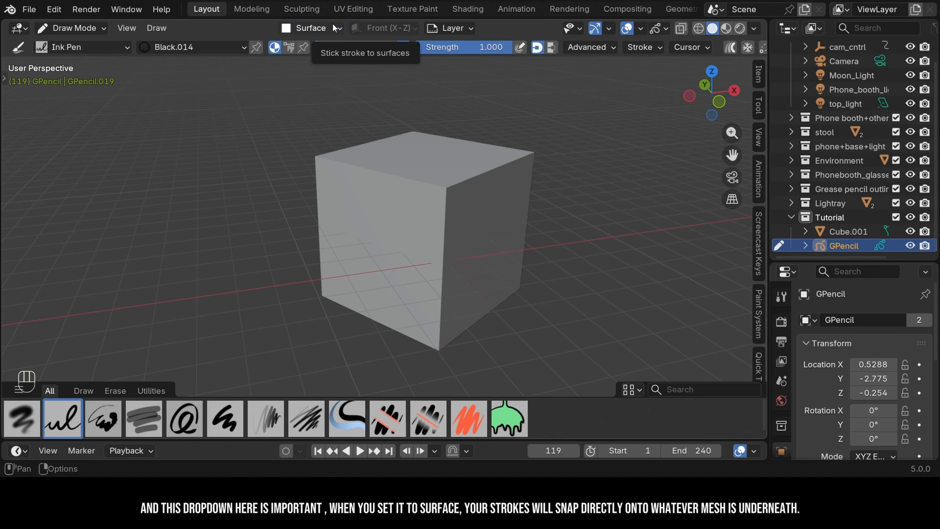
Draw a zigzag stroke on three faces of the cube, raising the brush size to 0.14 m for the last one.
{"action": "left_click_drag", "start_coordinate": [413, 258], "coordinate": [361, 308]}
{"action": "mouse_move", "coordinate": [361, 307]}
{"action": "middle_mouse_down"}
{"action": "mouse_move", "coordinate": [471, 230]}
{"action": "mouse_move", "coordinate": [318, 261]}
{"action": "middle_mouse_up"}
{"action": "left_click_drag", "start_coordinate": [438, 140], "coordinate": [394, 157]}
{"action": "mouse_move", "coordinate": [394, 158]}
{"action": "middle_mouse_down"}
{"action": "mouse_move", "coordinate": [407, 193]}
{"action": "mouse_move", "coordinate": [422, 177]}
{"action": "mouse_move", "coordinate": [436, 189]}
{"action": "mouse_move", "coordinate": [492, 166]}
{"action": "mouse_move", "coordinate": [466, 174]}
{"action": "middle_mouse_up"}
{"action": "left_click_drag", "start_coordinate": [318, 47], "coordinate": [355, 48]}
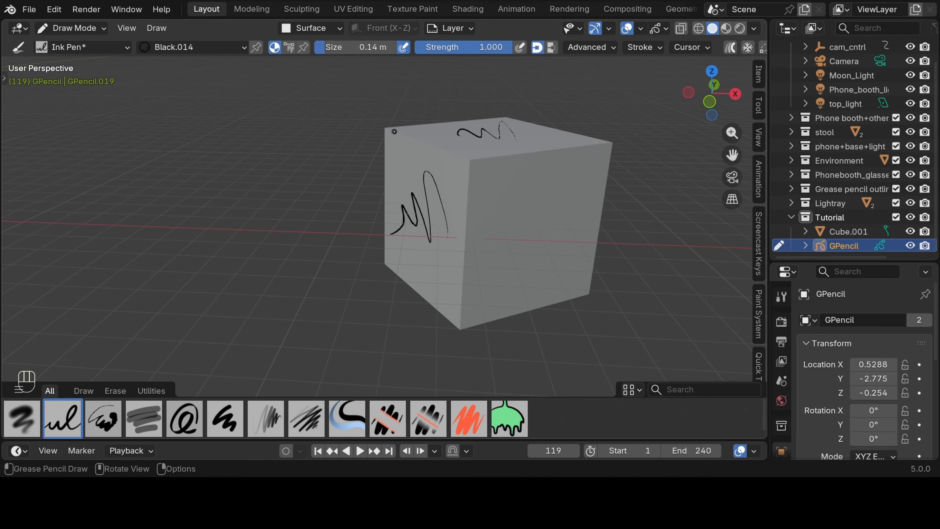
{"action": "left_click_drag", "start_coordinate": [528, 197], "coordinate": [505, 281]}
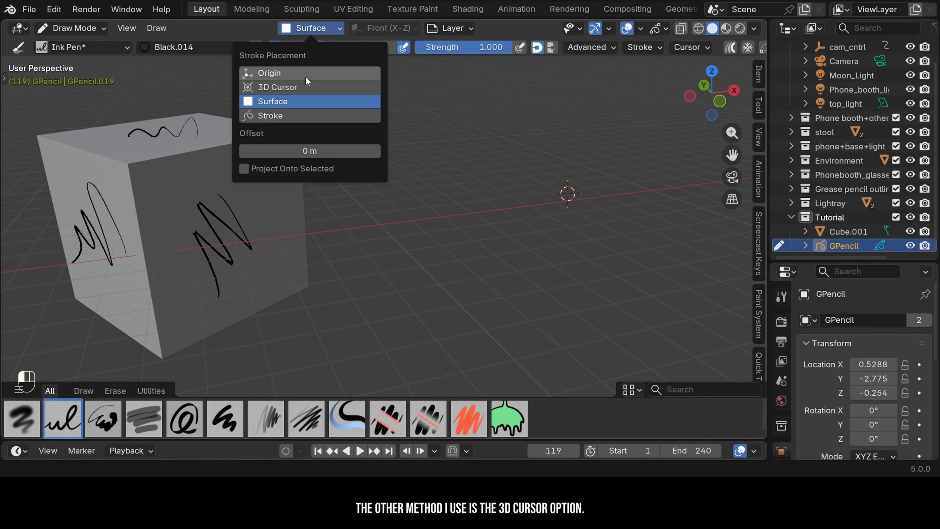
Set the stroke placement to 3D Cursor and draw a floating triangle on the Front (X-Z) plane beside the cube.
{"action": "left_click", "coordinate": [296, 87]}
{"action": "mouse_move", "coordinate": [481, 100]}
{"action": "middle_mouse_down"}
{"action": "mouse_move", "coordinate": [540, 113]}
{"action": "mouse_move", "coordinate": [465, 167]}
{"action": "mouse_move", "coordinate": [470, 185]}
{"action": "middle_mouse_up"}
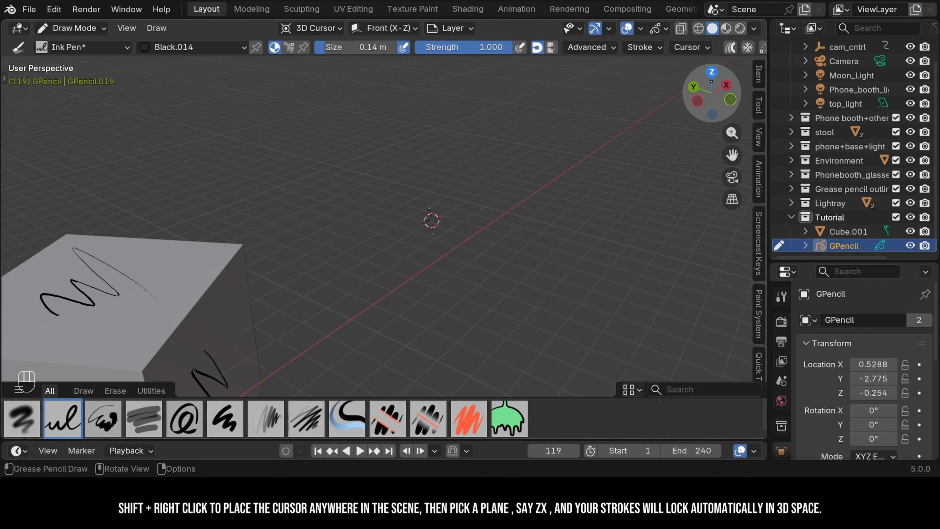
{"action": "left_click", "coordinate": [730, 99]}
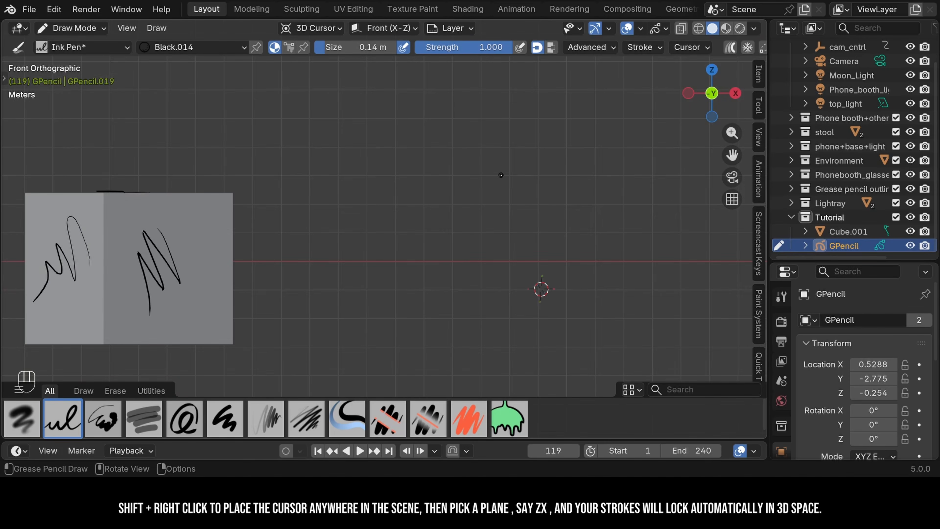
{"action": "middle_click_drag", "start_coordinate": [501, 174], "coordinate": [431, 217]}
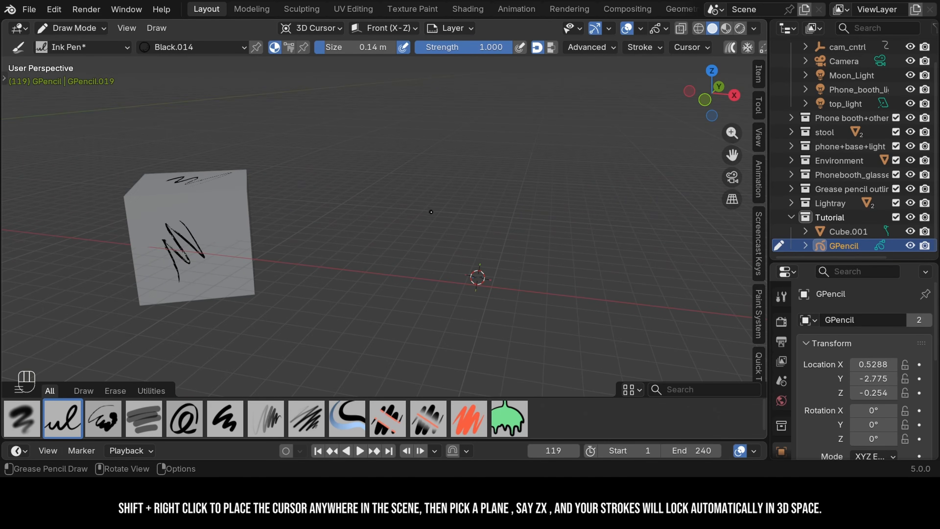
{"action": "left_click_drag", "start_coordinate": [482, 150], "coordinate": [486, 126]}
{"action": "middle_click_drag", "start_coordinate": [496, 229], "coordinate": [554, 247]}
Move the 3D cursor to another spot on the grid and draw a second floating triangle there.
{"action": "right_click", "coordinate": [556, 266]}
{"action": "right_click", "coordinate": [602, 285], "text": "shift"}
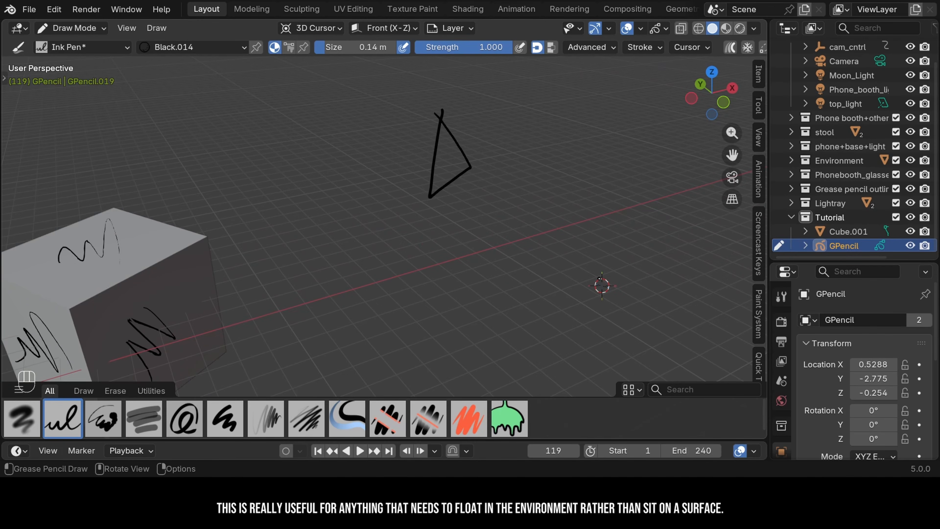
{"action": "left_click_drag", "start_coordinate": [625, 243], "coordinate": [593, 173]}
{"action": "mouse_move", "coordinate": [593, 173]}
{"action": "middle_mouse_down"}
{"action": "mouse_move", "coordinate": [562, 187]}
{"action": "mouse_move", "coordinate": [586, 174]}
{"action": "mouse_move", "coordinate": [575, 179]}
{"action": "middle_mouse_up"}
Draw floating triangles on the Side (Y-Z) drawing plane, and switch the plane to Top (X-Y).
{"action": "left_click", "coordinate": [384, 27]}
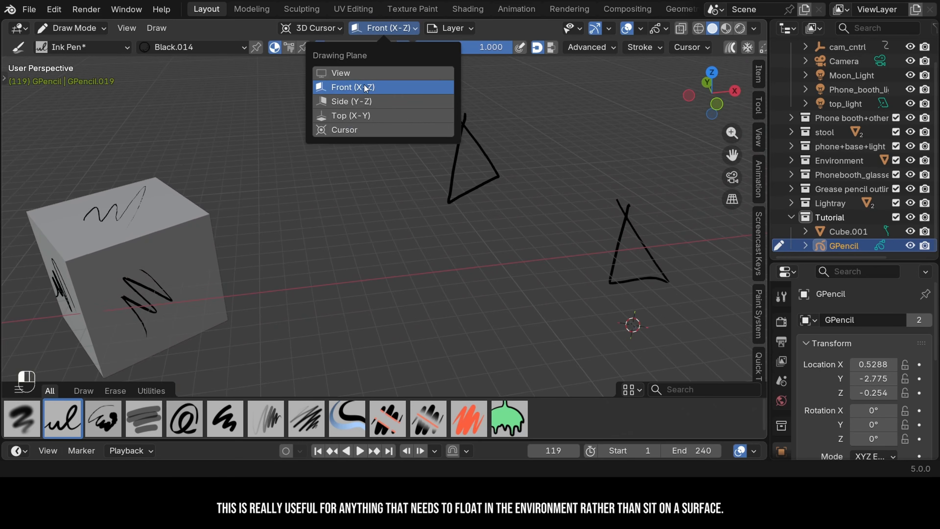
{"action": "left_click", "coordinate": [363, 101]}
{"action": "left_click", "coordinate": [372, 29]}
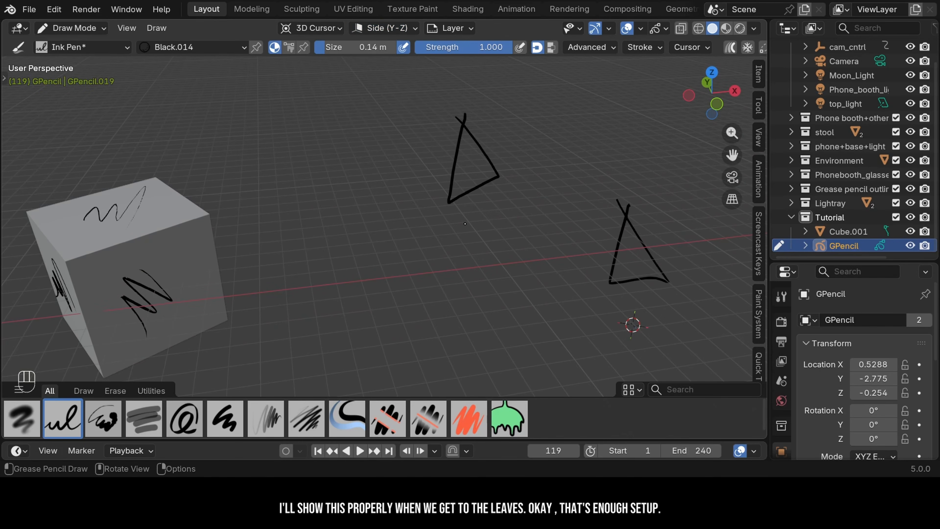
{"action": "left_click_drag", "start_coordinate": [513, 275], "coordinate": [519, 223]}
{"action": "mouse_move", "coordinate": [520, 222]}
{"action": "middle_mouse_down"}
{"action": "mouse_move", "coordinate": [488, 135]}
{"action": "mouse_move", "coordinate": [446, 108]}
{"action": "middle_mouse_up"}
{"action": "left_click", "coordinate": [383, 29]}
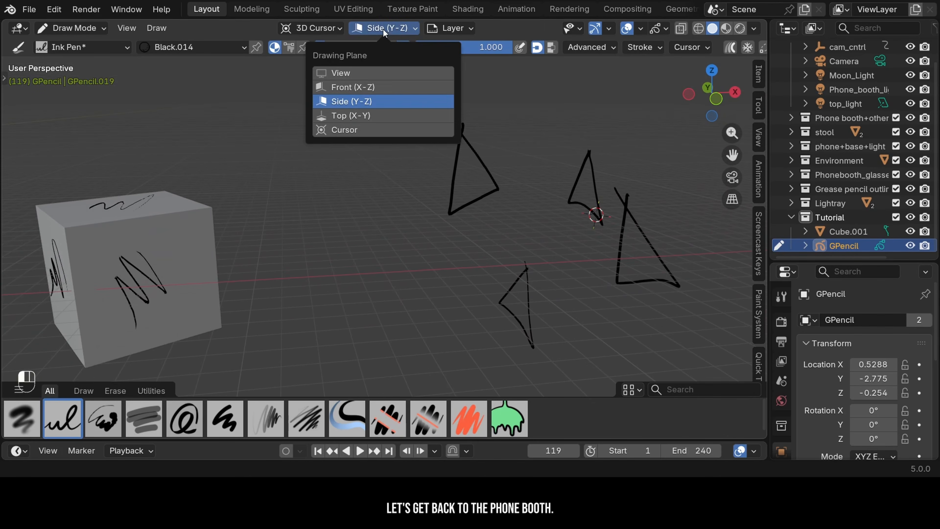
{"action": "left_click", "coordinate": [354, 114]}
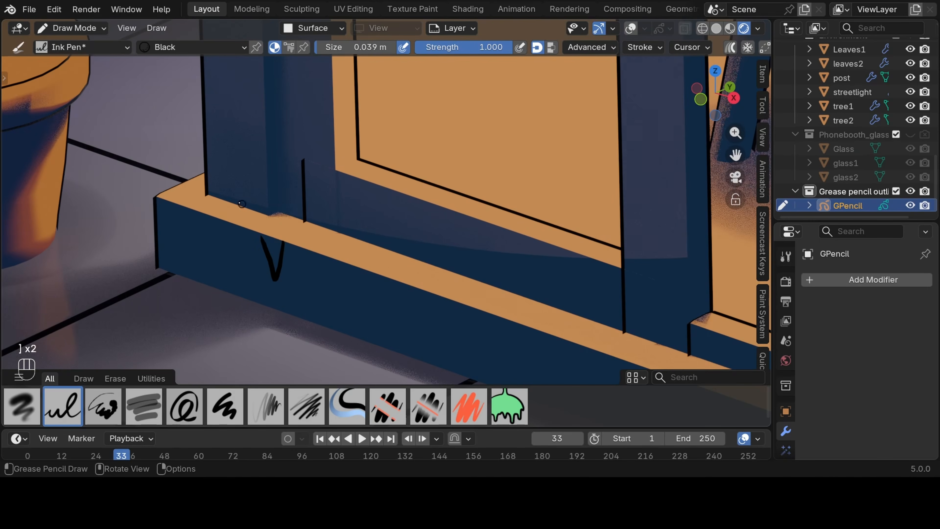
Draw small crack marks on the phone booth base's front face and ink a line along its upper edge.
{"action": "mouse_move", "coordinate": [213, 252]}
{"action": "left_mouse_down"}
{"action": "mouse_move", "coordinate": [237, 258]}
{"action": "mouse_move", "coordinate": [246, 276]}
{"action": "left_mouse_up"}
{"action": "left_click_drag", "start_coordinate": [471, 307], "coordinate": [403, 283]}
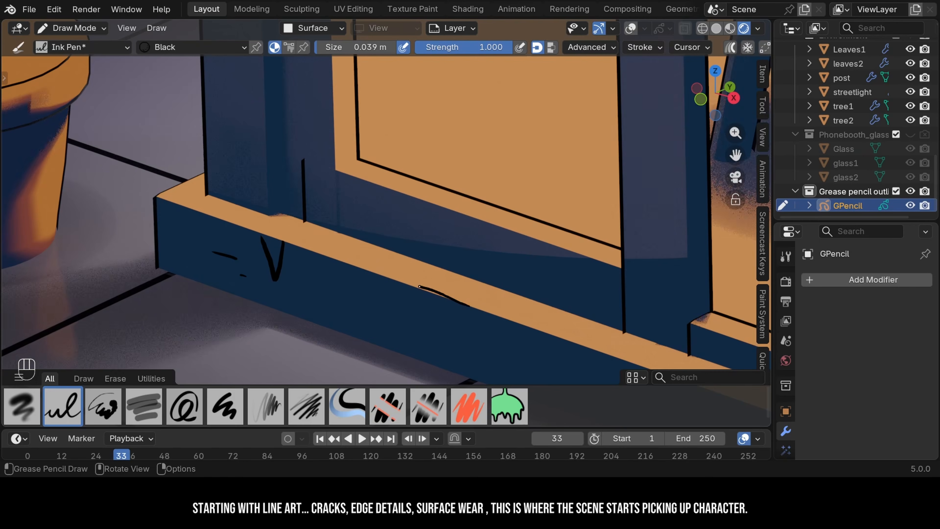
{"action": "key", "text": "ctrl+z"}
{"action": "left_click_drag", "start_coordinate": [453, 301], "coordinate": [411, 284], "text": "shift"}
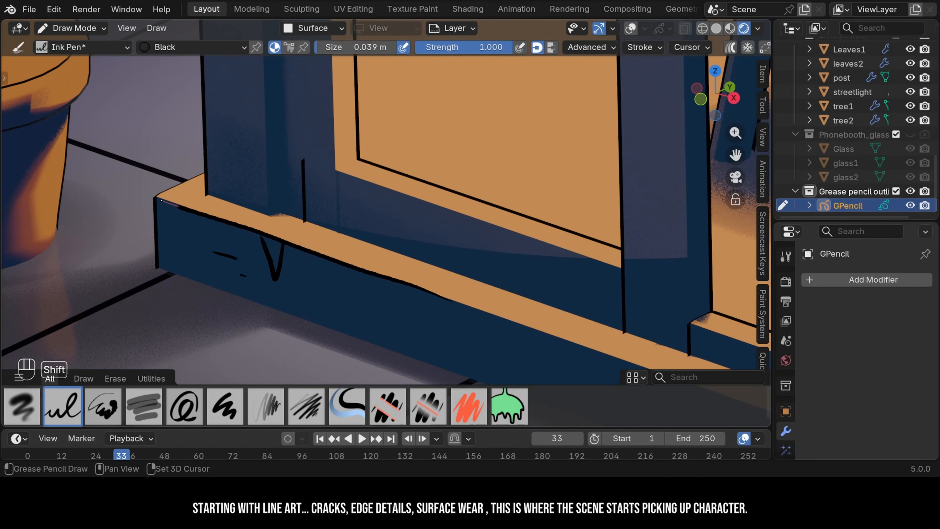
{"action": "left_click_drag", "start_coordinate": [161, 200], "coordinate": [155, 198], "text": "shift"}
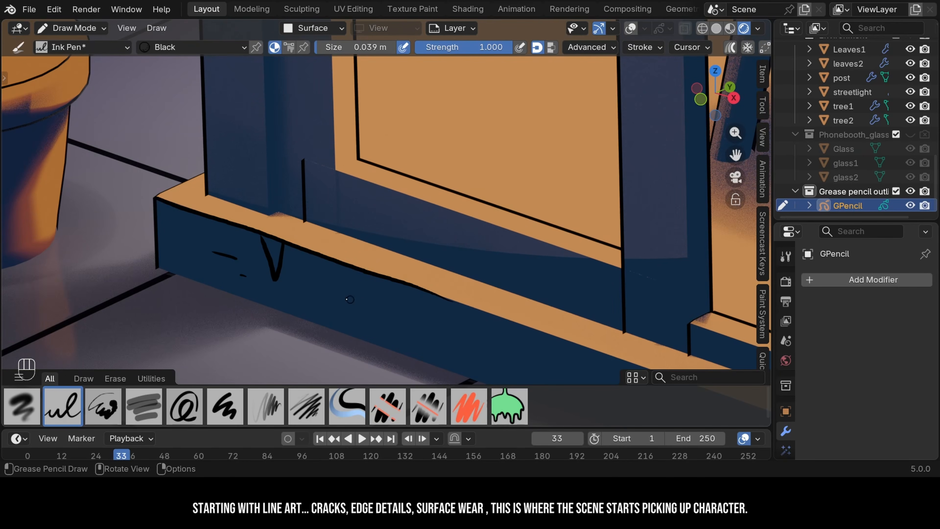
Add more short cracks and chipped-edge strokes across the booth base's front, undoing the last stroke.
{"action": "left_click_drag", "start_coordinate": [312, 284], "coordinate": [319, 288]}
{"action": "mouse_move", "coordinate": [167, 221]}
{"action": "left_mouse_down"}
{"action": "mouse_move", "coordinate": [164, 236]}
{"action": "mouse_move", "coordinate": [221, 222]}
{"action": "left_mouse_up"}
{"action": "left_click_drag", "start_coordinate": [351, 268], "coordinate": [387, 281]}
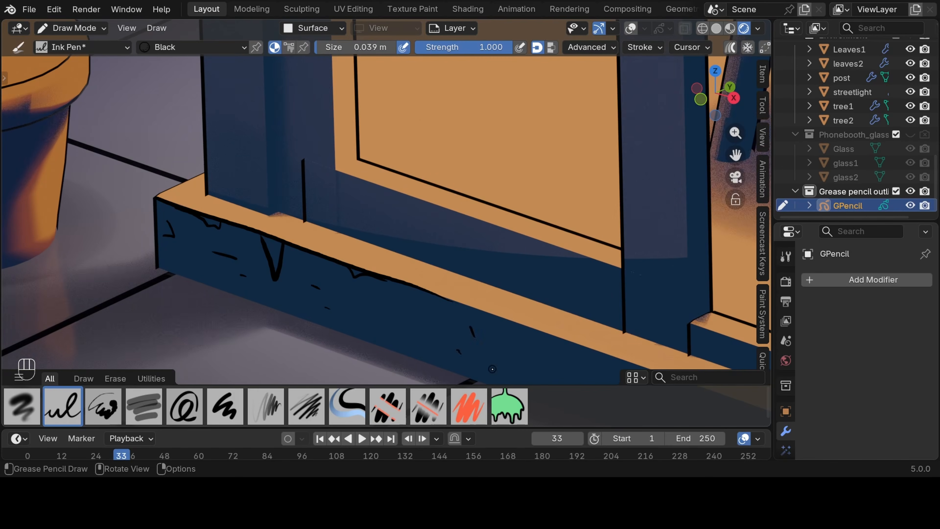
{"action": "key", "text": "ctrl+z"}
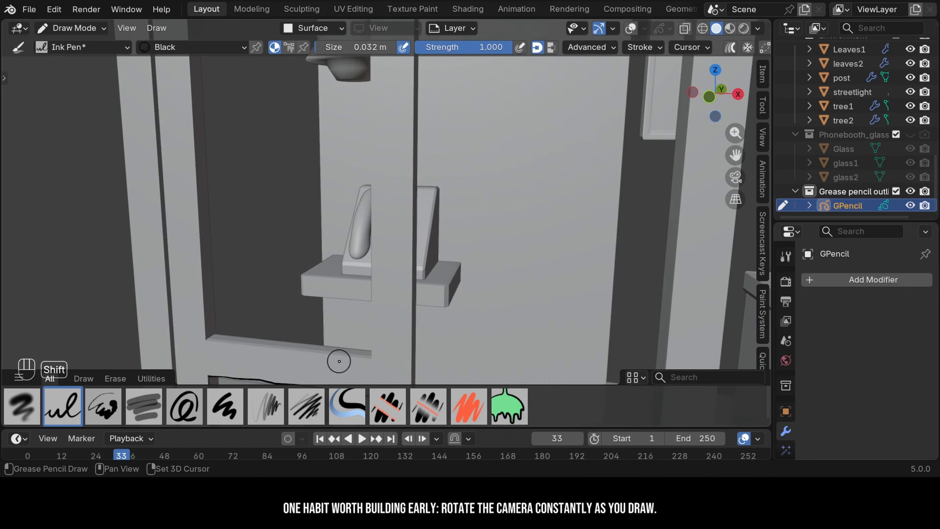
Ink the edges of the phone booth's door frame opening with black strokes, checking the lines from several angles.
{"action": "key", "text": "ctrl+z"}
{"action": "middle_click_drag", "start_coordinate": [540, 165], "coordinate": [401, 188]}
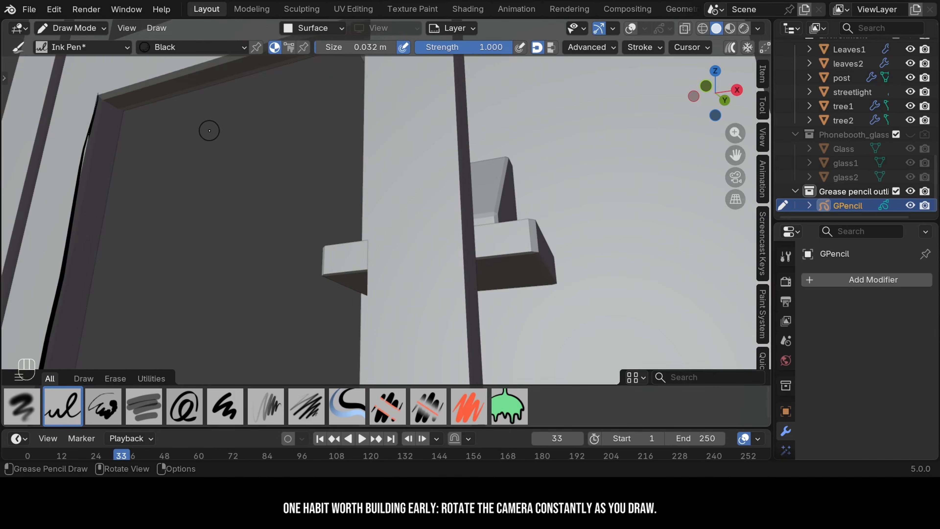
{"action": "middle_click_drag", "start_coordinate": [216, 118], "coordinate": [217, 166], "text": "shift"}
{"action": "key", "text": "shift"}
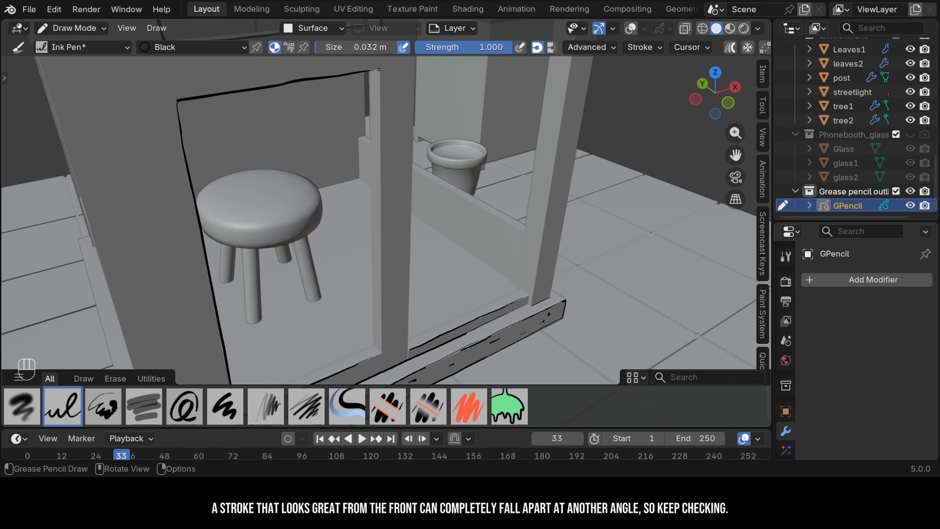
{"action": "left_click_drag", "start_coordinate": [379, 70], "coordinate": [381, 144], "text": "shift"}
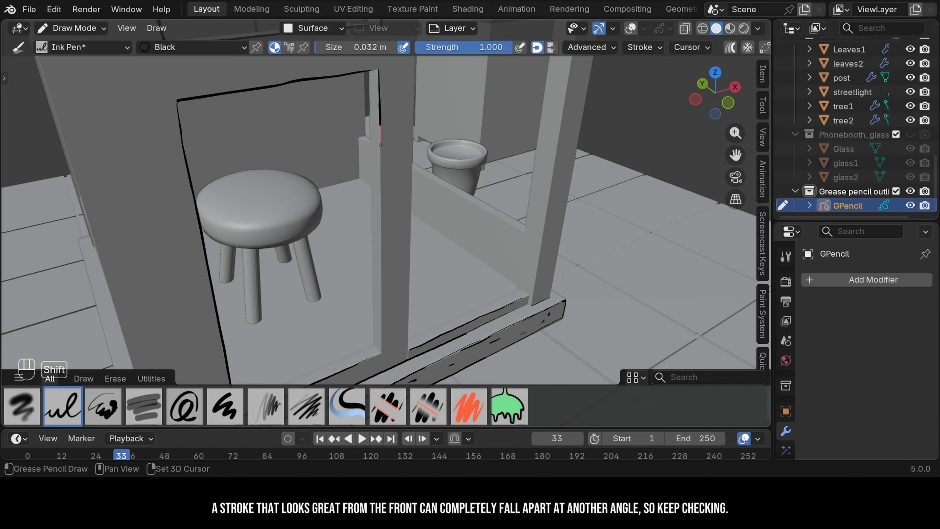
{"action": "left_click_drag", "start_coordinate": [381, 367], "coordinate": [382, 365], "text": "shift"}
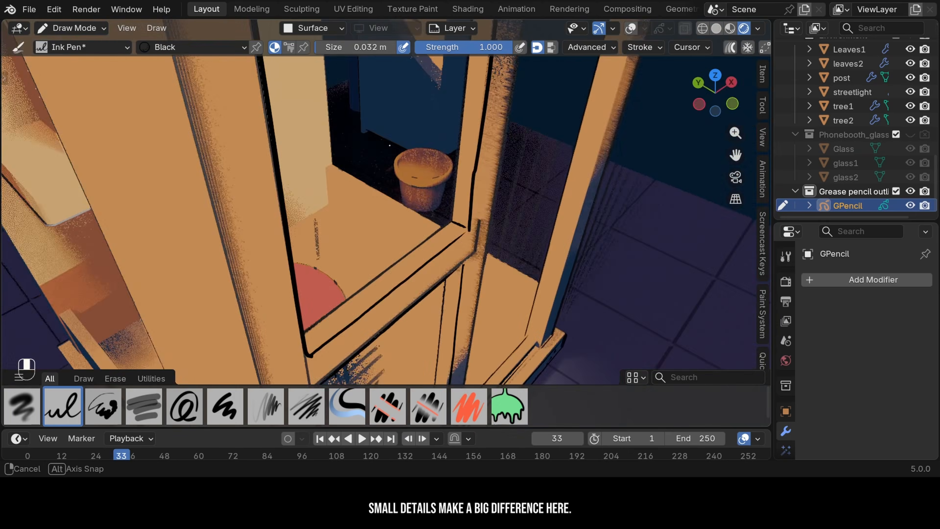
{"action": "scroll", "coordinate": [315, 139], "scroll_direction": "down", "scroll_amount": 5}
{"action": "middle_click_drag", "start_coordinate": [390, 145], "coordinate": [323, 278]}
{"action": "scroll", "coordinate": [353, 209], "scroll_direction": "up", "scroll_amount": 6}
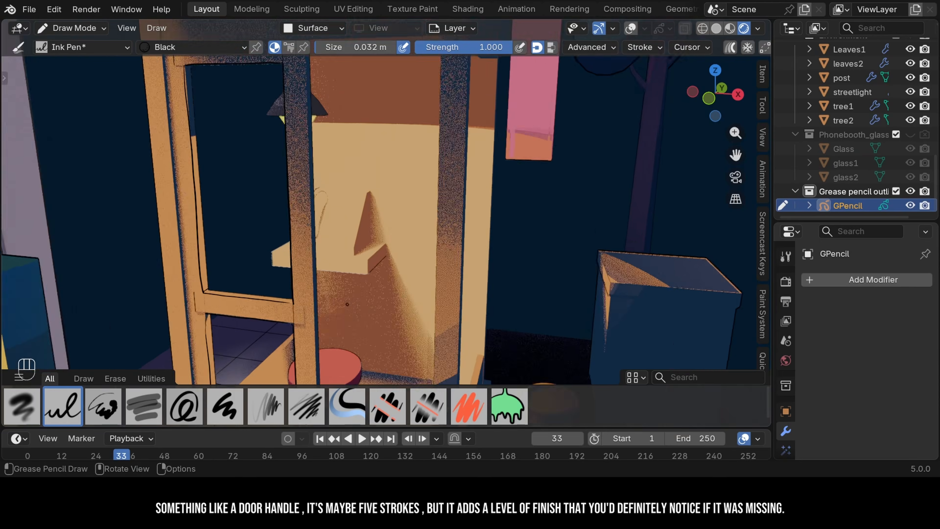
Draw a narrow vertical door handle with short lines above and below it on the booth's door frame.
{"action": "mouse_move", "coordinate": [315, 151]}
{"action": "left_mouse_down"}
{"action": "mouse_move", "coordinate": [314, 234]}
{"action": "mouse_move", "coordinate": [301, 203]}
{"action": "mouse_move", "coordinate": [301, 235]}
{"action": "left_mouse_up"}
{"action": "left_click_drag", "start_coordinate": [301, 235], "coordinate": [313, 234]}
{"action": "left_click_drag", "start_coordinate": [310, 151], "coordinate": [308, 108]}
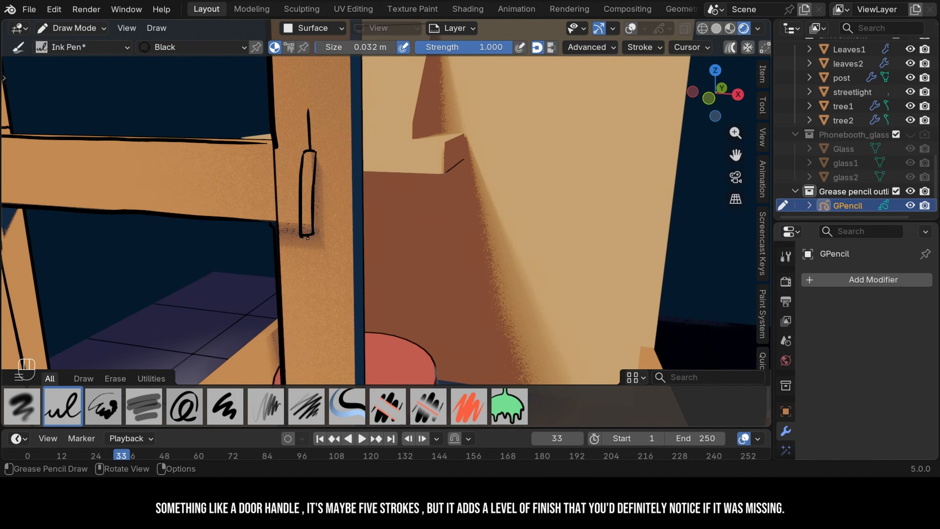
{"action": "left_click_drag", "start_coordinate": [307, 237], "coordinate": [308, 259]}
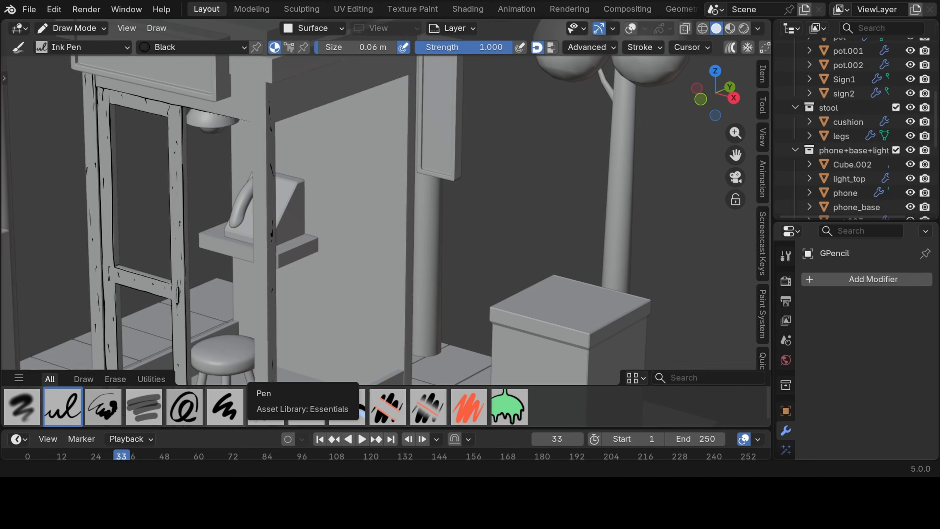
Ink broken vertical lines along the phone booth's front corner post, extending them upward from the base.
{"action": "scroll", "coordinate": [851, 129], "scroll_direction": "down", "scroll_amount": 10}
{"action": "scroll", "coordinate": [355, 313], "scroll_direction": "down", "scroll_amount": 1}
{"action": "middle_click_drag", "start_coordinate": [354, 312], "coordinate": [381, 155], "text": "shift"}
{"action": "scroll", "coordinate": [381, 155], "scroll_direction": "up", "scroll_amount": 3}
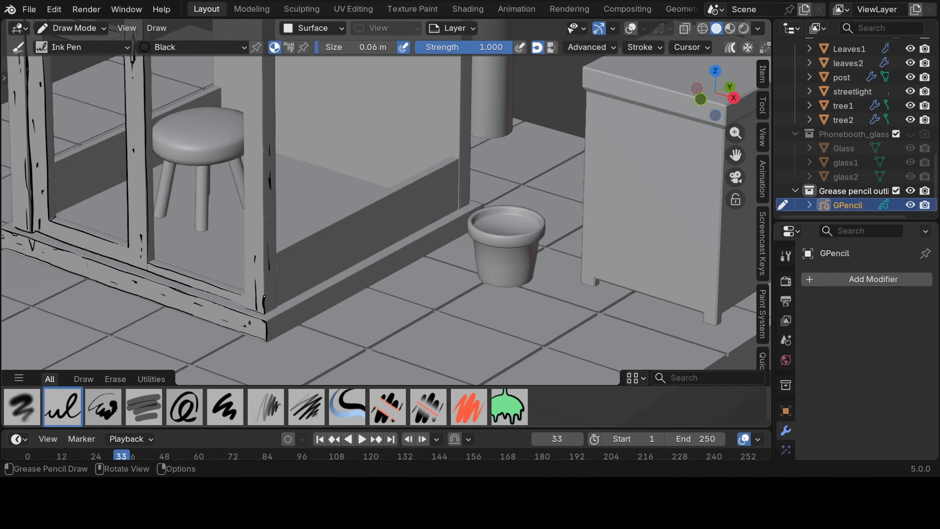
{"action": "left_click_drag", "start_coordinate": [264, 267], "coordinate": [265, 220], "text": "shift"}
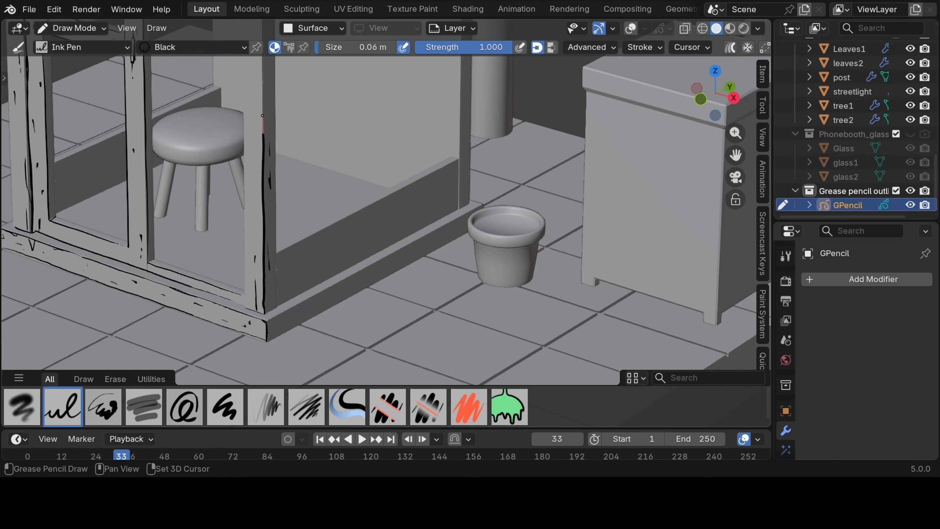
{"action": "left_click_drag", "start_coordinate": [262, 116], "coordinate": [262, 87], "text": "shift"}
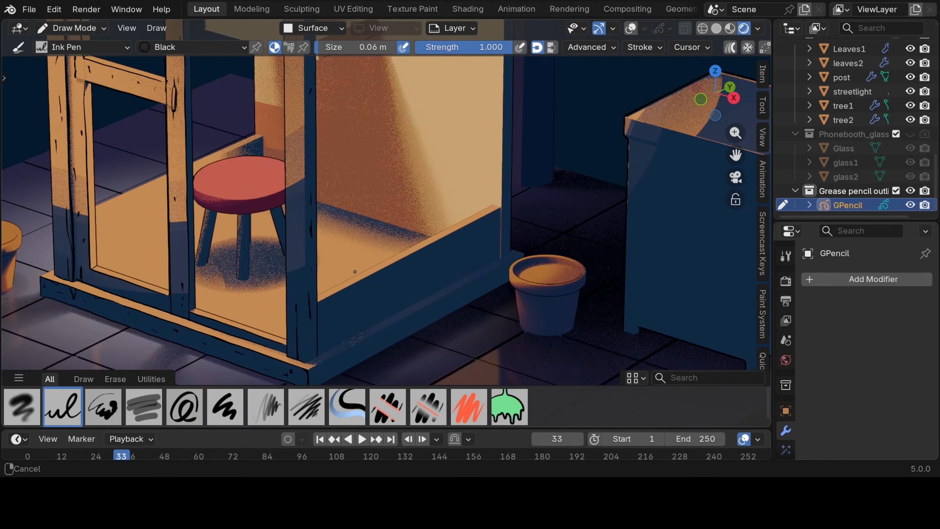
{"action": "left_click_drag", "start_coordinate": [306, 355], "coordinate": [305, 292], "text": "shift"}
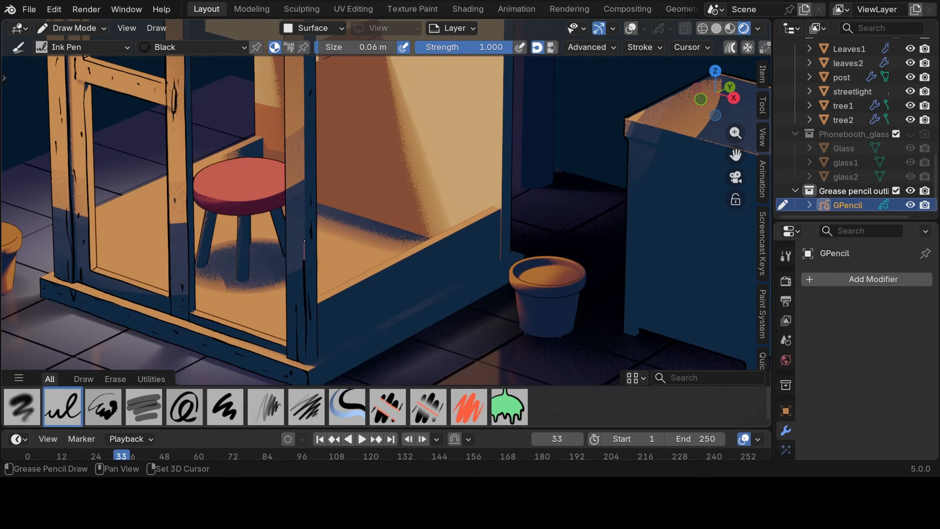
{"action": "left_click_drag", "start_coordinate": [304, 241], "coordinate": [304, 214], "text": "shift"}
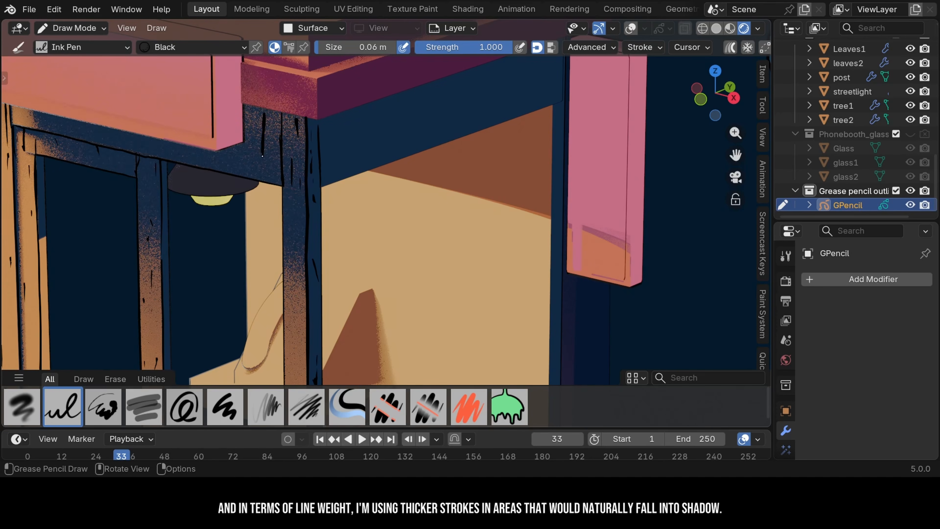
Ink corner and inset lines on the booth's header beam beneath the front sign, and choose an eraser brush.
{"action": "left_click_drag", "start_coordinate": [262, 155], "coordinate": [167, 148]}
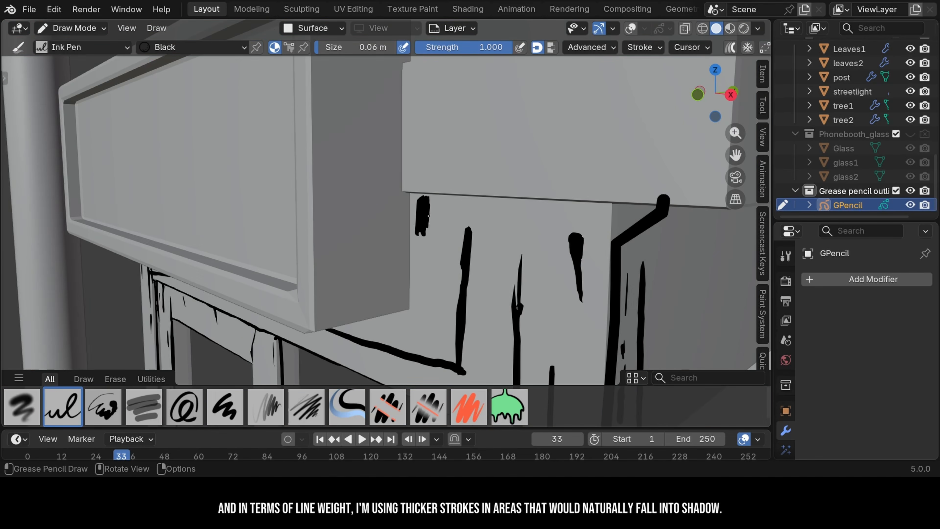
{"action": "left_click_drag", "start_coordinate": [417, 235], "coordinate": [424, 289]}
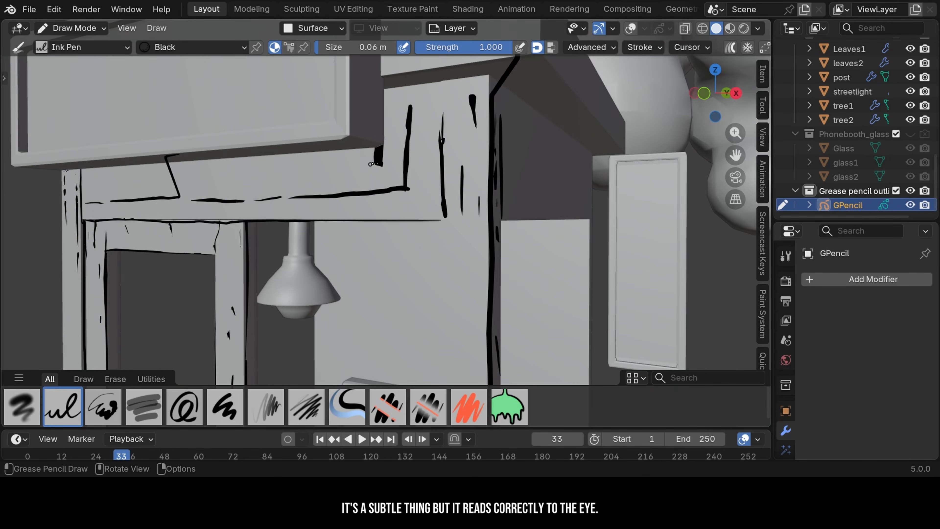
{"action": "left_click_drag", "start_coordinate": [383, 163], "coordinate": [290, 163]}
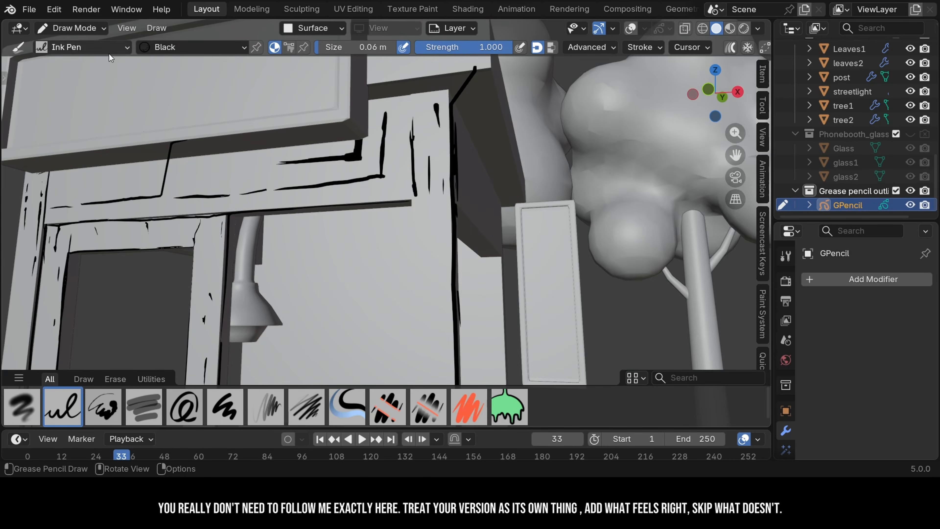
{"action": "left_click", "coordinate": [110, 52]}
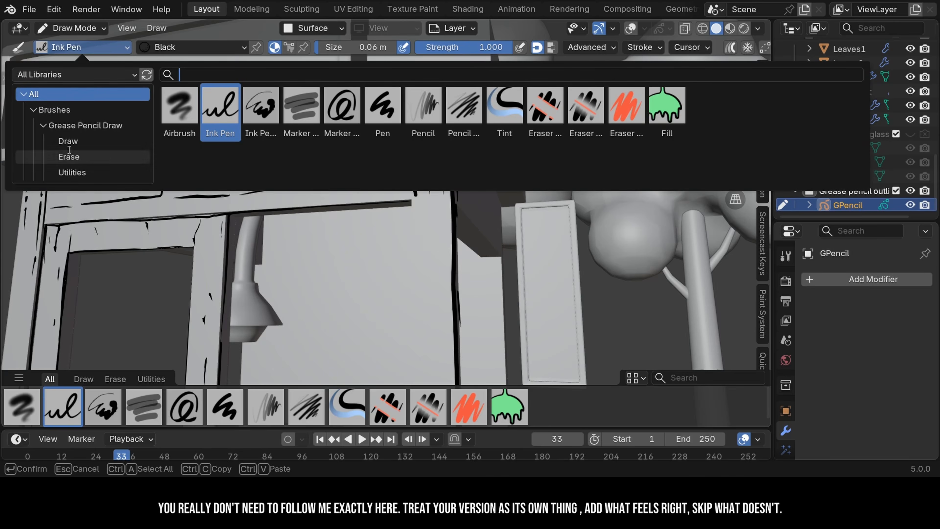
{"action": "left_click", "coordinate": [547, 103]}
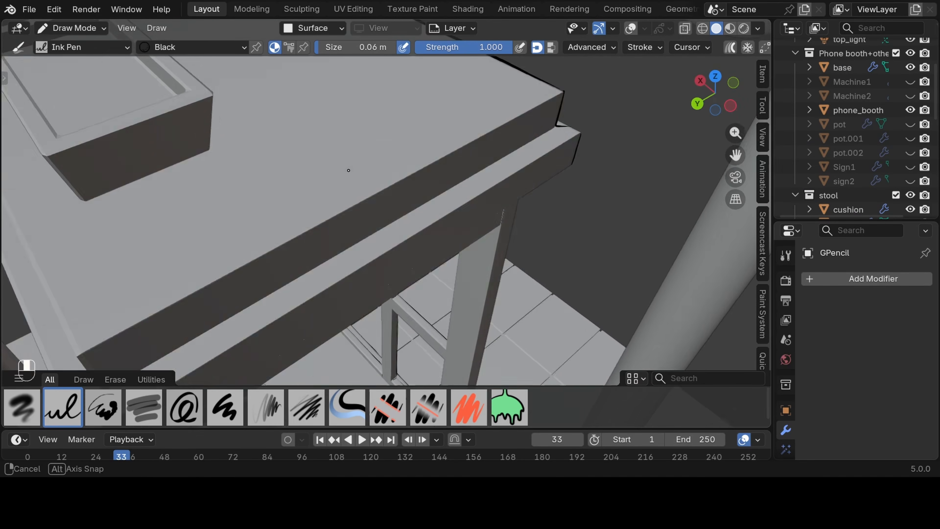
Ink the upper and lower edges of the phone booth's stepped roof with black strokes.
{"action": "left_click_drag", "start_coordinate": [556, 90], "coordinate": [422, 155], "text": "shift"}
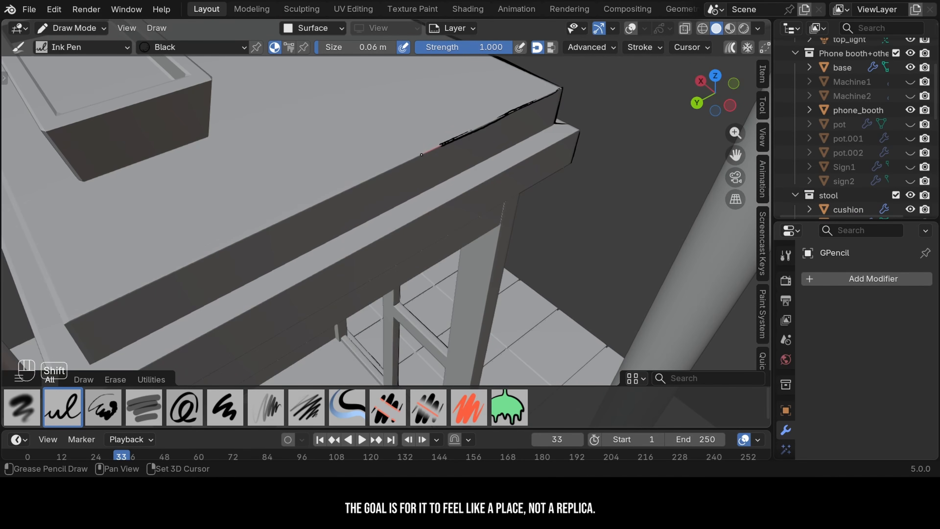
{"action": "left_click_drag", "start_coordinate": [271, 226], "coordinate": [76, 319], "text": "shift"}
{"action": "left_click_drag", "start_coordinate": [555, 123], "coordinate": [501, 153], "text": "shift"}
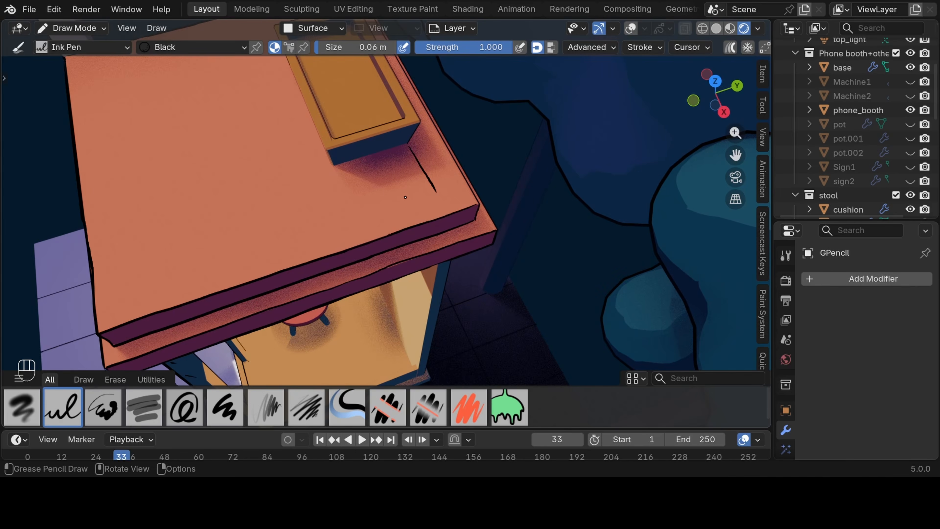
Draw an inset border line parallel to the edges on top of the phone booth's roof.
{"action": "left_click_drag", "start_coordinate": [434, 192], "coordinate": [385, 212], "text": "shift"}
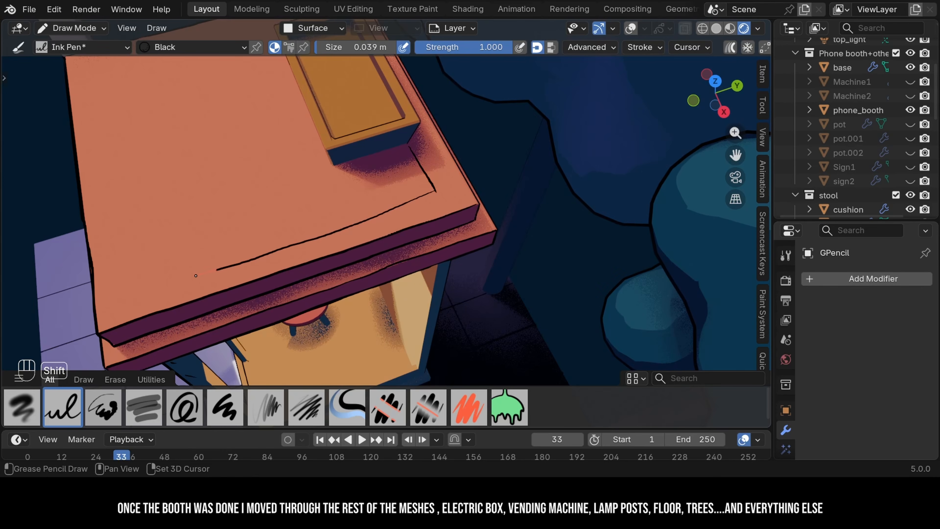
{"action": "left_click_drag", "start_coordinate": [113, 301], "coordinate": [113, 297], "text": "shift"}
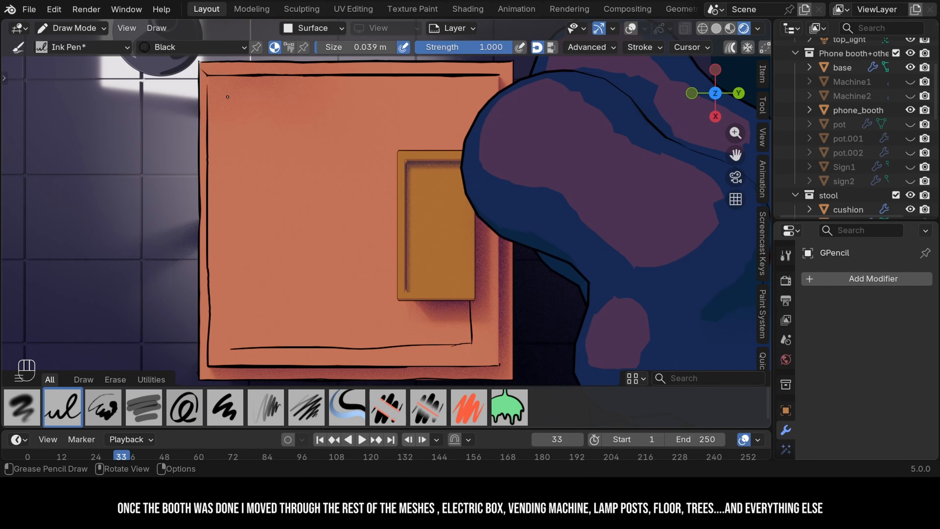
{"action": "left_click_drag", "start_coordinate": [227, 97], "coordinate": [228, 109], "text": "shift"}
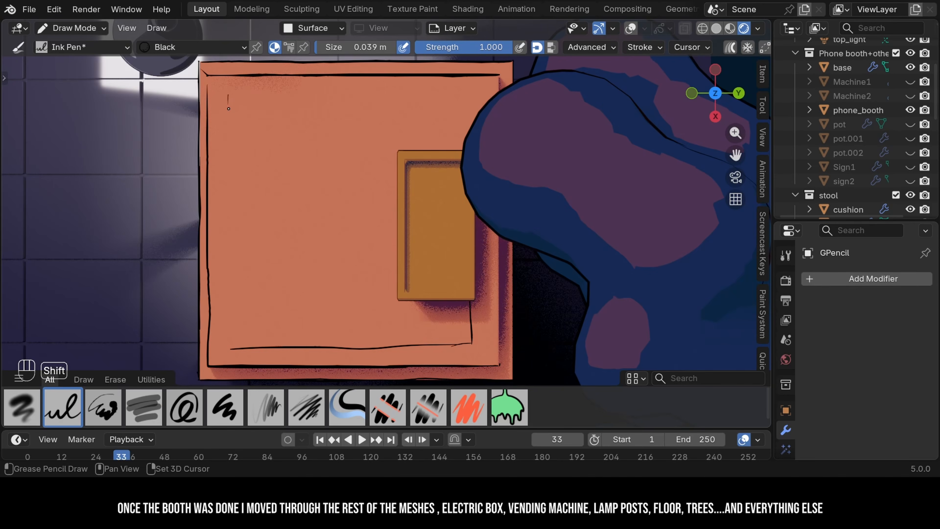
{"action": "left_click_drag", "start_coordinate": [229, 184], "coordinate": [231, 318], "text": "shift"}
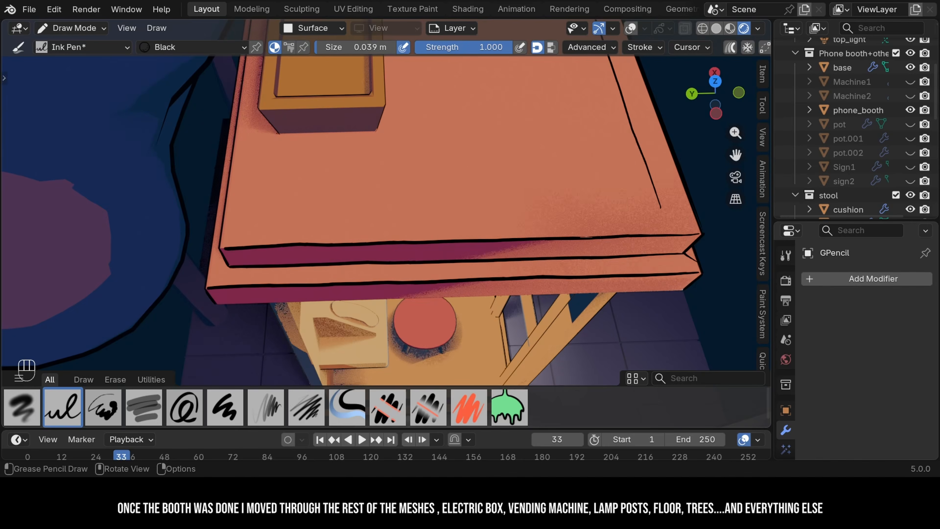
{"action": "left_click_drag", "start_coordinate": [273, 157], "coordinate": [269, 203], "text": "shift"}
{"action": "left_click_drag", "start_coordinate": [629, 206], "coordinate": [265, 217], "text": "shift"}
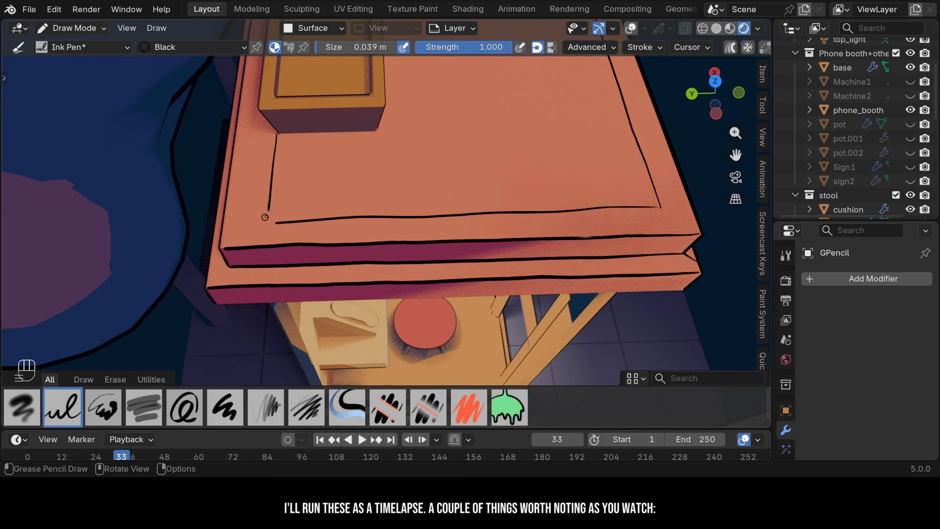
{"action": "left_click_drag", "start_coordinate": [371, 139], "coordinate": [376, 197], "text": "shift"}
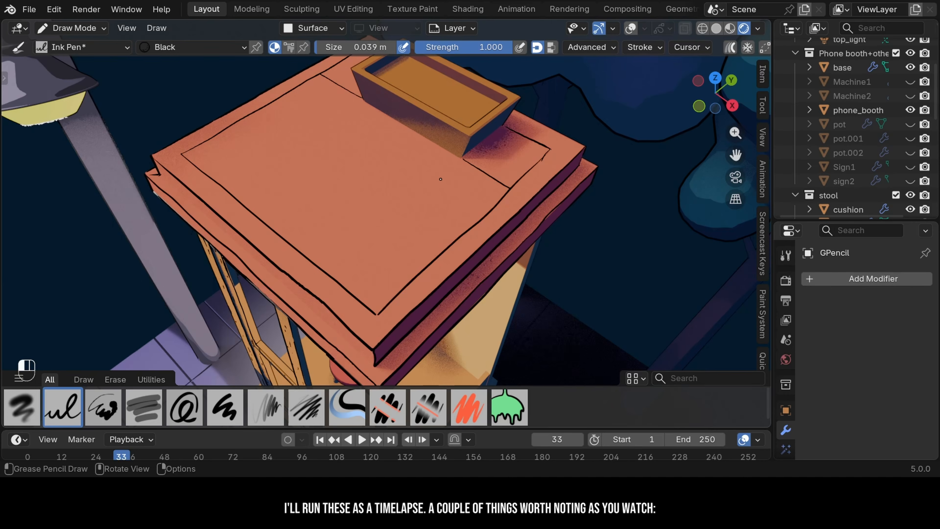
Enlarge the Ink Pen to 0.19 m, reduce it to 0.15 m, and draw crack marks across the roof's top.
{"action": "key", "text": "bracketright"}
{"action": "key", "text": "bracketright"}
{"action": "key", "text": "bracketright"}
{"action": "key", "text": "bracketright"}
{"action": "key", "text": "bracketright"}
{"action": "key", "text": "bracketright"}
{"action": "key", "text": "bracketright"}
{"action": "key", "text": "bracketright"}
{"action": "key", "text": "bracketright"}
{"action": "key", "text": "bracketright"}
{"action": "key", "text": "bracketright"}
{"action": "key", "text": "bracketright"}
{"action": "key", "text": "bracketright"}
{"action": "key", "text": "bracketright"}
{"action": "key", "text": "bracketright"}
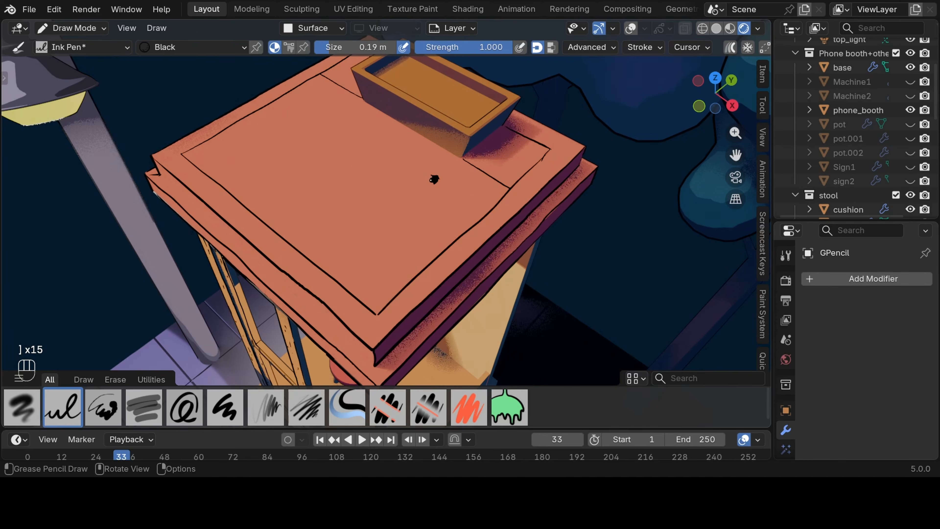
{"action": "key", "text": "bracketleft"}
{"action": "key", "text": "bracketleft"}
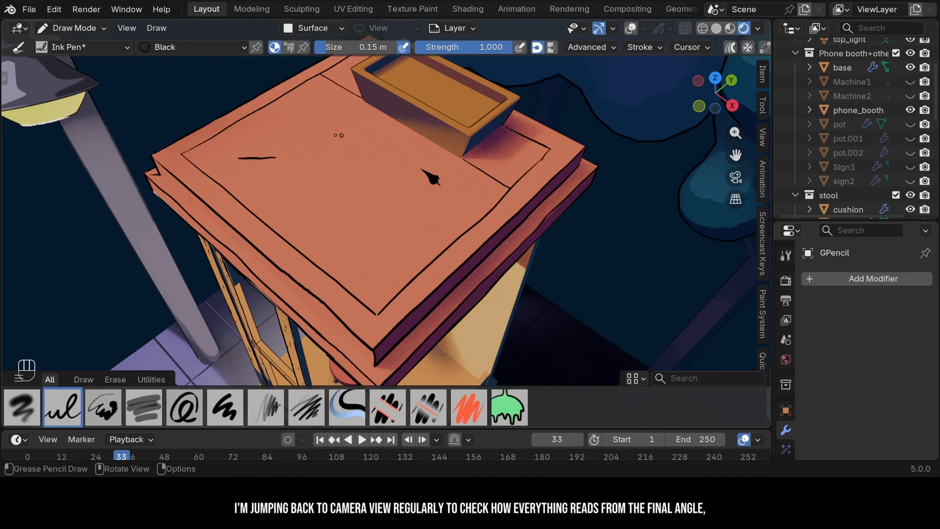
{"action": "left_click_drag", "start_coordinate": [344, 156], "coordinate": [409, 185]}
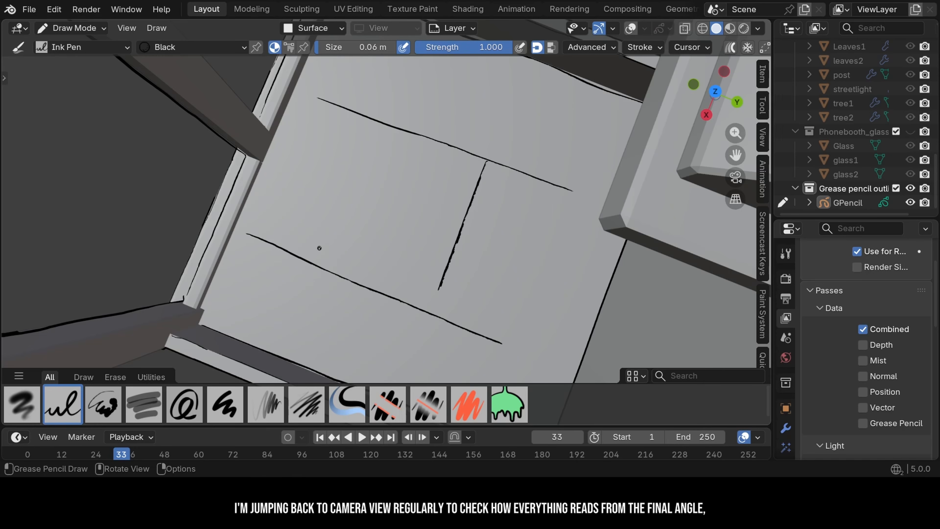
Draw panel lines on the booth's floor, and ink the inner frame edges of the front sign in GP_sign1.
{"action": "left_click_drag", "start_coordinate": [307, 255], "coordinate": [348, 160]}
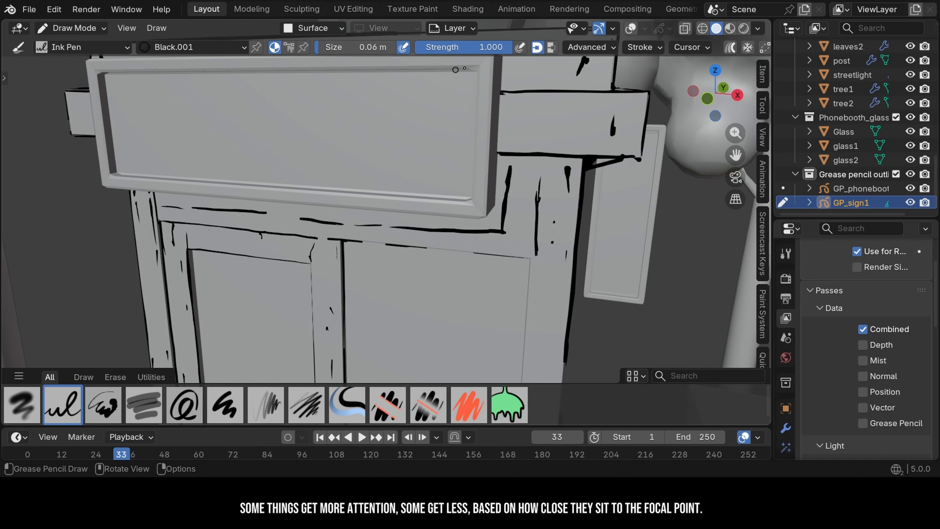
{"action": "left_click_drag", "start_coordinate": [477, 67], "coordinate": [389, 67]}
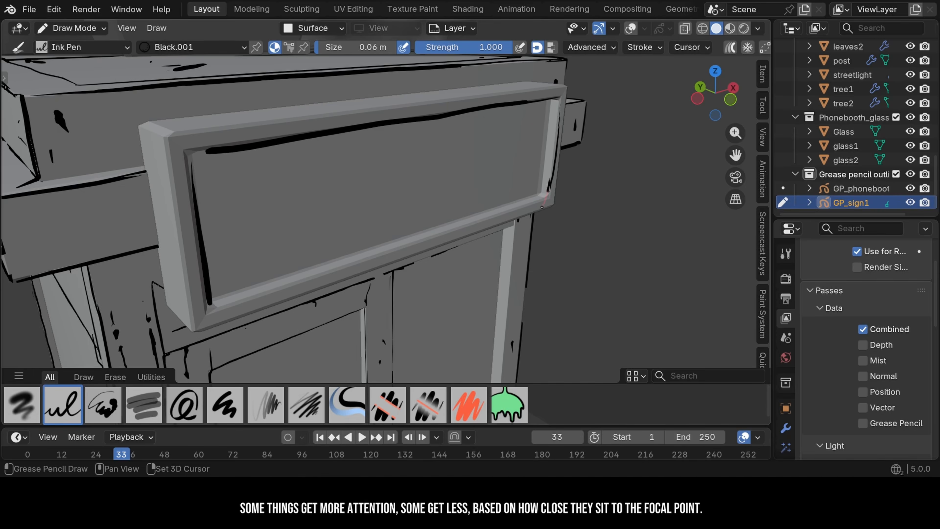
{"action": "left_click_drag", "start_coordinate": [549, 197], "coordinate": [460, 226]}
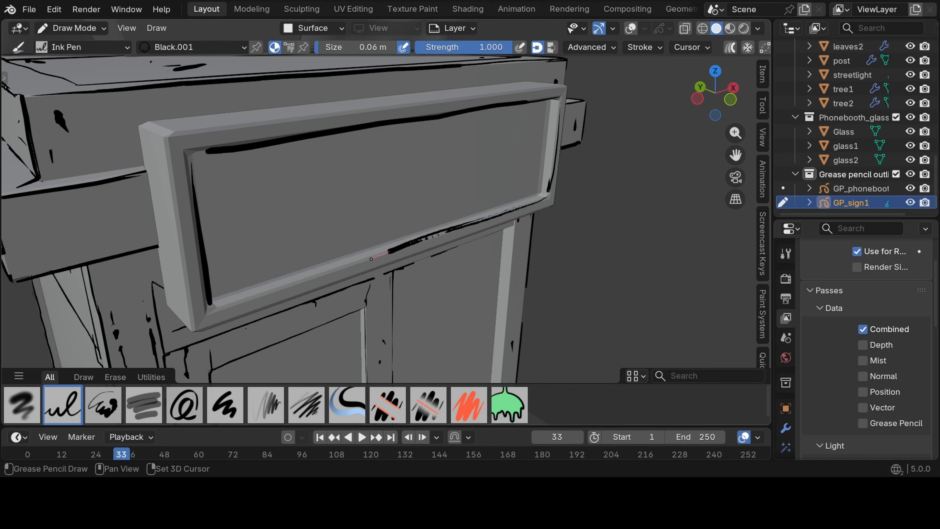
{"action": "left_click_drag", "start_coordinate": [272, 288], "coordinate": [231, 302]}
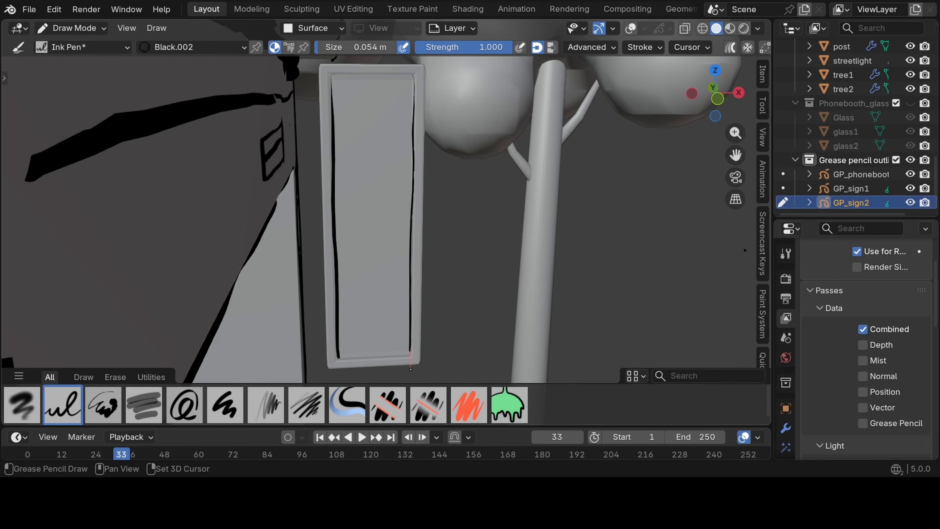
Ink the inner frame lines of the tall hanging side sign in GP_sign2.
{"action": "middle_click_drag", "start_coordinate": [410, 368], "coordinate": [401, 99]}
{"action": "left_click_drag", "start_coordinate": [346, 106], "coordinate": [338, 108]}
{"action": "middle_click_drag", "start_coordinate": [375, 302], "coordinate": [381, 370]}
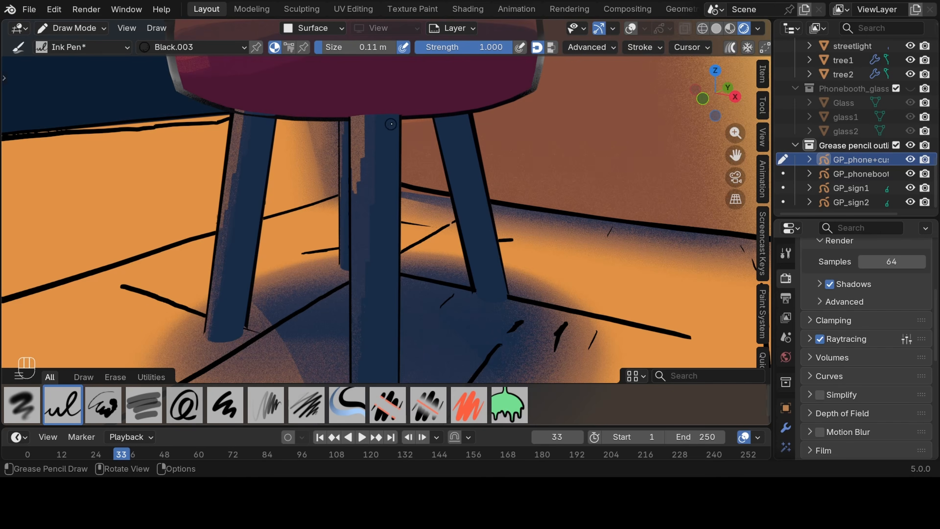
Ink the front stool leg beneath the cushion, and draw a rectangular display panel on the phone's face.
{"action": "mouse_move", "coordinate": [393, 125]}
{"action": "left_mouse_down"}
{"action": "mouse_move", "coordinate": [355, 135]}
{"action": "mouse_move", "coordinate": [386, 164]}
{"action": "mouse_move", "coordinate": [394, 200]}
{"action": "mouse_move", "coordinate": [377, 148]}
{"action": "left_mouse_up"}
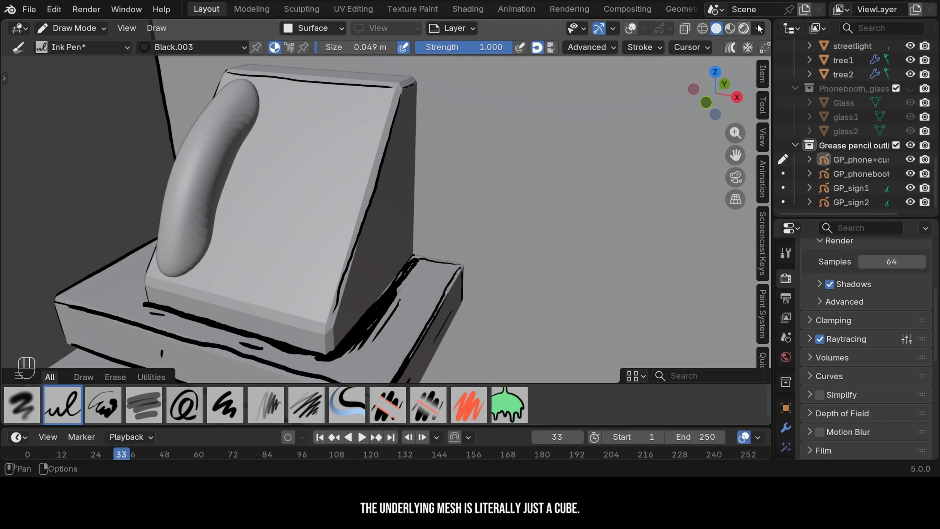
{"action": "mouse_move", "coordinate": [270, 107]}
{"action": "left_mouse_down"}
{"action": "mouse_move", "coordinate": [356, 115]}
{"action": "mouse_move", "coordinate": [334, 176]}
{"action": "mouse_move", "coordinate": [253, 166]}
{"action": "left_mouse_up"}
{"action": "left_click_drag", "start_coordinate": [335, 176], "coordinate": [272, 169]}
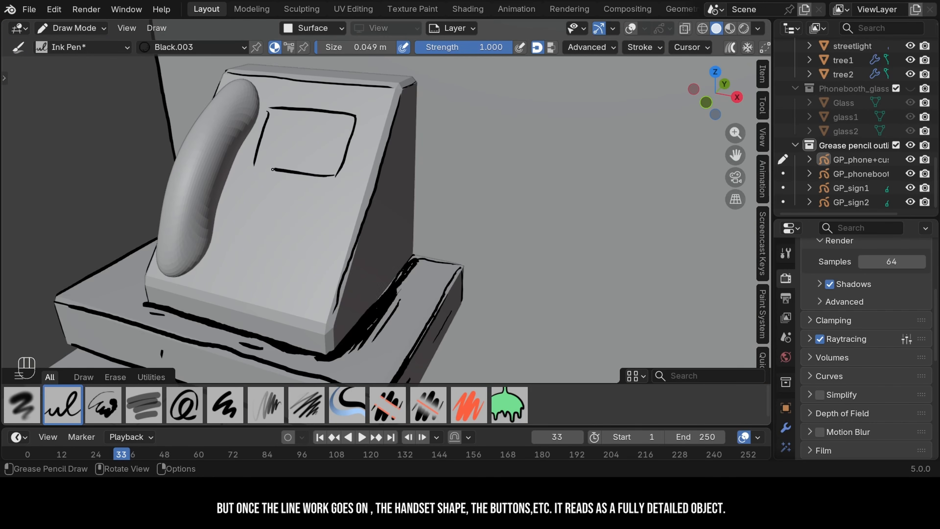
{"action": "left_click_drag", "start_coordinate": [337, 162], "coordinate": [299, 159]}
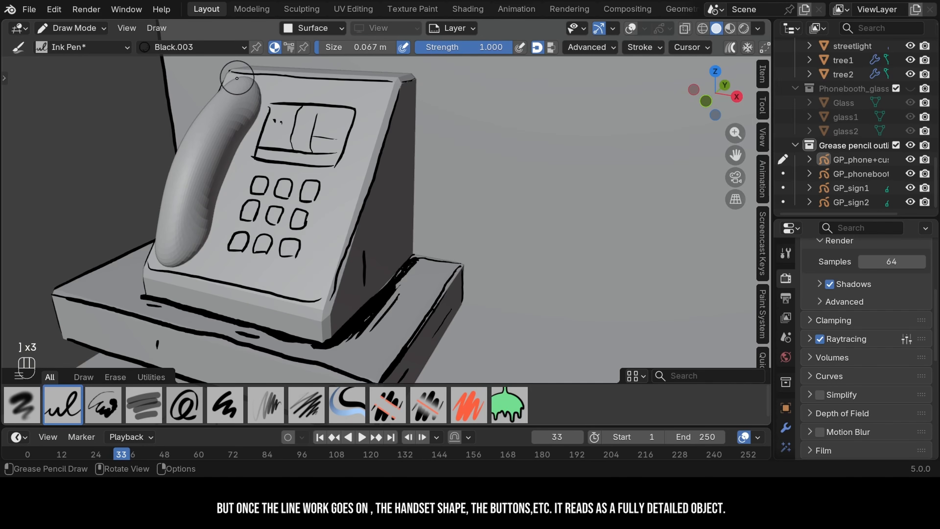
Outline the phone's handset with thick curved strokes along its length.
{"action": "mouse_move", "coordinate": [248, 79]}
{"action": "left_mouse_down"}
{"action": "mouse_move", "coordinate": [259, 109]}
{"action": "mouse_move", "coordinate": [198, 255]}
{"action": "left_mouse_up"}
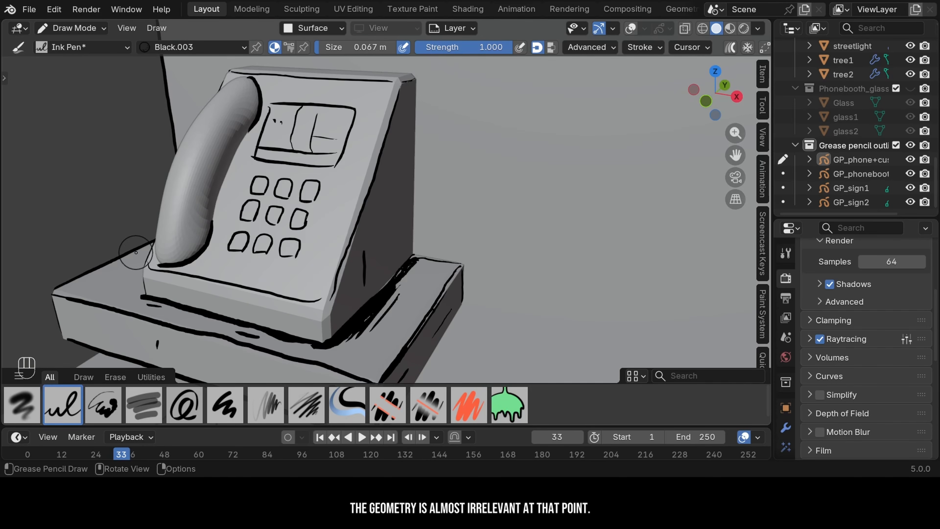
{"action": "left_click_drag", "start_coordinate": [228, 89], "coordinate": [184, 206]}
{"action": "left_click_drag", "start_coordinate": [183, 205], "coordinate": [174, 264]}
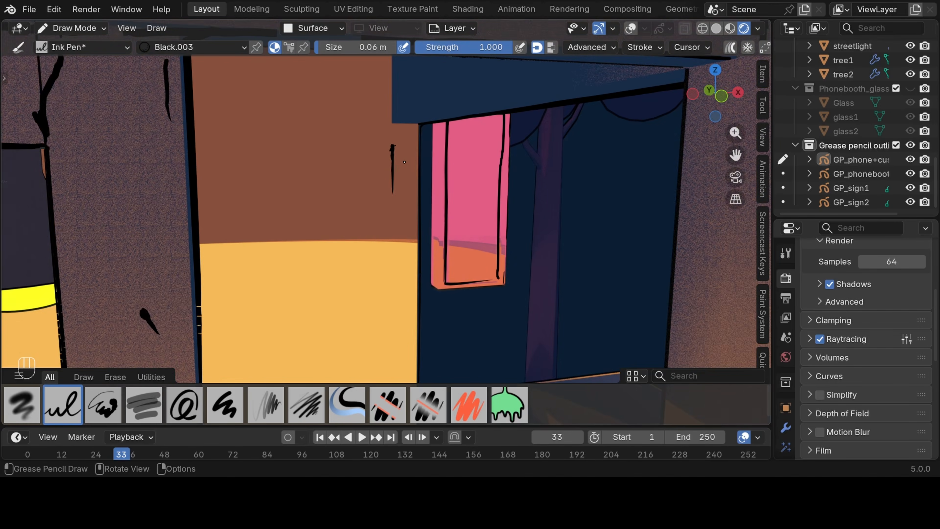
Ink shadow strokes with hanging vertical lines on the booth's upper back wall, and outline a rectangular poster beside the phone.
{"action": "scroll", "coordinate": [259, 125], "scroll_direction": "down", "scroll_amount": 6}
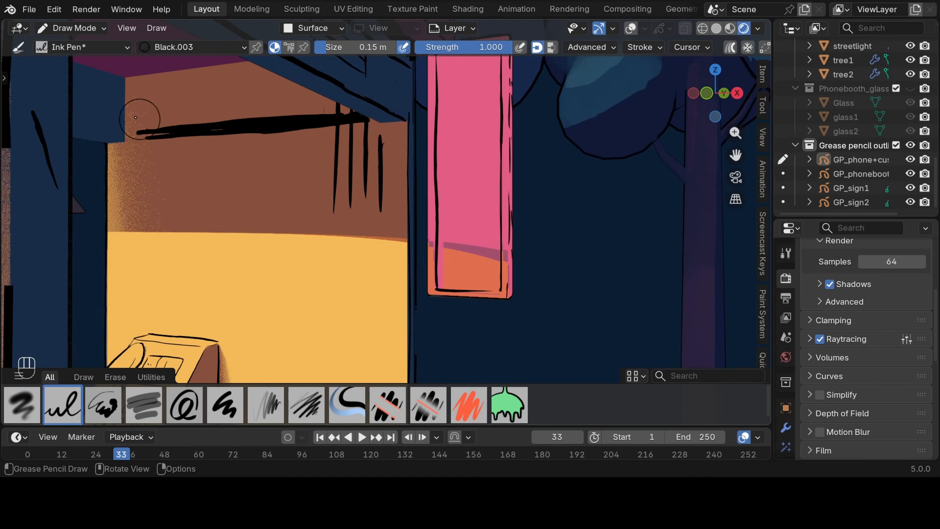
{"action": "scroll", "coordinate": [372, 190], "scroll_direction": "up", "scroll_amount": 8}
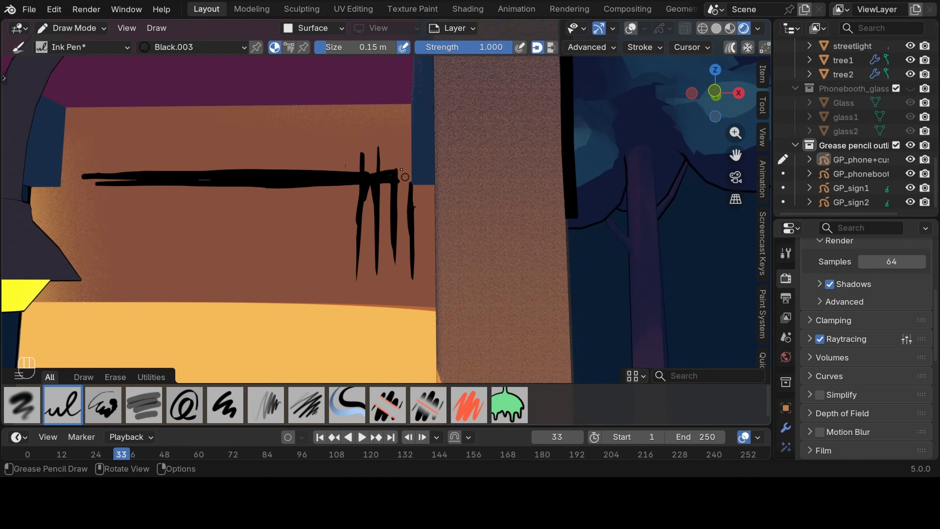
{"action": "left_click_drag", "start_coordinate": [437, 212], "coordinate": [367, 212]}
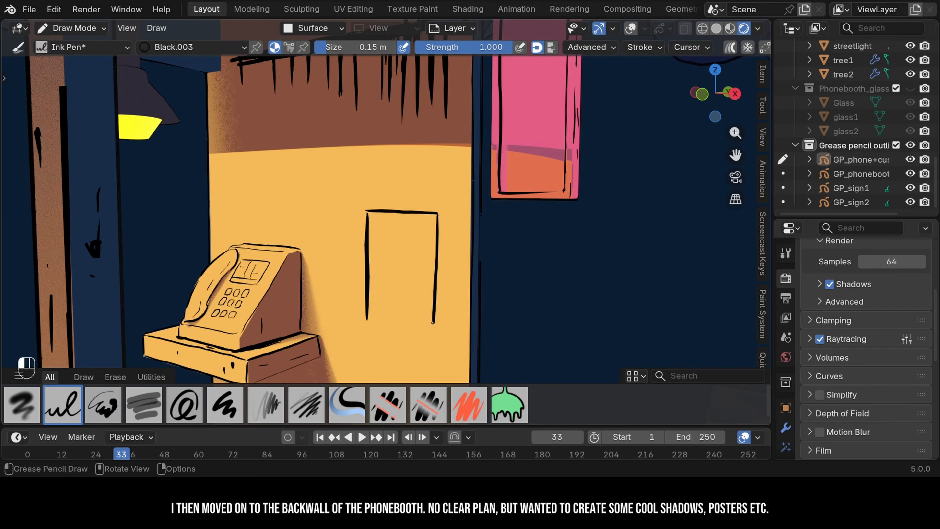
{"action": "left_click_drag", "start_coordinate": [433, 323], "coordinate": [367, 321]}
{"action": "key", "text": "ctrl+z"}
{"action": "middle_click_drag", "start_coordinate": [344, 281], "coordinate": [405, 275]}
{"action": "scroll", "coordinate": [404, 275], "scroll_direction": "down", "scroll_amount": 3}
{"action": "scroll", "coordinate": [405, 275], "scroll_direction": "up", "scroll_amount": 3}
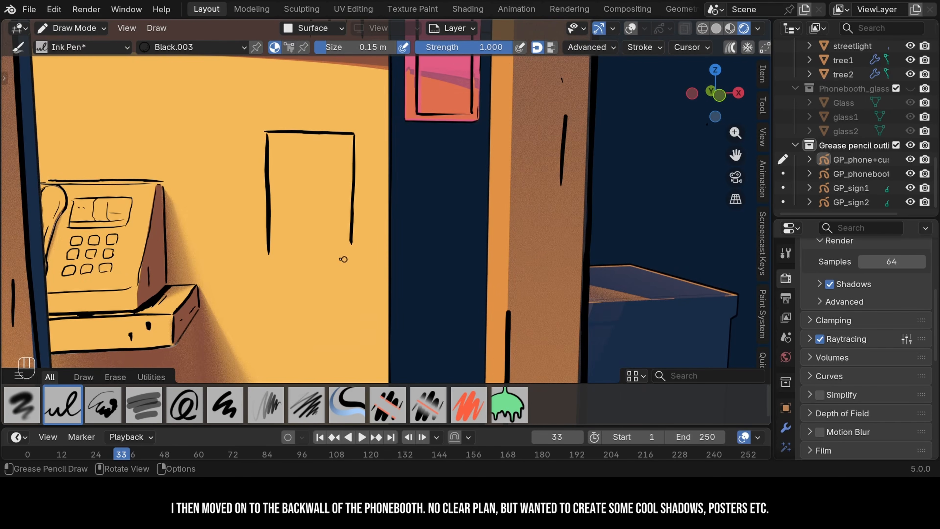
Fill the back-wall poster with short text-like lines and small square doodles.
{"action": "left_click_drag", "start_coordinate": [284, 148], "coordinate": [284, 156]}
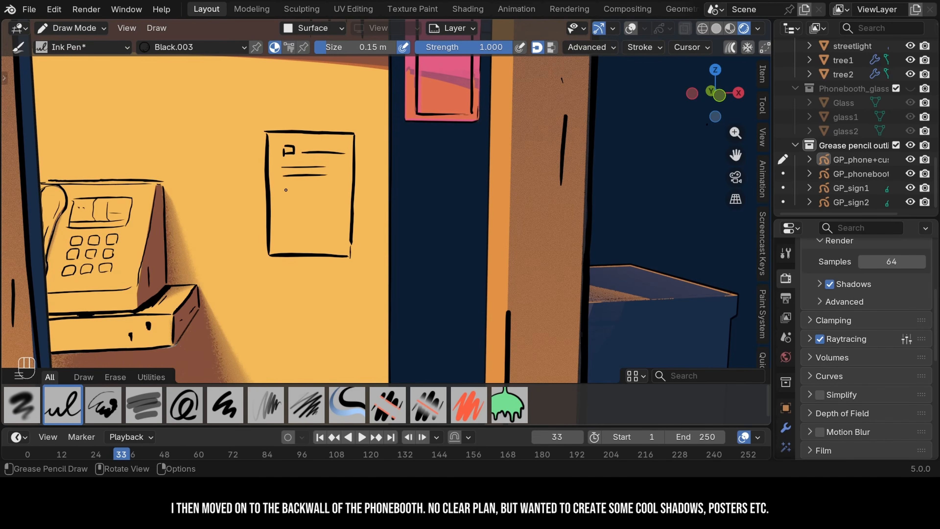
{"action": "left_click_drag", "start_coordinate": [285, 189], "coordinate": [292, 198]}
{"action": "left_click_drag", "start_coordinate": [316, 186], "coordinate": [321, 199]}
Draw vertical drip strokes hanging from the underside of the phone shelf.
{"action": "left_click_drag", "start_coordinate": [193, 217], "coordinate": [197, 300]}
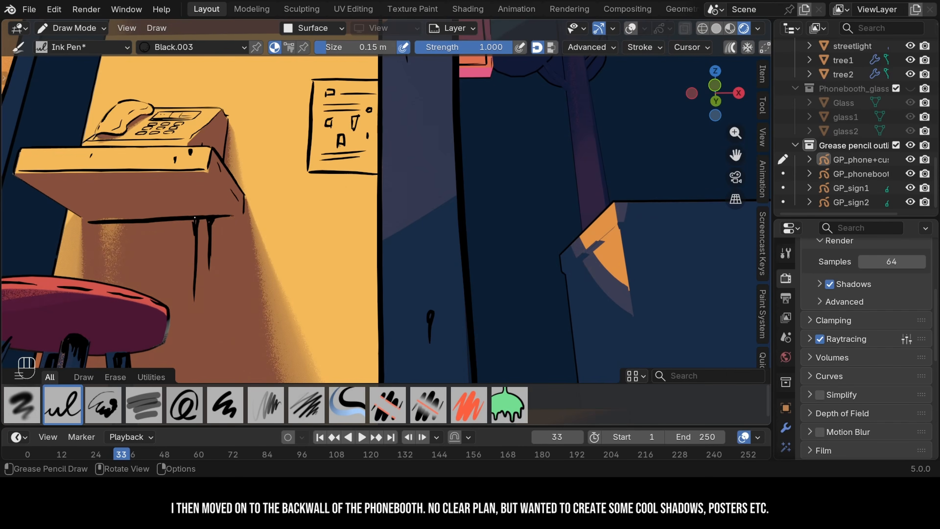
{"action": "scroll", "coordinate": [289, 230], "scroll_direction": "down", "scroll_amount": 3}
{"action": "middle_click_drag", "start_coordinate": [289, 229], "coordinate": [173, 268]}
{"action": "scroll", "coordinate": [172, 268], "scroll_direction": "up", "scroll_amount": 3}
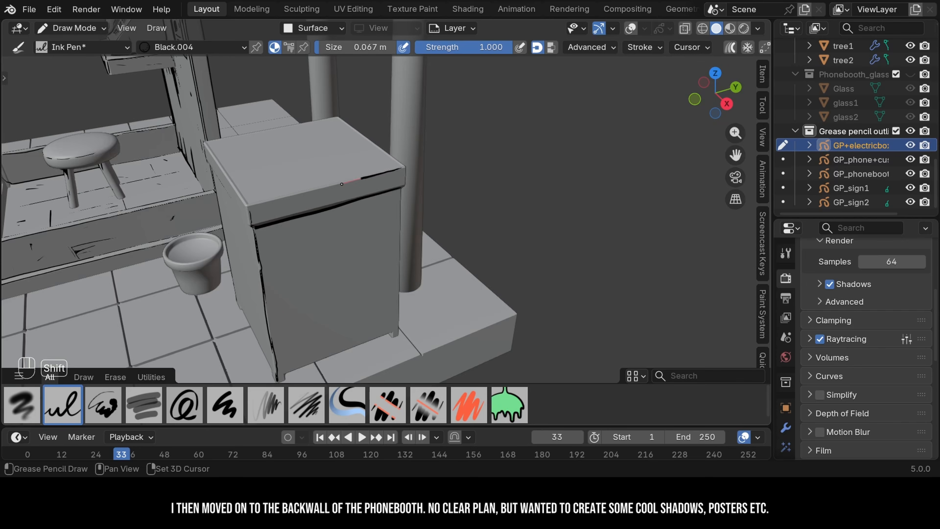
Ink the electric box's lid and corner edges, and add rectangular panel lines to its side in the electric box's Grease Pencil object.
{"action": "scroll", "coordinate": [446, 127], "scroll_direction": "up", "scroll_amount": 3}
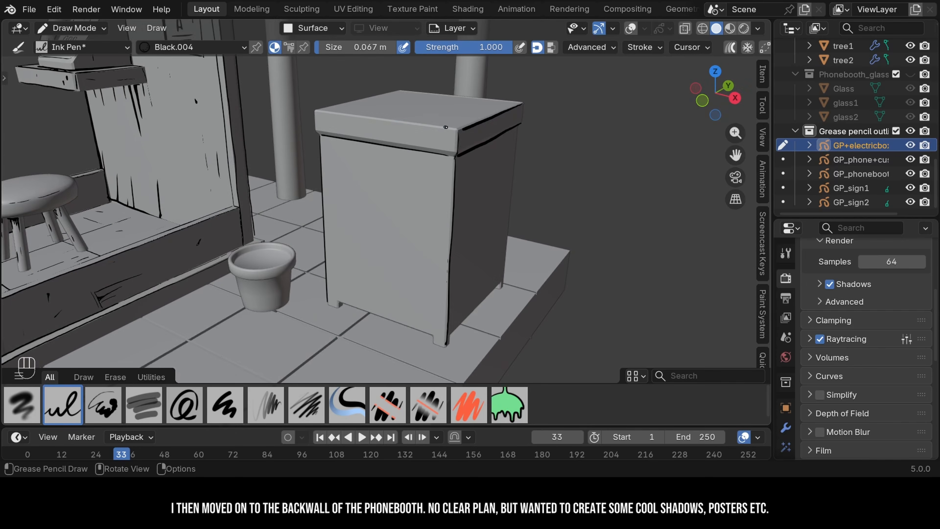
{"action": "key", "text": "ctrl+z"}
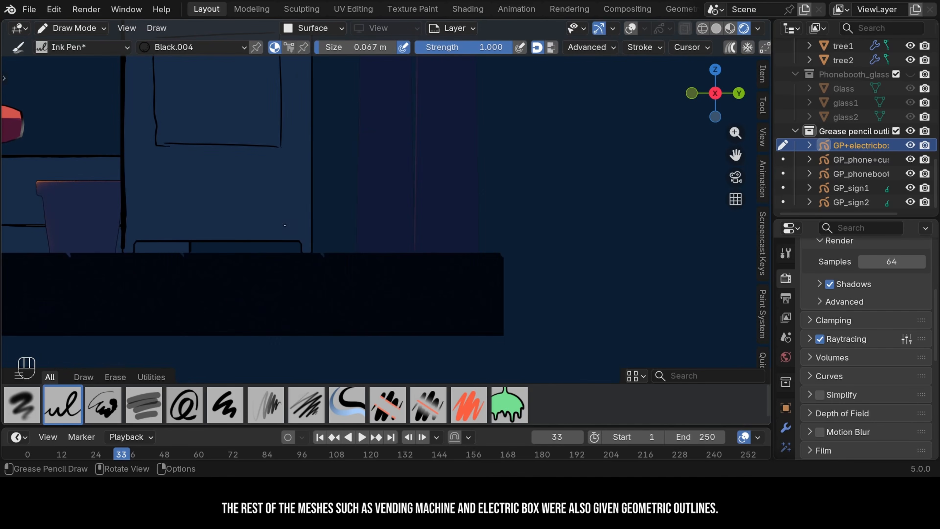
{"action": "left_click_drag", "start_coordinate": [285, 225], "coordinate": [281, 169]}
{"action": "left_click_drag", "start_coordinate": [280, 171], "coordinate": [176, 177]}
{"action": "key", "text": "ctrl+z"}
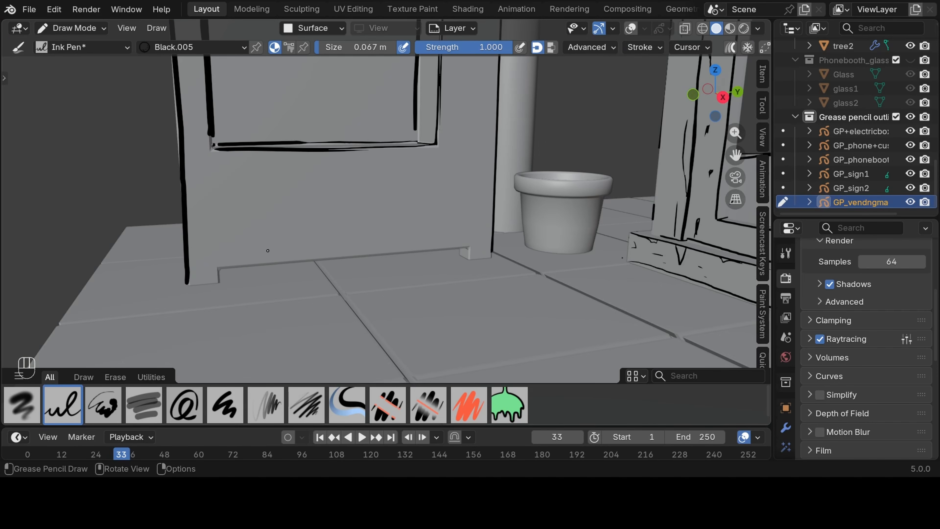
Ink the vending machine's base details and draw a wide rectangular panel on its lower front beside the coin slot panel.
{"action": "key", "text": "z"}
{"action": "left_click_drag", "start_coordinate": [459, 246], "coordinate": [429, 244]}
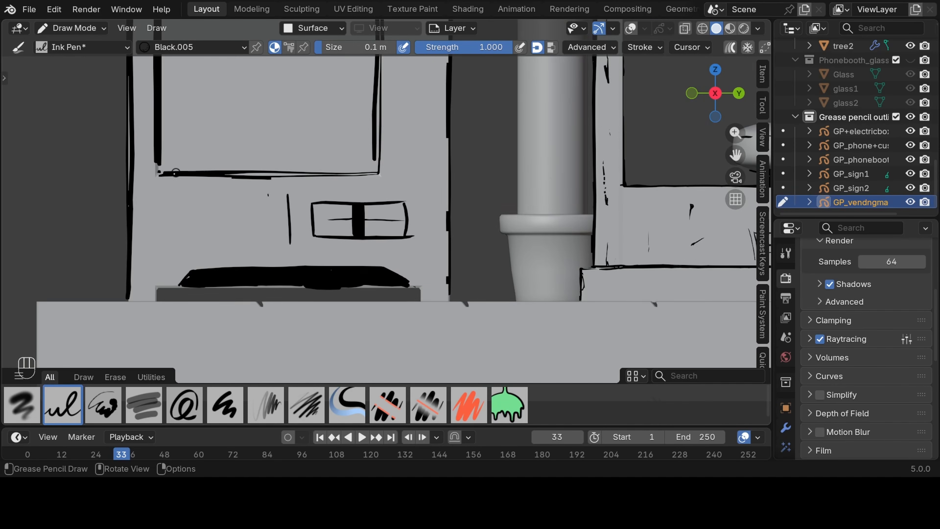
{"action": "mouse_move", "coordinate": [160, 196]}
{"action": "left_mouse_down"}
{"action": "mouse_move", "coordinate": [161, 247]}
{"action": "mouse_move", "coordinate": [286, 193]}
{"action": "left_mouse_up"}
{"action": "left_click_drag", "start_coordinate": [164, 247], "coordinate": [289, 243]}
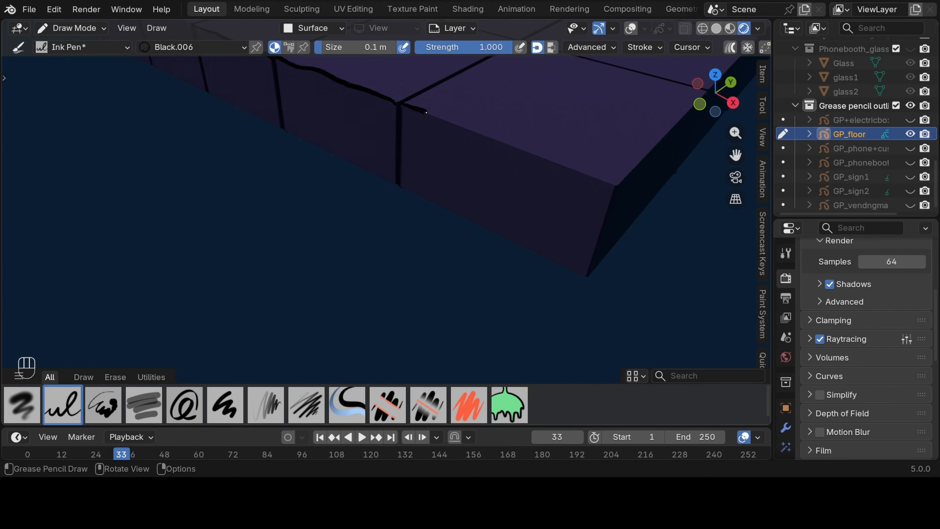
Ink the floor slab's front edges and draw chunky, uneven lines along the first tile seams in GP_floor.
{"action": "left_click_drag", "start_coordinate": [423, 111], "coordinate": [572, 168]}
{"action": "left_click_drag", "start_coordinate": [614, 160], "coordinate": [550, 234]}
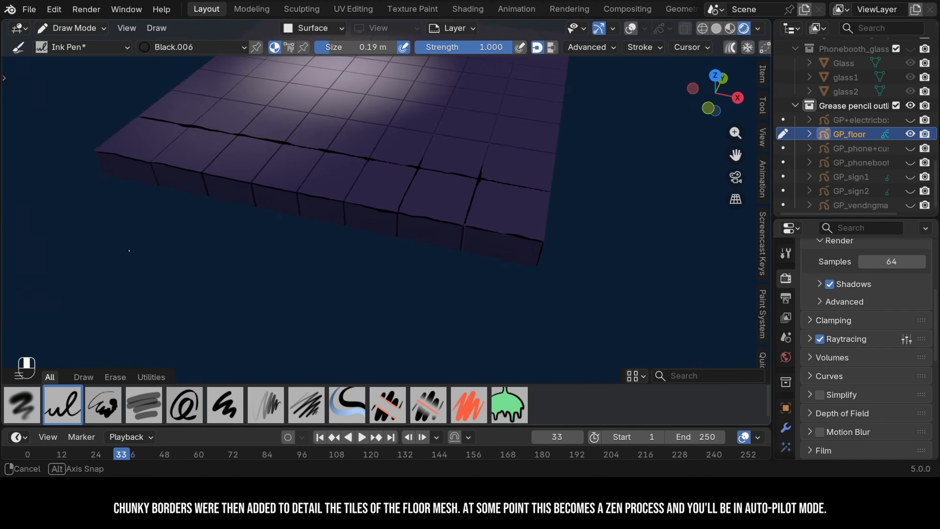
{"action": "middle_click_drag", "start_coordinate": [129, 251], "coordinate": [584, 241]}
{"action": "middle_click_drag", "start_coordinate": [329, 63], "coordinate": [429, 185], "text": "shift"}
{"action": "left_click_drag", "start_coordinate": [491, 220], "coordinate": [338, 96]}
{"action": "mouse_move", "coordinate": [518, 237]}
{"action": "middle_mouse_down"}
{"action": "mouse_move", "coordinate": [474, 222]}
{"action": "mouse_move", "coordinate": [333, 259]}
{"action": "middle_mouse_up"}
{"action": "left_click_drag", "start_coordinate": [325, 97], "coordinate": [310, 79]}
{"action": "middle_click_drag", "start_coordinate": [310, 79], "coordinate": [405, 207], "text": "shift"}
{"action": "middle_click_drag", "start_coordinate": [405, 207], "coordinate": [414, 213]}
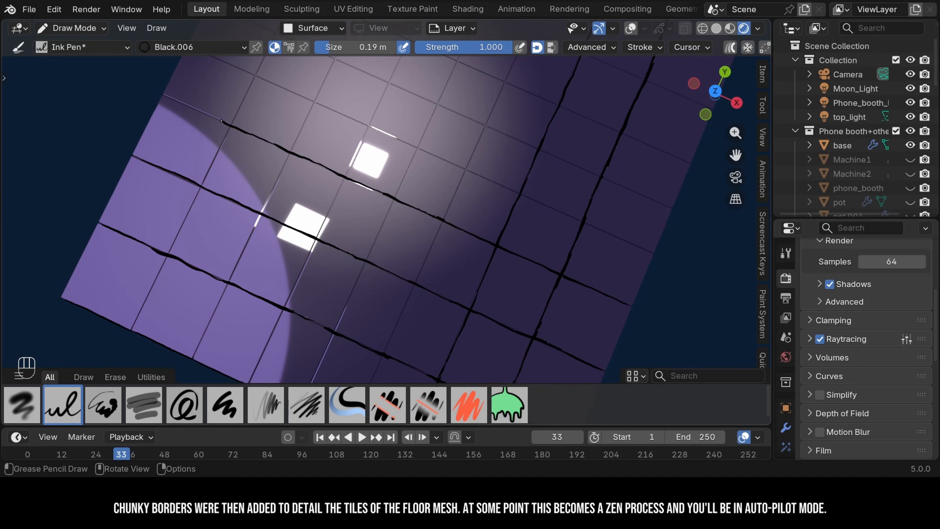
Ink the remaining floor tile seams with a 0.15 m brush, and roughen them with small irregular blobs.
{"action": "key", "text": "KP_0"}
{"action": "key", "text": "KP_0"}
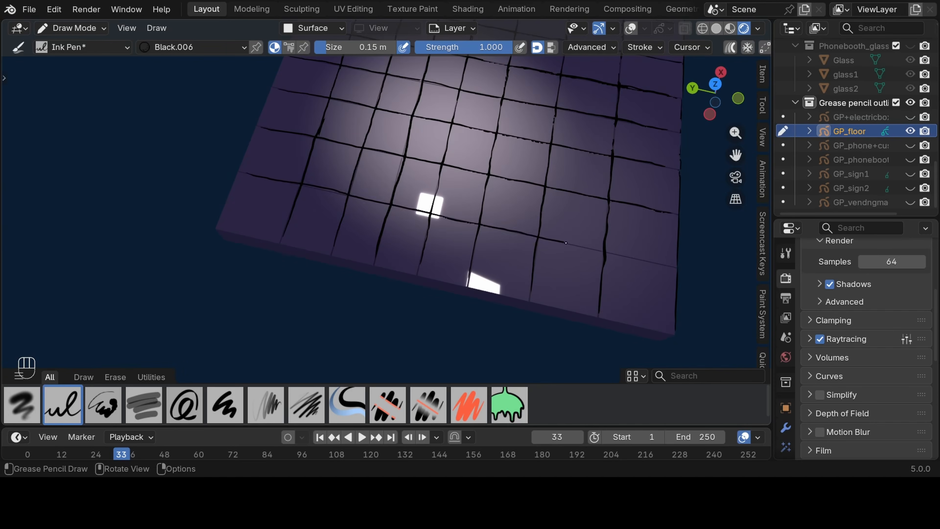
{"action": "key", "text": "KP_0"}
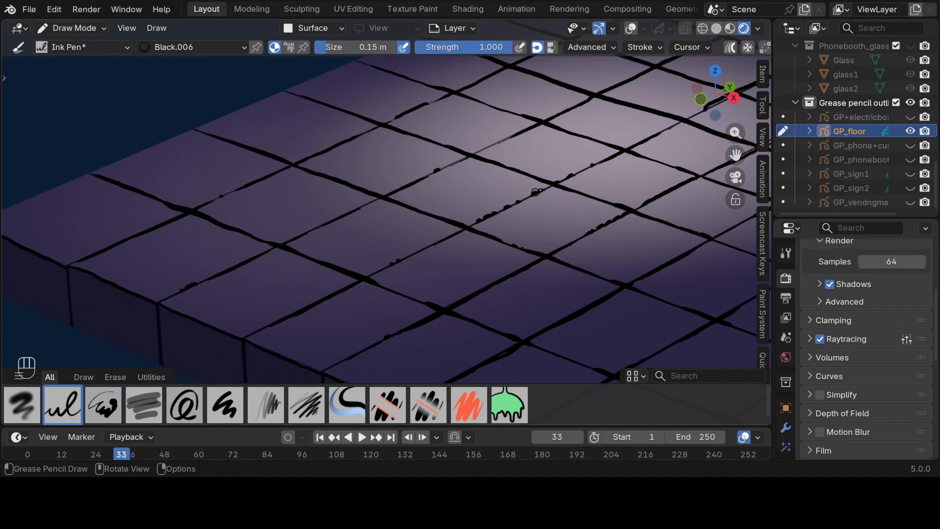
{"action": "left_click_drag", "start_coordinate": [430, 102], "coordinate": [453, 92]}
{"action": "scroll", "coordinate": [454, 92], "scroll_direction": "down", "scroll_amount": 3}
{"action": "middle_click_drag", "start_coordinate": [659, 122], "coordinate": [546, 199], "text": "shift"}
{"action": "scroll", "coordinate": [546, 199], "scroll_direction": "up", "scroll_amount": 4}
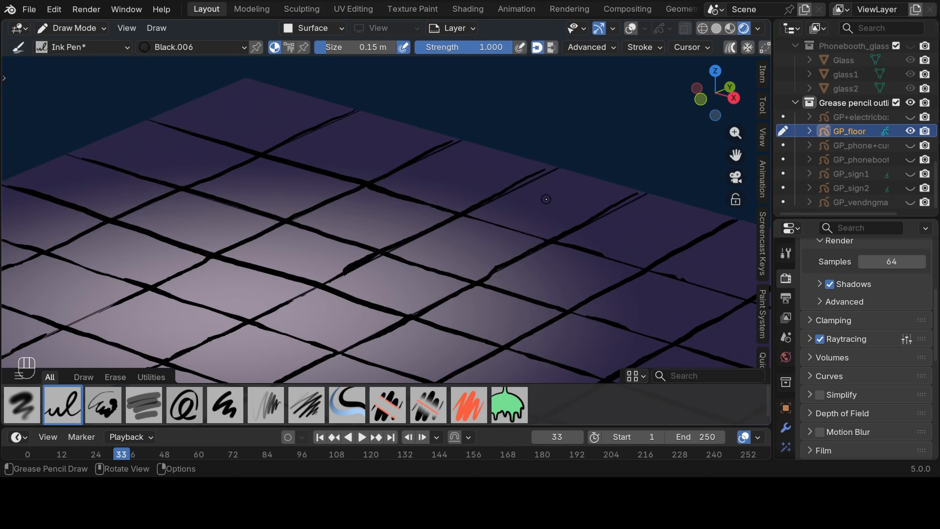
{"action": "scroll", "coordinate": [358, 111], "scroll_direction": "down", "scroll_amount": 3}
{"action": "middle_click_drag", "start_coordinate": [358, 111], "coordinate": [333, 133], "text": "shift"}
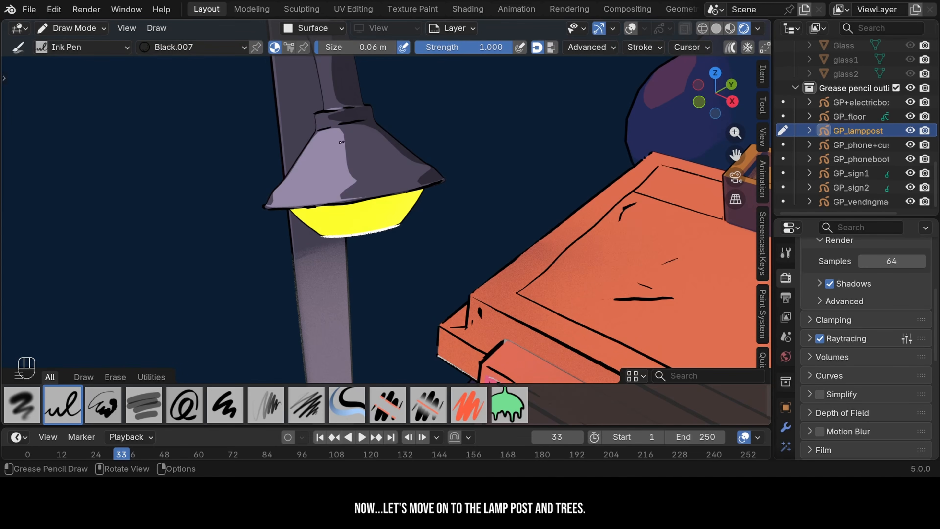
Detail the lamp post in GP_lamppost with short marks on its shade, ring lines around the shaft and a rectangular panel below the lamp.
{"action": "left_click_drag", "start_coordinate": [337, 148], "coordinate": [337, 159]}
{"action": "left_click_drag", "start_coordinate": [329, 172], "coordinate": [329, 177]}
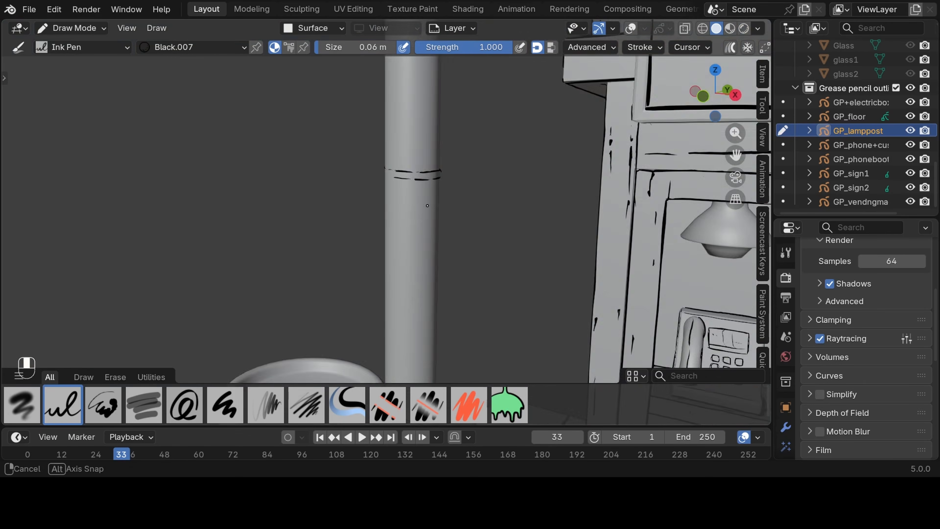
{"action": "middle_click_drag", "start_coordinate": [427, 205], "coordinate": [499, 178]}
{"action": "middle_click_drag", "start_coordinate": [429, 174], "coordinate": [488, 171]}
{"action": "middle_click_drag", "start_coordinate": [303, 170], "coordinate": [388, 169]}
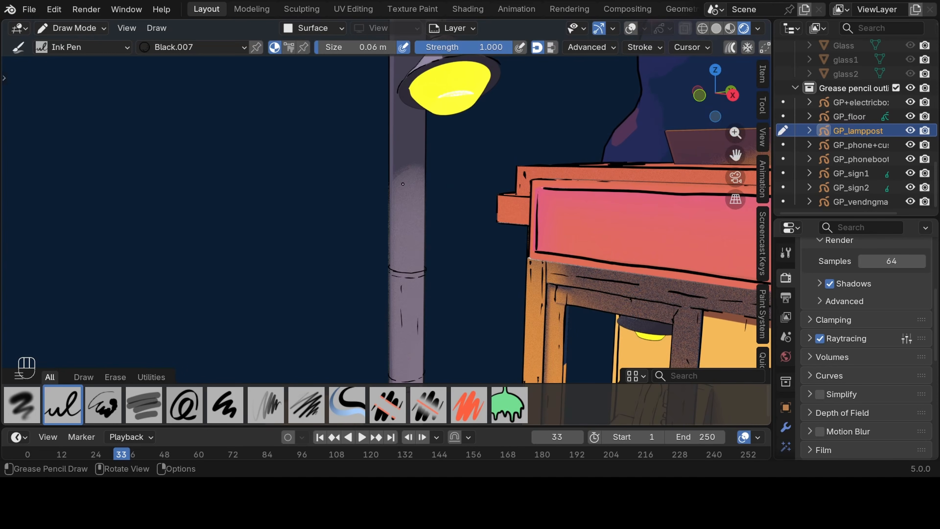
{"action": "left_click_drag", "start_coordinate": [404, 183], "coordinate": [403, 230]}
{"action": "left_click_drag", "start_coordinate": [402, 182], "coordinate": [418, 180]}
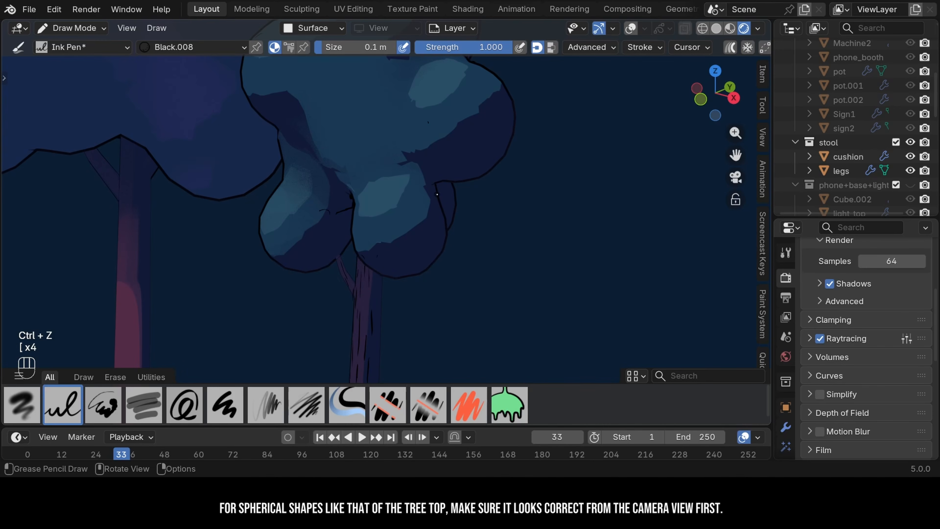
Reduce the Ink Pen brush size and erase the stray strokes where the smaller tree's foliage lobes meet.
{"action": "key", "text": "ctrl+z"}
{"action": "key", "text": "bracketleft"}
{"action": "key", "text": "bracketleft"}
{"action": "scroll", "coordinate": [407, 192], "scroll_direction": "up", "scroll_amount": 4}
{"action": "key", "text": "ctrl+z"}
{"action": "middle_click_drag", "start_coordinate": [390, 164], "coordinate": [429, 200], "text": "shift"}
{"action": "left_click", "coordinate": [387, 405]}
{"action": "left_click_drag", "start_coordinate": [372, 193], "coordinate": [353, 166]}
{"action": "left_click", "coordinate": [62, 405]}
{"action": "key", "text": "KP_0"}
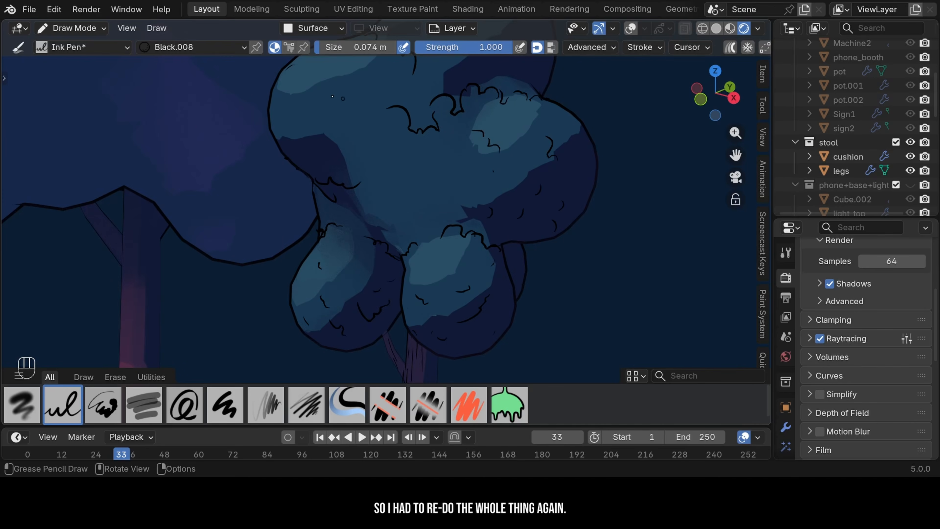
Draw small curly leaf lines across the upper and side foliage lobes of the smaller blue tree.
{"action": "scroll", "coordinate": [332, 96], "scroll_direction": "down", "scroll_amount": 2}
{"action": "middle_click_drag", "start_coordinate": [332, 111], "coordinate": [362, 154], "text": "shift"}
{"action": "scroll", "coordinate": [361, 154], "scroll_direction": "up", "scroll_amount": 1}
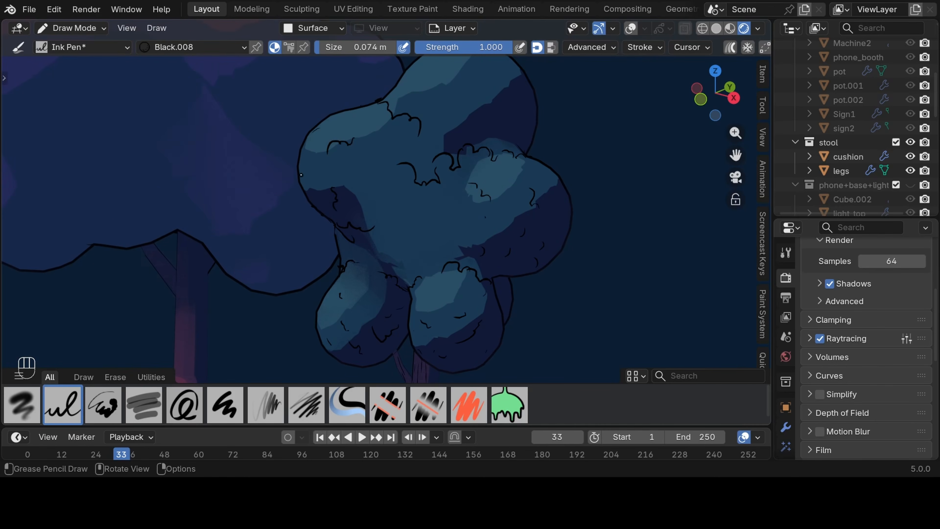
{"action": "middle_click_drag", "start_coordinate": [505, 116], "coordinate": [487, 184], "text": "shift"}
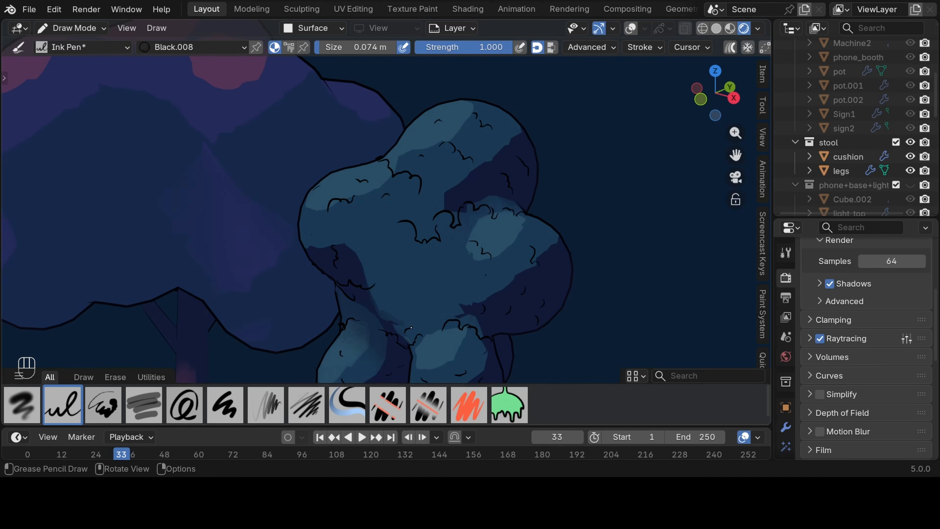
{"action": "key", "text": "ctrl+z"}
{"action": "middle_click_drag", "start_coordinate": [384, 294], "coordinate": [433, 306]}
{"action": "scroll", "coordinate": [380, 184], "scroll_direction": "up", "scroll_amount": 12}
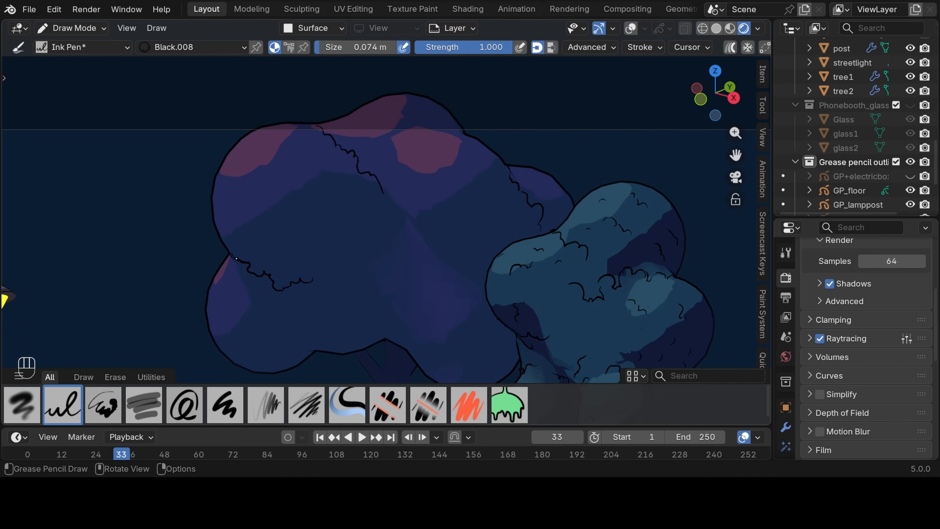
Draw scalloped leaf lines across the foliage lobes of the larger purple tree.
{"action": "left_click_drag", "start_coordinate": [476, 303], "coordinate": [445, 292]}
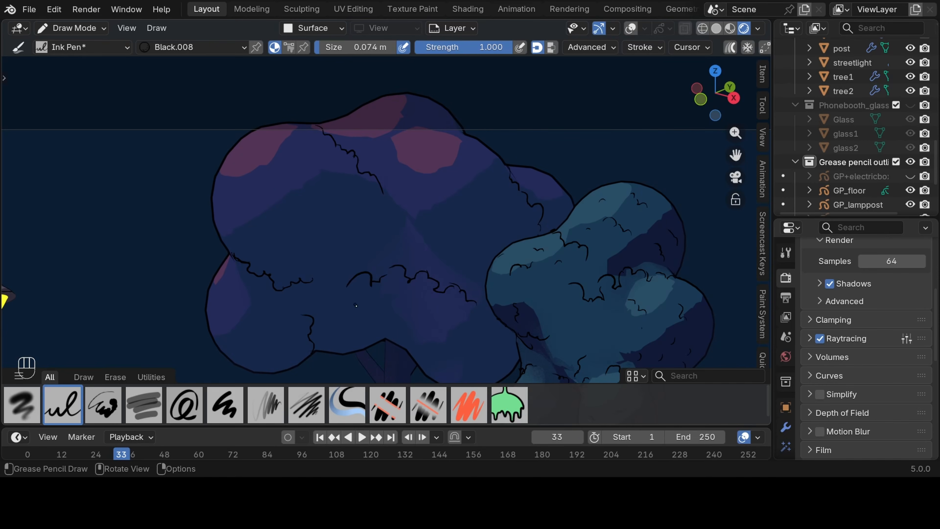
{"action": "scroll", "coordinate": [355, 305], "scroll_direction": "down", "scroll_amount": 4}
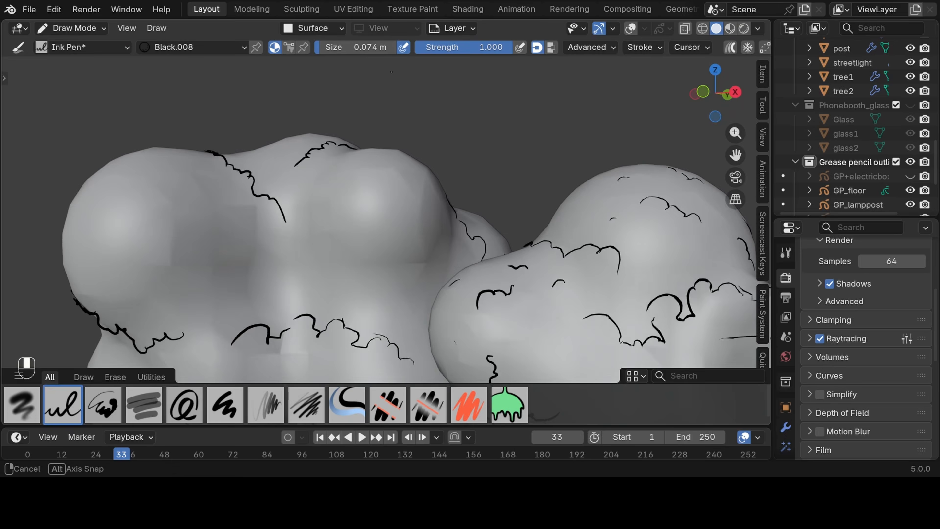
{"action": "scroll", "coordinate": [412, 205], "scroll_direction": "up", "scroll_amount": 3}
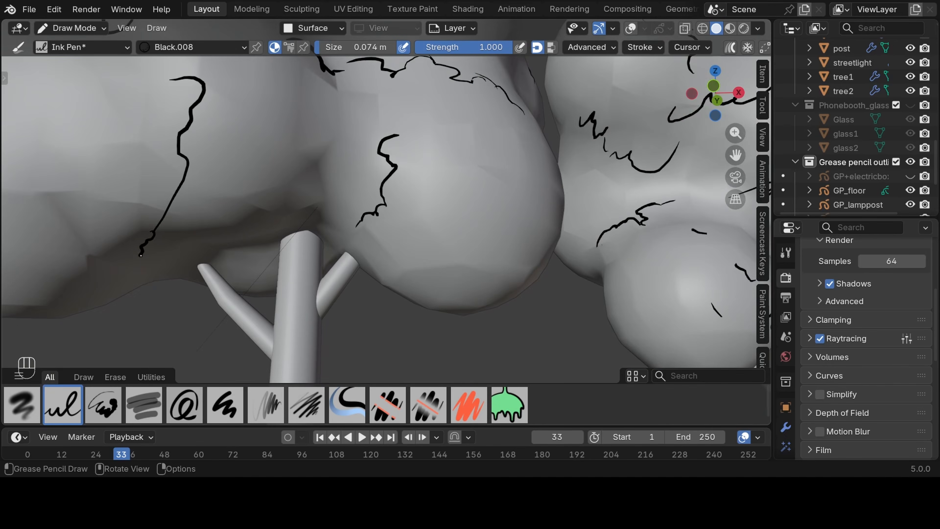
{"action": "key", "text": "KP_0"}
{"action": "scroll", "coordinate": [382, 207], "scroll_direction": "up", "scroll_amount": 4}
{"action": "left_click", "coordinate": [743, 28]}
{"action": "left_click", "coordinate": [714, 27]}
{"action": "scroll", "coordinate": [383, 207], "scroll_direction": "down", "scroll_amount": 4}
{"action": "middle_click_drag", "start_coordinate": [383, 222], "coordinate": [382, 170], "text": "shift"}
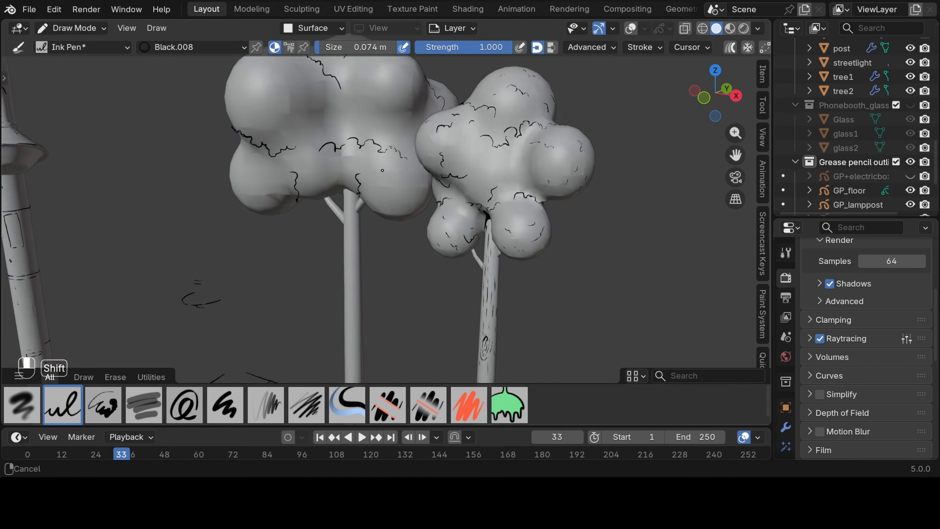
Draw vertical bark lines on the larger tree's upper trunk from the camera view in rendered shading.
{"action": "key", "text": "KP_0"}
{"action": "left_click", "coordinate": [743, 28]}
{"action": "scroll", "coordinate": [383, 259], "scroll_direction": "up", "scroll_amount": 4}
{"action": "middle_click_drag", "start_coordinate": [381, 296], "coordinate": [392, 141], "text": "shift"}
{"action": "left_click_drag", "start_coordinate": [396, 99], "coordinate": [396, 153]}
{"action": "left_click_drag", "start_coordinate": [410, 127], "coordinate": [412, 214]}
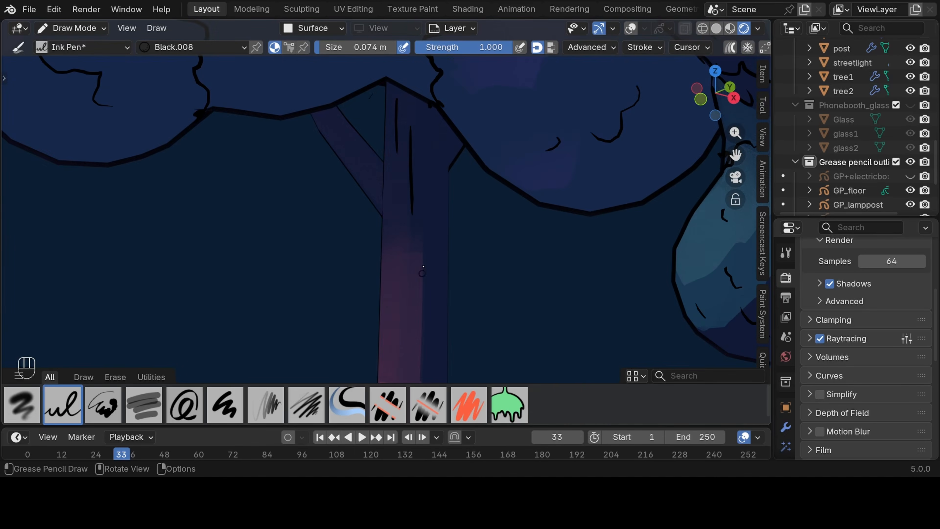
Draw an oval wood knot of nested loops midway down the larger tree's trunk.
{"action": "scroll", "coordinate": [391, 279], "scroll_direction": "down", "scroll_amount": 5}
{"action": "middle_click_drag", "start_coordinate": [392, 281], "coordinate": [437, 118], "text": "shift"}
{"action": "scroll", "coordinate": [447, 234], "scroll_direction": "up", "scroll_amount": 3}
{"action": "left_click_drag", "start_coordinate": [444, 225], "coordinate": [447, 222]}
{"action": "left_click_drag", "start_coordinate": [434, 234], "coordinate": [452, 225]}
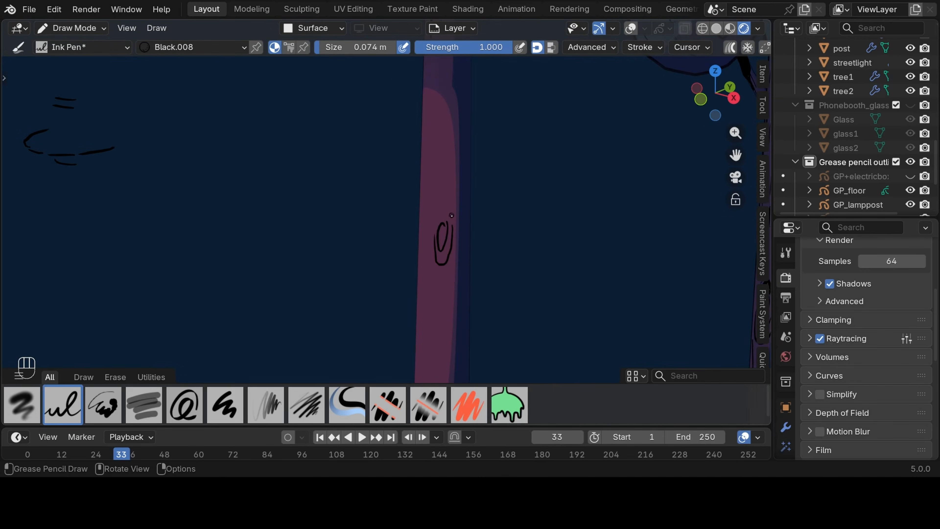
Add more short vertical bark strokes along the tree trunk above and around the knot.
{"action": "scroll", "coordinate": [437, 185], "scroll_direction": "down", "scroll_amount": 2}
{"action": "middle_click_drag", "start_coordinate": [436, 155], "coordinate": [418, 281], "text": "shift"}
{"action": "left_click_drag", "start_coordinate": [429, 120], "coordinate": [427, 153]}
{"action": "scroll", "coordinate": [426, 185], "scroll_direction": "down", "scroll_amount": 6}
{"action": "middle_click_drag", "start_coordinate": [426, 185], "coordinate": [448, 196]}
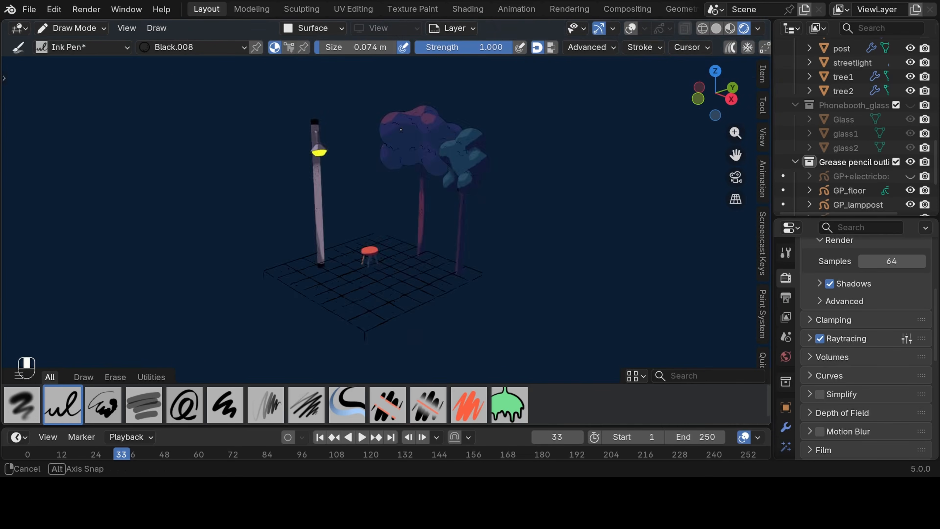
{"action": "scroll", "coordinate": [481, 222], "scroll_direction": "up", "scroll_amount": 6}
{"action": "left_click_drag", "start_coordinate": [533, 109], "coordinate": [530, 159]}
{"action": "mouse_move", "coordinate": [527, 254]}
{"action": "middle_mouse_down", "text": "shift"}
{"action": "mouse_move", "coordinate": [534, 227]}
{"action": "mouse_move", "coordinate": [515, 169]}
{"action": "middle_mouse_up", "text": "shift"}
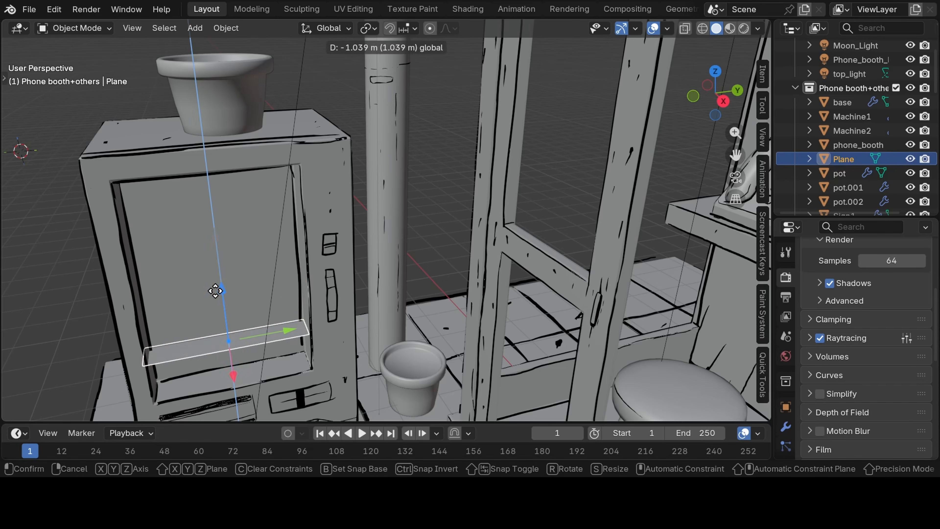
Place the shelf plane low in the vending machine's window and duplicate it twice upward along Z for two more shelves.
{"action": "left_click", "coordinate": [216, 290]}
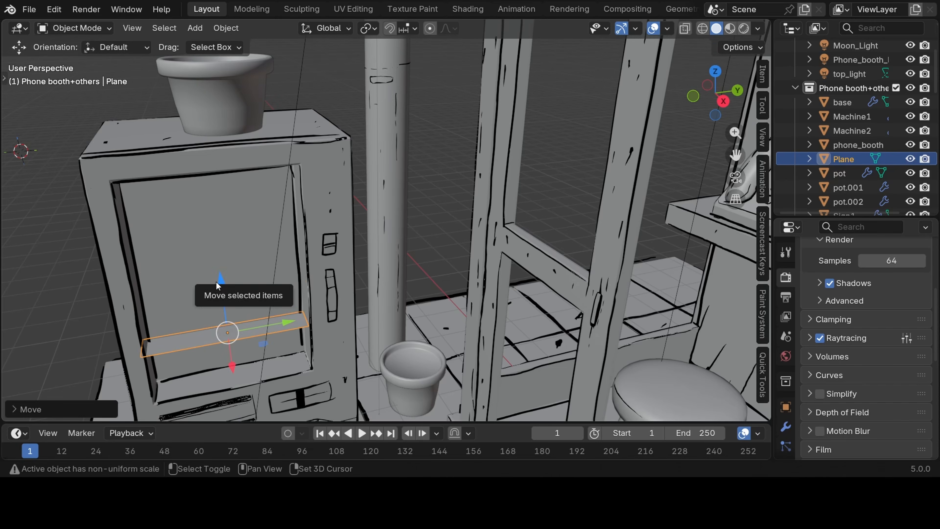
{"action": "key", "text": "shift+d"}
{"action": "left_click", "coordinate": [59, 218]}
{"action": "key", "text": "shift+d"}
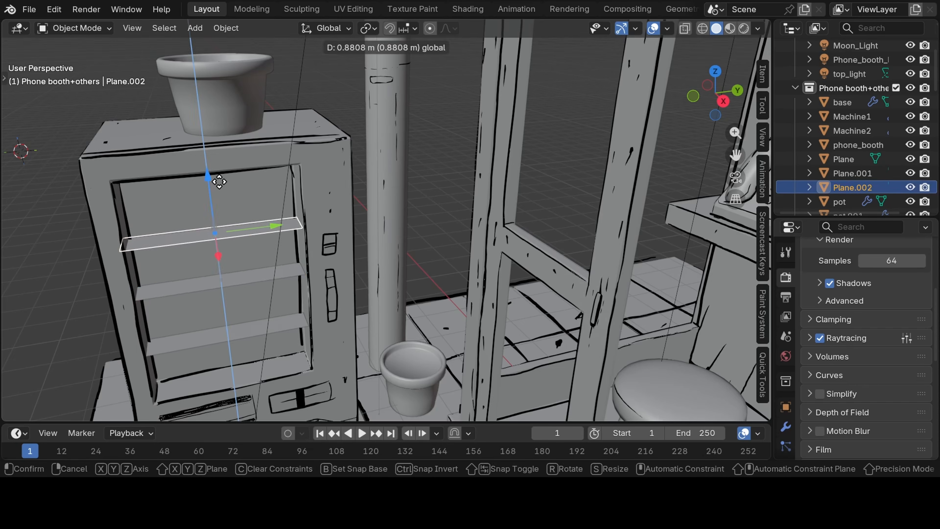
{"action": "left_click", "coordinate": [63, 163]}
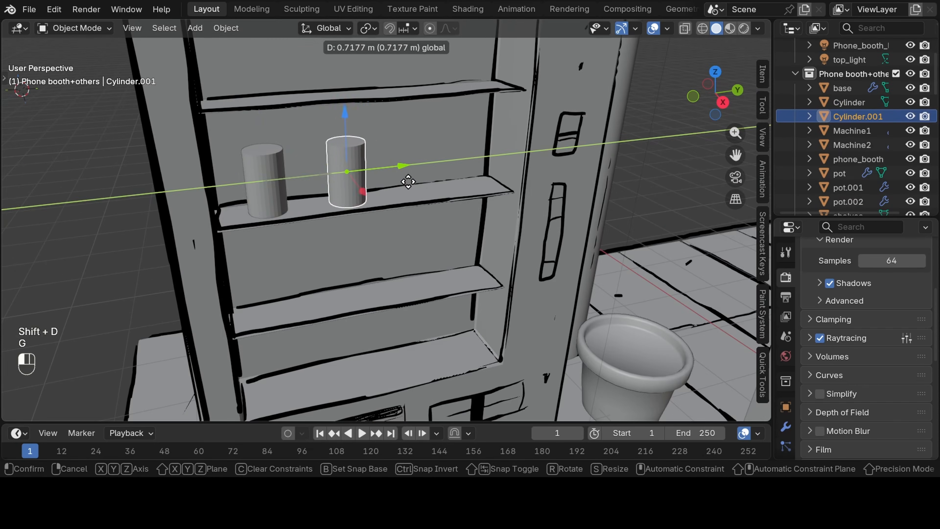
Duplicate the cylinder bottle twice along the second-highest vending machine shelf to form a row of three.
{"action": "left_click", "coordinate": [408, 181]}
{"action": "key", "text": "shift+d"}
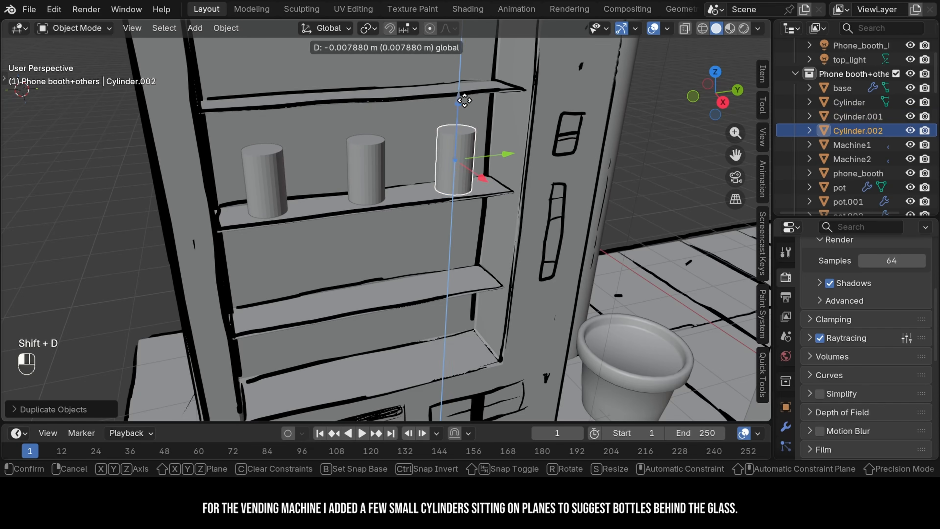
{"action": "left_click", "coordinate": [461, 98]}
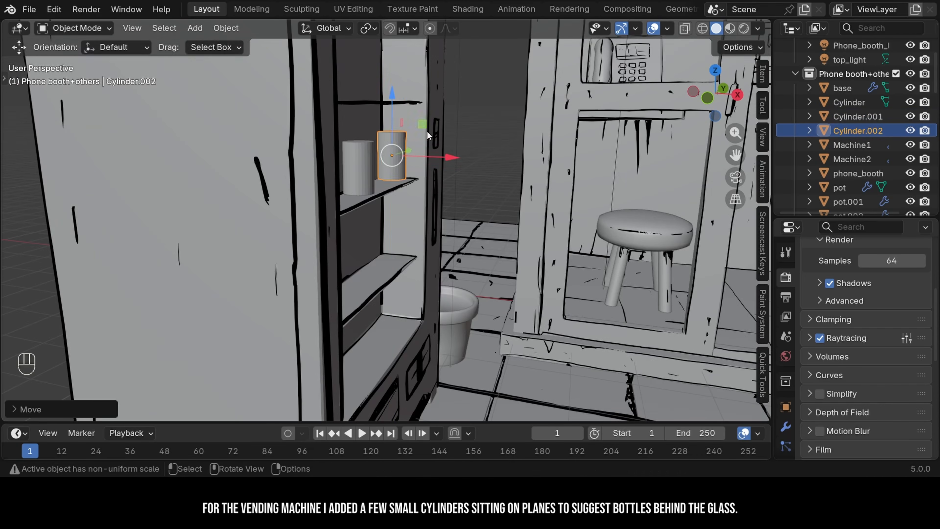
Duplicate cylinder bottles onto the vending machine's other shelves, three per shelf, and fit them to the shelf surfaces.
{"action": "key", "text": "shift+d"}
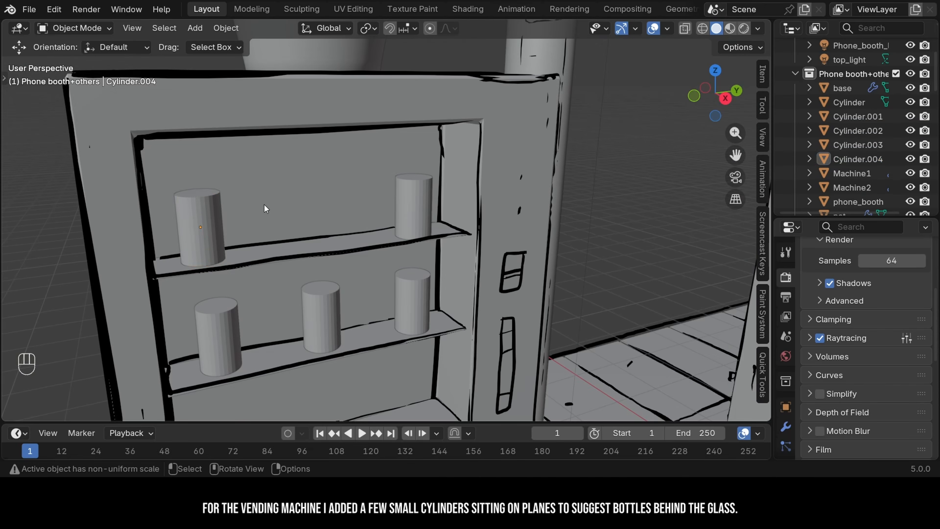
{"action": "key", "text": "shift+d"}
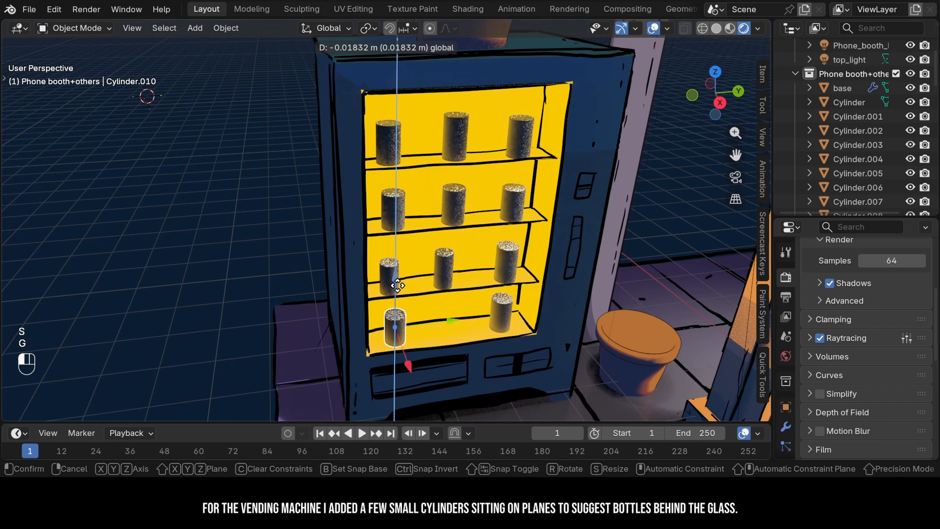
{"action": "left_click", "coordinate": [391, 274]}
{"action": "key", "text": "shift+d"}
{"action": "left_click", "coordinate": [399, 327]}
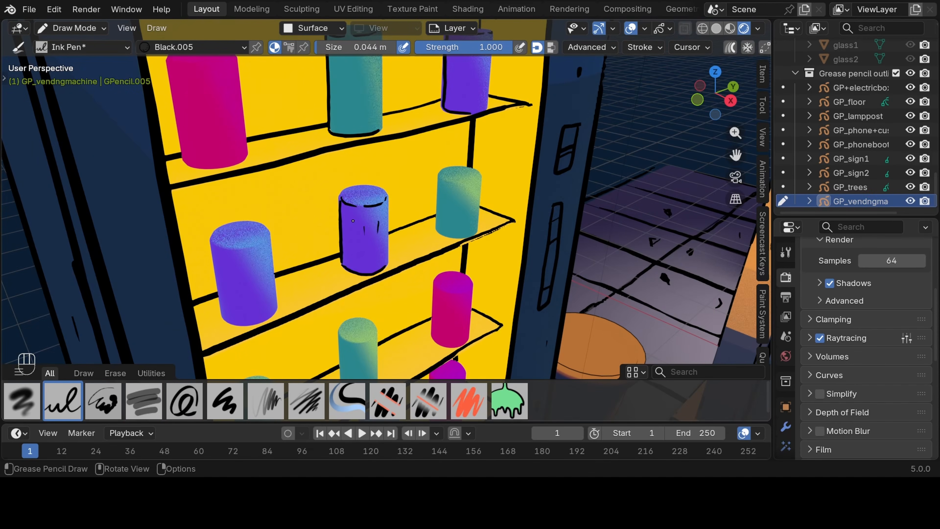
Draw ink outlines and short marks on the vending machine bottles with the Ink Pen and save the file.
{"action": "left_click", "coordinate": [348, 218]}
{"action": "mouse_move", "coordinate": [269, 236]}
{"action": "left_mouse_down"}
{"action": "mouse_move", "coordinate": [213, 245]}
{"action": "mouse_move", "coordinate": [229, 324]}
{"action": "left_mouse_up"}
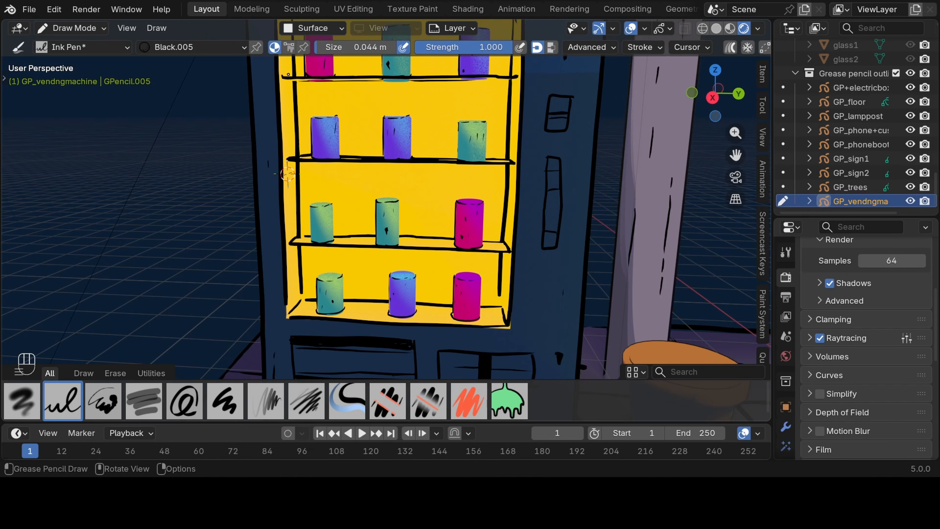
{"action": "left_click", "coordinate": [29, 9]}
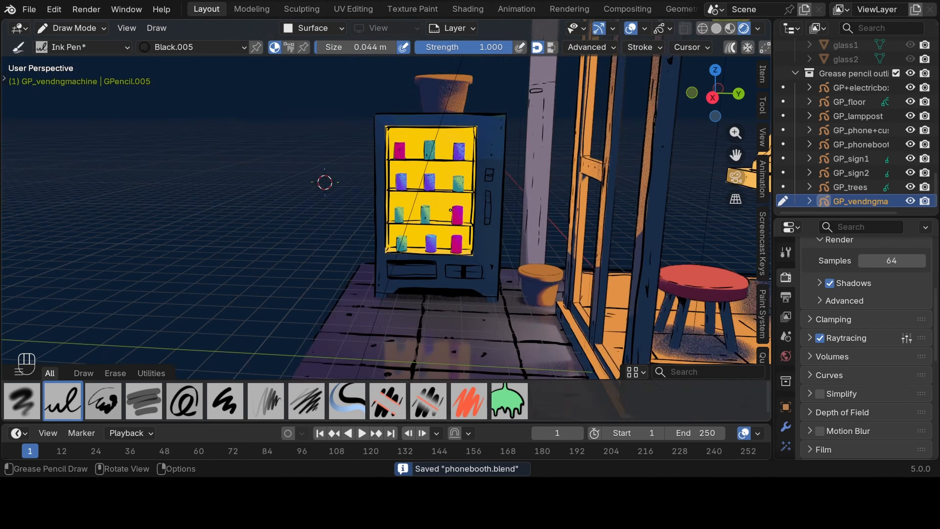
{"action": "middle_click_drag", "start_coordinate": [325, 183], "coordinate": [86, 122]}
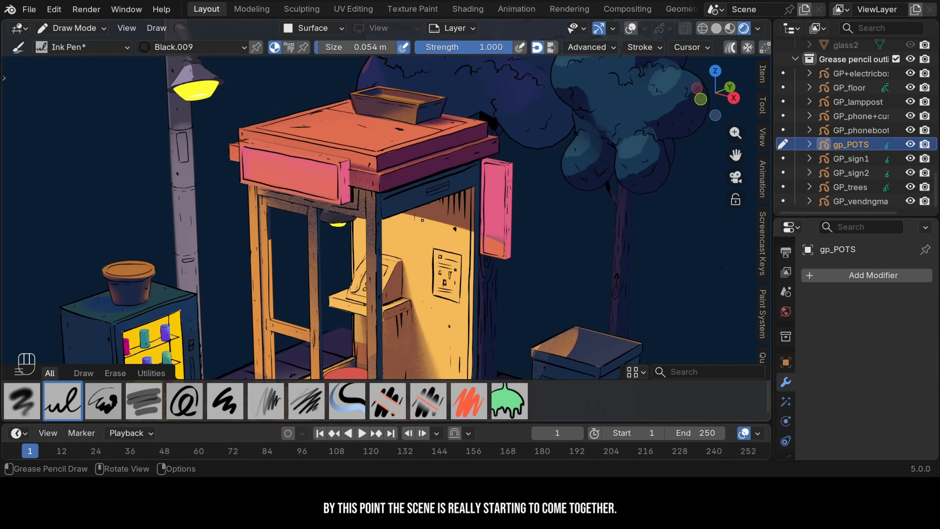
{"action": "key", "text": "ctrl+s"}
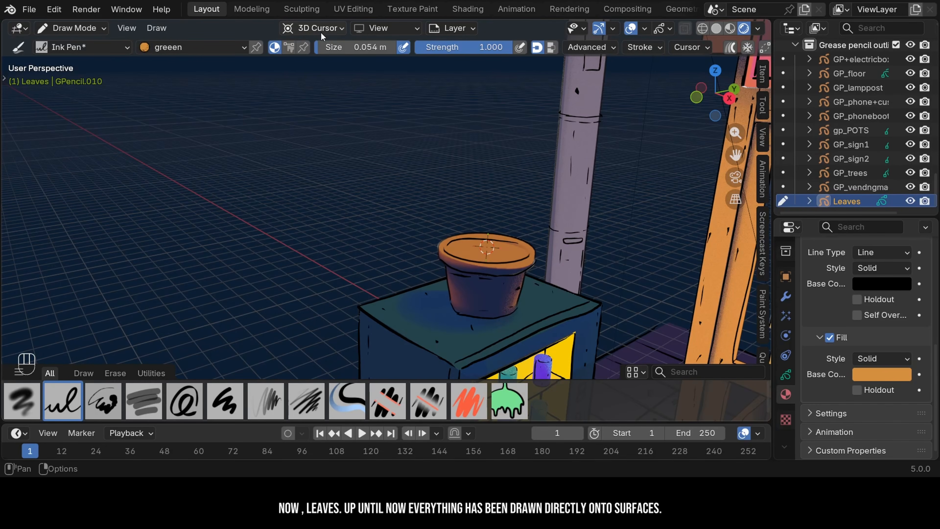
Try drawing rounded amber leaves from several view angles in the pot on top of the vending machine, and undo them.
{"action": "middle_click_drag", "start_coordinate": [400, 242], "coordinate": [448, 245]}
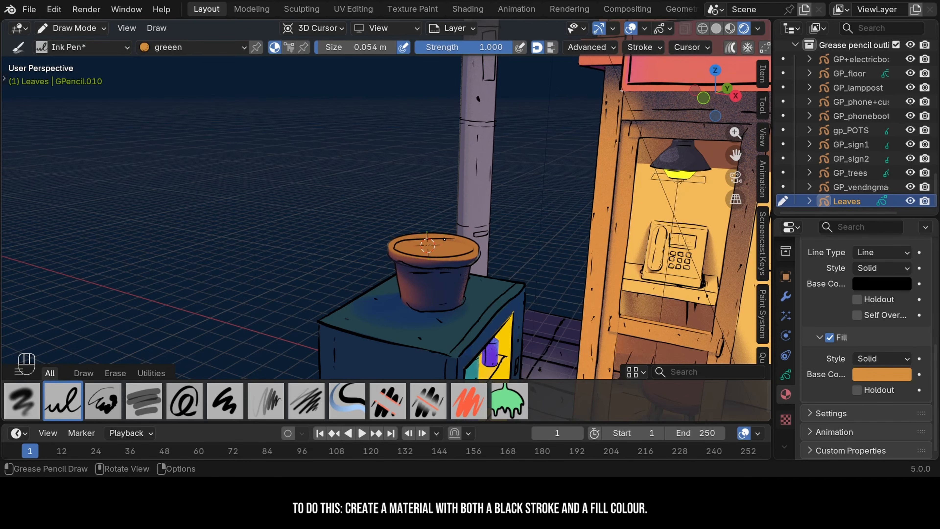
{"action": "left_click_drag", "start_coordinate": [429, 242], "coordinate": [402, 200]}
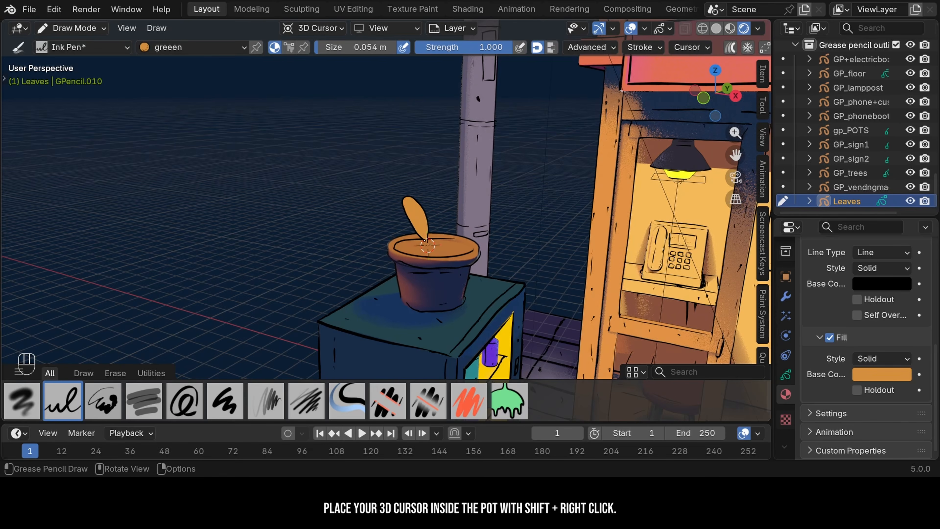
{"action": "middle_click_drag", "start_coordinate": [424, 241], "coordinate": [352, 240]}
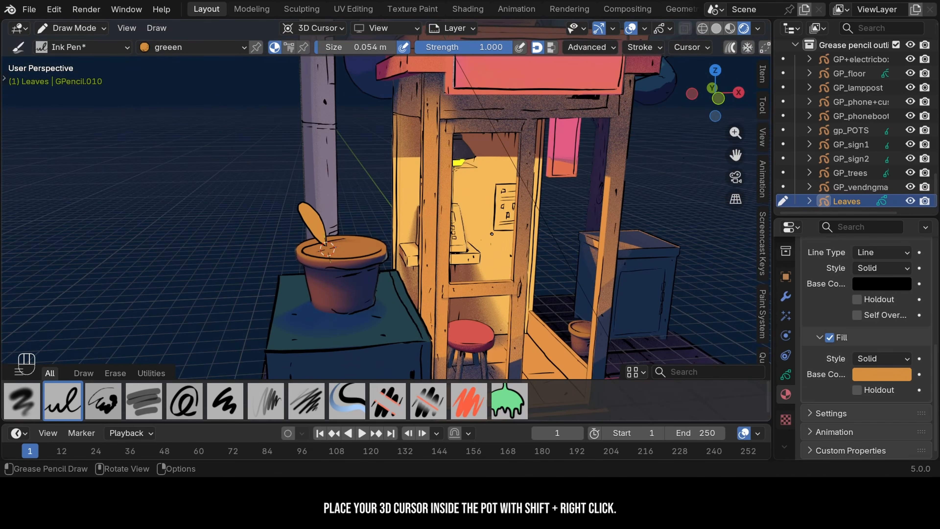
{"action": "left_click_drag", "start_coordinate": [332, 239], "coordinate": [344, 237]}
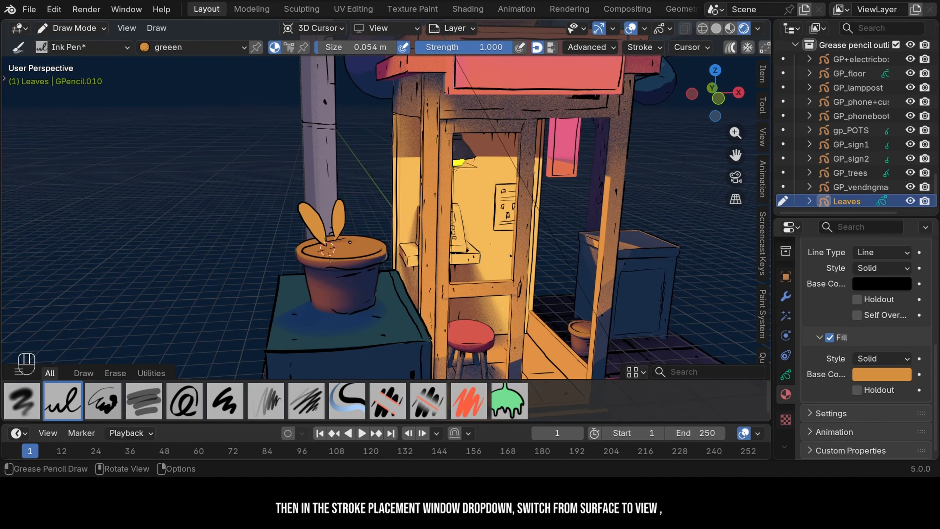
{"action": "middle_click_drag", "start_coordinate": [327, 247], "coordinate": [187, 293]}
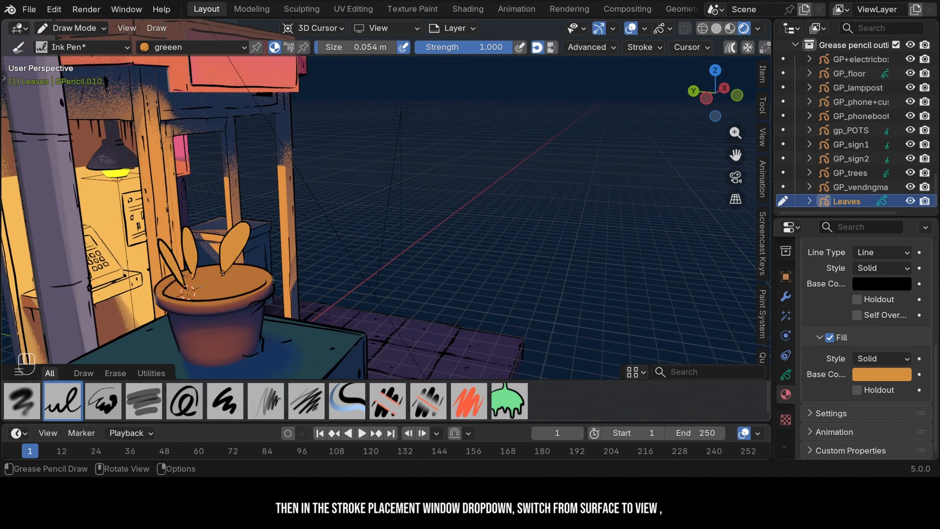
{"action": "middle_click_drag", "start_coordinate": [203, 244], "coordinate": [59, 244]}
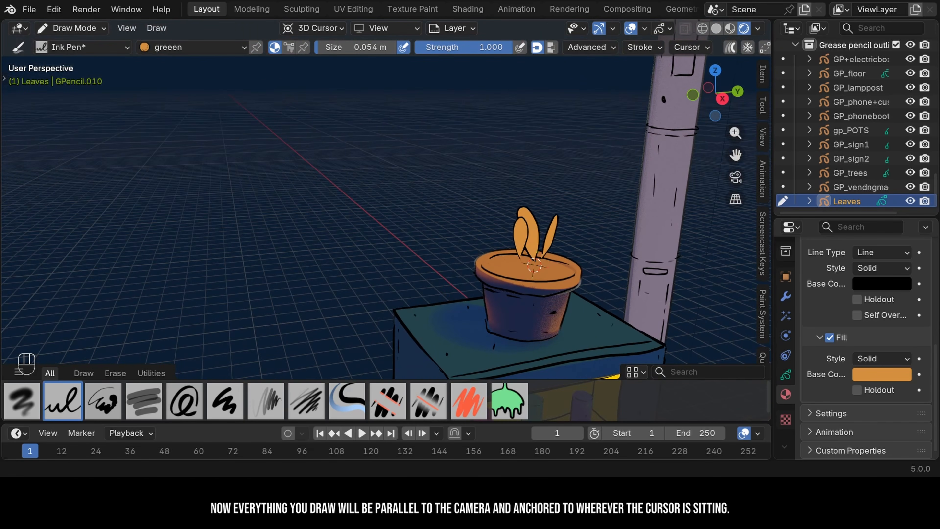
{"action": "key", "text": "ctrl+z"}
{"action": "key", "text": "ctrl+z"}
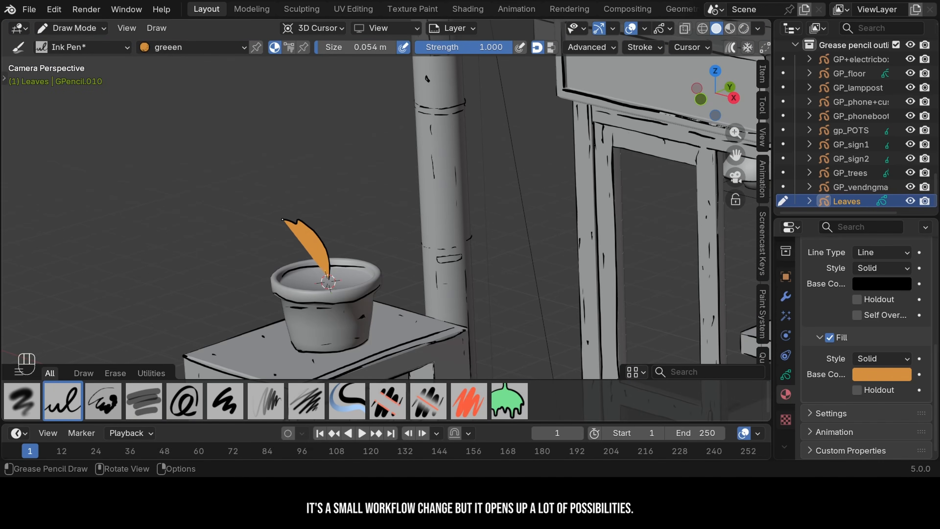
Draw jagged amber leaves fanning out of the pot on the vending machine and check them from the camera view.
{"action": "middle_click_drag", "start_coordinate": [327, 255], "coordinate": [322, 189]}
{"action": "left_click_drag", "start_coordinate": [314, 194], "coordinate": [315, 146]}
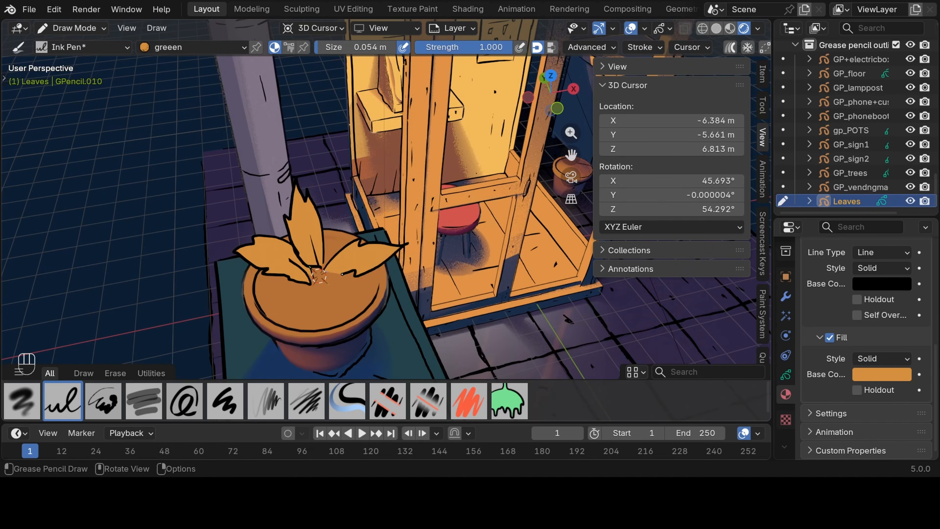
{"action": "mouse_move", "coordinate": [457, 371]}
{"action": "middle_mouse_down", "text": "shift"}
{"action": "mouse_move", "coordinate": [646, 245]}
{"action": "mouse_move", "coordinate": [385, 204]}
{"action": "middle_mouse_up", "text": "shift"}
{"action": "key", "text": "KP_0"}
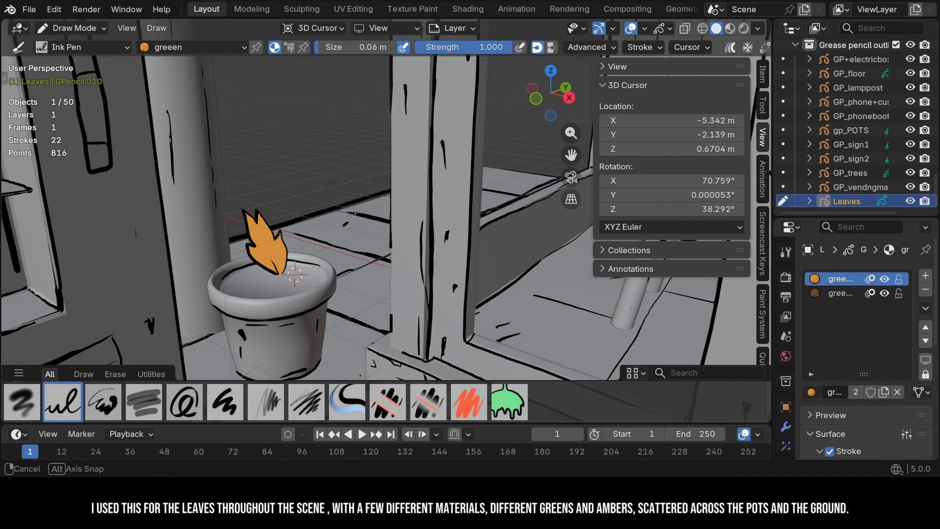
Draw filled leaves in and around the floor pots beside the booth, repositioning the 3D cursor to anchor them.
{"action": "right_click", "coordinate": [259, 281], "text": "shift"}
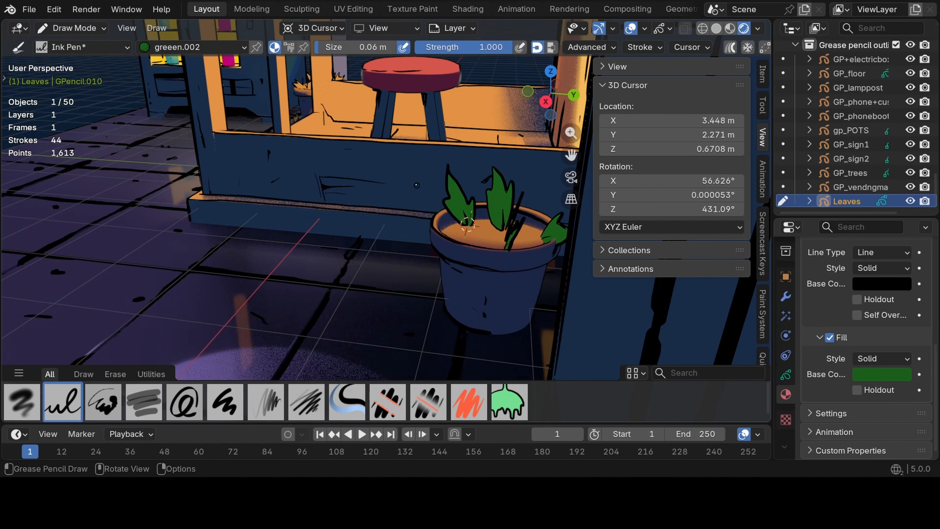
{"action": "middle_click_drag", "start_coordinate": [463, 222], "coordinate": [574, 273]}
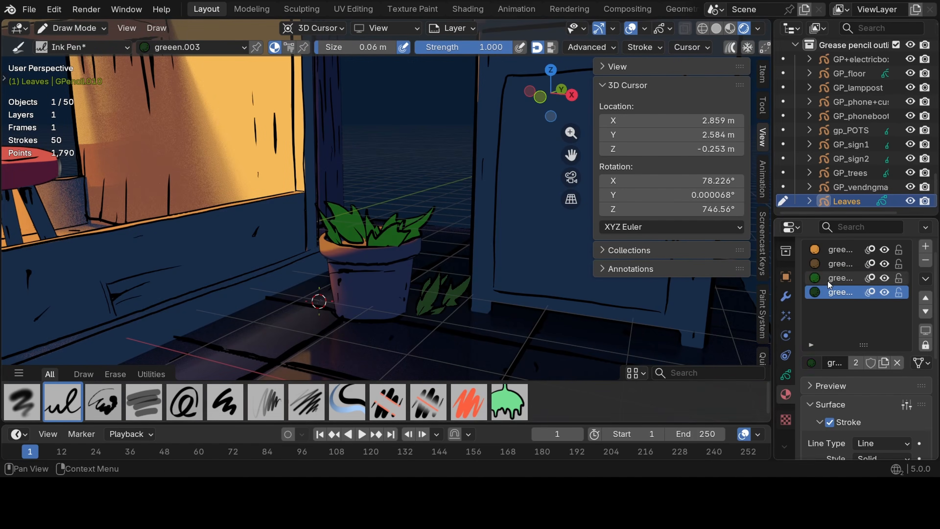
{"action": "mouse_move", "coordinate": [308, 307]}
{"action": "left_mouse_down"}
{"action": "mouse_move", "coordinate": [291, 295]}
{"action": "mouse_move", "coordinate": [265, 308]}
{"action": "left_mouse_up"}
{"action": "left_click", "coordinate": [288, 316], "text": "shift"}
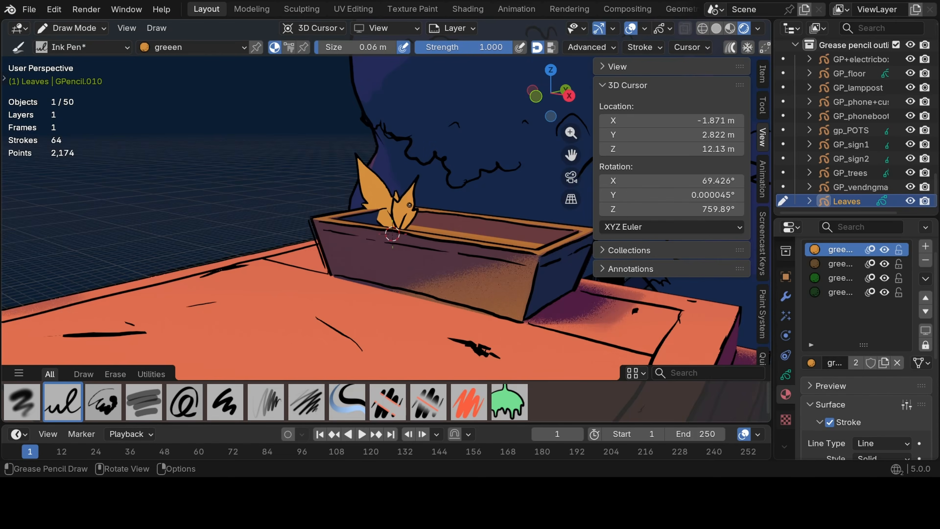
Add more amber leaves to the cluster at one end of the planter box on the booth roof.
{"action": "middle_click_drag", "start_coordinate": [409, 204], "coordinate": [401, 191]}
{"action": "left_click_drag", "start_coordinate": [374, 213], "coordinate": [381, 222]}
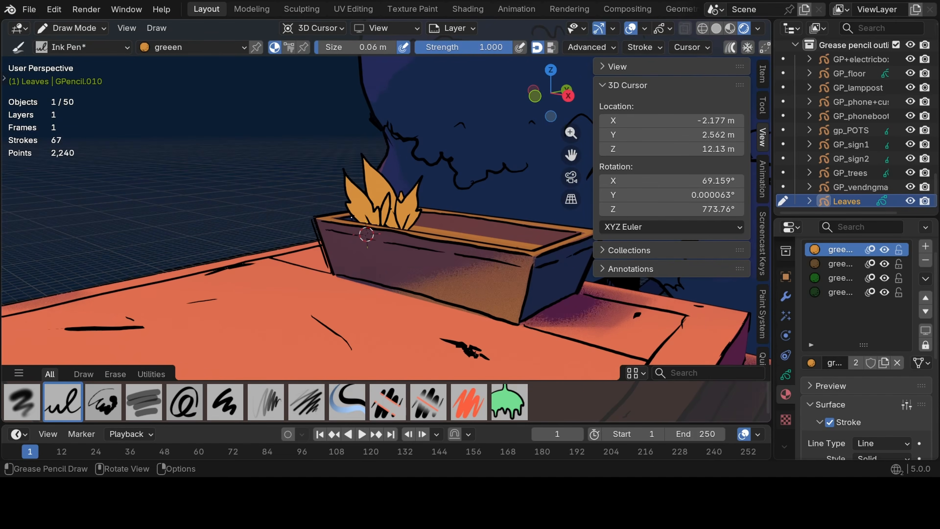
{"action": "mouse_move", "coordinate": [381, 222]}
{"action": "middle_mouse_down"}
{"action": "mouse_move", "coordinate": [426, 230]}
{"action": "mouse_move", "coordinate": [399, 233]}
{"action": "middle_mouse_up"}
Draw leaves with the brown fill material along the rooftop planter box, repositioning the 3D cursor for each one.
{"action": "left_click", "coordinate": [840, 263]}
{"action": "right_click", "coordinate": [398, 234], "text": "shift"}
{"action": "left_click_drag", "start_coordinate": [392, 231], "coordinate": [401, 216]}
{"action": "key", "text": "ctrl+z"}
{"action": "middle_click_drag", "start_coordinate": [400, 216], "coordinate": [377, 234]}
{"action": "right_click", "coordinate": [375, 239], "text": "shift"}
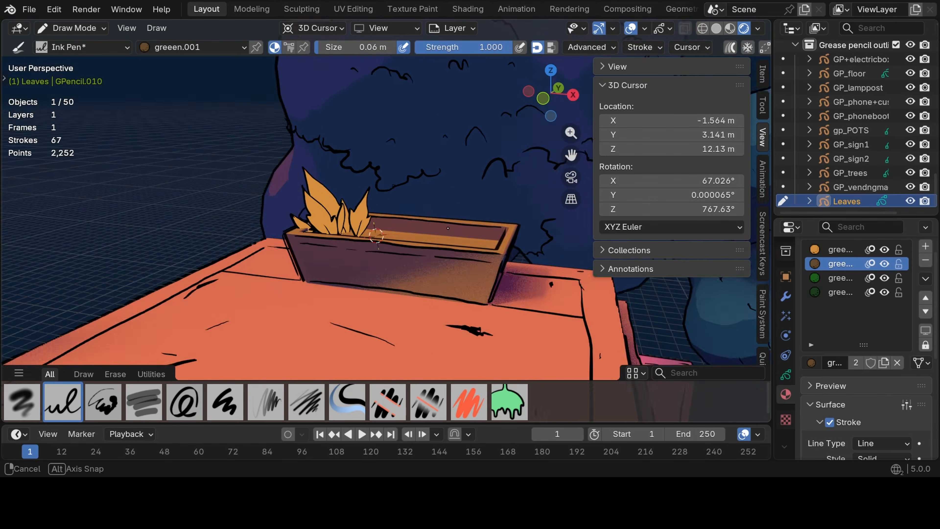
{"action": "left_click_drag", "start_coordinate": [382, 235], "coordinate": [407, 211]}
{"action": "middle_click_drag", "start_coordinate": [407, 223], "coordinate": [382, 237]}
{"action": "right_click", "coordinate": [378, 245], "text": "shift"}
{"action": "left_click_drag", "start_coordinate": [383, 237], "coordinate": [370, 238]}
Return to the camera view and reposition the 3D cursor for another leaf stroke.
{"action": "scroll", "coordinate": [367, 238], "scroll_direction": "down", "scroll_amount": 5}
{"action": "key", "text": "KP_0"}
{"action": "scroll", "coordinate": [366, 239], "scroll_direction": "up", "scroll_amount": 5}
{"action": "right_click", "coordinate": [459, 177], "text": "shift"}
{"action": "left_click", "coordinate": [461, 173]}
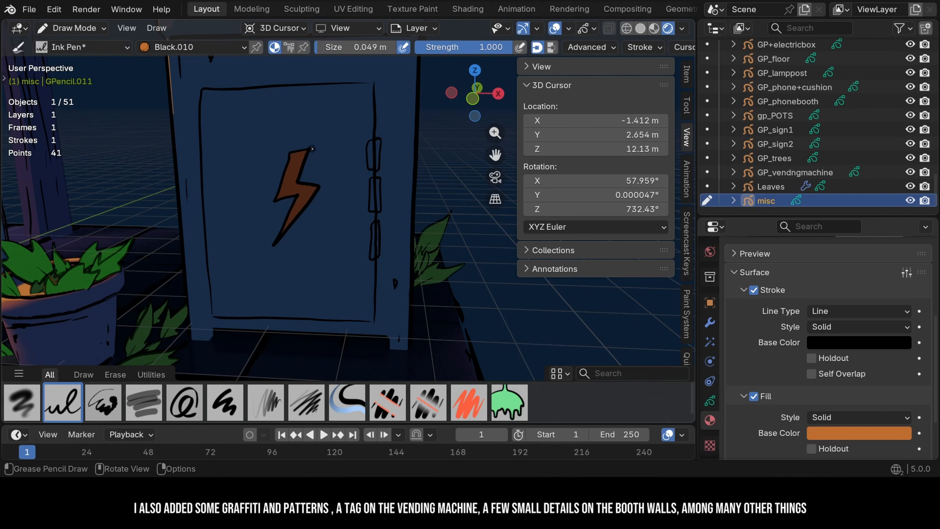
Change the fill base color of the lightning bolt on the electric box to yellow.
{"action": "left_click", "coordinate": [851, 433]}
{"action": "left_click_drag", "start_coordinate": [824, 288], "coordinate": [789, 269]}
{"action": "left_click", "coordinate": [710, 401]}
{"action": "left_click", "coordinate": [710, 420]}
{"action": "scroll", "coordinate": [803, 423], "scroll_direction": "down", "scroll_amount": 5}
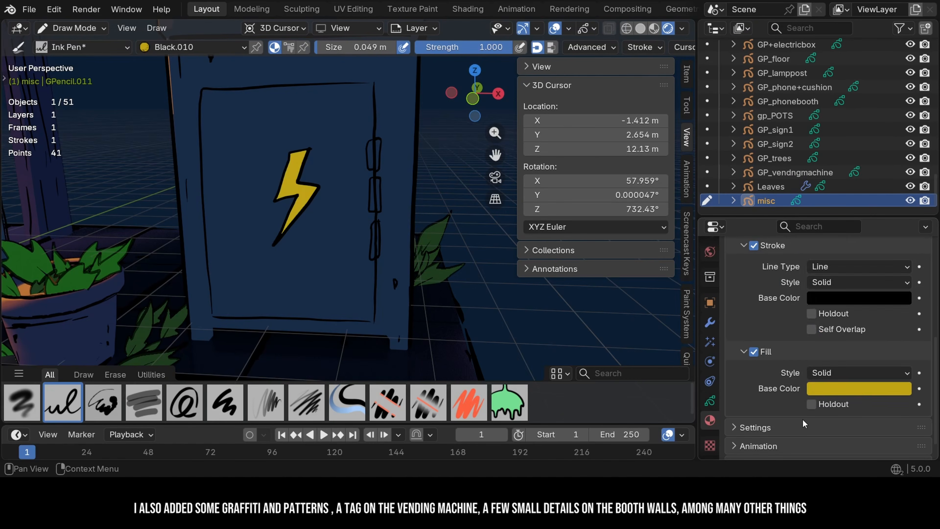
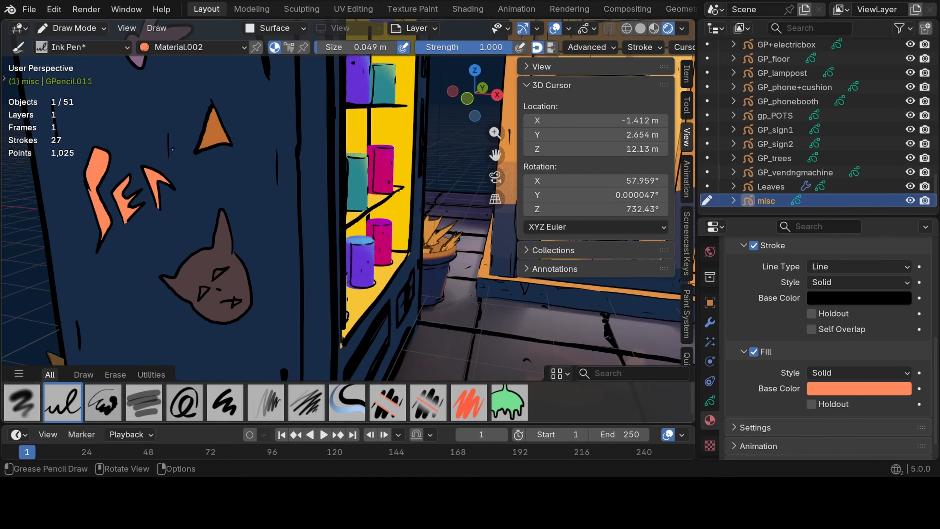
Add a coral graffiti stroke beside the lettering on the vending machine's side, and undo the last two strokes drawn in the booth.
{"action": "left_click_drag", "start_coordinate": [181, 145], "coordinate": [200, 166]}
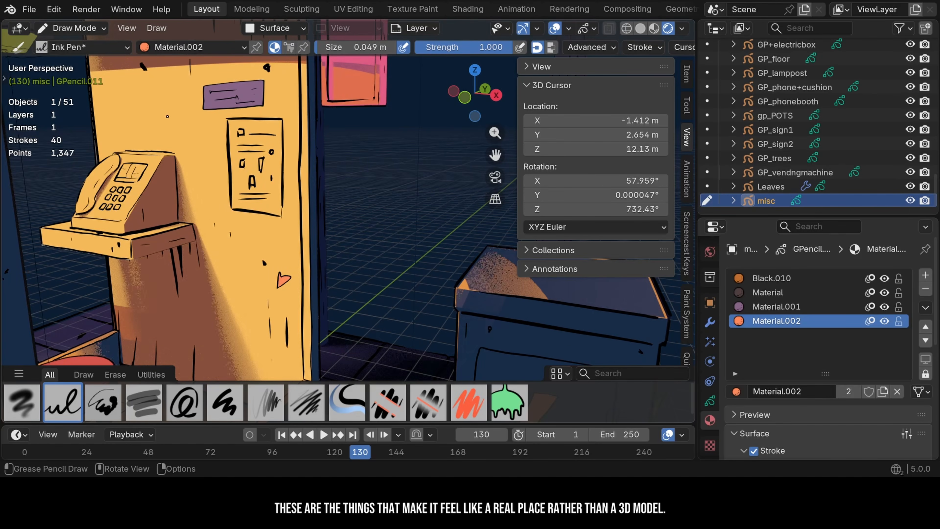
{"action": "key", "text": "ctrl+z"}
{"action": "key", "text": "ctrl+z"}
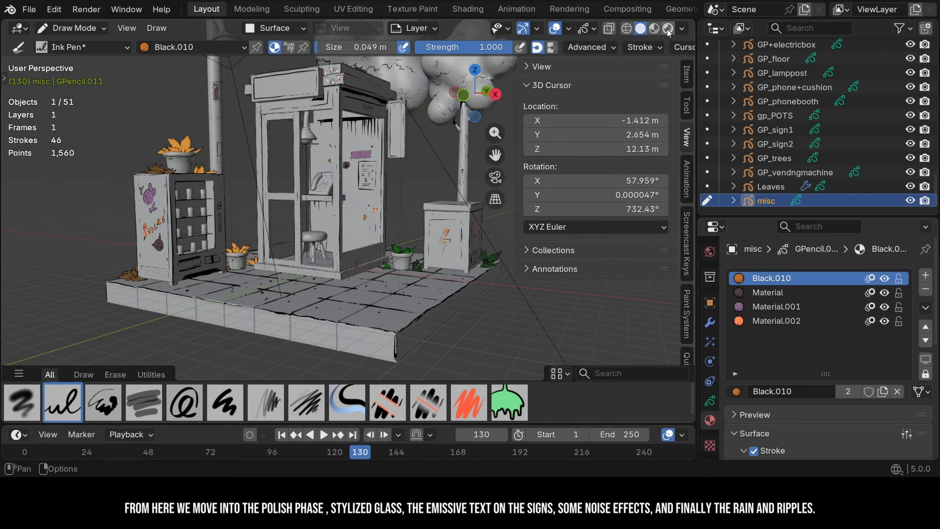
Display the whole scene in rendered shading and save the file.
{"action": "left_click", "coordinate": [668, 29]}
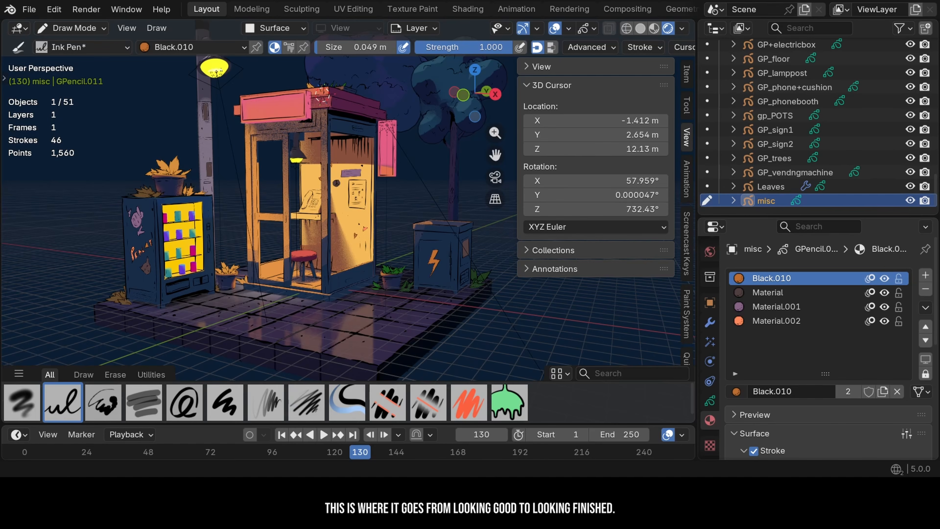
{"action": "key", "text": "ctrl+s"}
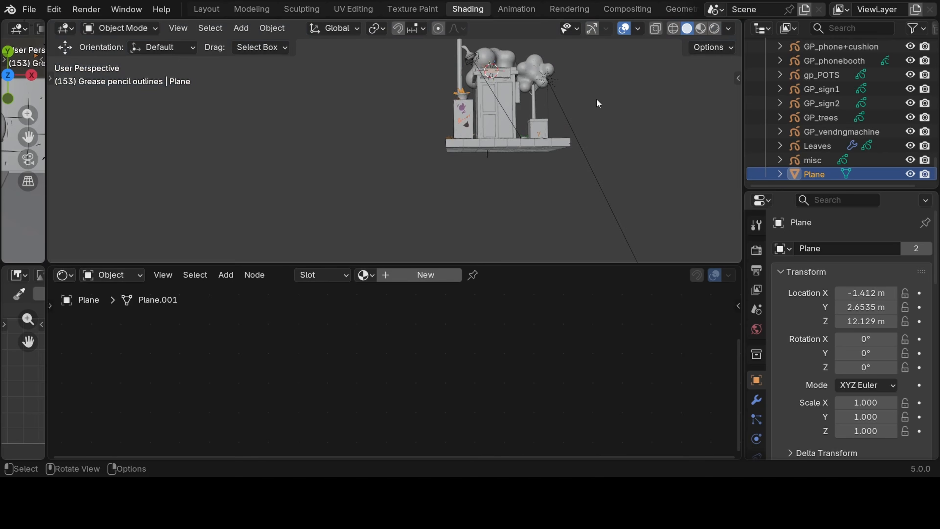
Scale the new plane uniformly to 15.135 and move it clear of the scene along X to -25.907 m.
{"action": "key", "text": "KP_Decimal"}
{"action": "scroll", "coordinate": [517, 200], "scroll_direction": "down", "scroll_amount": 14}
{"action": "middle_click_drag", "start_coordinate": [577, 125], "coordinate": [533, 196]}
{"action": "key", "text": "s"}
{"action": "left_click", "coordinate": [591, 28]}
{"action": "left_click_drag", "start_coordinate": [564, 208], "coordinate": [80, 92]}
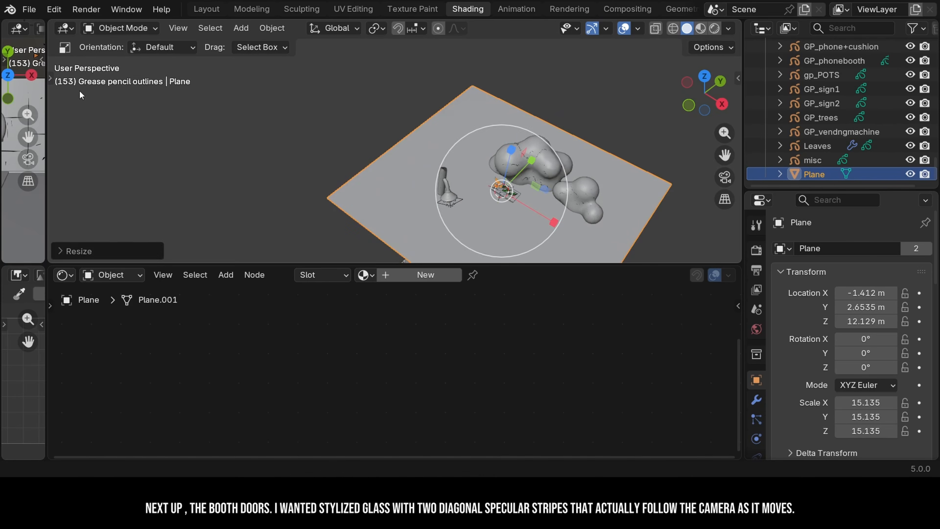
{"action": "key", "text": "g"}
{"action": "left_click_drag", "start_coordinate": [557, 222], "coordinate": [405, 150]}
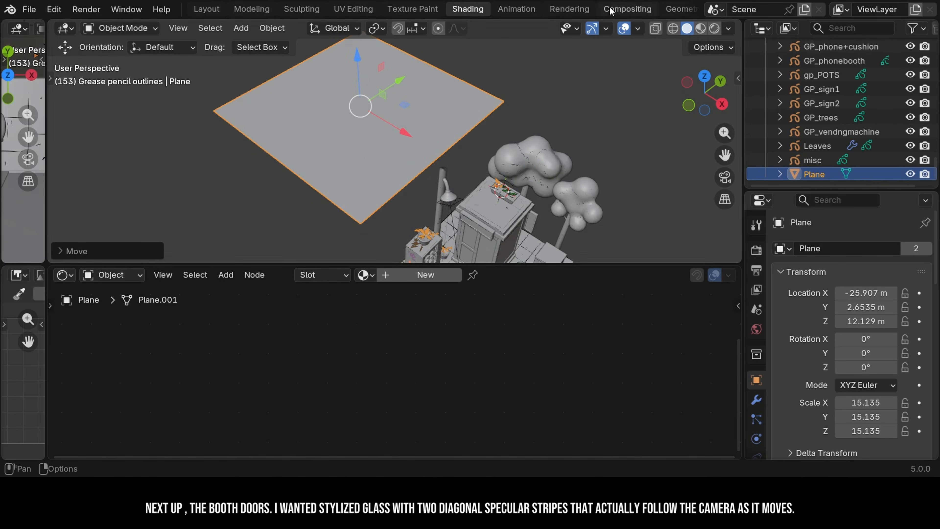
Display the scene in rendered shading and assign the existing Glass material to the plane.
{"action": "left_click", "coordinate": [711, 30]}
{"action": "left_click", "coordinate": [364, 275]}
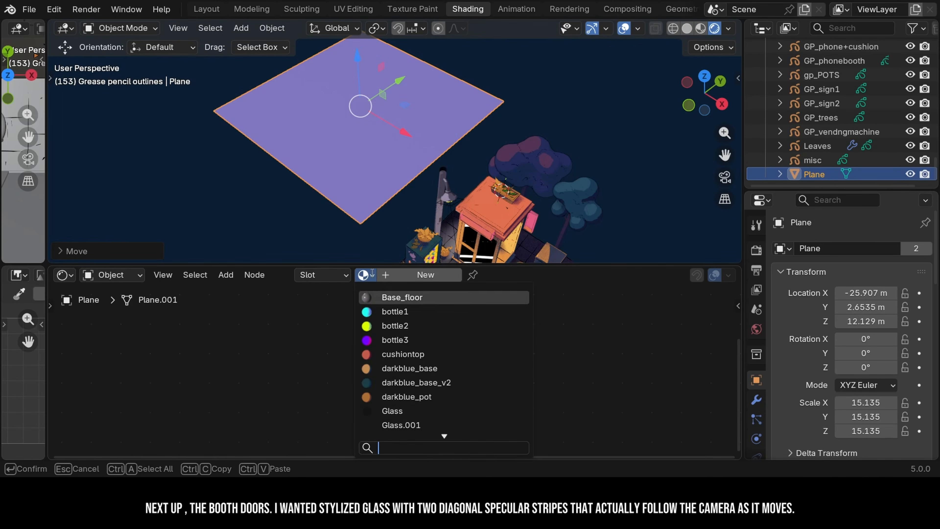
{"action": "left_click", "coordinate": [385, 411]}
{"action": "scroll", "coordinate": [347, 189], "scroll_direction": "up", "scroll_amount": 2}
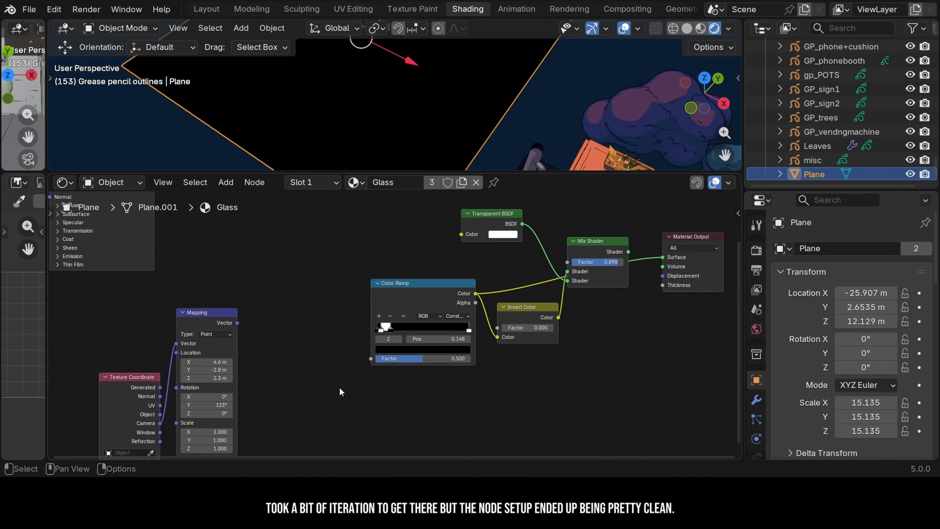
Add a Gradient Texture node and link it between the Mapping node's vector output and the Color Ramp's factor.
{"action": "key", "text": "shift+a"}
{"action": "type", "text": "grad"}
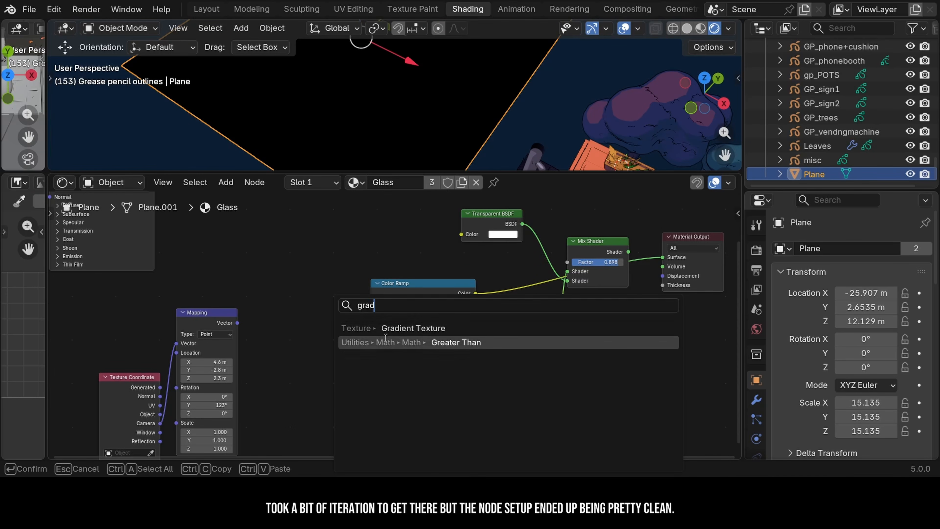
{"action": "key", "text": "Return"}
{"action": "left_click", "coordinate": [285, 328]}
{"action": "left_click_drag", "start_coordinate": [236, 325], "coordinate": [277, 365]}
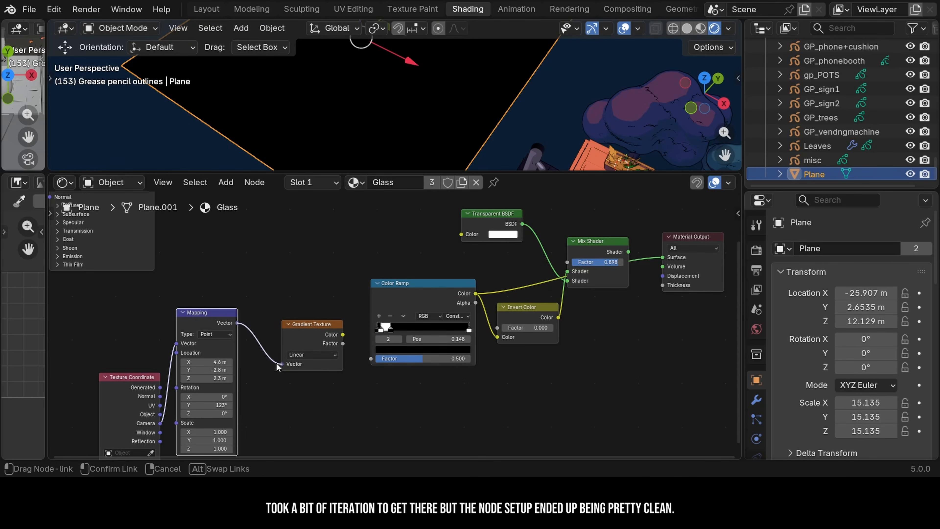
{"action": "left_click_drag", "start_coordinate": [342, 335], "coordinate": [377, 360]}
{"action": "scroll", "coordinate": [426, 129], "scroll_direction": "down", "scroll_amount": 2}
{"action": "middle_click_drag", "start_coordinate": [417, 105], "coordinate": [415, 136], "text": "shift"}
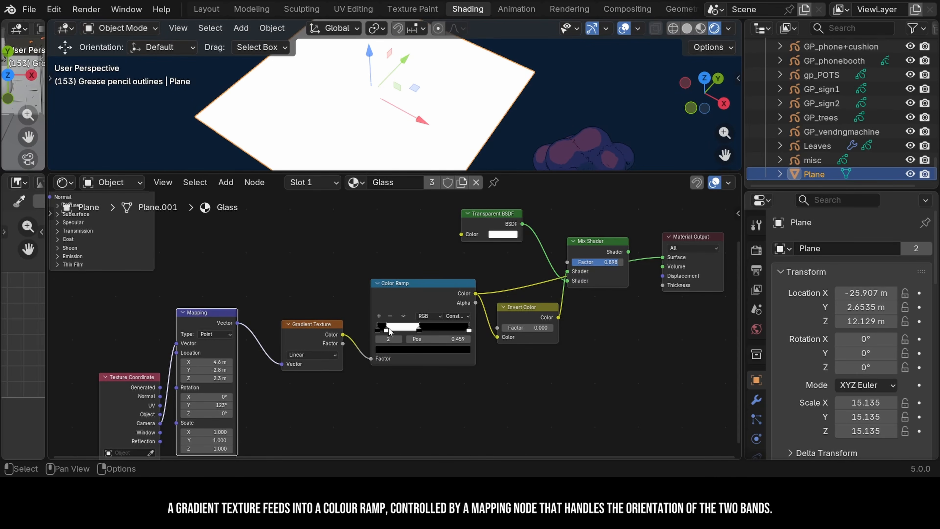
Adjust the Color Ramp stops with one at 0.163, and set the Mapping node's location and rotation to 0 on all axes.
{"action": "left_click_drag", "start_coordinate": [399, 329], "coordinate": [392, 330]}
{"action": "scroll", "coordinate": [433, 311], "scroll_direction": "up", "scroll_amount": 2}
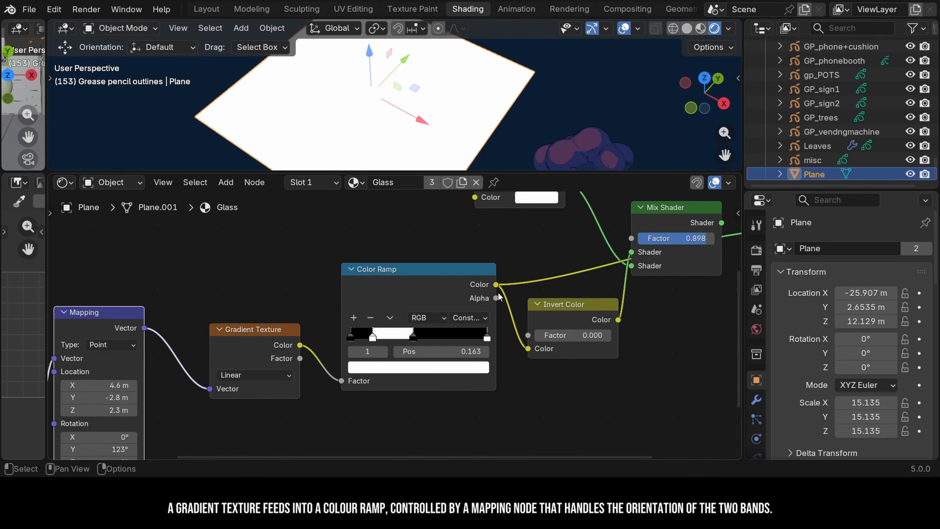
{"action": "left_click", "coordinate": [114, 385]}
{"action": "key", "text": "Tab"}
{"action": "type", "text": "0"}
{"action": "key", "text": "Return"}
{"action": "left_click", "coordinate": [114, 449]}
{"action": "type", "text": "0"}
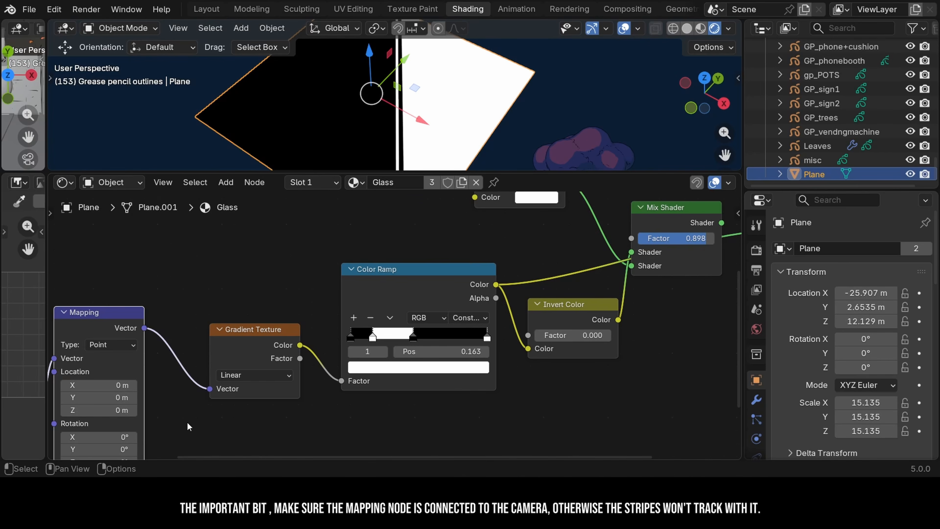
Try a scale of 5 on the X and Y axes of the Mapping node.
{"action": "scroll", "coordinate": [188, 426], "scroll_direction": "down", "scroll_amount": 1}
{"action": "middle_click_drag", "start_coordinate": [183, 426], "coordinate": [194, 371]}
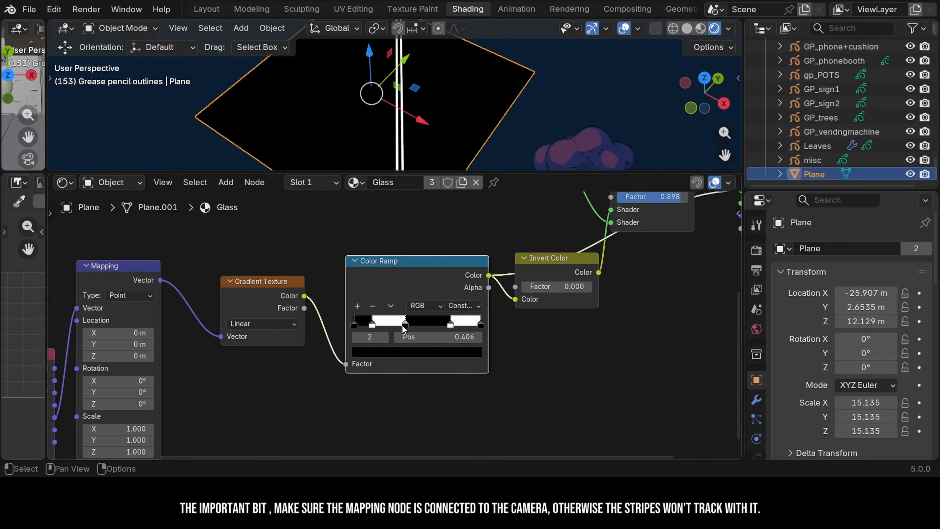
{"action": "left_click", "coordinate": [126, 429]}
{"action": "type", "text": "5"}
{"action": "key", "text": "Return"}
{"action": "left_click", "coordinate": [139, 439]}
{"action": "type", "text": "5"}
{"action": "key", "text": "Return"}
Set the Mapping node's scale to 0.1 on X and Y to widen the two stripes.
{"action": "left_click", "coordinate": [139, 429]}
{"action": "type", "text": "0.1"}
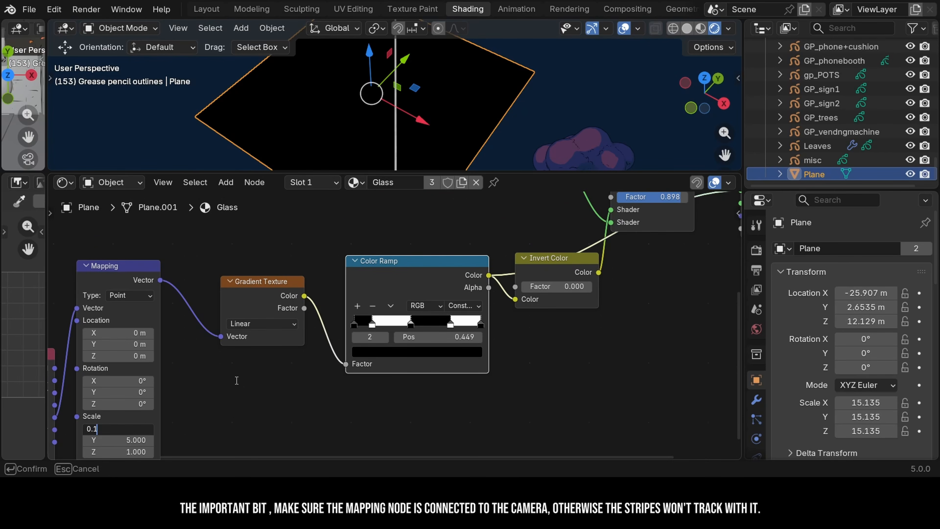
{"action": "key", "text": "Tab"}
{"action": "type", "text": "0"}
{"action": "scroll", "coordinate": [513, 267], "scroll_direction": "down", "scroll_amount": 1}
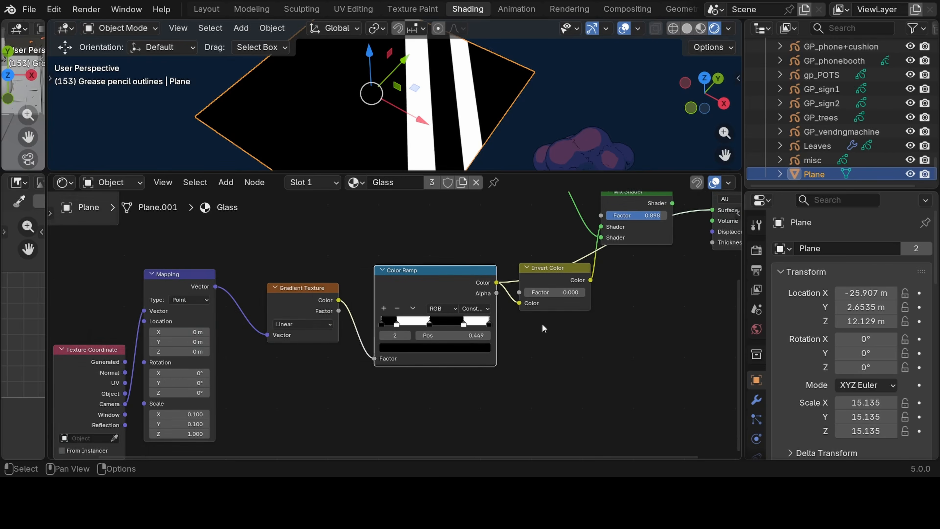
Remove the Invert Color node from the Glass material and detach the Mix Shader node from its links.
{"action": "middle_click_drag", "start_coordinate": [542, 326], "coordinate": [468, 385]}
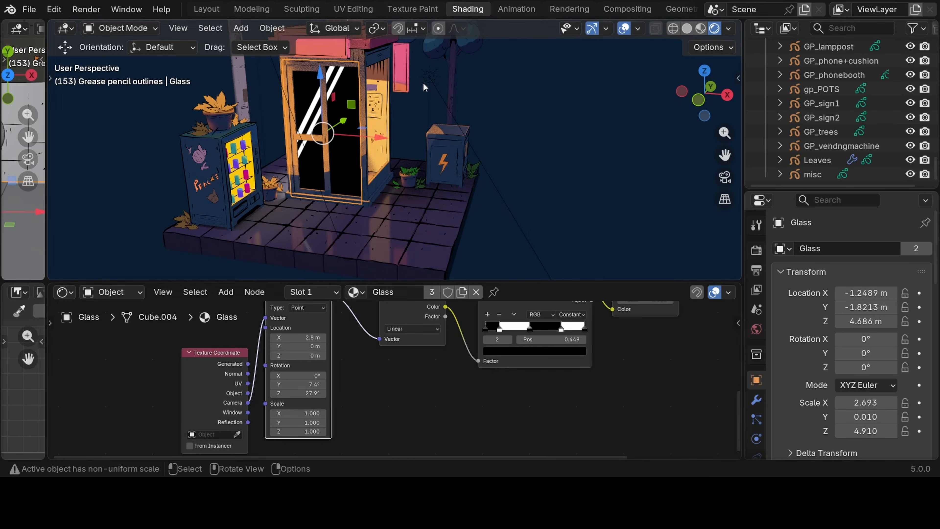
{"action": "left_click_drag", "start_coordinate": [533, 281], "coordinate": [535, 239]}
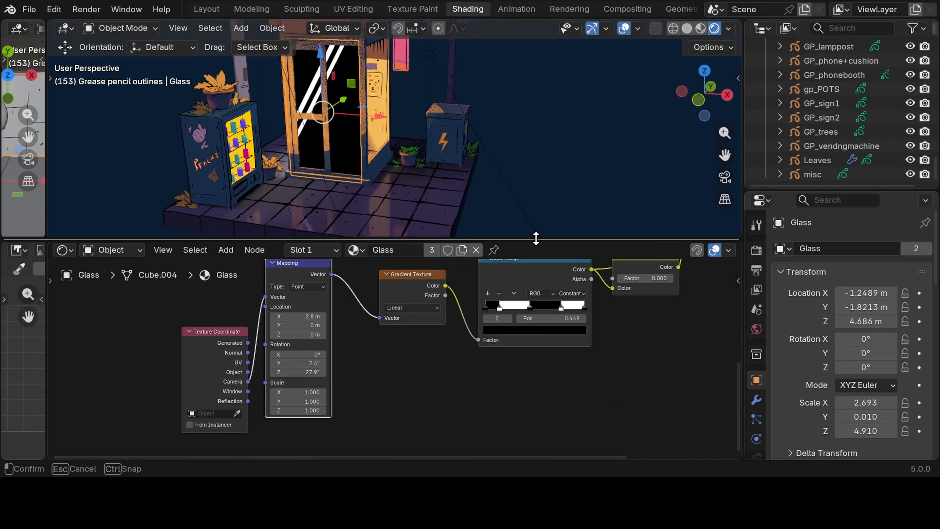
{"action": "scroll", "coordinate": [592, 281], "scroll_direction": "down", "scroll_amount": 2}
{"action": "middle_click_drag", "start_coordinate": [595, 281], "coordinate": [462, 342]}
{"action": "left_click", "coordinate": [477, 333]}
{"action": "key", "text": "ctrl+x"}
{"action": "scroll", "coordinate": [486, 327], "scroll_direction": "up", "scroll_amount": 1}
{"action": "left_click_drag", "start_coordinate": [551, 278], "coordinate": [511, 352], "text": "alt"}
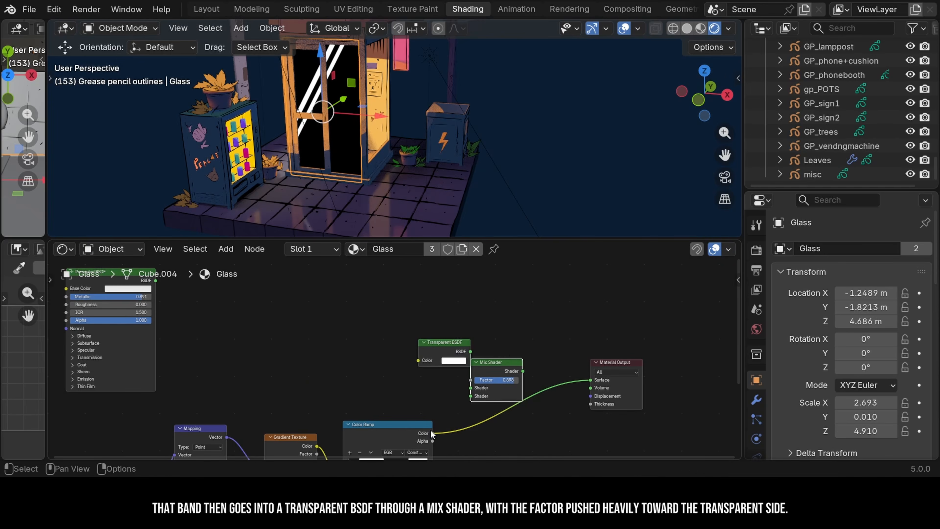
Mix the Transparent BSDF with the Color Ramp's color in the Mix Shader, link it to the surface output, and set its factor to about 0.059.
{"action": "left_click_drag", "start_coordinate": [432, 434], "coordinate": [532, 364]}
{"action": "left_click_drag", "start_coordinate": [470, 351], "coordinate": [505, 384]}
{"action": "left_click_drag", "start_coordinate": [595, 381], "coordinate": [594, 381]}
{"action": "scroll", "coordinate": [462, 185], "scroll_direction": "up", "scroll_amount": 2}
{"action": "scroll", "coordinate": [520, 349], "scroll_direction": "up", "scroll_amount": 3}
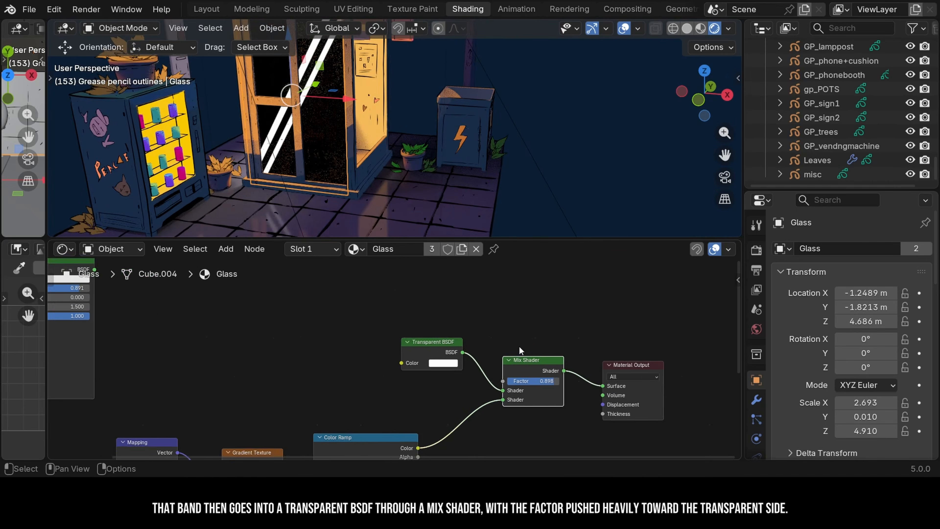
{"action": "left_click_drag", "start_coordinate": [537, 384], "coordinate": [491, 384]}
Render the image and save the file.
{"action": "left_click", "coordinate": [86, 10]}
{"action": "left_click", "coordinate": [99, 27]}
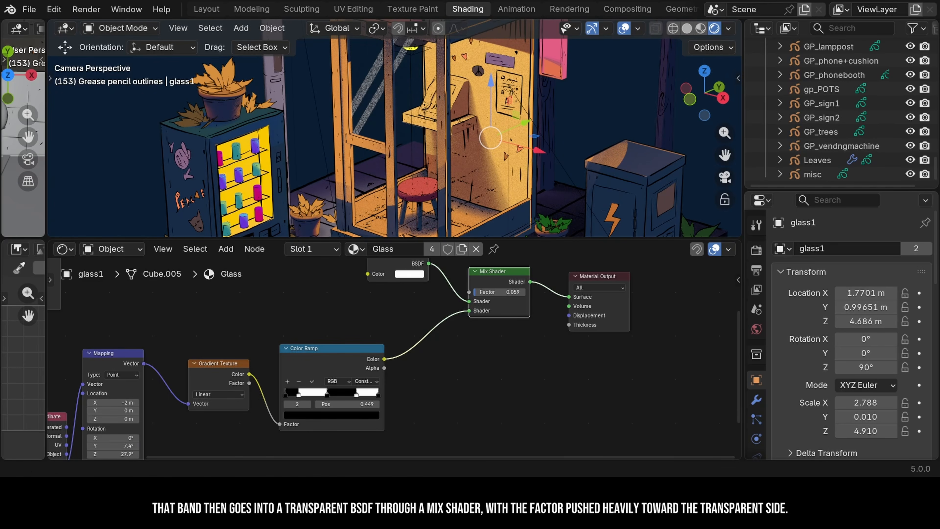
{"action": "left_click", "coordinate": [29, 9]}
{"action": "left_click", "coordinate": [44, 101]}
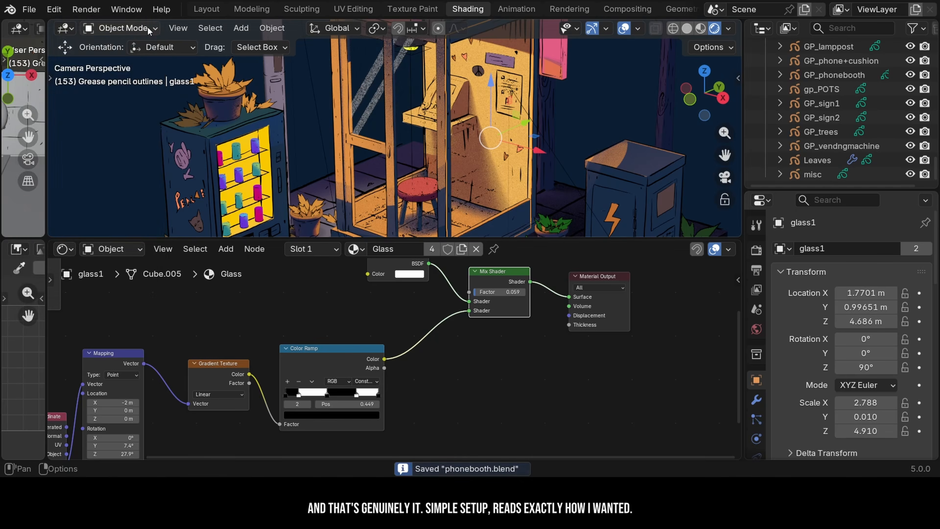
Examine the stripes on the booth glass from several angles and through the camera.
{"action": "left_click", "coordinate": [206, 9]}
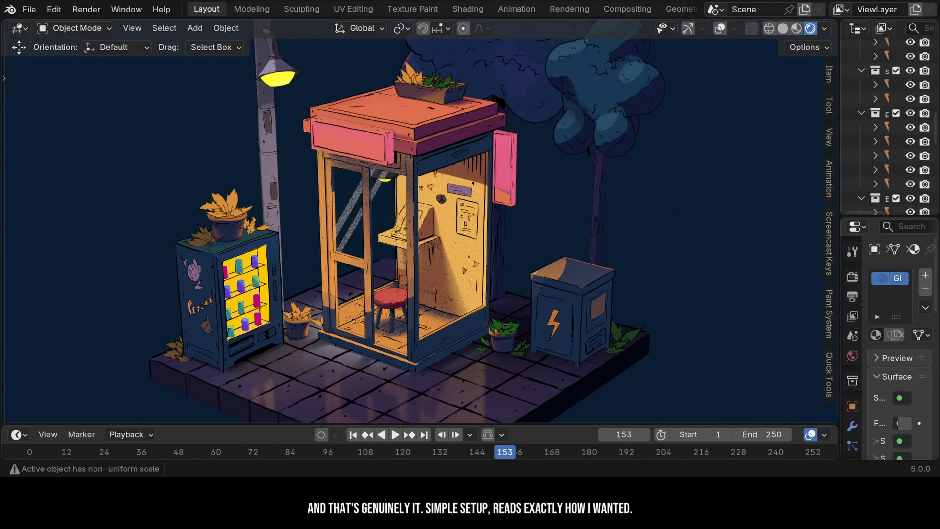
{"action": "mouse_move", "coordinate": [481, 237]}
{"action": "middle_mouse_down"}
{"action": "mouse_move", "coordinate": [463, 216]}
{"action": "mouse_move", "coordinate": [419, 227]}
{"action": "mouse_move", "coordinate": [476, 236]}
{"action": "middle_mouse_up"}
{"action": "scroll", "coordinate": [418, 227], "scroll_direction": "up", "scroll_amount": 7}
{"action": "scroll", "coordinate": [418, 227], "scroll_direction": "down", "scroll_amount": 2}
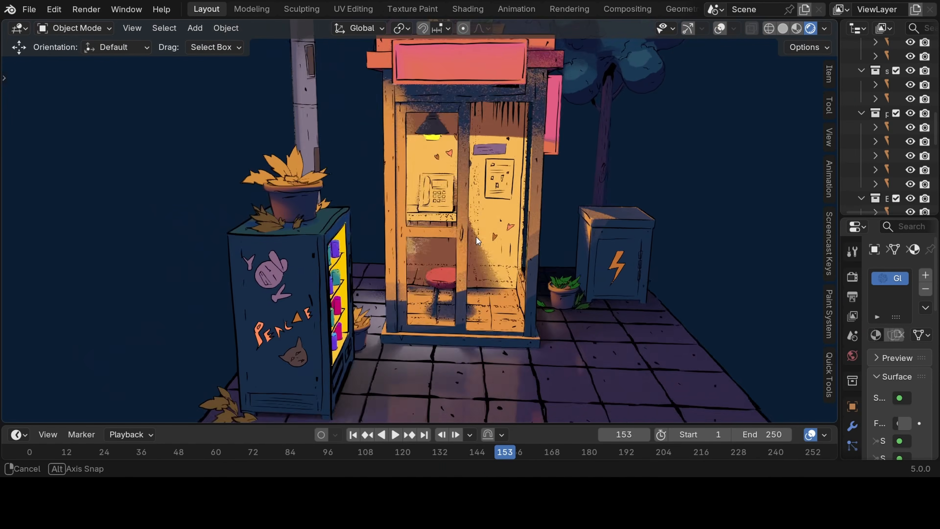
{"action": "scroll", "coordinate": [476, 237], "scroll_direction": "down", "scroll_amount": 5}
{"action": "middle_click_drag", "start_coordinate": [397, 231], "coordinate": [377, 223]}
{"action": "left_click", "coordinate": [468, 9]}
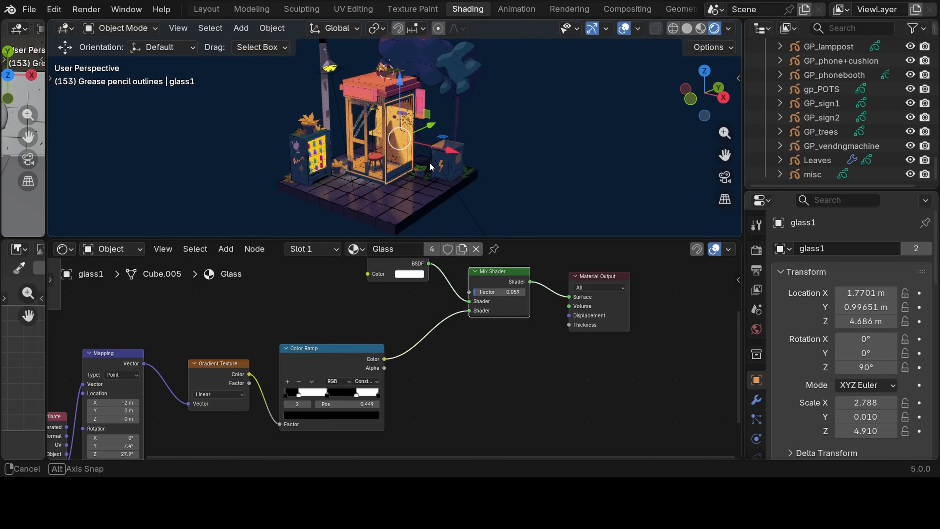
{"action": "middle_click_drag", "start_coordinate": [429, 162], "coordinate": [425, 163]}
{"action": "scroll", "coordinate": [425, 163], "scroll_direction": "up", "scroll_amount": 4}
{"action": "key", "text": "KP_0"}
{"action": "scroll", "coordinate": [327, 392], "scroll_direction": "up", "scroll_amount": 6}
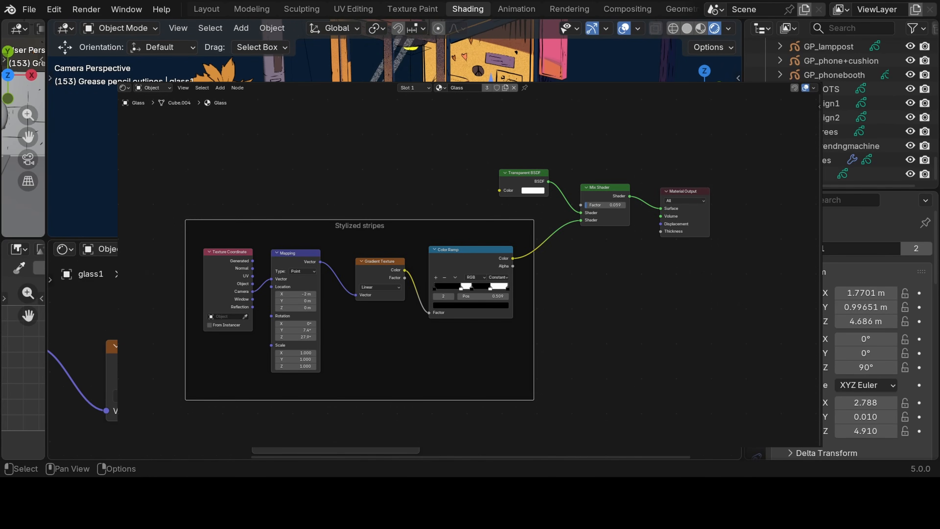
{"action": "scroll", "coordinate": [394, 128], "scroll_direction": "down", "scroll_amount": 5}
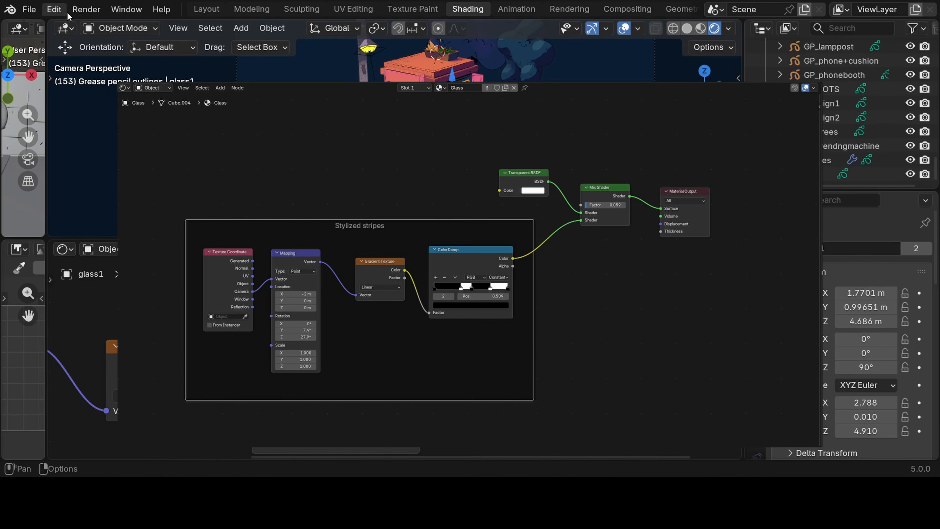
Darken the Text material's fill base color slightly to off-white, and enable its fill with the stroke disabled.
{"action": "left_click", "coordinate": [207, 9]}
{"action": "scroll", "coordinate": [425, 237], "scroll_direction": "down", "scroll_amount": 4}
{"action": "scroll", "coordinate": [425, 237], "scroll_direction": "up", "scroll_amount": 4}
{"action": "middle_click_drag", "start_coordinate": [425, 237], "coordinate": [467, 241]}
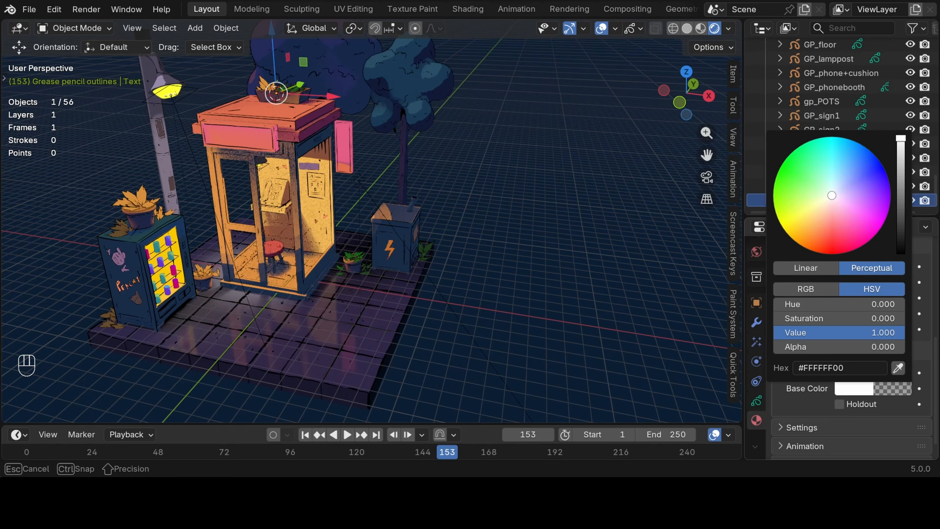
{"action": "left_click_drag", "start_coordinate": [888, 330], "coordinate": [873, 330]}
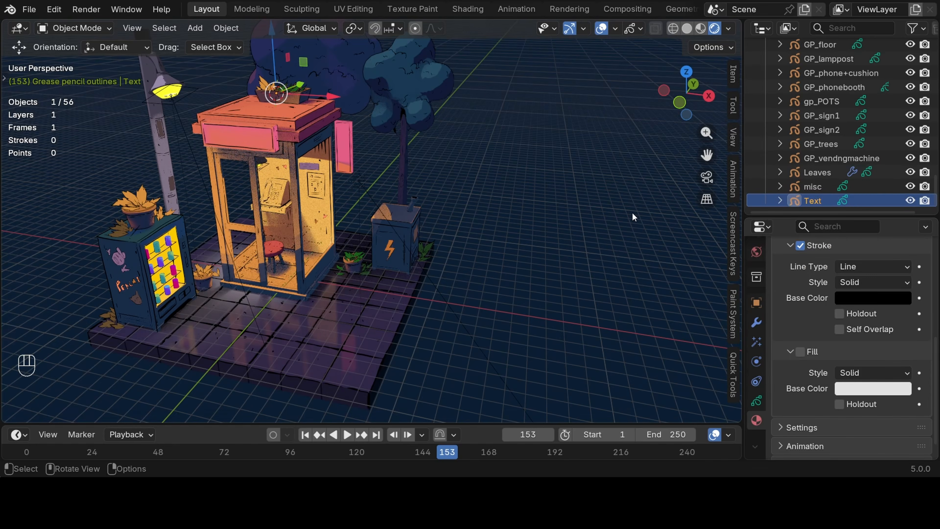
{"action": "scroll", "coordinate": [665, 286], "scroll_direction": "up", "scroll_amount": 2}
{"action": "left_click", "coordinate": [801, 352]}
{"action": "scroll", "coordinate": [259, 111], "scroll_direction": "up", "scroll_amount": 2}
{"action": "middle_click_drag", "start_coordinate": [156, 99], "coordinate": [228, 105], "text": "shift"}
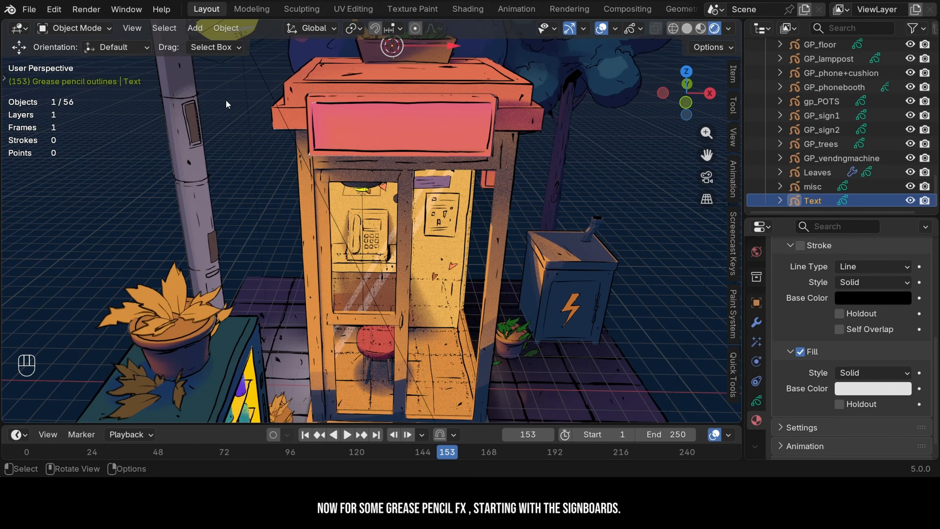
Enter Draw Mode on the Text object in front view, choose the Marker Chisel brush, and undo the test strokes on the signboard.
{"action": "key", "text": "KP_1"}
{"action": "scroll", "coordinate": [390, 87], "scroll_direction": "up", "scroll_amount": 3}
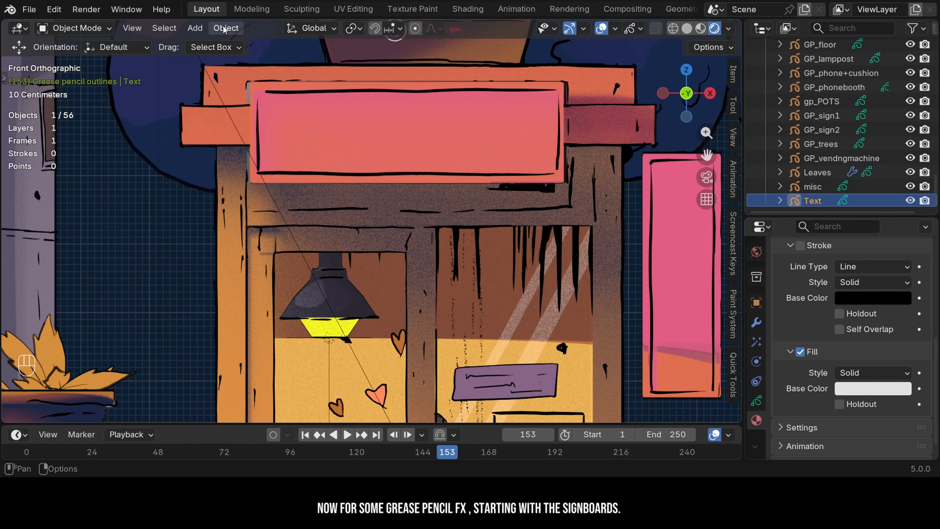
{"action": "left_click", "coordinate": [74, 27]}
{"action": "left_click", "coordinate": [80, 90]}
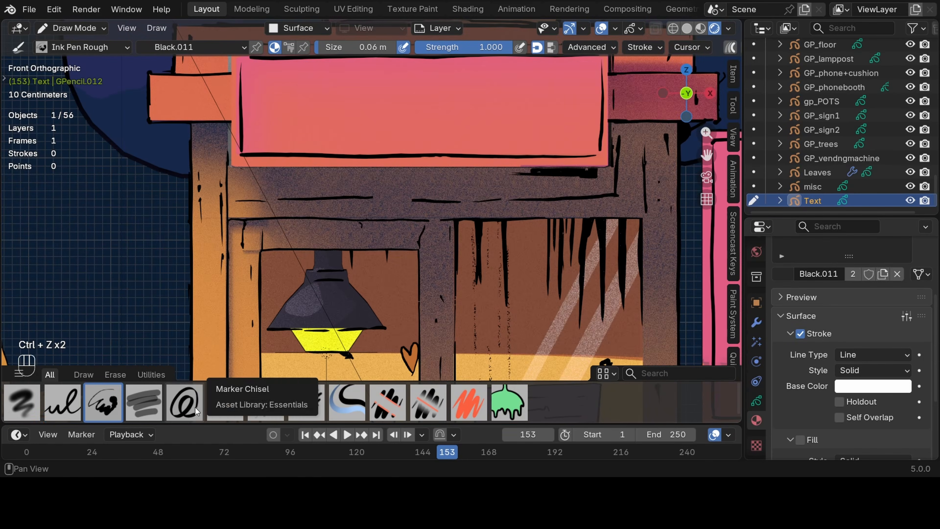
{"action": "left_click", "coordinate": [183, 402]}
{"action": "mouse_move", "coordinate": [285, 136]}
{"action": "left_mouse_down"}
{"action": "mouse_move", "coordinate": [291, 81]}
{"action": "mouse_move", "coordinate": [295, 140]}
{"action": "left_mouse_up"}
{"action": "key", "text": "ctrl+z"}
{"action": "key", "text": "ctrl+z"}
Draw the word PHONE in white across the booth's front signboard with the Marker Chisel brush.
{"action": "left_click_drag", "start_coordinate": [300, 73], "coordinate": [297, 111]}
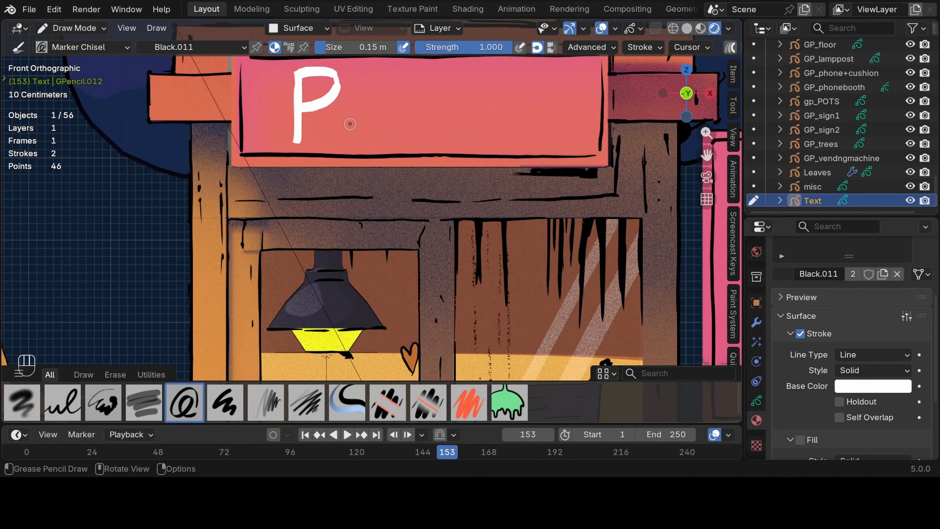
{"action": "mouse_move", "coordinate": [359, 73]}
{"action": "left_mouse_down"}
{"action": "mouse_move", "coordinate": [355, 140]}
{"action": "mouse_move", "coordinate": [385, 140]}
{"action": "left_mouse_up"}
{"action": "left_click_drag", "start_coordinate": [422, 72], "coordinate": [459, 139]}
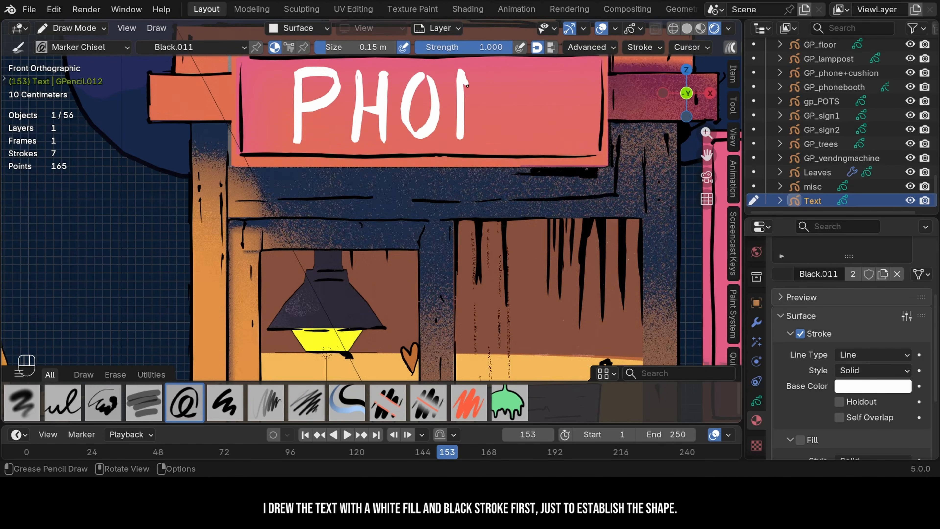
{"action": "left_click_drag", "start_coordinate": [460, 72], "coordinate": [496, 138]}
{"action": "mouse_move", "coordinate": [496, 139]}
{"action": "left_mouse_down"}
{"action": "mouse_move", "coordinate": [498, 71]}
{"action": "mouse_move", "coordinate": [511, 137]}
{"action": "left_mouse_up"}
{"action": "left_click_drag", "start_coordinate": [512, 101], "coordinate": [547, 100]}
{"action": "left_click_drag", "start_coordinate": [509, 136], "coordinate": [562, 135]}
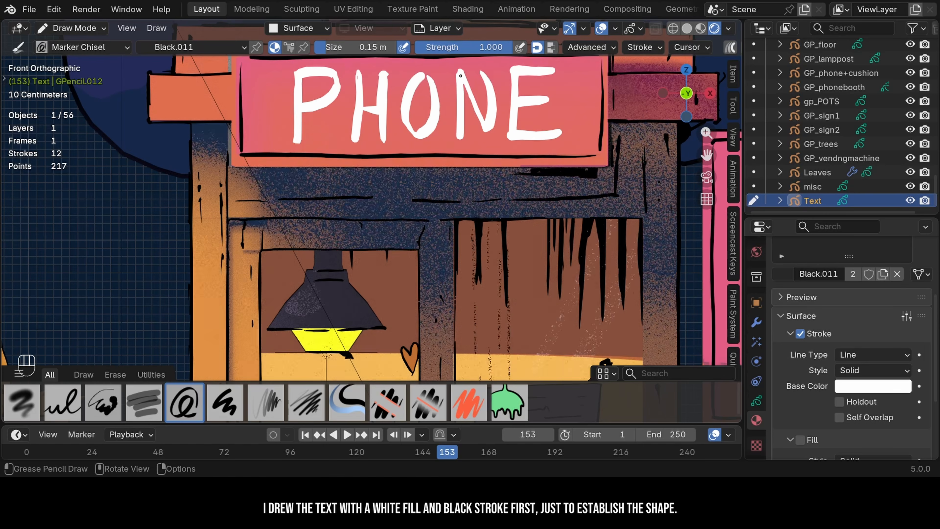
Undo the last stroke and touch up the letter N on the signboard with the Ink Pen brush.
{"action": "key", "text": "ctrl+z"}
{"action": "left_click", "coordinate": [62, 403]}
{"action": "mouse_move", "coordinate": [460, 80]}
{"action": "left_mouse_down"}
{"action": "mouse_move", "coordinate": [463, 127]}
{"action": "mouse_move", "coordinate": [458, 81]}
{"action": "mouse_move", "coordinate": [478, 117]}
{"action": "left_mouse_up"}
{"action": "left_click_drag", "start_coordinate": [469, 90], "coordinate": [492, 123]}
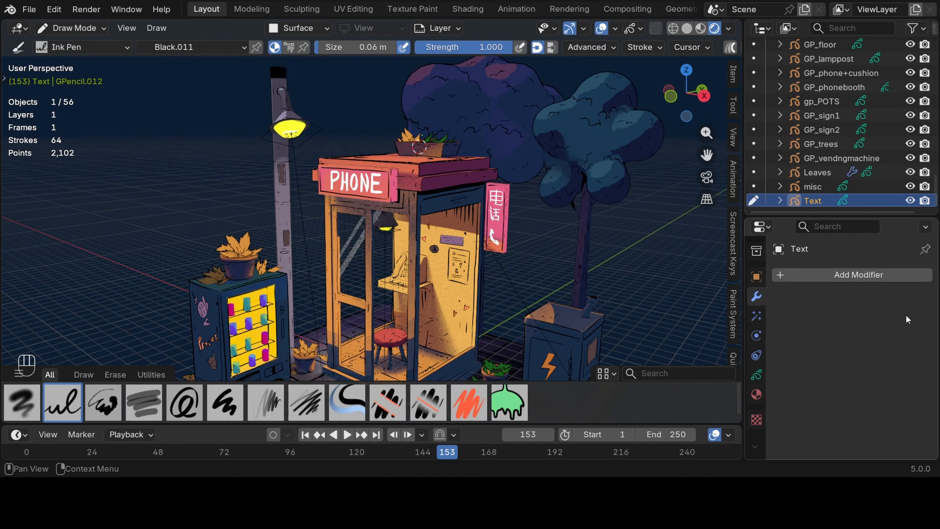
Try a vertical Wave Distortion effect on the sign text and undo it.
{"action": "left_click", "coordinate": [759, 321]}
{"action": "left_click", "coordinate": [806, 278]}
{"action": "left_click", "coordinate": [805, 415]}
{"action": "scroll", "coordinate": [333, 177], "scroll_direction": "up", "scroll_amount": 5}
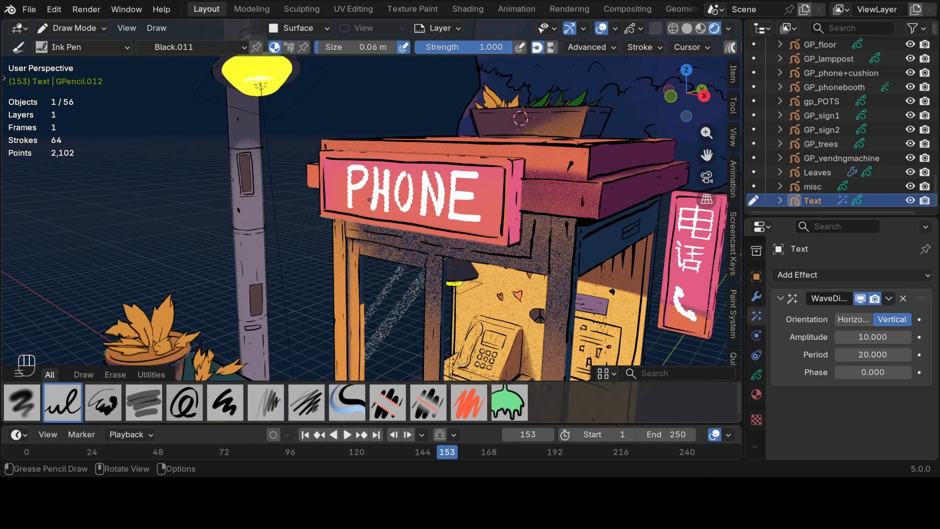
{"action": "key", "text": "ctrl+z"}
Add a Glow effect to the Grease Pencil sign text.
{"action": "left_click", "coordinate": [844, 275]}
{"action": "left_click", "coordinate": [829, 337]}
{"action": "scroll", "coordinate": [653, 243], "scroll_direction": "down", "scroll_amount": 4}
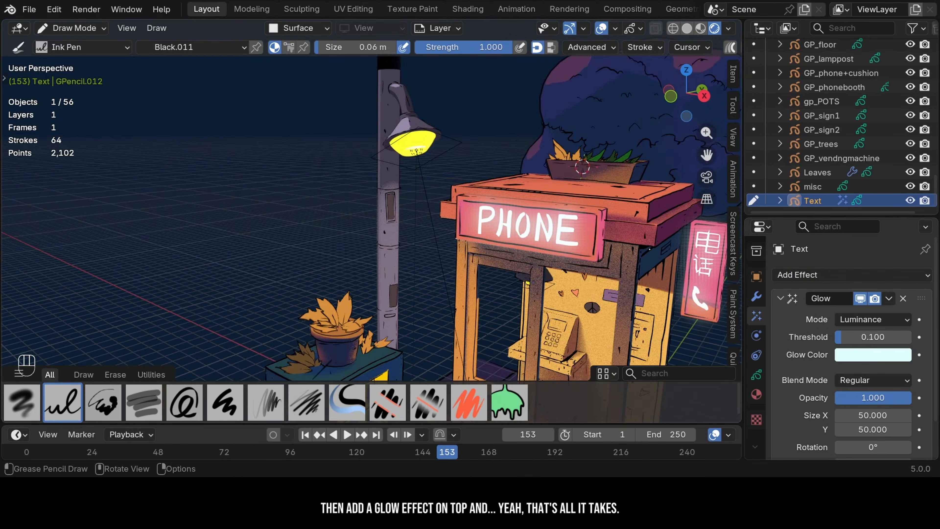
{"action": "middle_click_drag", "start_coordinate": [592, 237], "coordinate": [393, 168], "text": "shift"}
Tint the Glow effect on the sign text soft pink and set its opacity to 1.000.
{"action": "left_click_drag", "start_coordinate": [873, 338], "coordinate": [868, 337]}
{"action": "left_click_drag", "start_coordinate": [906, 397], "coordinate": [852, 397]}
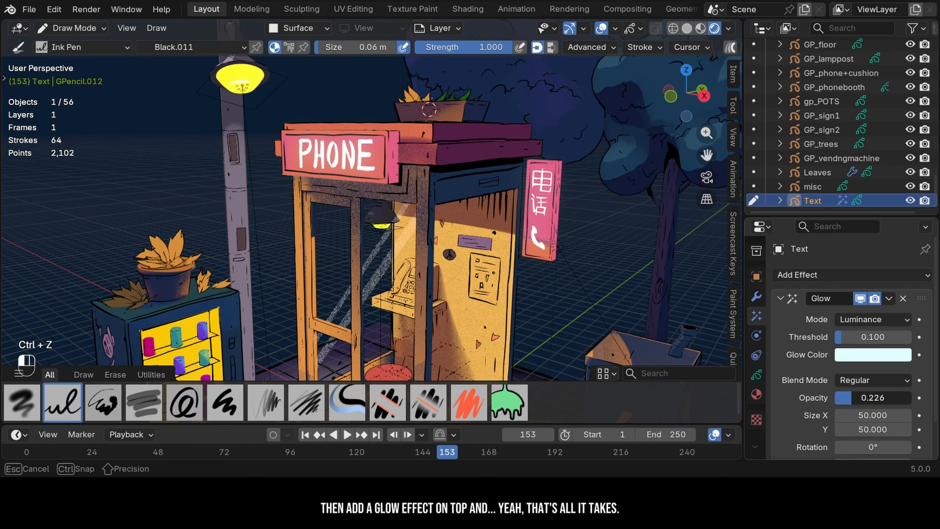
{"action": "left_click", "coordinate": [870, 356]}
{"action": "left_click_drag", "start_coordinate": [822, 197], "coordinate": [849, 183]}
{"action": "left_click_drag", "start_coordinate": [864, 398], "coordinate": [903, 398]}
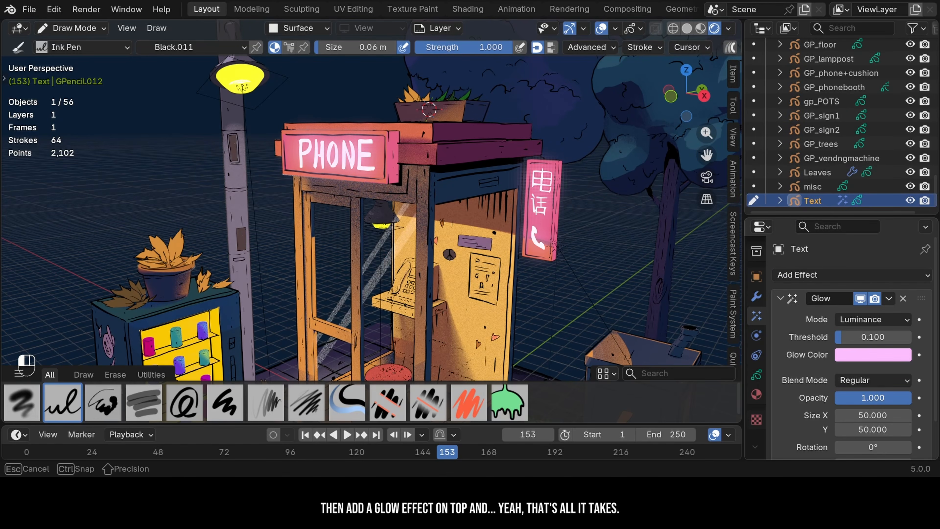
{"action": "left_click", "coordinate": [873, 355]}
{"action": "mouse_move", "coordinate": [841, 192]}
{"action": "left_mouse_down"}
{"action": "mouse_move", "coordinate": [831, 203]}
{"action": "mouse_move", "coordinate": [835, 192]}
{"action": "left_mouse_up"}
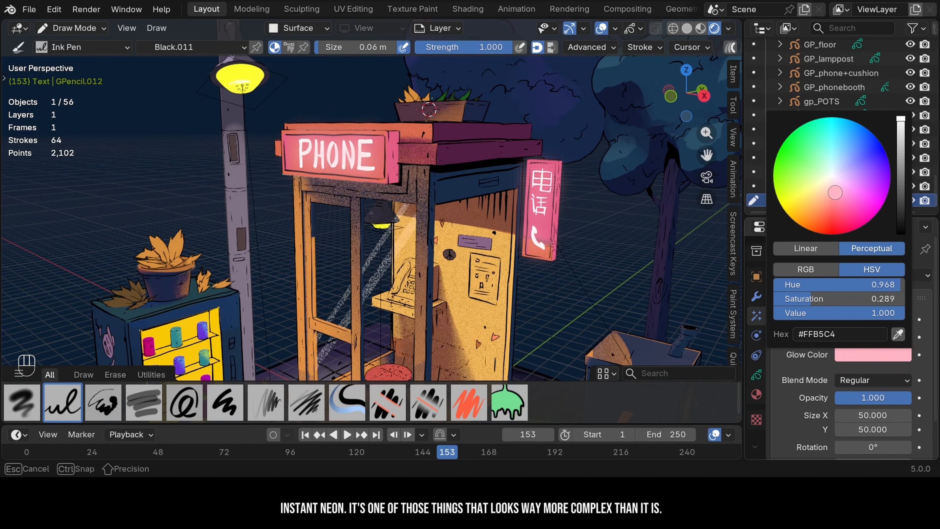
{"action": "mouse_move", "coordinate": [393, 178]}
{"action": "middle_mouse_down"}
{"action": "mouse_move", "coordinate": [414, 181]}
{"action": "mouse_move", "coordinate": [361, 180]}
{"action": "mouse_move", "coordinate": [399, 182]}
{"action": "middle_mouse_up"}
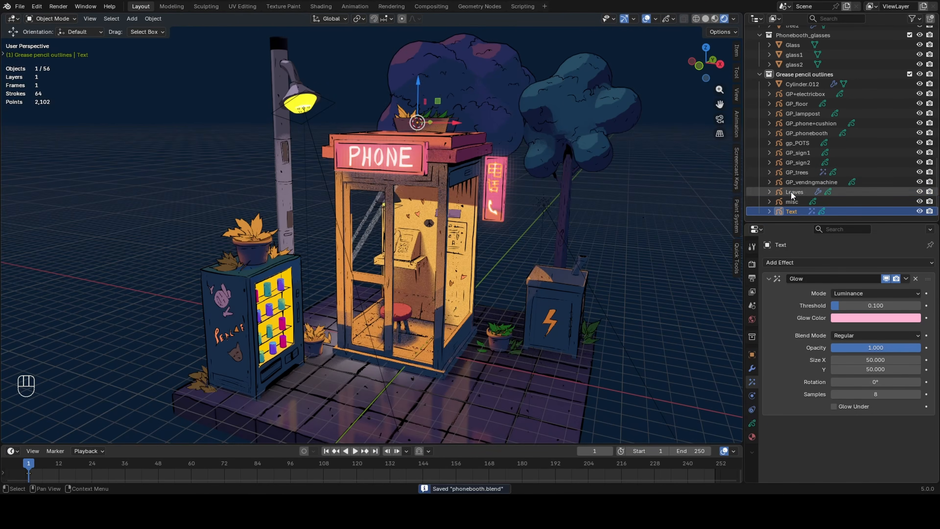
Add a Noise modifier to the GP_trees Grease Pencil object.
{"action": "left_click", "coordinate": [796, 172]}
{"action": "left_click", "coordinate": [751, 368]}
{"action": "left_click", "coordinate": [794, 262]}
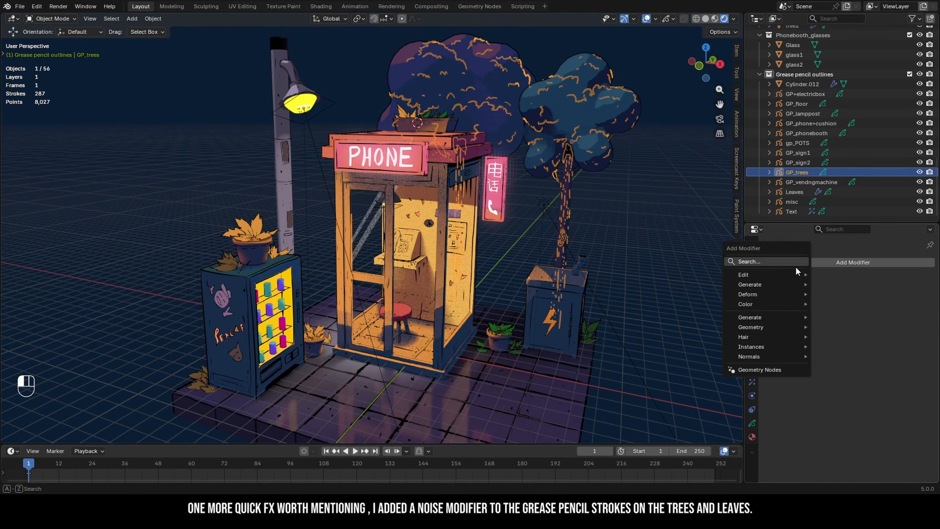
{"action": "type", "text": "no"}
{"action": "key", "text": "Return"}
Play the animation to preview the noise wobble on the tree outlines, with the whole scene in view.
{"action": "key", "text": "space"}
{"action": "left_click", "coordinate": [350, 77]}
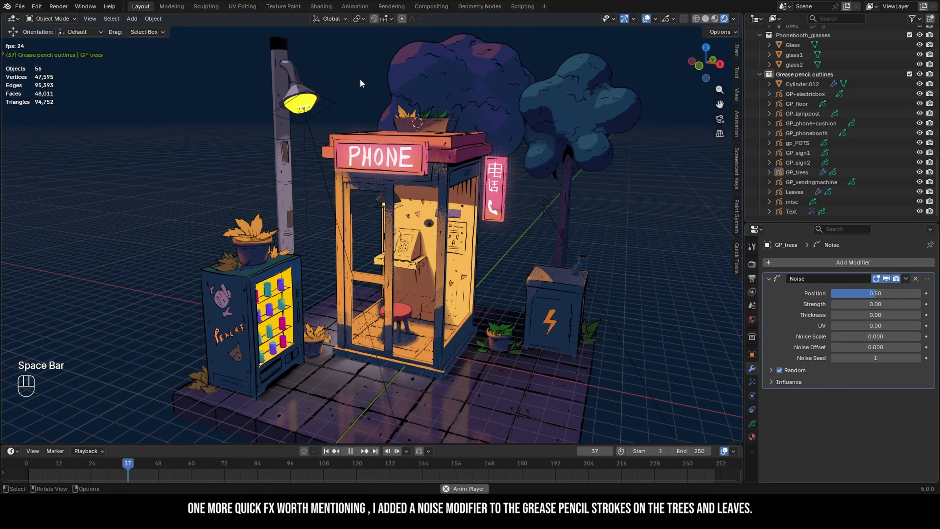
{"action": "middle_click_drag", "start_coordinate": [359, 78], "coordinate": [281, 80], "text": "shift"}
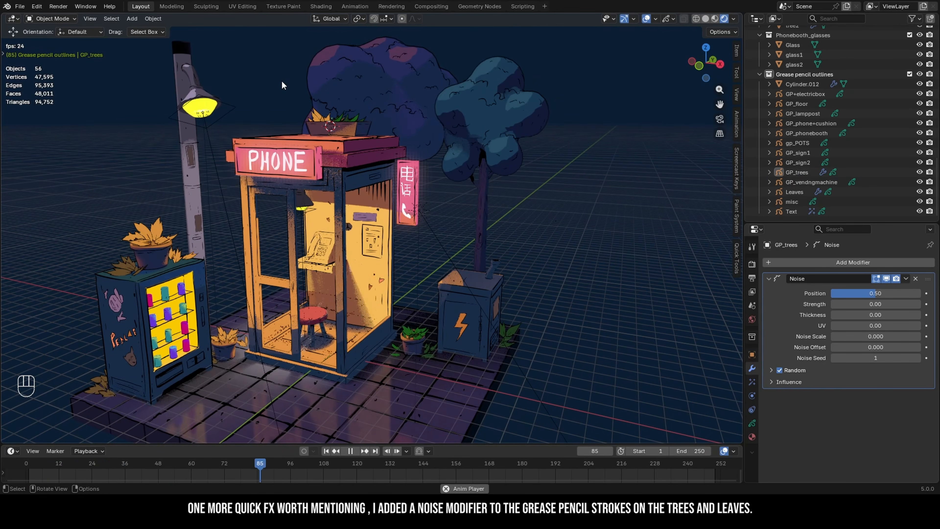
{"action": "key", "text": "space"}
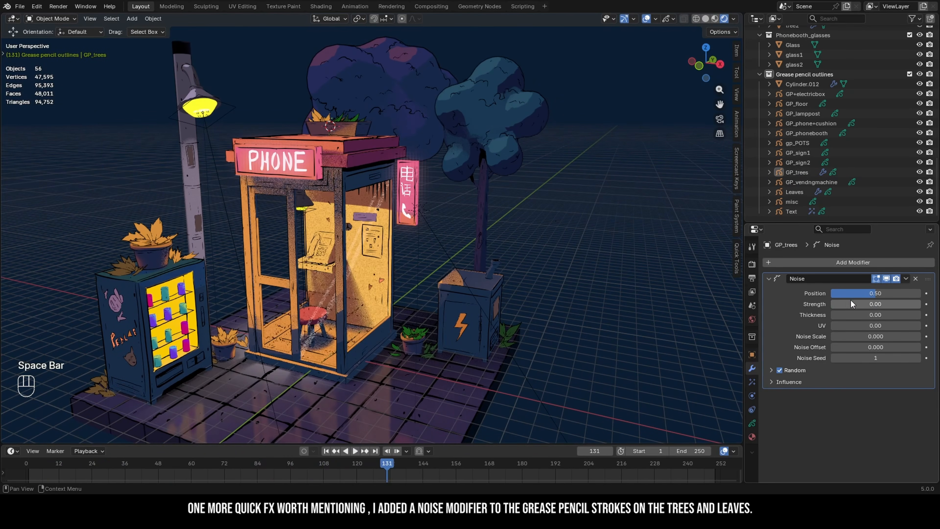
Try a Noise modifier strength of 0.64 on the tree outlines during playback and undo it.
{"action": "left_click_drag", "start_coordinate": [850, 304], "coordinate": [856, 304]}
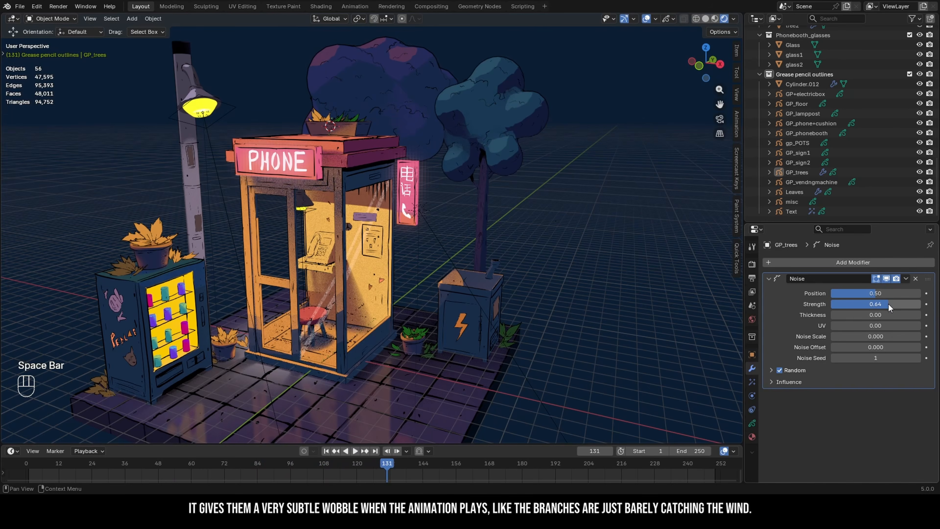
{"action": "key", "text": "space"}
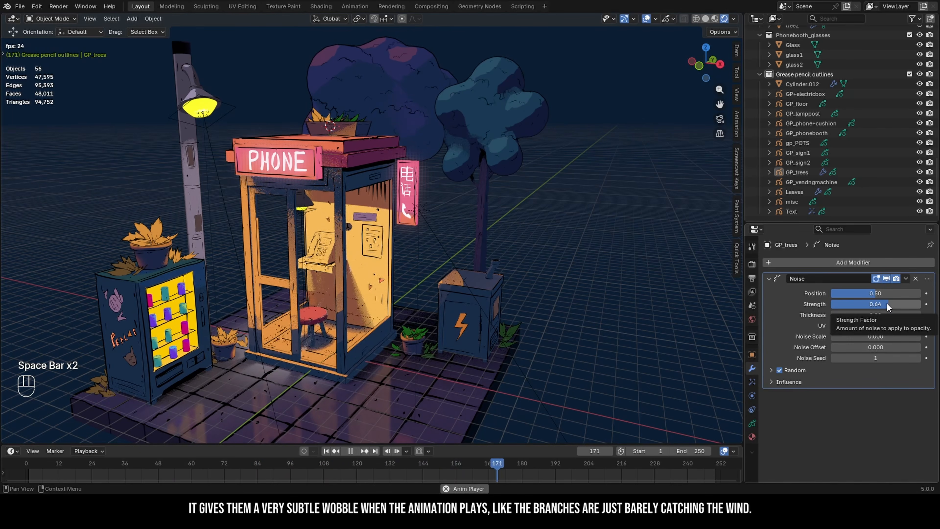
{"action": "key", "text": "space"}
{"action": "key", "text": "ctrl+z"}
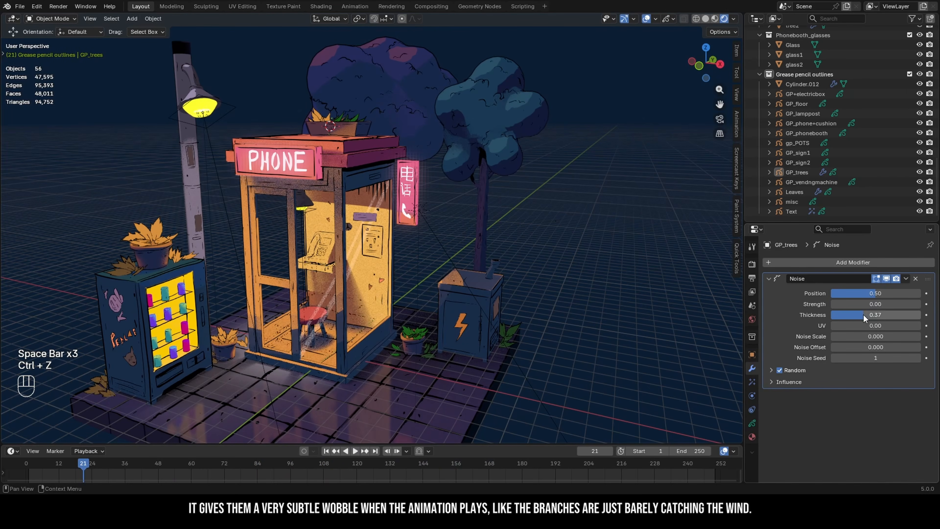
Replay the animation to examine the tree strokes' motion, restarting it from frame 1.
{"action": "key", "text": "space"}
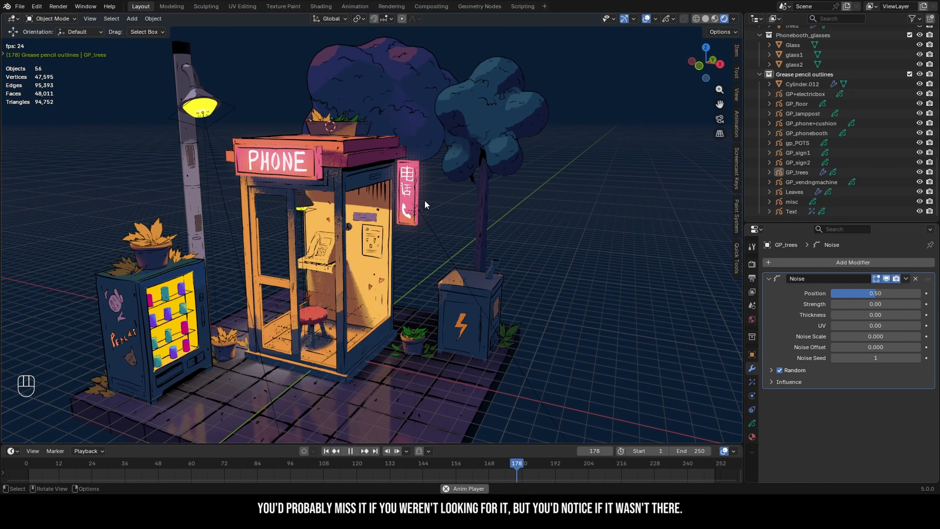
{"action": "key", "text": "space"}
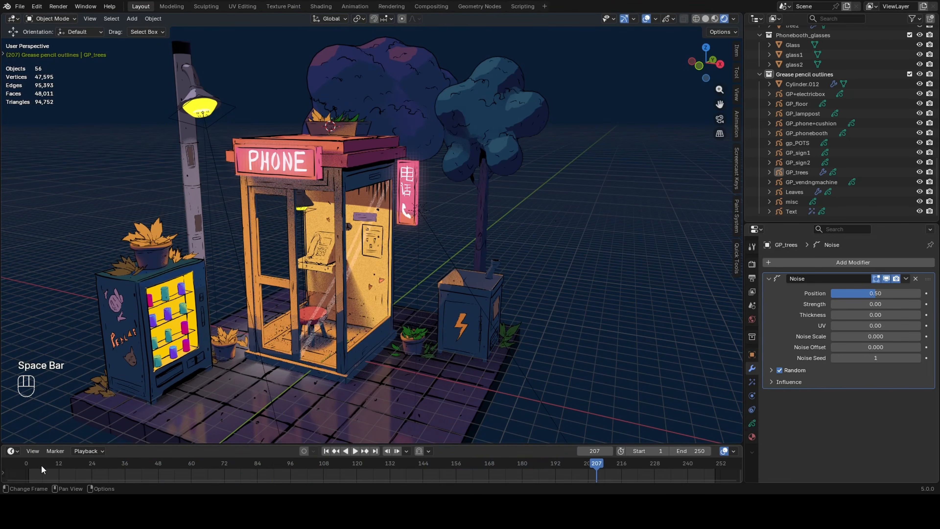
{"action": "left_click_drag", "start_coordinate": [30, 465], "coordinate": [28, 466]}
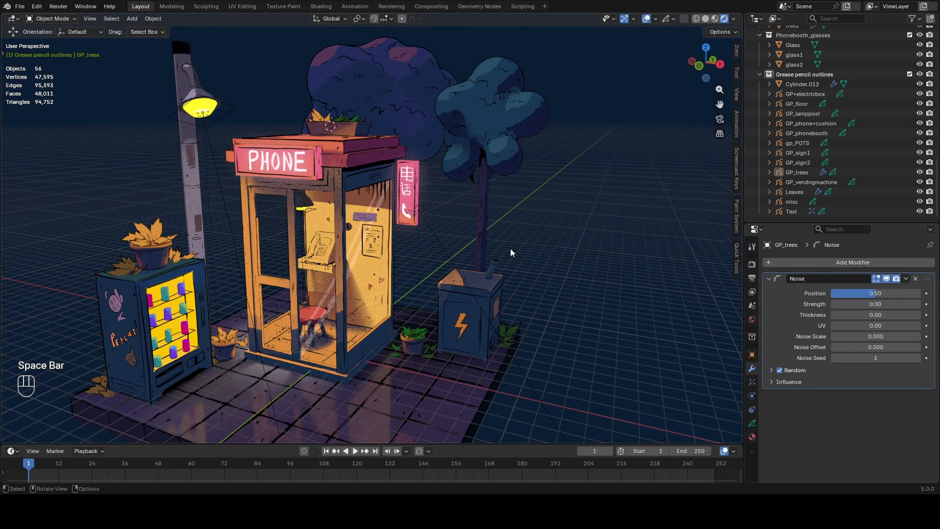
{"action": "key", "text": "space"}
{"action": "key", "text": "space"}
{"action": "middle_click_drag", "start_coordinate": [518, 242], "coordinate": [533, 230]}
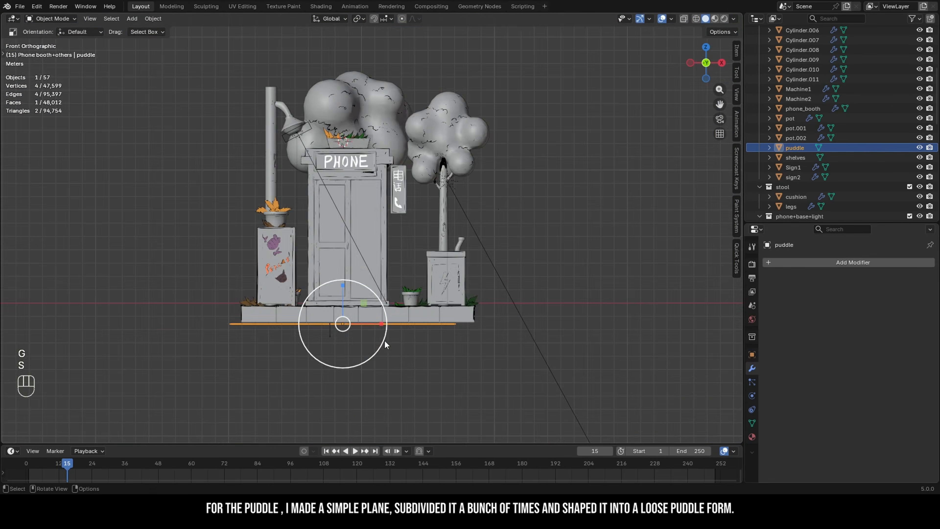
Add a Subdivision modifier to the puddle plane, raise its viewport level to 5 and apply it.
{"action": "left_click", "coordinate": [785, 262]}
{"action": "type", "text": "s"}
{"action": "key", "text": "Return"}
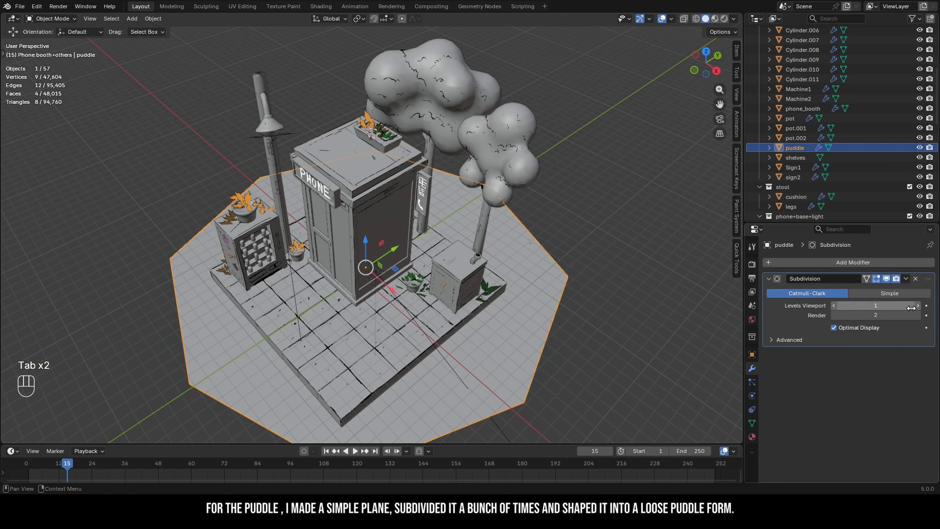
{"action": "left_click", "coordinate": [917, 307]}
{"action": "left_click", "coordinate": [917, 306]}
{"action": "left_click", "coordinate": [917, 307]}
{"action": "left_click", "coordinate": [917, 307]}
{"action": "key", "text": "ctrl+a"}
{"action": "key", "text": "Tab"}
{"action": "key", "text": "Tab"}
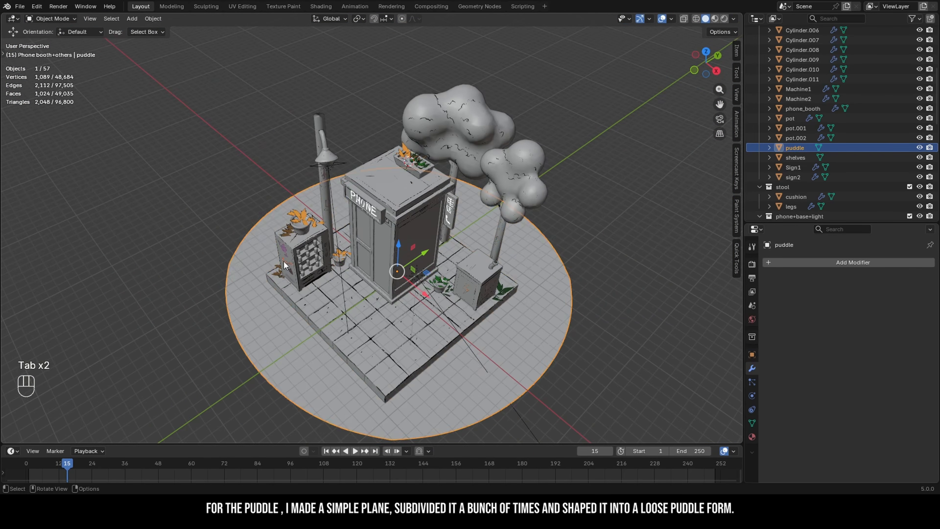
Pull the puddle's rim inward on the vending machine side by moving edge vertices with proportional editing.
{"action": "key", "text": "Tab"}
{"action": "left_click", "coordinate": [233, 260]}
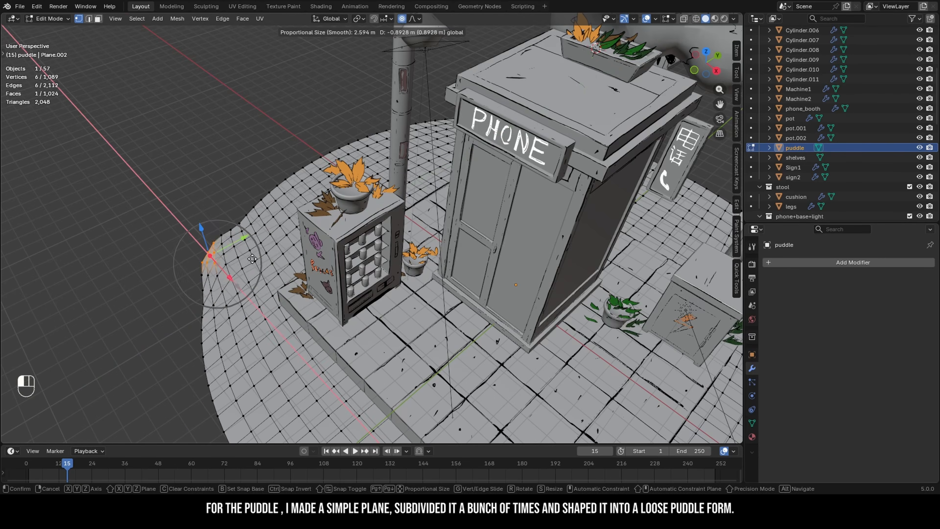
{"action": "key", "text": "ctrl+z"}
{"action": "key", "text": "ctrl+z"}
{"action": "key", "text": "ctrl+z"}
{"action": "key", "text": "g"}
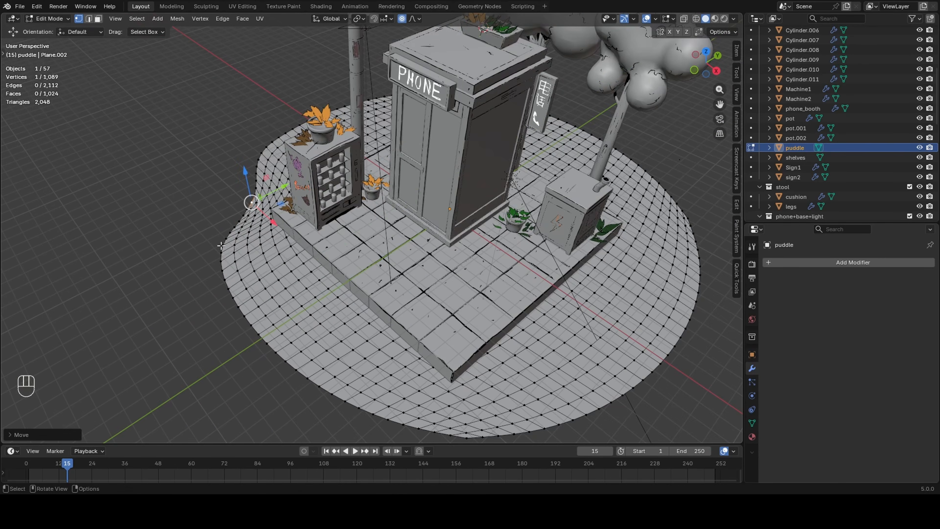
{"action": "key", "text": "ctrl+z"}
{"action": "key", "text": "g"}
{"action": "left_click", "coordinate": [489, 413]}
Try reshaping the puddle's rim at the front corner and beside the electric box, and undo those moves.
{"action": "key", "text": "g"}
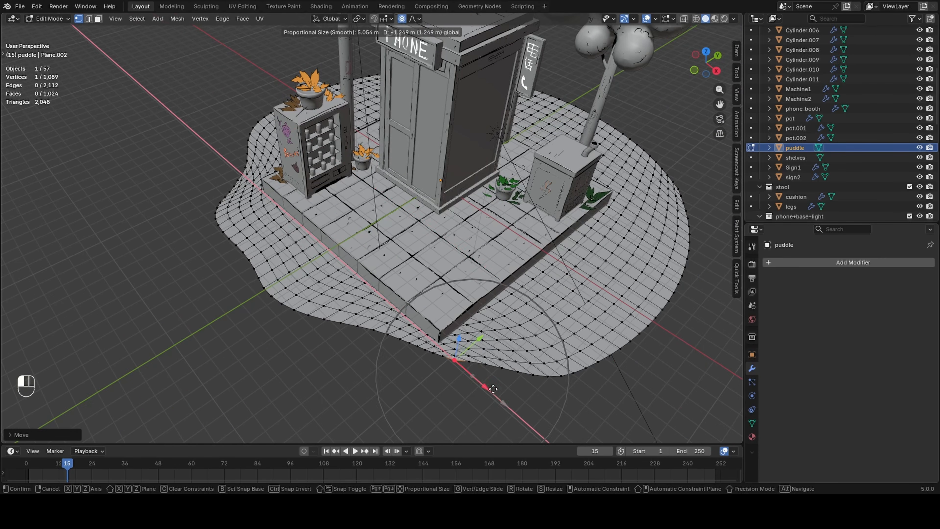
{"action": "key", "text": "x"}
{"action": "left_click_drag", "start_coordinate": [623, 262], "coordinate": [644, 294]}
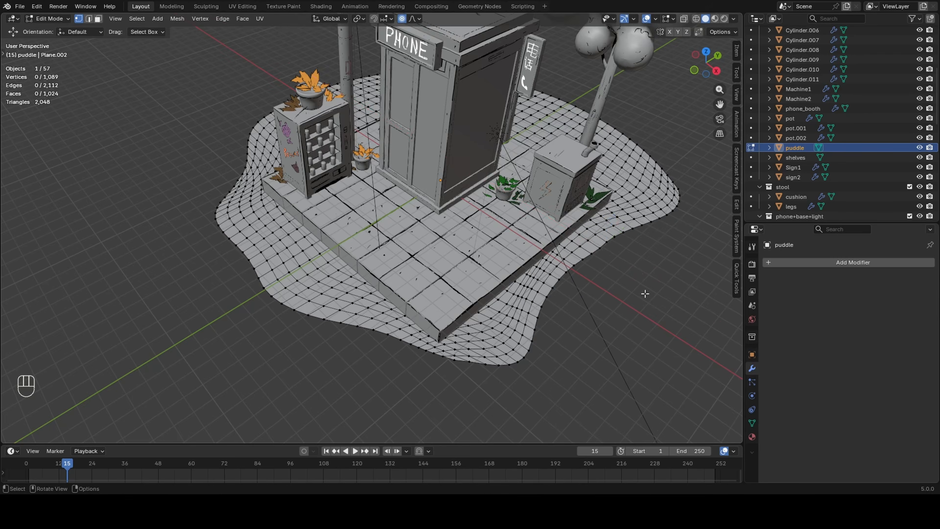
{"action": "key", "text": "ctrl+z"}
{"action": "key", "text": "ctrl+z"}
{"action": "key", "text": "ctrl+z"}
{"action": "key", "text": "ctrl+z"}
{"action": "key", "text": "ctrl+z"}
{"action": "key", "text": "ctrl+z"}
{"action": "key", "text": "ctrl+z"}
Pull the puddle's rim into wavy curves at the front corner and around the electric box with proportional editing.
{"action": "left_click_drag", "start_coordinate": [374, 437], "coordinate": [371, 399]}
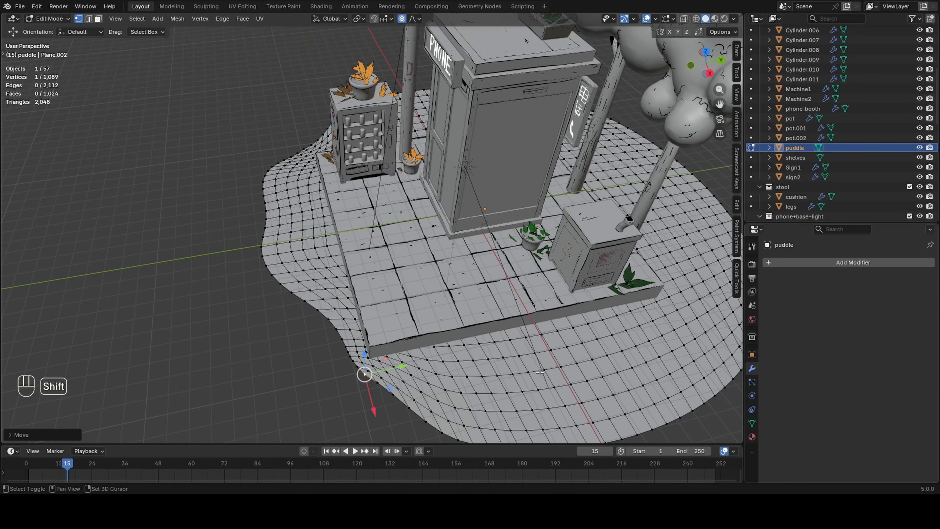
{"action": "middle_click_drag", "start_coordinate": [440, 370], "coordinate": [387, 317], "text": "shift"}
{"action": "left_click", "coordinate": [498, 388]}
{"action": "left_click_drag", "start_coordinate": [510, 415], "coordinate": [482, 332]}
{"action": "left_click", "coordinate": [704, 252]}
{"action": "left_click_drag", "start_coordinate": [719, 268], "coordinate": [658, 205]}
{"action": "left_click_drag", "start_coordinate": [678, 183], "coordinate": [654, 190]}
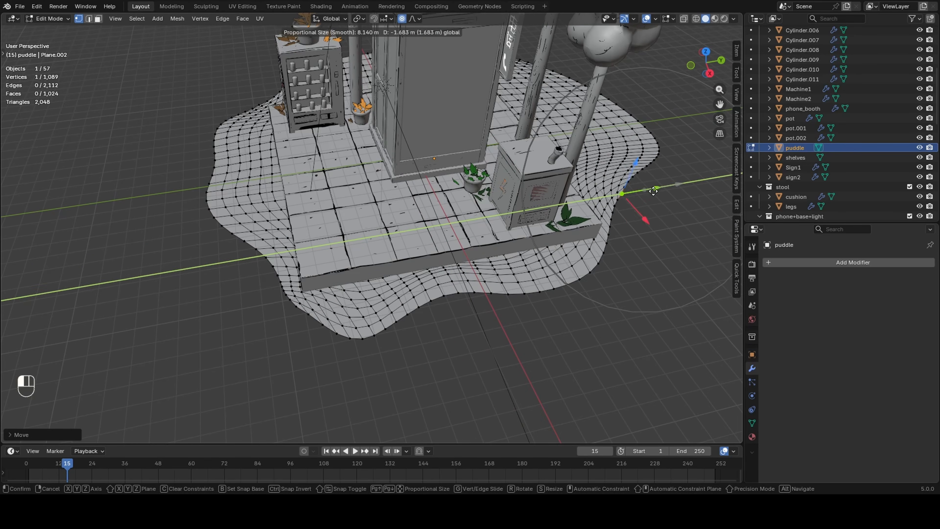
Shape the puddle's rim behind the trees and around the back of the base into uneven curves with proportional editing.
{"action": "middle_click_drag", "start_coordinate": [644, 208], "coordinate": [570, 234]}
{"action": "left_click", "coordinate": [479, 260]}
{"action": "left_click_drag", "start_coordinate": [513, 277], "coordinate": [407, 225]}
{"action": "middle_click_drag", "start_coordinate": [462, 244], "coordinate": [389, 237]}
{"action": "left_click", "coordinate": [536, 250]}
{"action": "left_click_drag", "start_coordinate": [550, 270], "coordinate": [503, 237]}
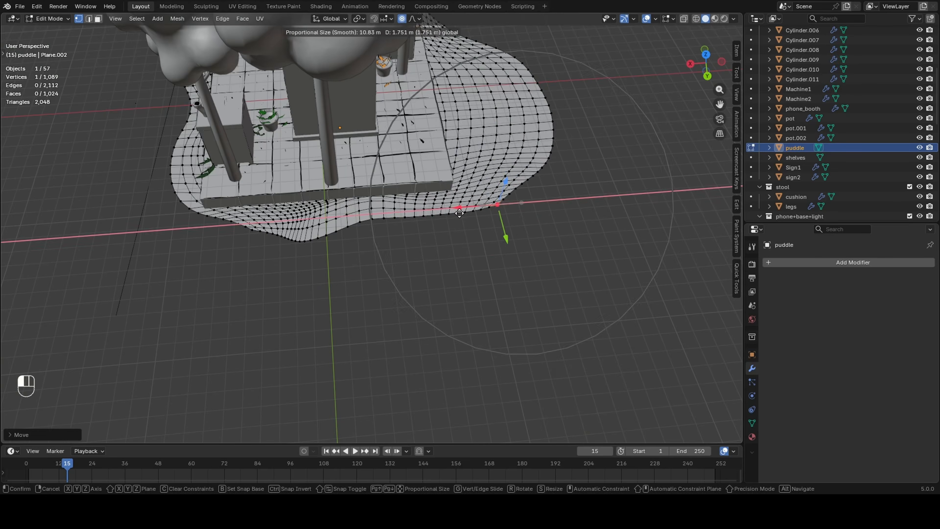
{"action": "middle_click_drag", "start_coordinate": [503, 237], "coordinate": [444, 260]}
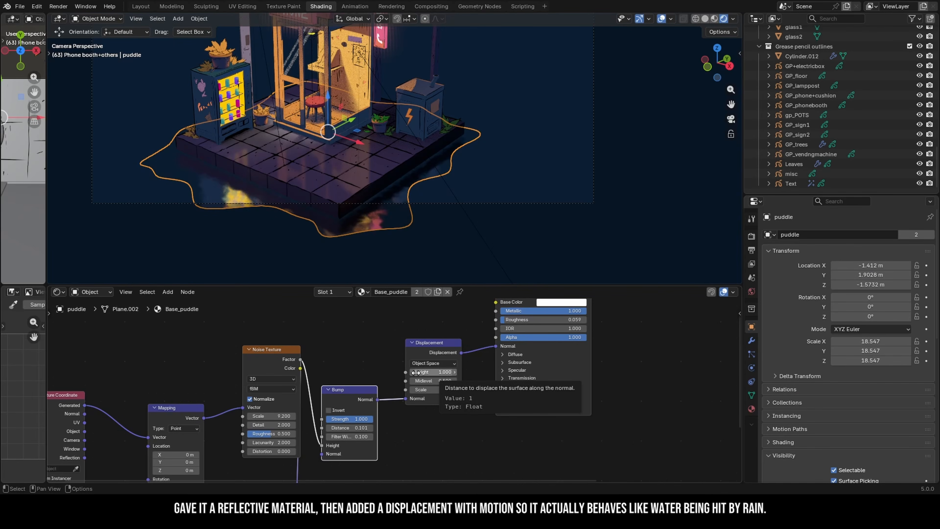
Set the Displacement node's height to 0.800 in the Base_puddle material and test a lower Bump strength.
{"action": "left_click", "coordinate": [413, 372]}
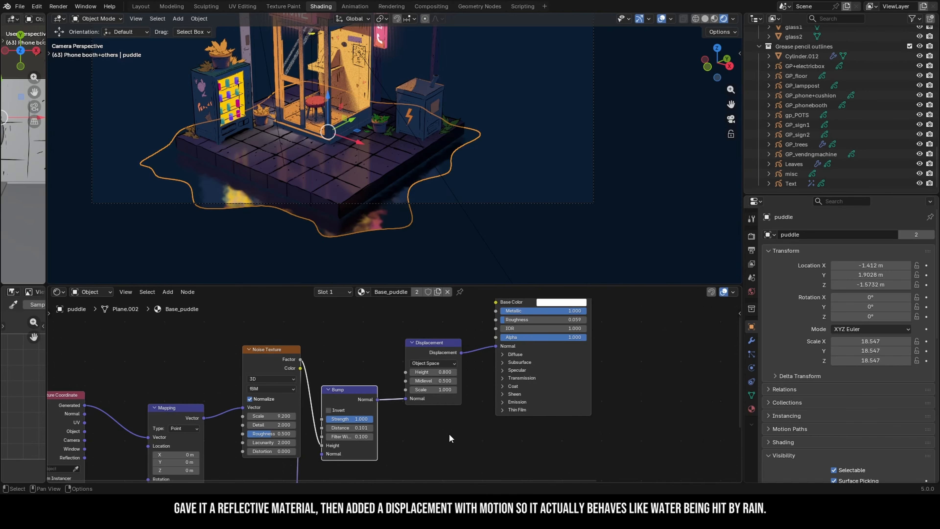
{"action": "scroll", "coordinate": [406, 440], "scroll_direction": "down", "scroll_amount": 1}
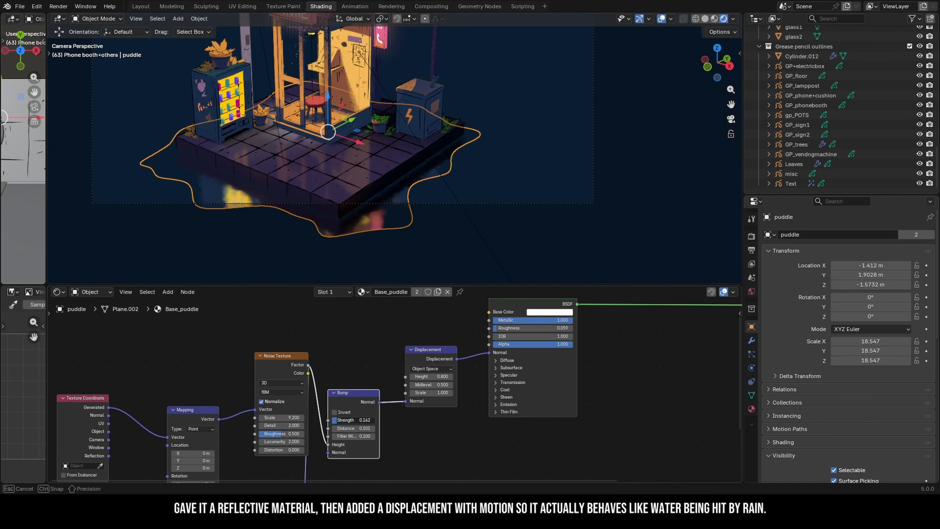
{"action": "left_click_drag", "start_coordinate": [353, 420], "coordinate": [342, 419]}
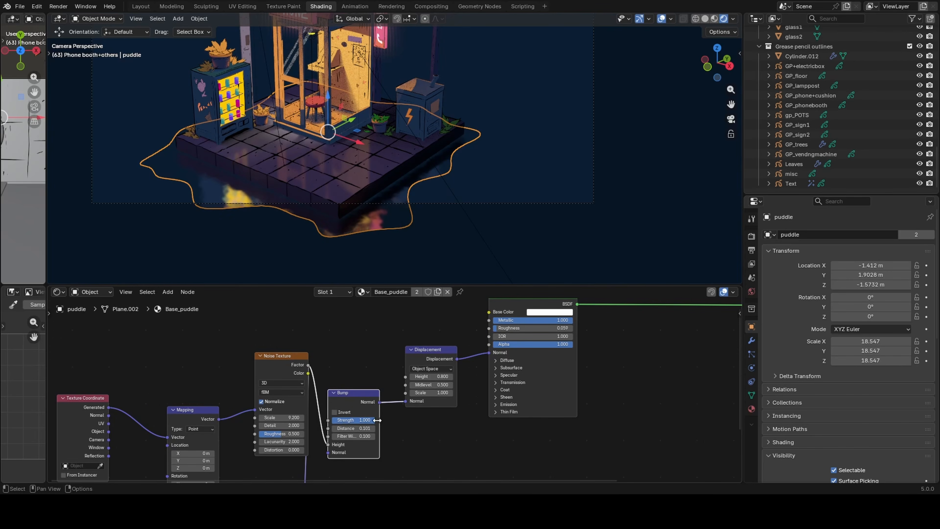
{"action": "middle_click_drag", "start_coordinate": [352, 365], "coordinate": [343, 384]}
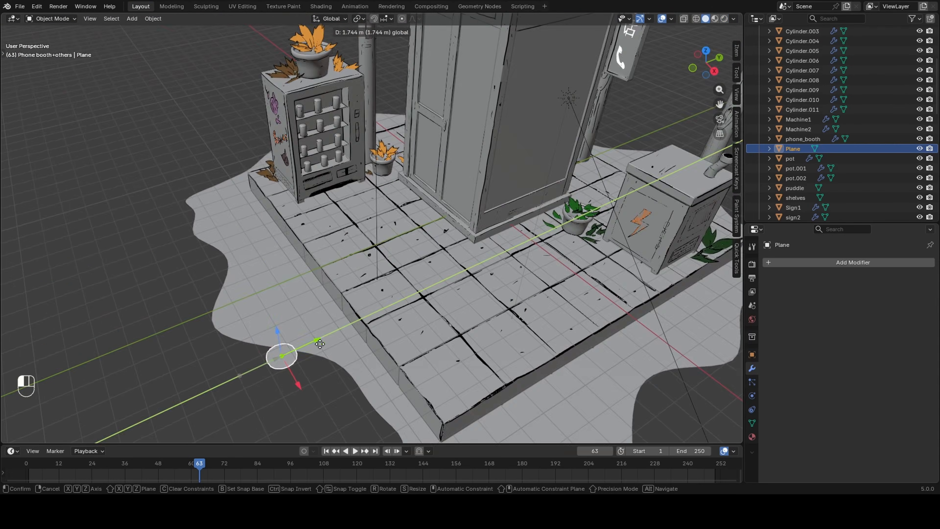
Duplicate the small oval droplet plane beside the puddle and scale the copies to different sizes.
{"action": "scroll", "coordinate": [367, 342], "scroll_direction": "up", "scroll_amount": 5}
{"action": "middle_click_drag", "start_coordinate": [367, 342], "coordinate": [395, 352], "text": "shift"}
{"action": "key", "text": "shift+d"}
{"action": "key", "text": "s"}
{"action": "left_click_drag", "start_coordinate": [522, 337], "coordinate": [510, 329]}
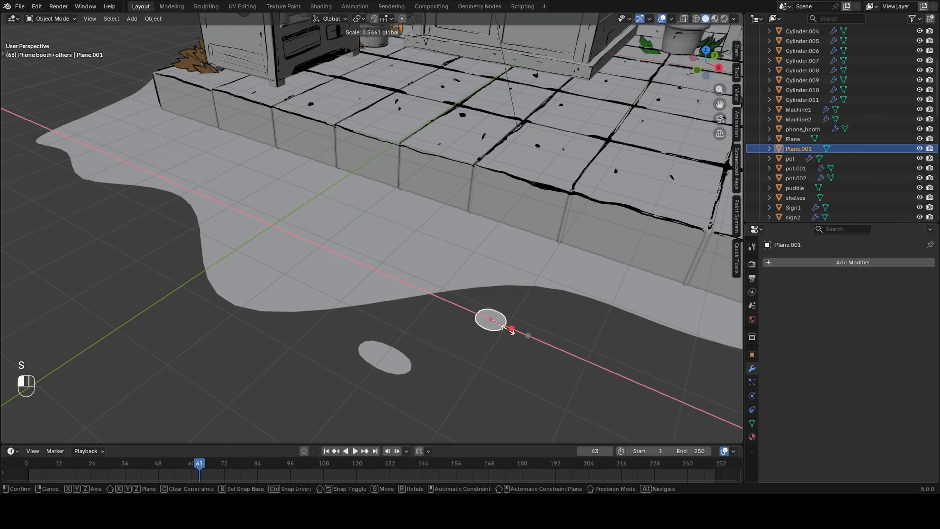
{"action": "key", "text": "shift+d"}
{"action": "key", "text": "s"}
Scatter more droplet copies around the puddle's rim and join the droplet planes into one object.
{"action": "key", "text": "shift+d"}
{"action": "key", "text": "g"}
{"action": "left_click_drag", "start_coordinate": [455, 125], "coordinate": [455, 140]}
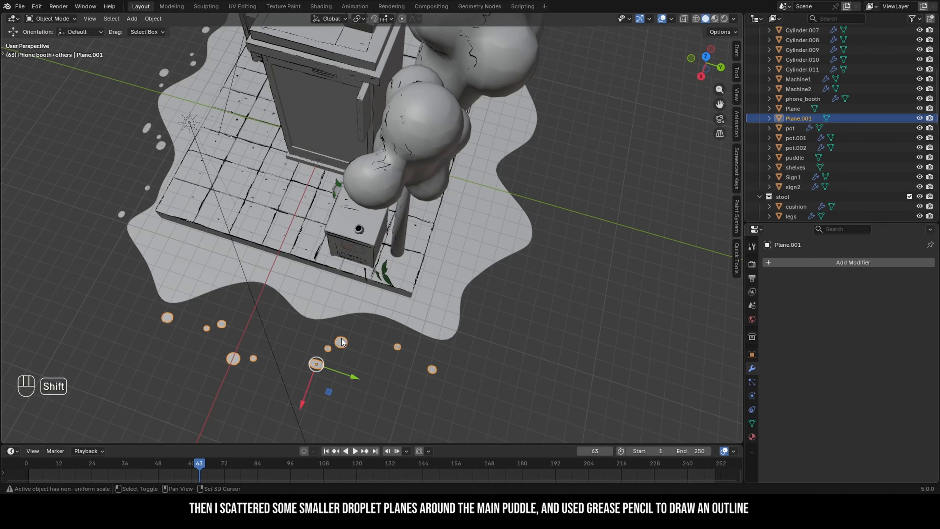
{"action": "left_click_drag", "start_coordinate": [220, 333], "coordinate": [229, 323]}
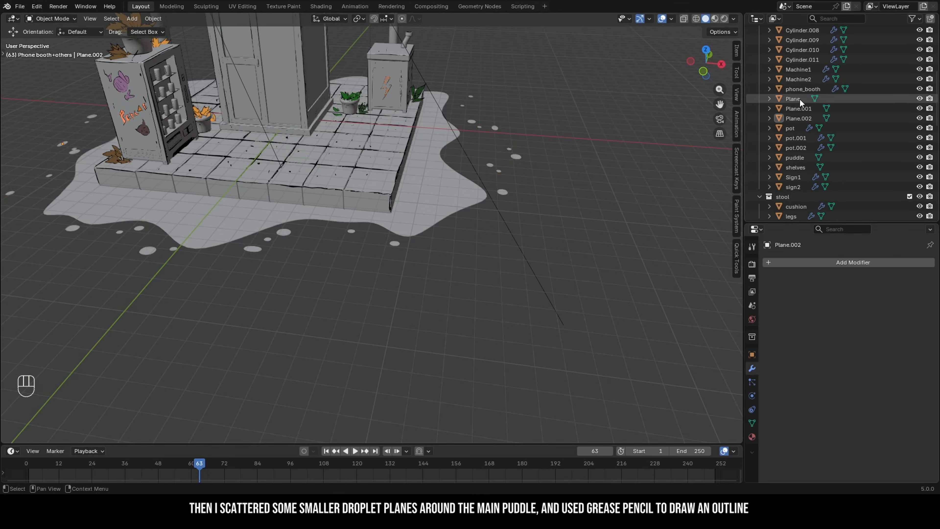
{"action": "key", "text": "ctrl+j"}
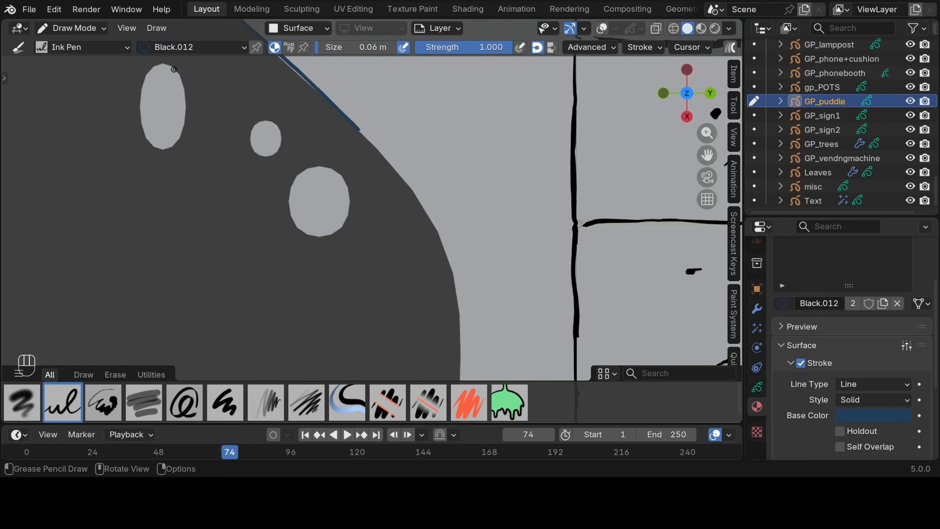
Outline the oval droplet and the puddle's wavy rim behind the trees and base on GP_puddle with the Ink Pen, and return to the camera view.
{"action": "left_click_drag", "start_coordinate": [311, 67], "coordinate": [274, 120]}
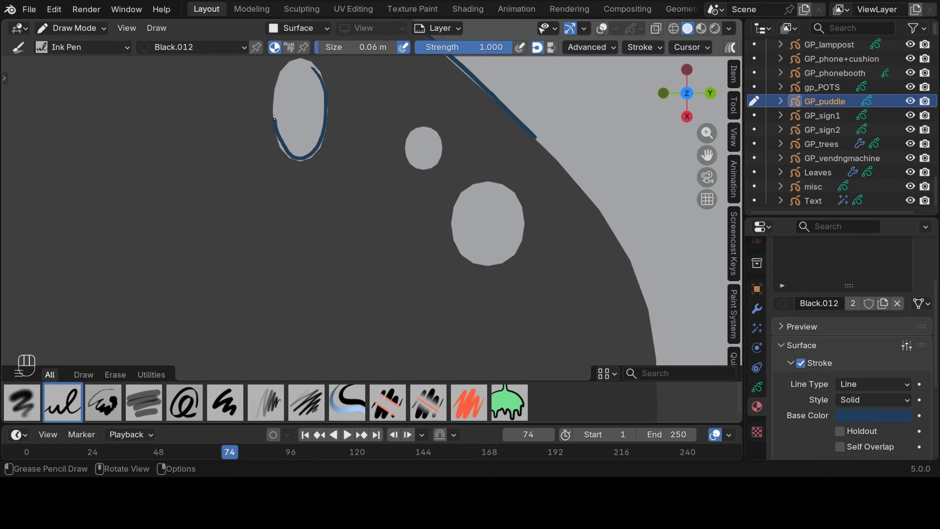
{"action": "left_click_drag", "start_coordinate": [529, 298], "coordinate": [413, 245], "text": "shift"}
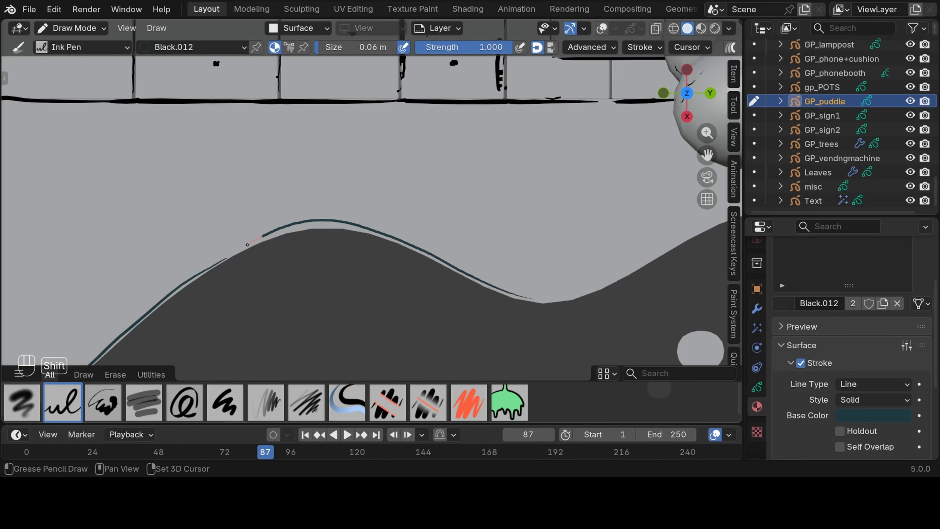
{"action": "left_click_drag", "start_coordinate": [247, 245], "coordinate": [223, 261], "text": "shift"}
{"action": "middle_click_drag", "start_coordinate": [514, 246], "coordinate": [162, 230], "text": "shift"}
{"action": "left_click_drag", "start_coordinate": [438, 185], "coordinate": [428, 186], "text": "shift"}
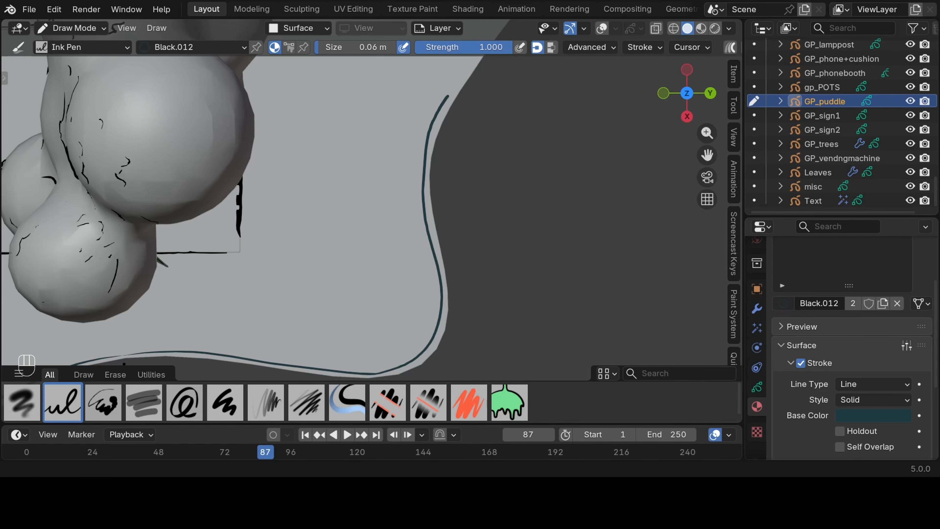
{"action": "key", "text": "KP_0"}
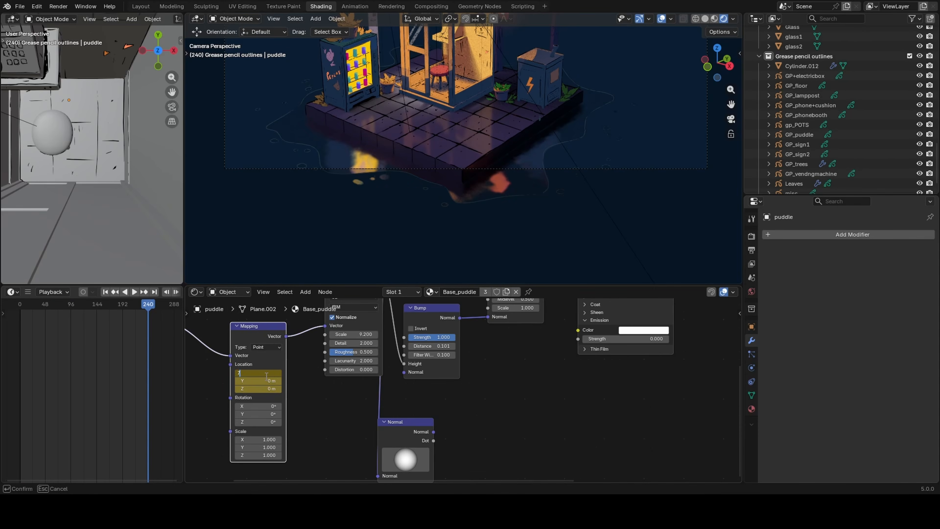
Animate the puddle water by keyframing the Base_puddle Mapping node's X location, using 7.5 m, and preview the motion.
{"action": "right_click", "coordinate": [266, 373]}
{"action": "left_click", "coordinate": [208, 296]}
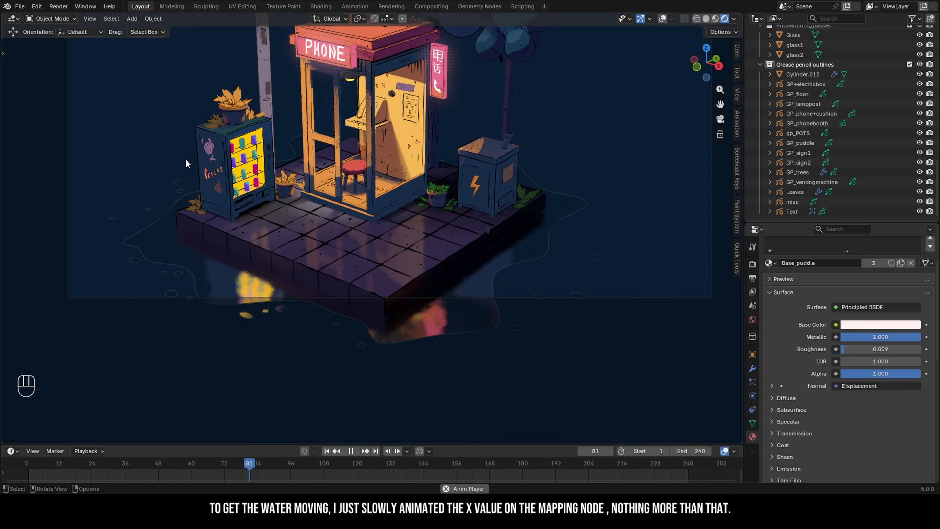
{"action": "key", "text": "space"}
{"action": "left_click", "coordinate": [320, 6]}
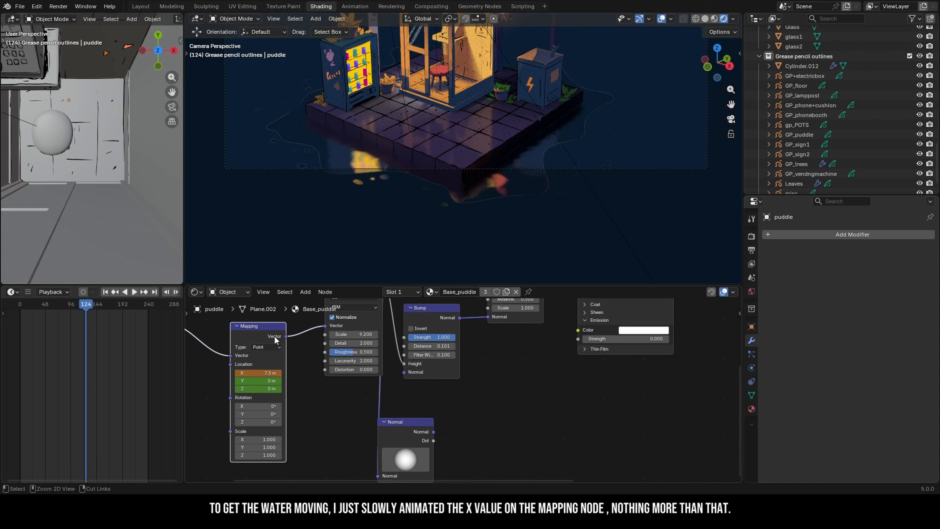
{"action": "right_click", "coordinate": [263, 373]}
{"action": "left_click_drag", "start_coordinate": [138, 303], "coordinate": [89, 300]}
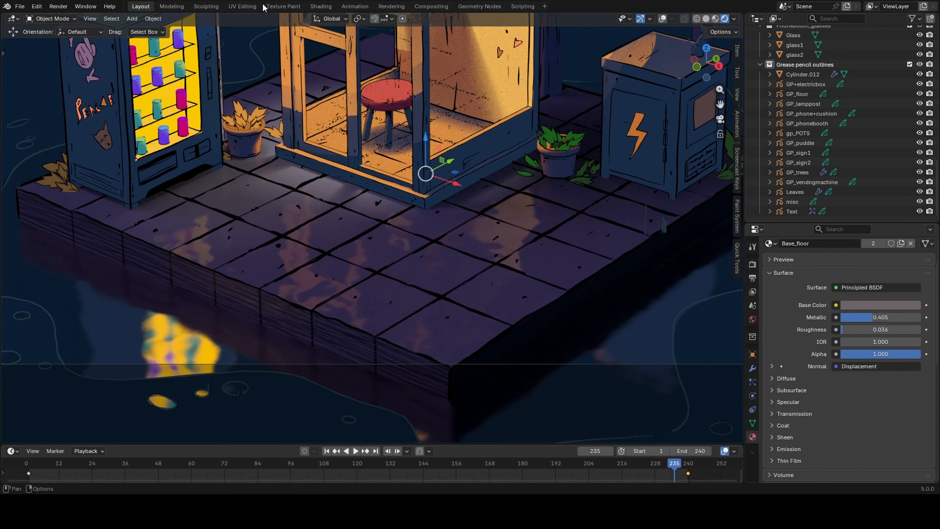
Examine the Base_floor material's Texture Coordinate and Mapping nodes during playback of the floor reflections.
{"action": "left_click", "coordinate": [320, 6]}
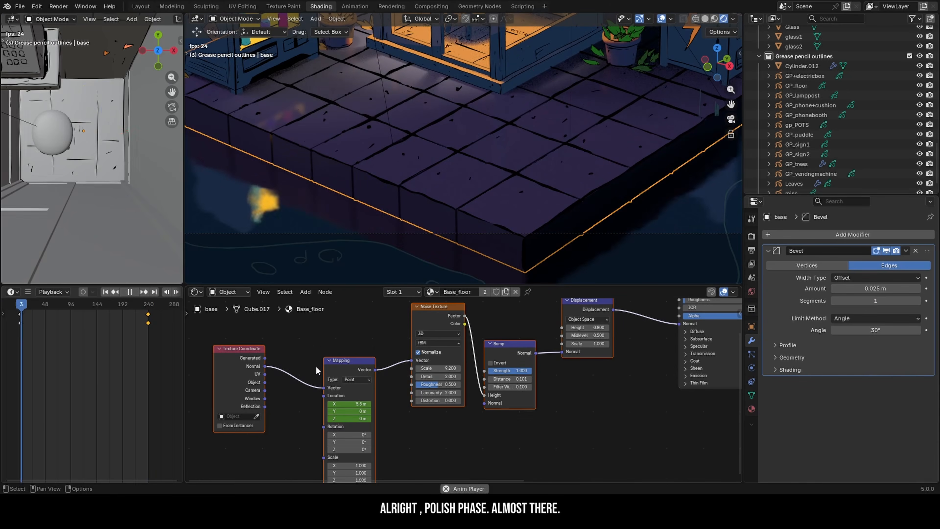
{"action": "scroll", "coordinate": [361, 363], "scroll_direction": "down", "scroll_amount": 1}
{"action": "left_click_drag", "start_coordinate": [277, 377], "coordinate": [321, 379]}
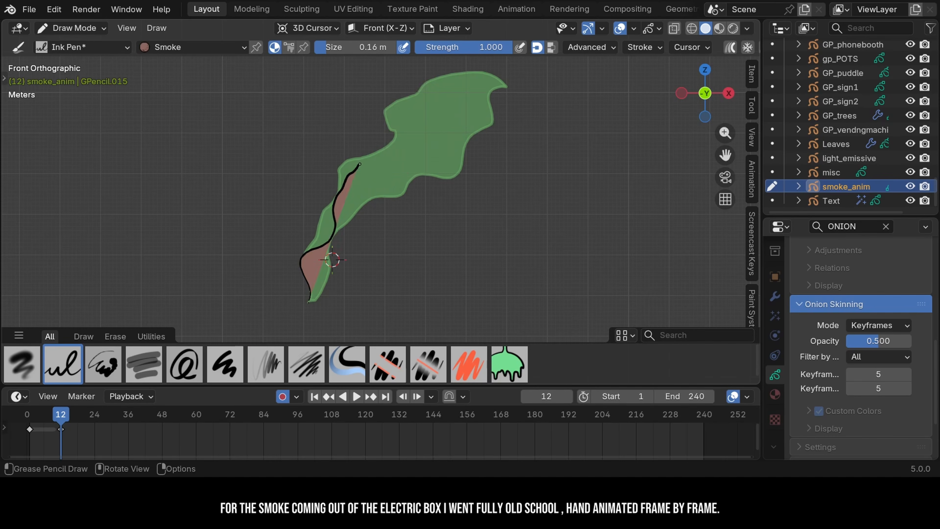
Draw the filled smoke shape on smoke_anim at frames 12 and 24 with the Smoke material, and scrub the timeline to check it.
{"action": "left_click_drag", "start_coordinate": [360, 164], "coordinate": [481, 84]}
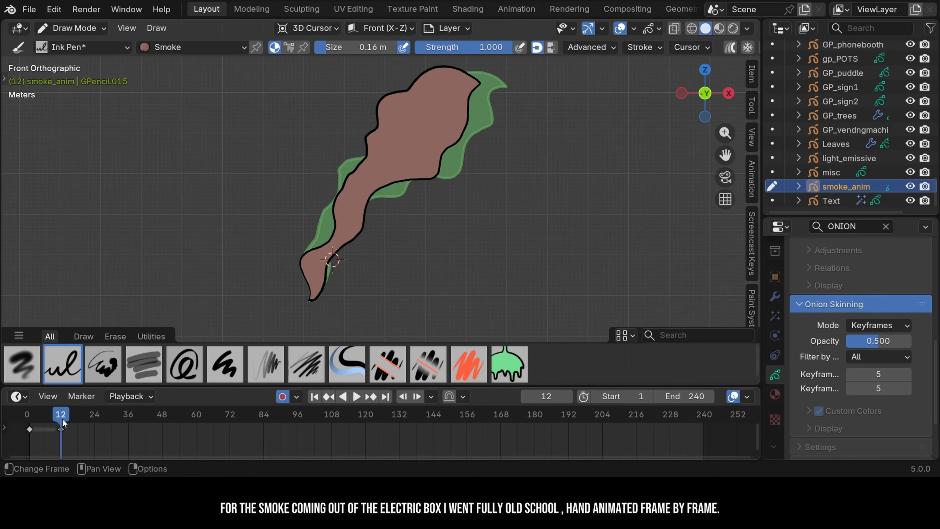
{"action": "left_click_drag", "start_coordinate": [63, 418], "coordinate": [95, 432]}
{"action": "left_click_drag", "start_coordinate": [311, 300], "coordinate": [315, 277]}
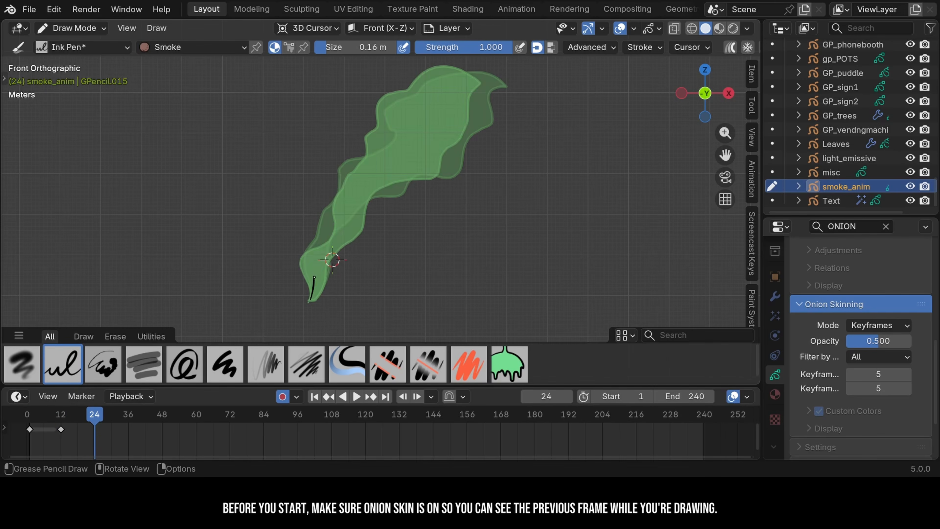
{"action": "left_click_drag", "start_coordinate": [476, 81], "coordinate": [372, 222]}
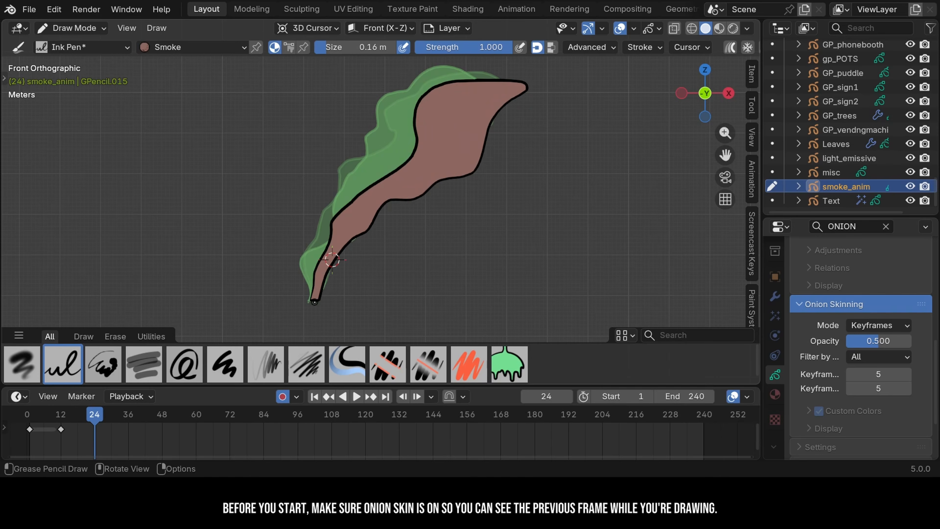
{"action": "left_click_drag", "start_coordinate": [39, 420], "coordinate": [84, 419]}
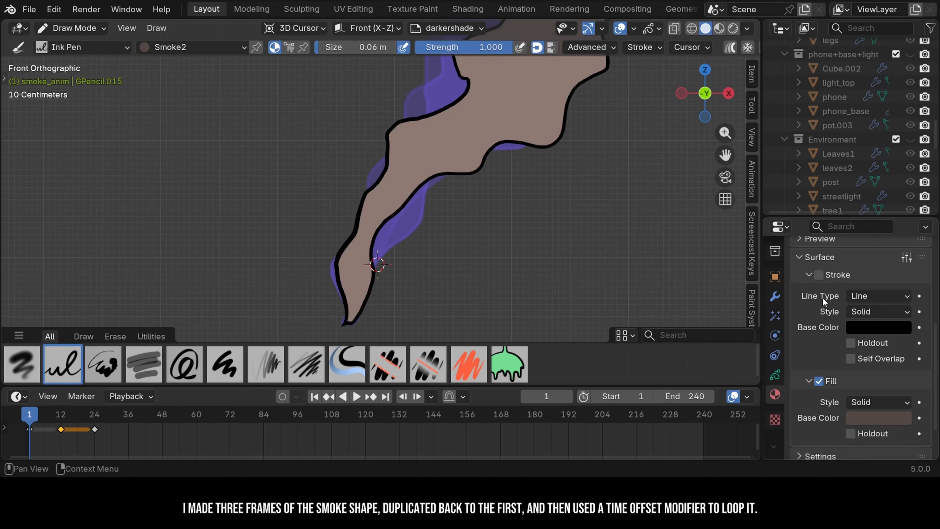
Shade the smoke drawings at frames 1, 12 and 24 with dark Smoke2 strokes on the darkershade layer.
{"action": "middle_click_drag", "start_coordinate": [400, 220], "coordinate": [316, 259], "text": "shift"}
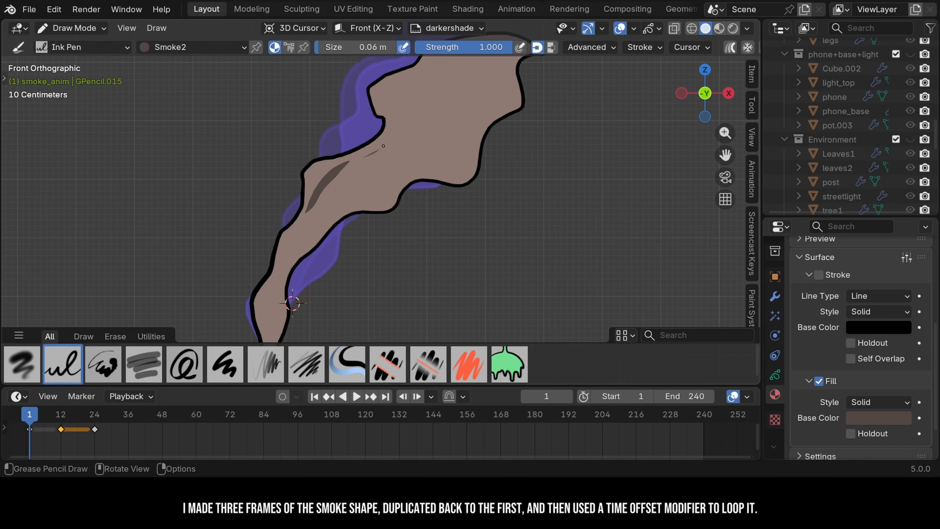
{"action": "key", "text": "Up"}
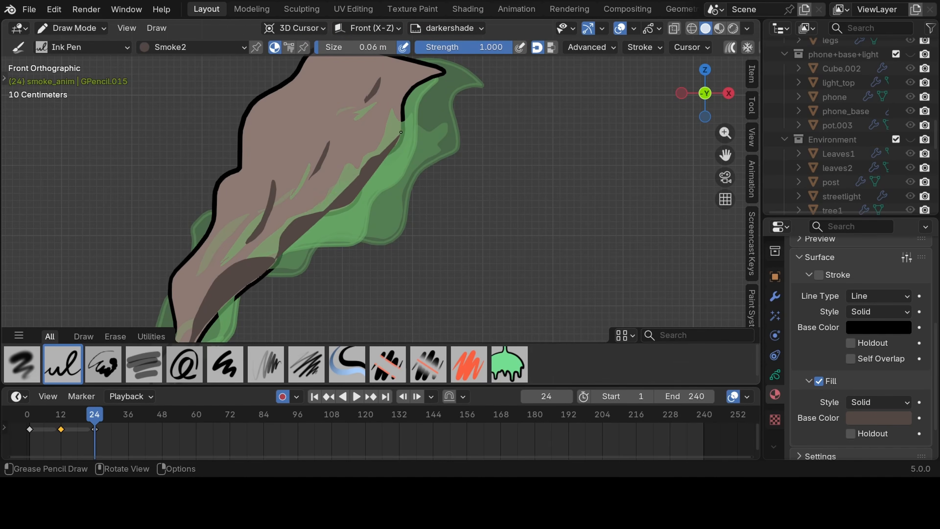
{"action": "scroll", "coordinate": [370, 186], "scroll_direction": "down", "scroll_amount": 5}
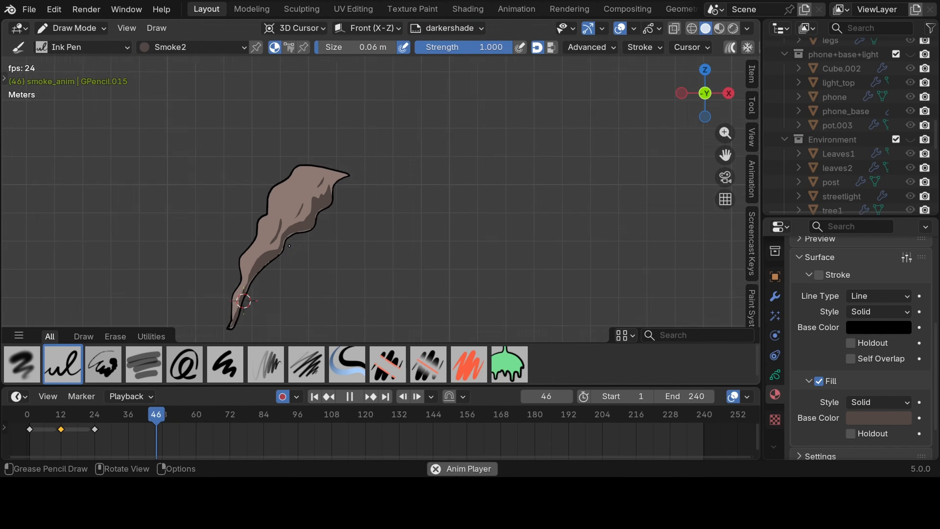
Slide smoke_anim along X above the electric box's pipe and check the smoke animation in the rendered scene.
{"action": "left_click", "coordinate": [774, 296]}
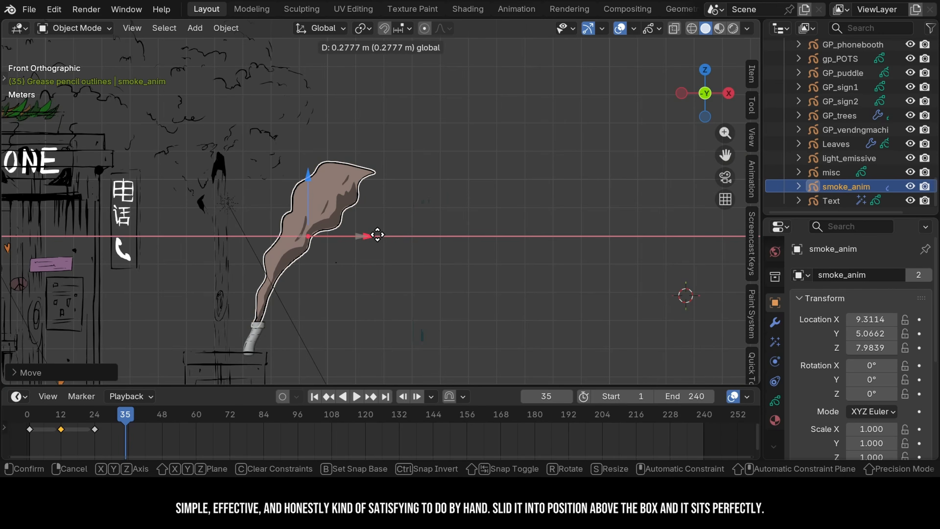
{"action": "left_click", "coordinate": [377, 234]}
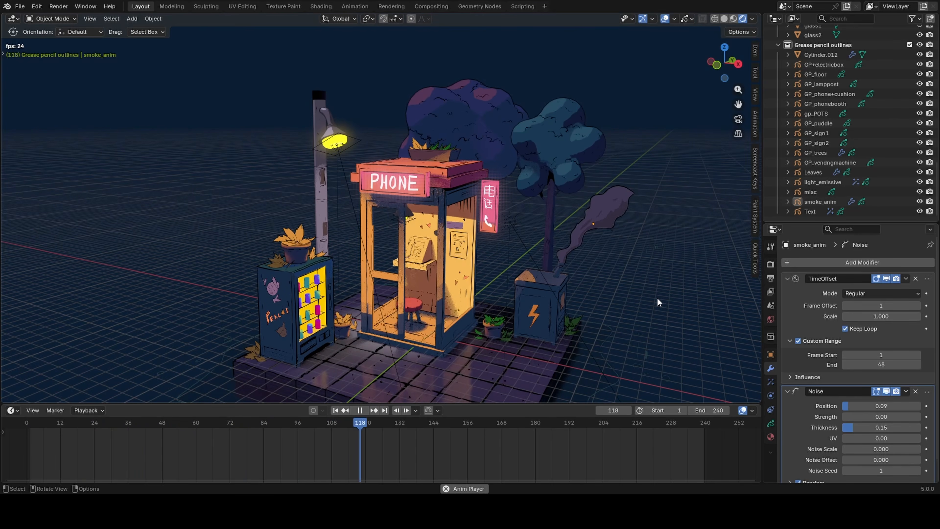
{"action": "key", "text": "space"}
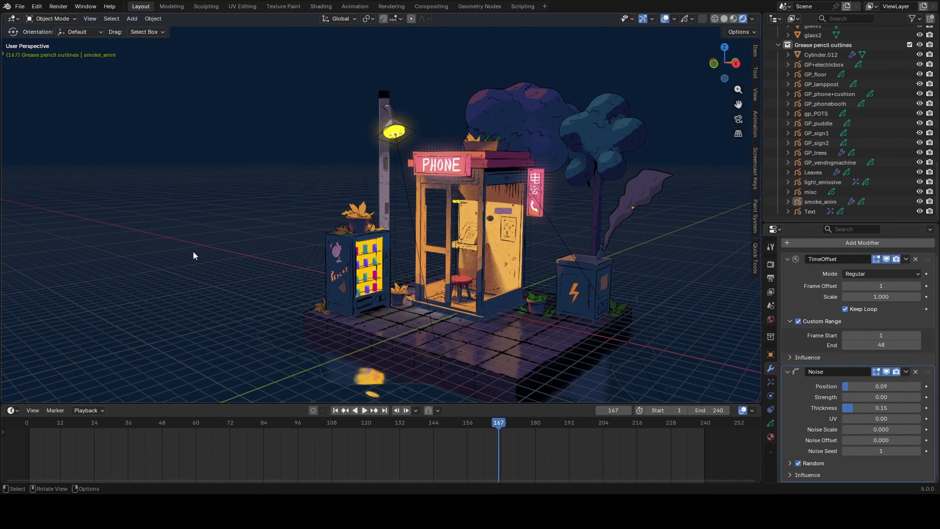
Paste the three light ray objects into the scene and rotate and move them beneath the streetlight.
{"action": "key", "text": "ctrl+v"}
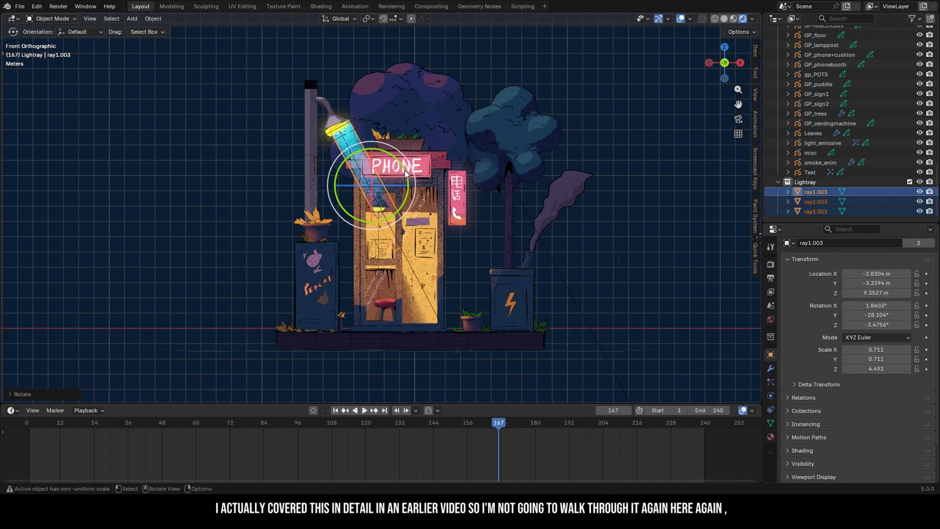
{"action": "left_click_drag", "start_coordinate": [411, 181], "coordinate": [396, 181]}
{"action": "key", "text": "r"}
{"action": "key", "text": "g"}
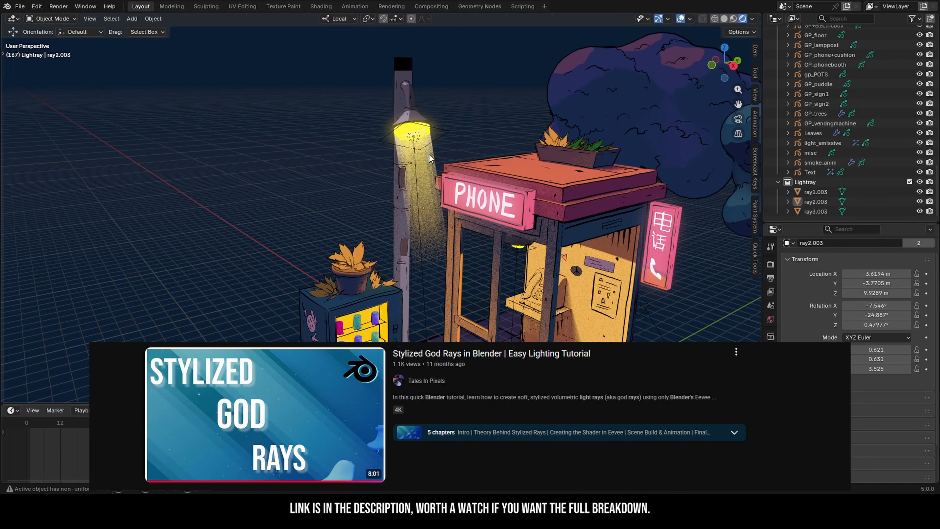
Rotate all three light rays and shift them in their local XY plane under the streetlight's head, and check the scene in playback.
{"action": "left_click", "coordinate": [821, 192]}
{"action": "left_click", "coordinate": [818, 211], "text": "shift"}
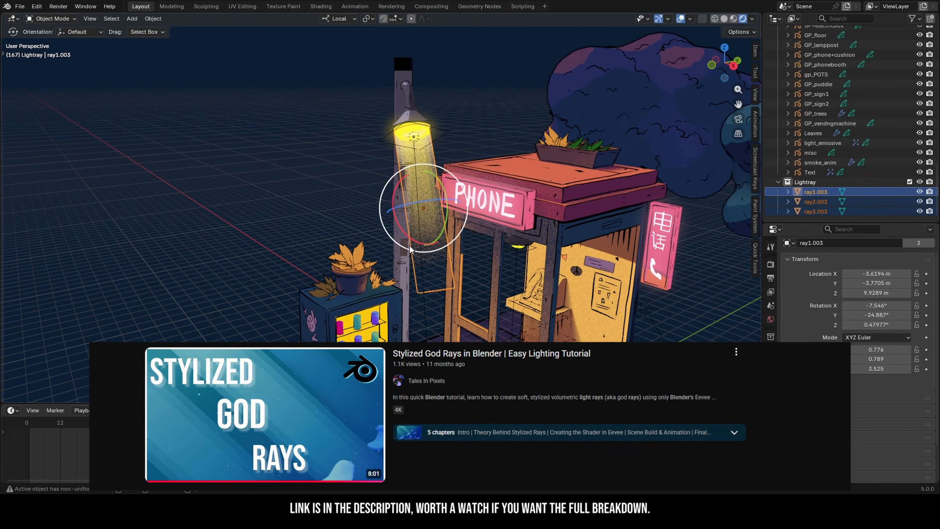
{"action": "left_click_drag", "start_coordinate": [410, 248], "coordinate": [407, 248]}
{"action": "key", "text": "g"}
{"action": "left_click_drag", "start_coordinate": [452, 207], "coordinate": [447, 207]}
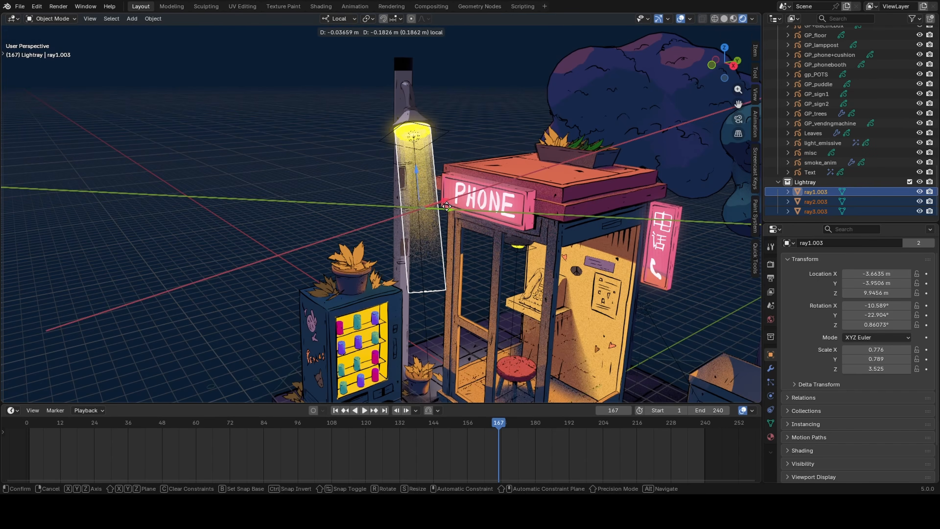
{"action": "left_click", "coordinate": [422, 204]}
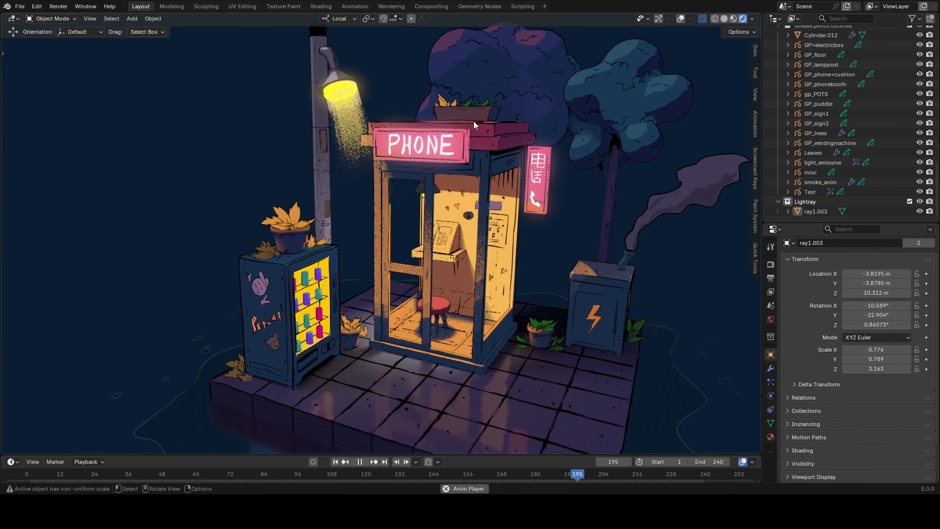
{"action": "mouse_move", "coordinate": [505, 128]}
{"action": "middle_mouse_down"}
{"action": "mouse_move", "coordinate": [503, 113]}
{"action": "mouse_move", "coordinate": [513, 115]}
{"action": "middle_mouse_up"}
{"action": "scroll", "coordinate": [513, 115], "scroll_direction": "down", "scroll_amount": 2}
{"action": "key", "text": "space"}
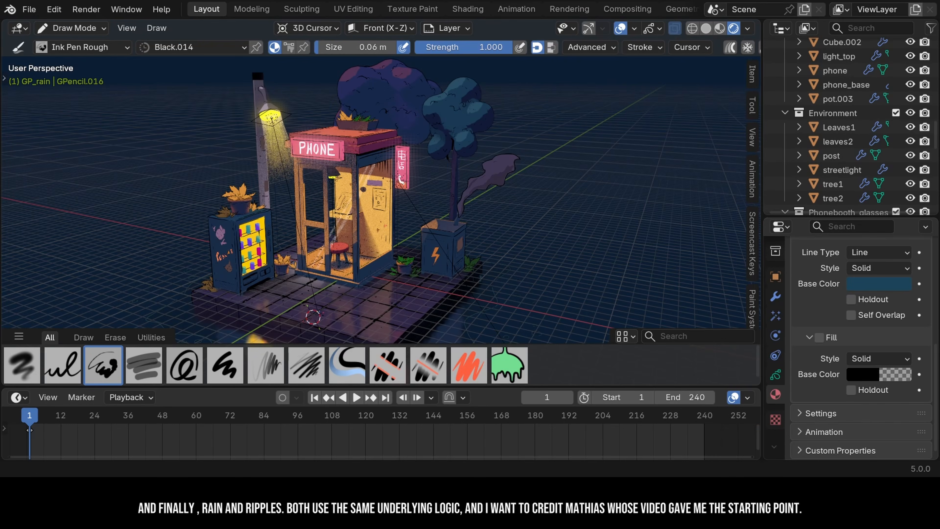
Set the stroke base color of GP_rain's Black.014 material to light cyan, hue 0.479, saturation 0.513 and value 1.000.
{"action": "left_click", "coordinate": [855, 288]}
{"action": "left_click_drag", "start_coordinate": [900, 110], "coordinate": [900, 31]}
{"action": "left_click_drag", "start_coordinate": [837, 77], "coordinate": [828, 61]}
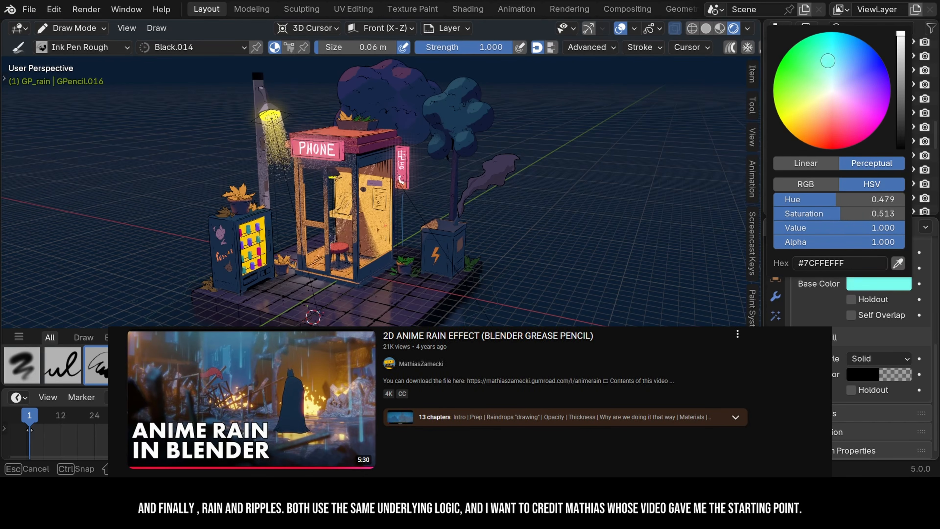
Set the relative Y offset factor of GP_rain's Array modifier to 80 to spread the rain strokes across the scene.
{"action": "middle_click_drag", "start_coordinate": [366, 203], "coordinate": [441, 159]}
{"action": "scroll", "coordinate": [368, 211], "scroll_direction": "up", "scroll_amount": 3}
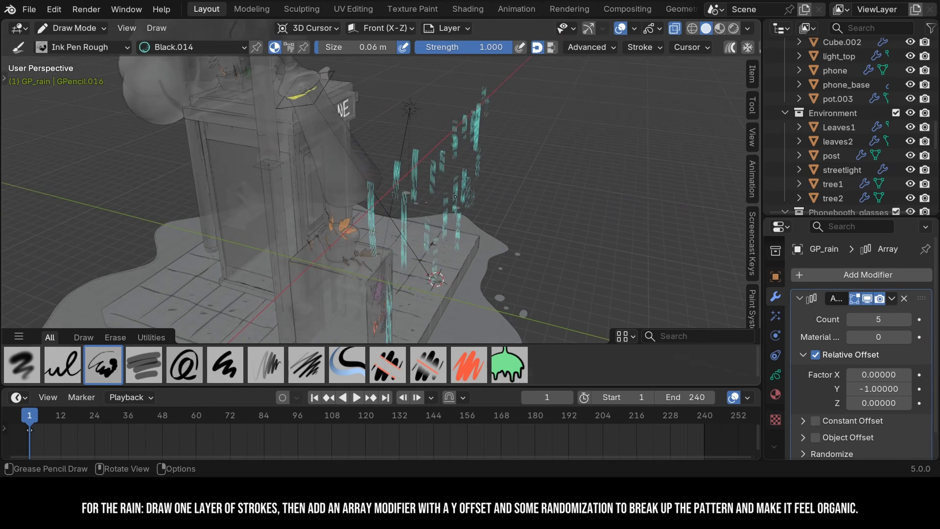
{"action": "left_click_drag", "start_coordinate": [867, 388], "coordinate": [910, 388]}
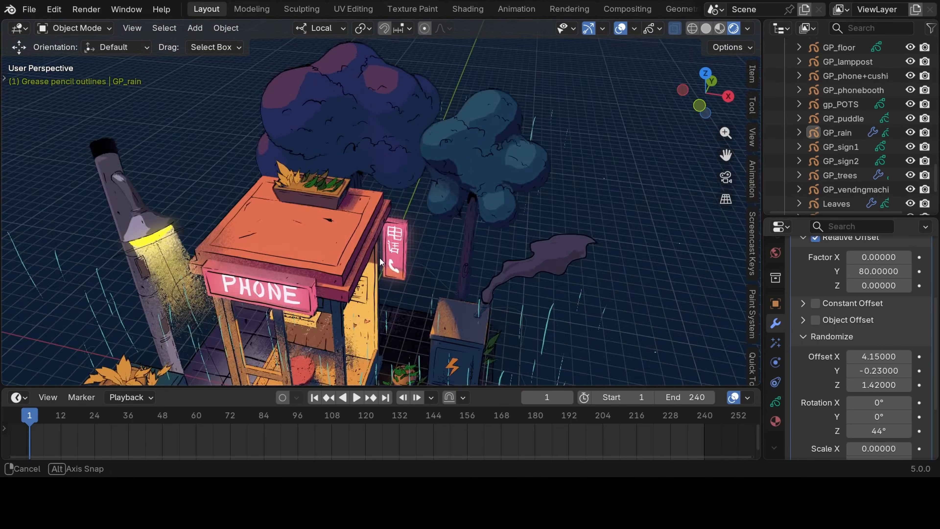
Set the Array modifier's random scale to X 0.01, Y 0.01 and Z 0.04 for the rain, and check the strokes around the booth.
{"action": "middle_click_drag", "start_coordinate": [500, 318], "coordinate": [508, 197], "text": "shift"}
{"action": "scroll", "coordinate": [829, 354], "scroll_direction": "down", "scroll_amount": 3}
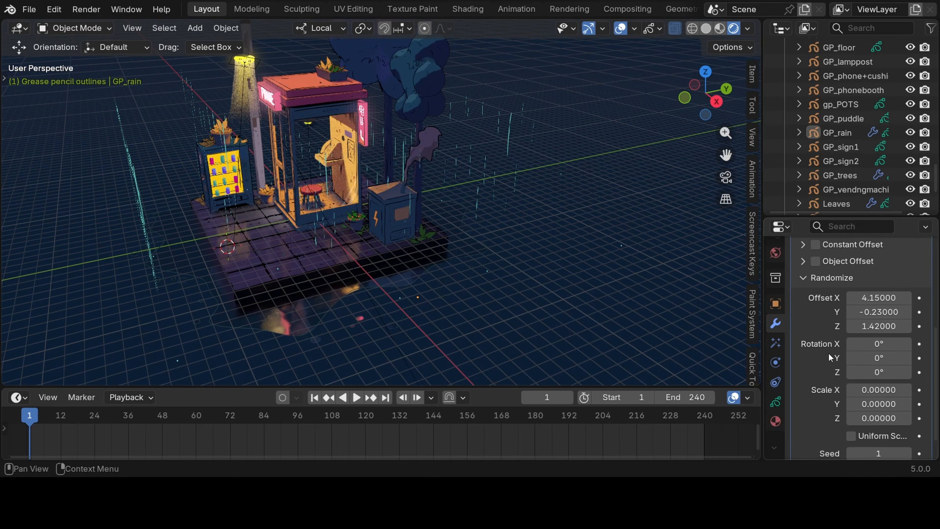
{"action": "left_click", "coordinate": [906, 404]}
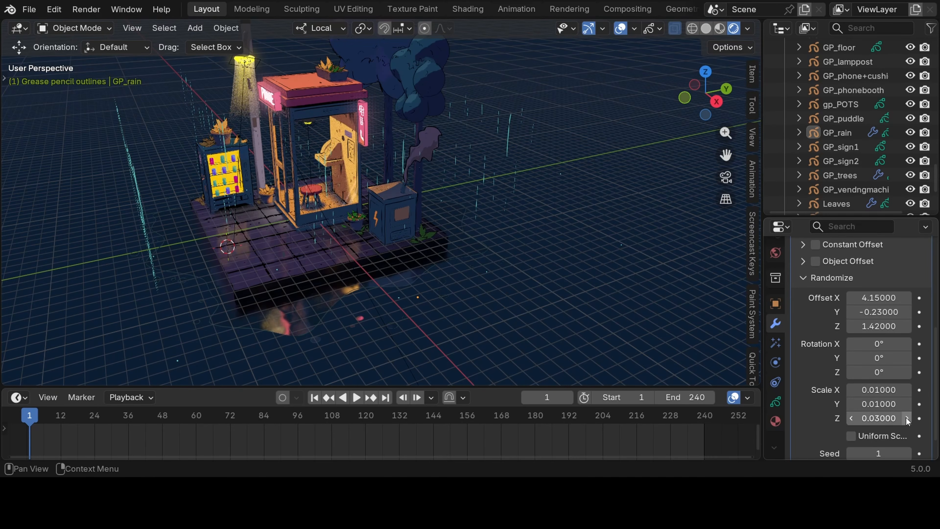
{"action": "left_click", "coordinate": [906, 420]}
{"action": "middle_click_drag", "start_coordinate": [399, 258], "coordinate": [454, 248]}
{"action": "scroll", "coordinate": [457, 217], "scroll_direction": "up", "scroll_amount": 5}
{"action": "scroll", "coordinate": [458, 217], "scroll_direction": "down", "scroll_amount": 3}
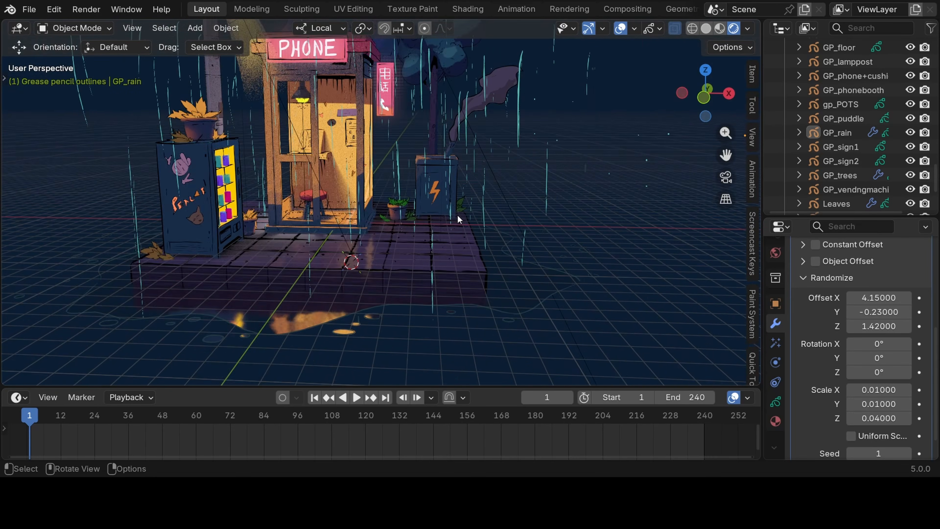
Add an Offset modifier to GP_rain and expand its general settings.
{"action": "scroll", "coordinate": [457, 218], "scroll_direction": "down", "scroll_amount": 5}
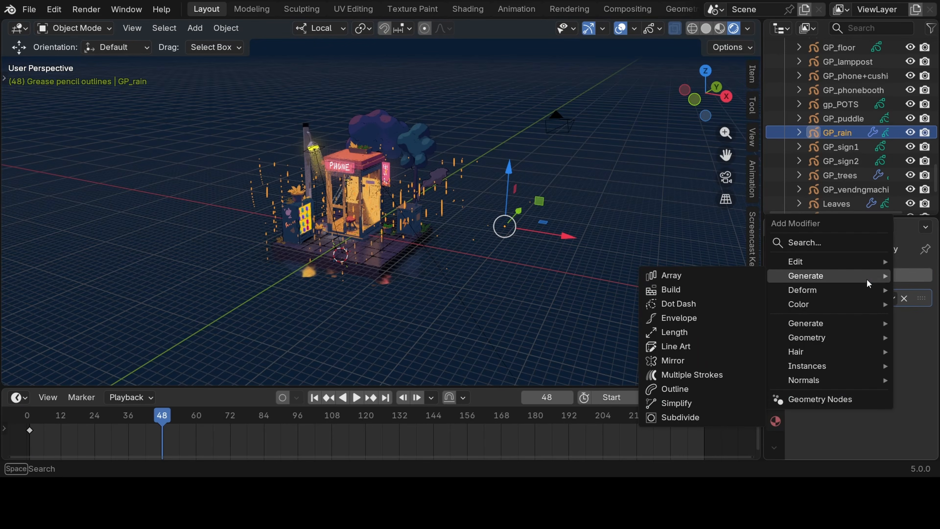
{"action": "mouse_move", "coordinate": [866, 289]}
{"action": "left_click", "coordinate": [708, 348]}
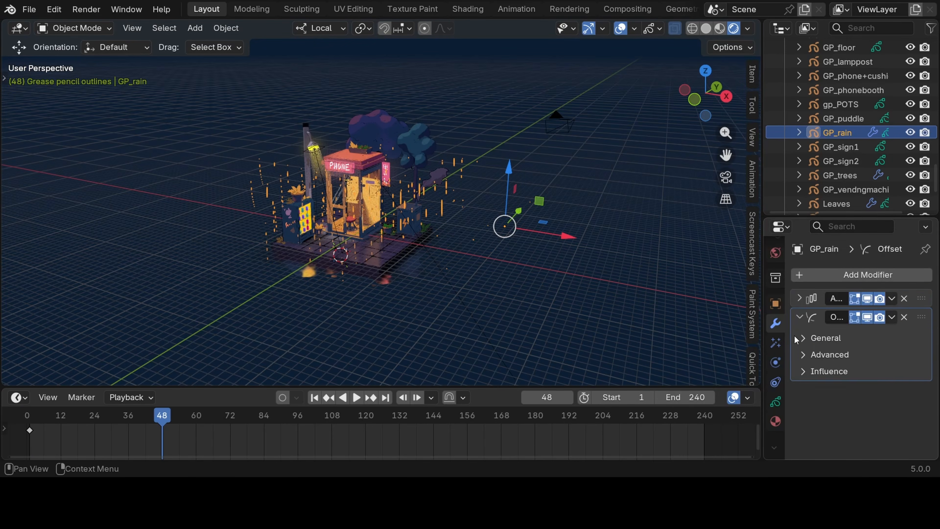
{"action": "left_click", "coordinate": [799, 316]}
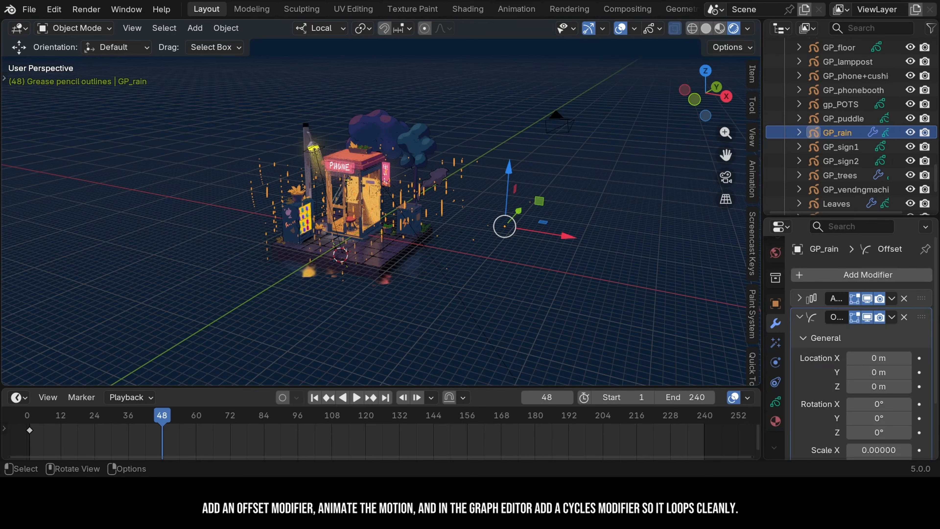
Keyframe the Offset modifier's Z location so the rain falls from 12 m at frame 1 to 0 m at frame 48.
{"action": "left_click_drag", "start_coordinate": [879, 386], "coordinate": [879, 386]}
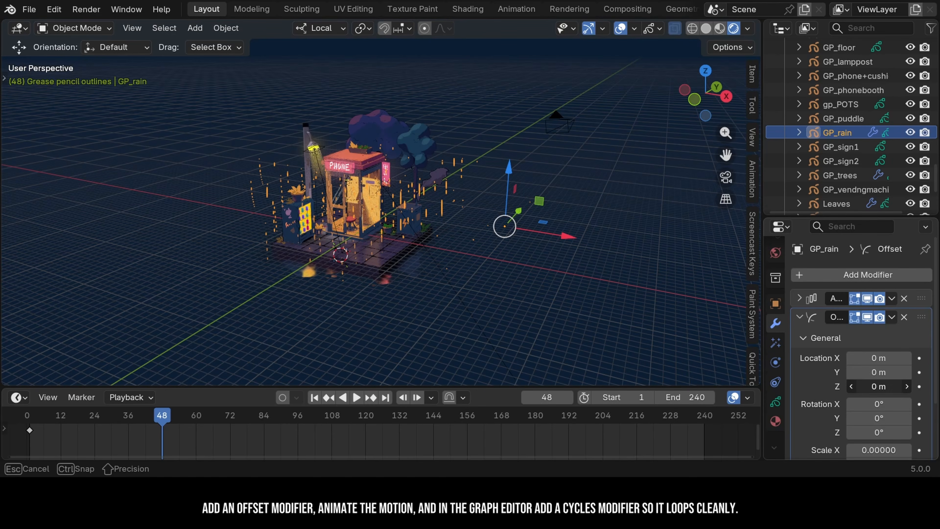
{"action": "left_click_drag", "start_coordinate": [879, 386], "coordinate": [813, 385]}
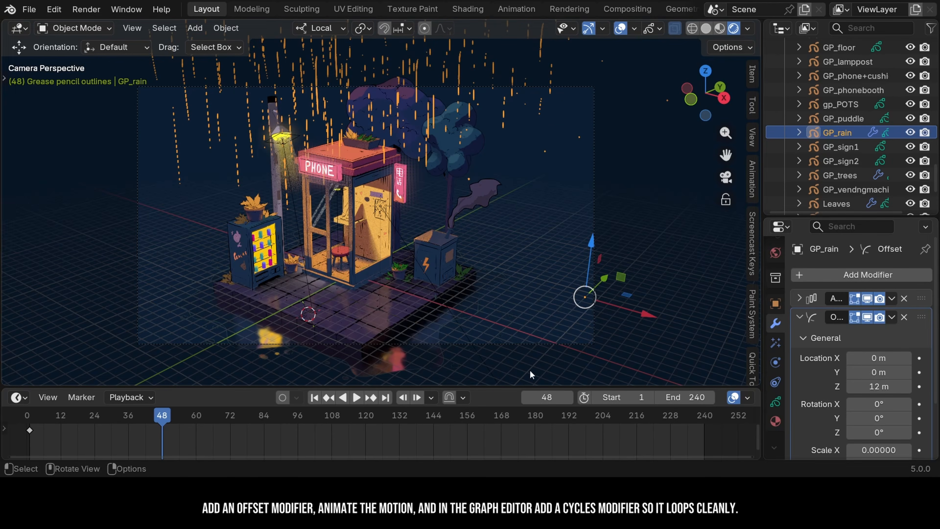
{"action": "left_click", "coordinate": [919, 386]}
{"action": "left_click_drag", "start_coordinate": [162, 432], "coordinate": [29, 439]}
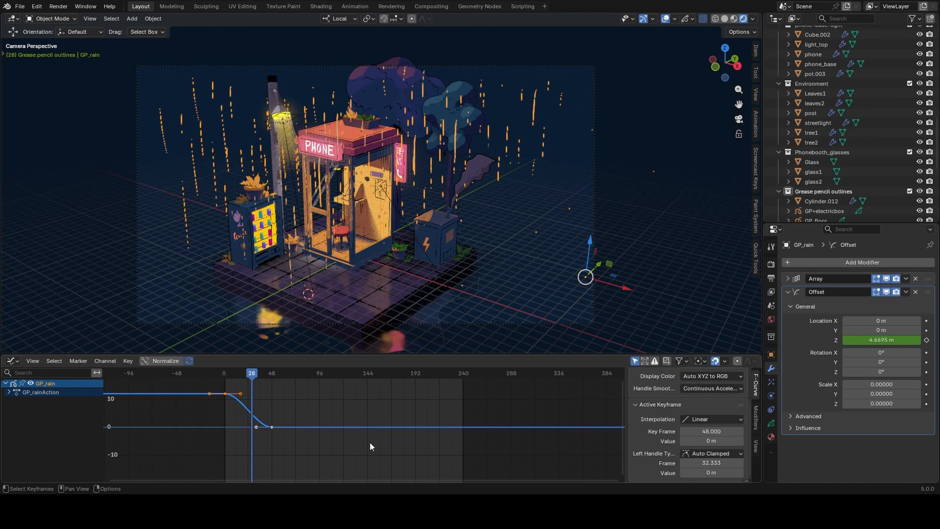
Set the interpolation of GP_rain's Z offset keyframes to Linear and check the falling rain in playback.
{"action": "right_click", "coordinate": [189, 410]}
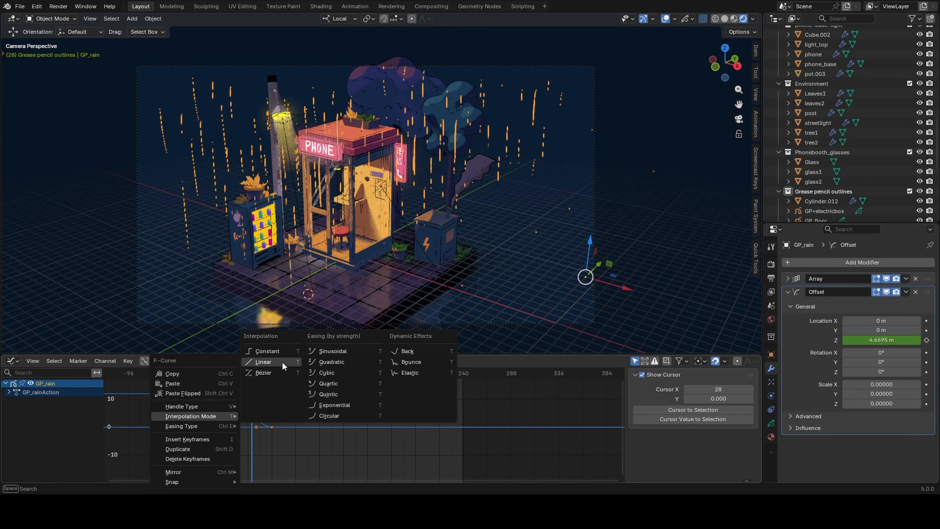
{"action": "left_click", "coordinate": [262, 361]}
{"action": "left_click", "coordinate": [230, 376]}
{"action": "key", "text": "space"}
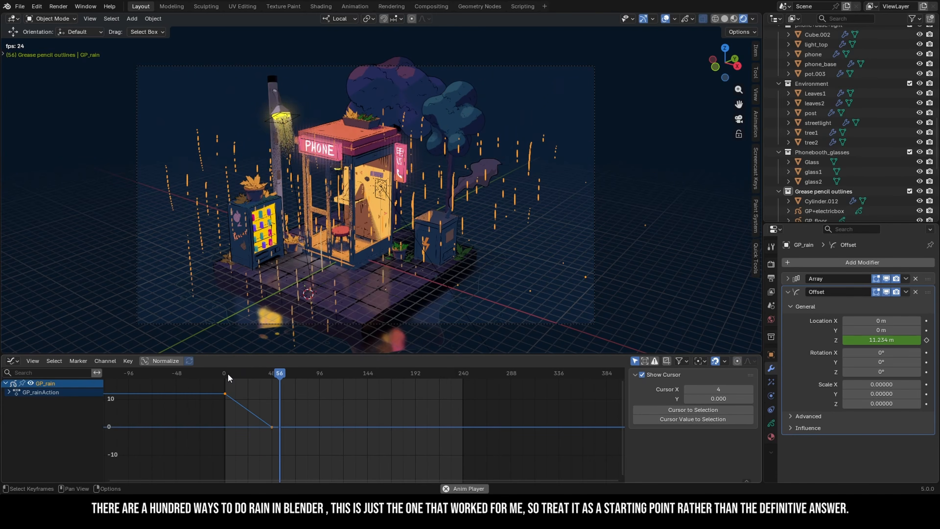
{"action": "left_click_drag", "start_coordinate": [231, 377], "coordinate": [264, 387]}
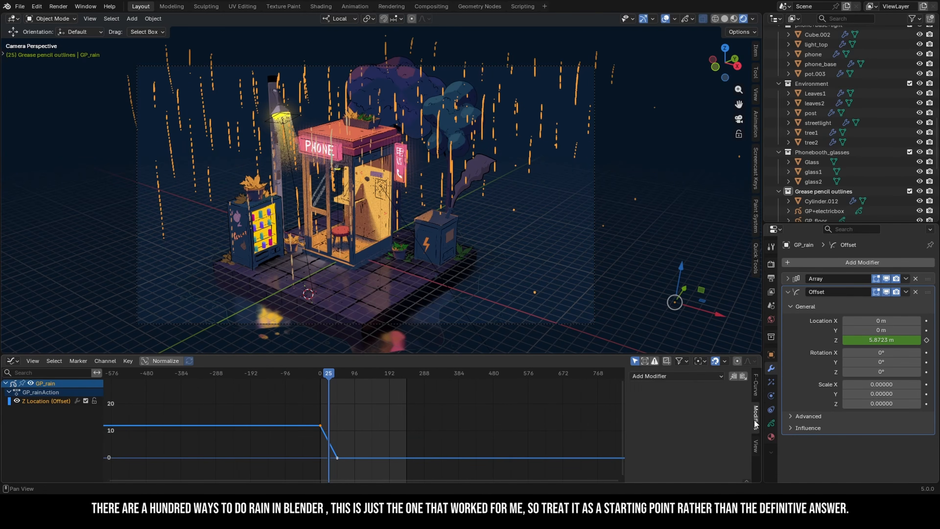
Add a Cycles modifier with Repeat Motion before and after to the Z Location F-curve, and play the loop.
{"action": "left_click", "coordinate": [706, 376]}
{"action": "left_click", "coordinate": [682, 419]}
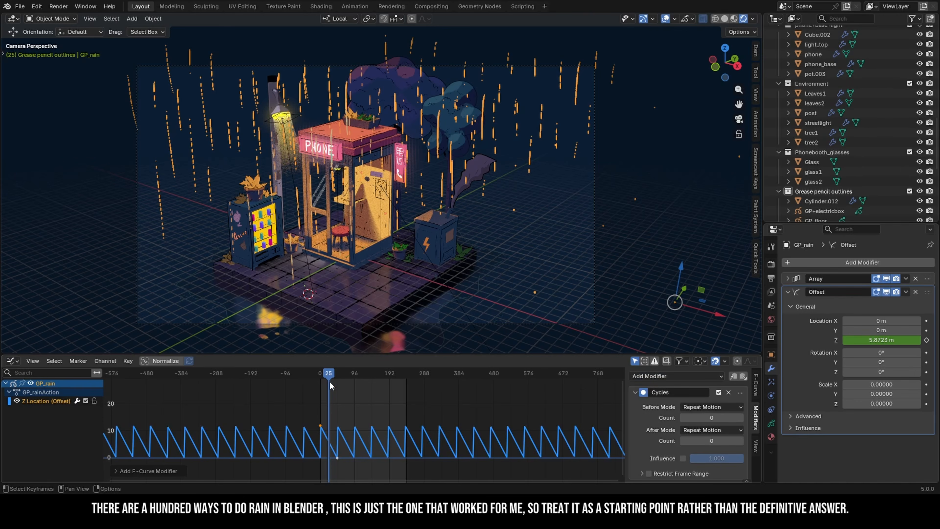
{"action": "key", "text": "space"}
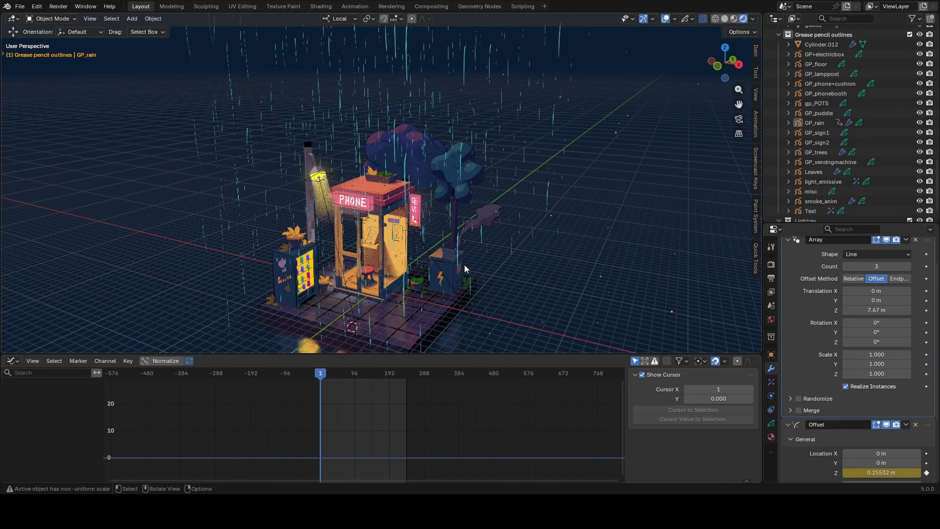
Play the looping rain and examine how its strokes fall across the scene and close to the phone booth.
{"action": "key", "text": "KP_0"}
{"action": "key", "text": "space"}
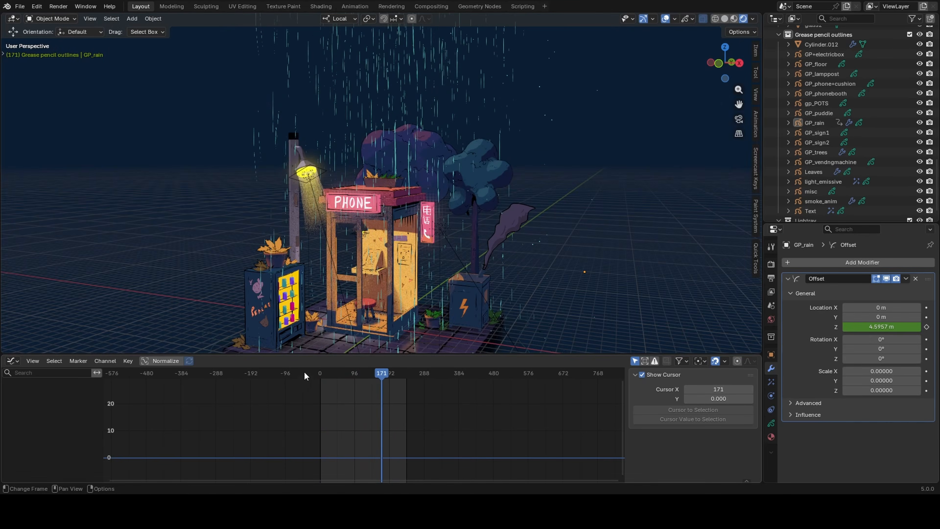
{"action": "left_click", "coordinate": [304, 373]}
{"action": "key", "text": "space"}
{"action": "scroll", "coordinate": [397, 247], "scroll_direction": "up", "scroll_amount": 4}
{"action": "middle_click_drag", "start_coordinate": [397, 247], "coordinate": [375, 247]}
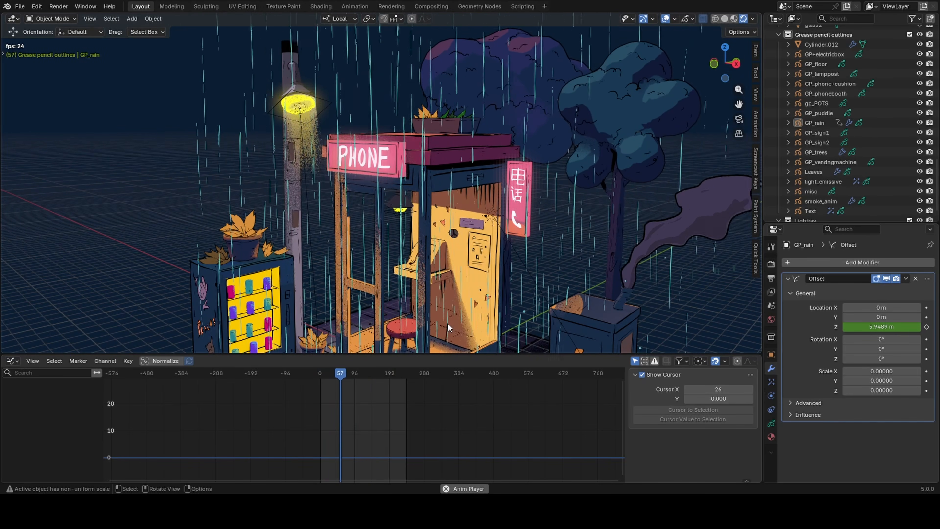
{"action": "key", "text": "space"}
{"action": "key", "text": "Tab"}
{"action": "left_click", "coordinate": [500, 219]}
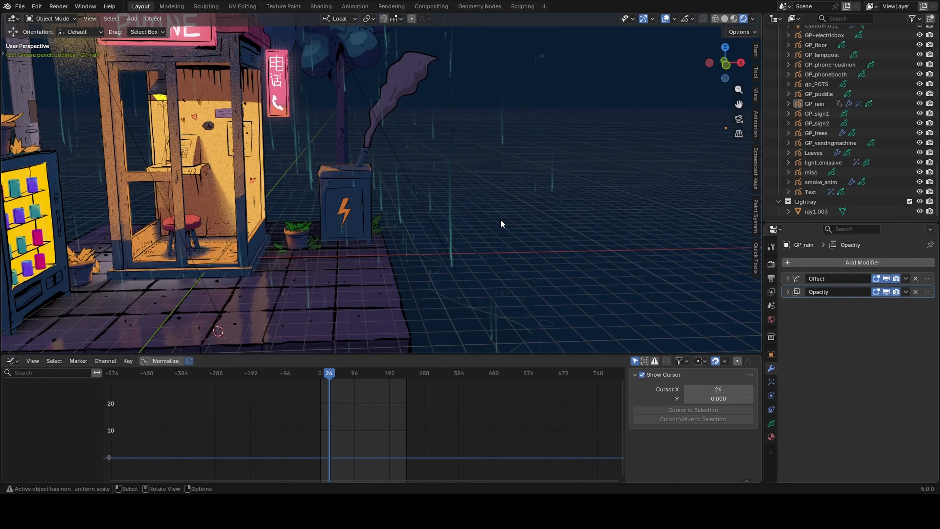
Examine the rain with its Opacity modifier around the whole platform in playback.
{"action": "middle_click_drag", "start_coordinate": [500, 218], "coordinate": [448, 219]}
{"action": "scroll", "coordinate": [463, 221], "scroll_direction": "down", "scroll_amount": 3}
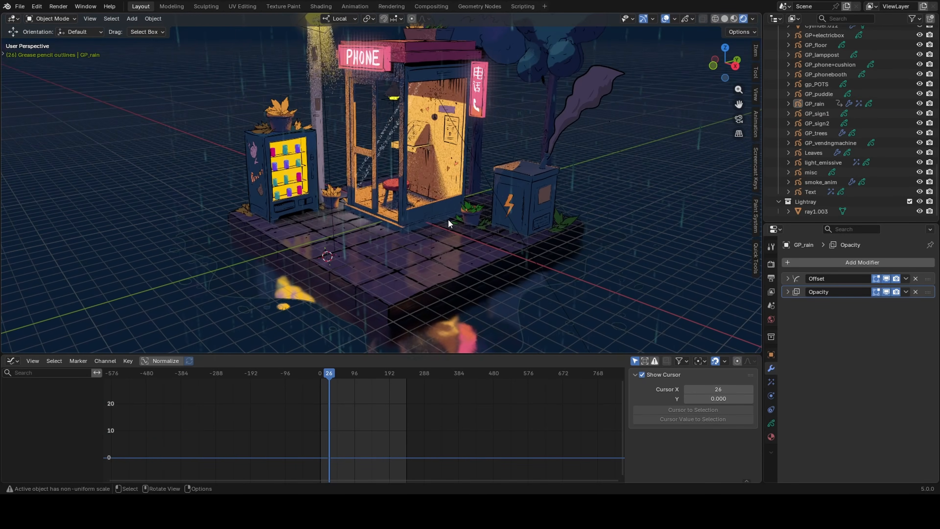
{"action": "key", "text": "space"}
{"action": "key", "text": "space"}
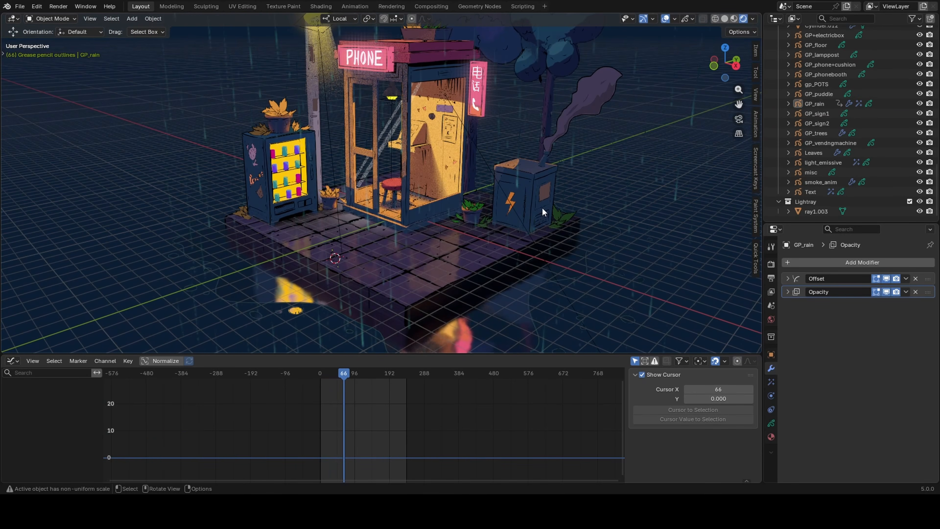
{"action": "left_click", "coordinate": [772, 334]}
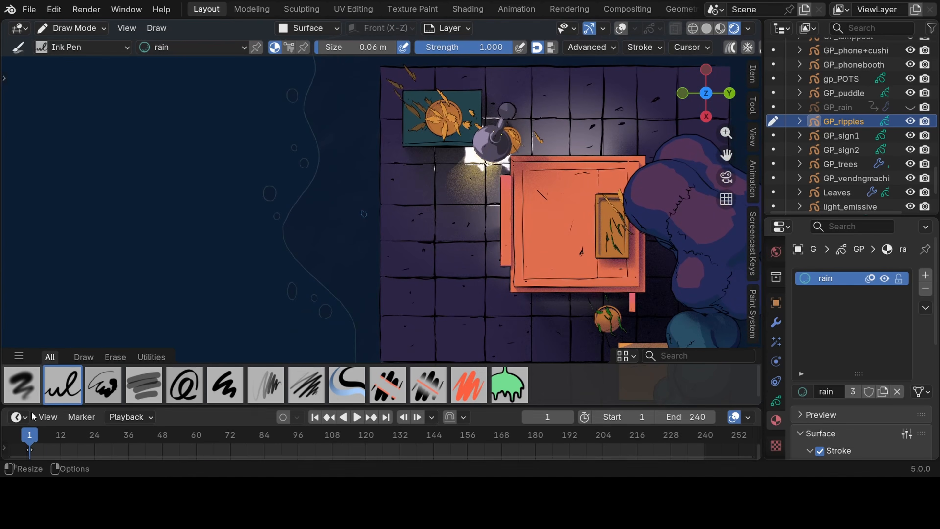
Turn on auto keying and draw a small ripple circle for GP_ripples at frame 12 in the puddle beside the platform.
{"action": "left_click_drag", "start_coordinate": [56, 440], "coordinate": [61, 446]}
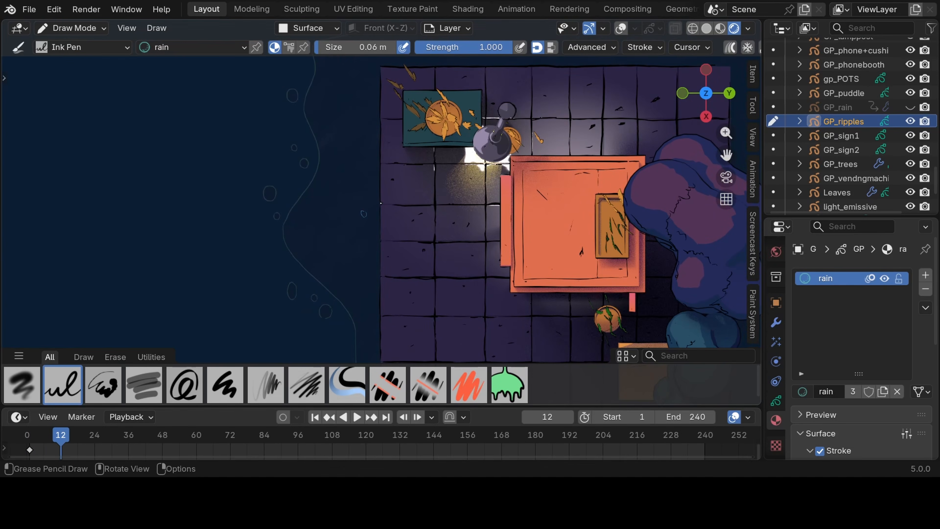
{"action": "left_click", "coordinate": [284, 416]}
{"action": "scroll", "coordinate": [370, 214], "scroll_direction": "up", "scroll_amount": 10}
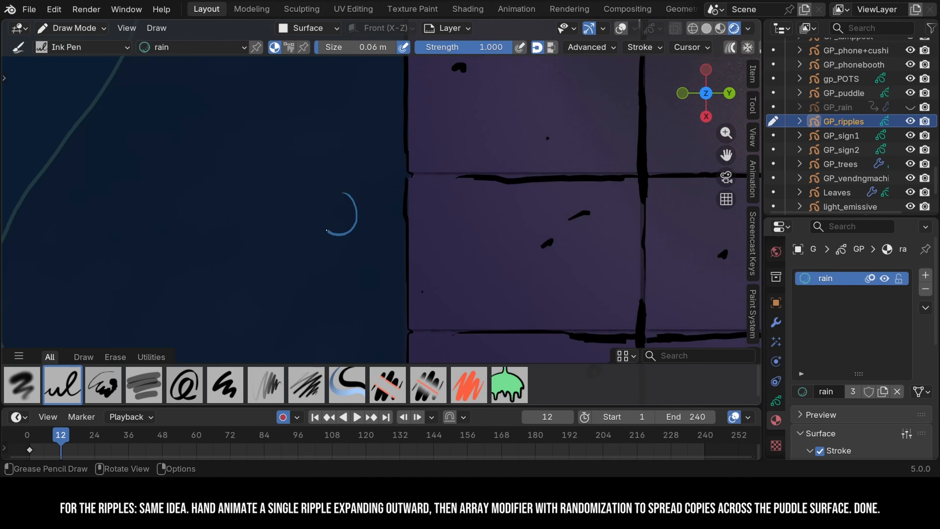
{"action": "left_click_drag", "start_coordinate": [326, 230], "coordinate": [338, 193]}
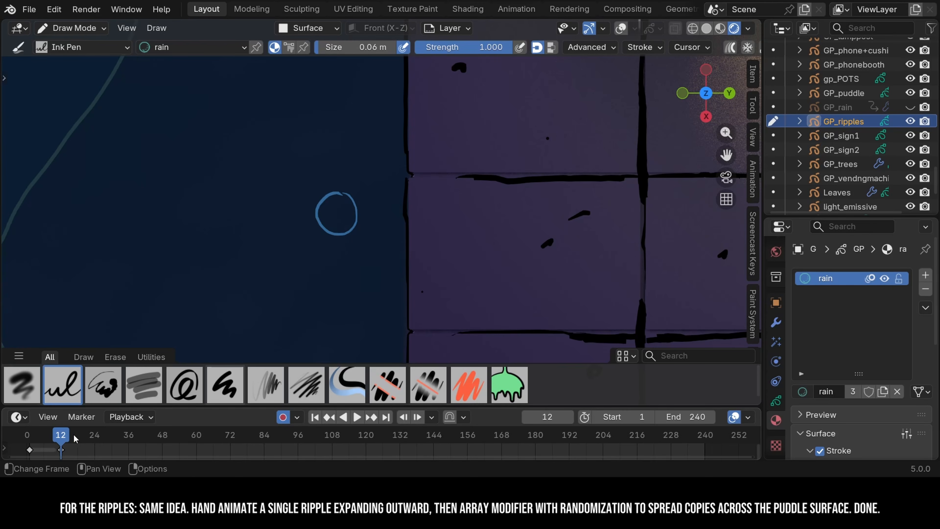
Draw a larger ripple ring around the first circle at frame 24, and a tiny starting dot at frame 1.
{"action": "left_click_drag", "start_coordinate": [75, 439], "coordinate": [96, 443]}
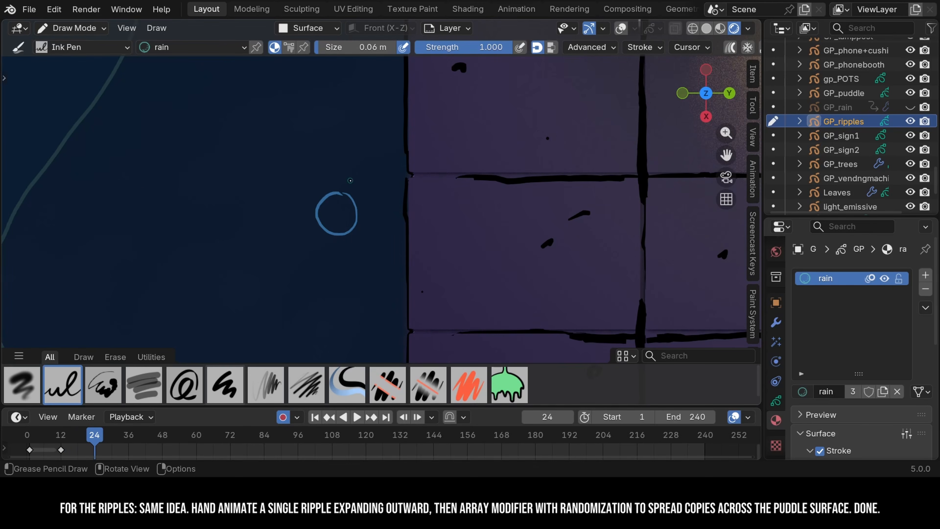
{"action": "left_click_drag", "start_coordinate": [363, 200], "coordinate": [345, 247]}
{"action": "left_click_drag", "start_coordinate": [29, 441], "coordinate": [98, 443]}
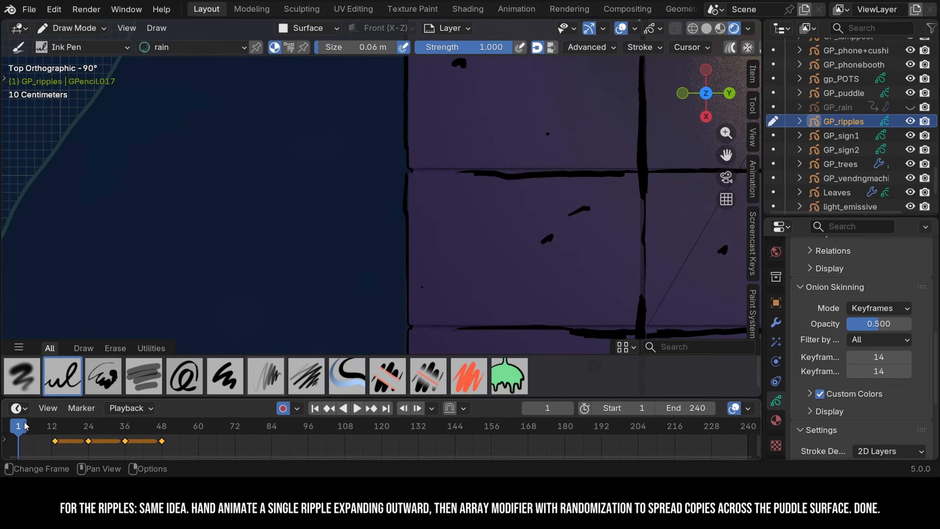
{"action": "left_click", "coordinate": [335, 211]}
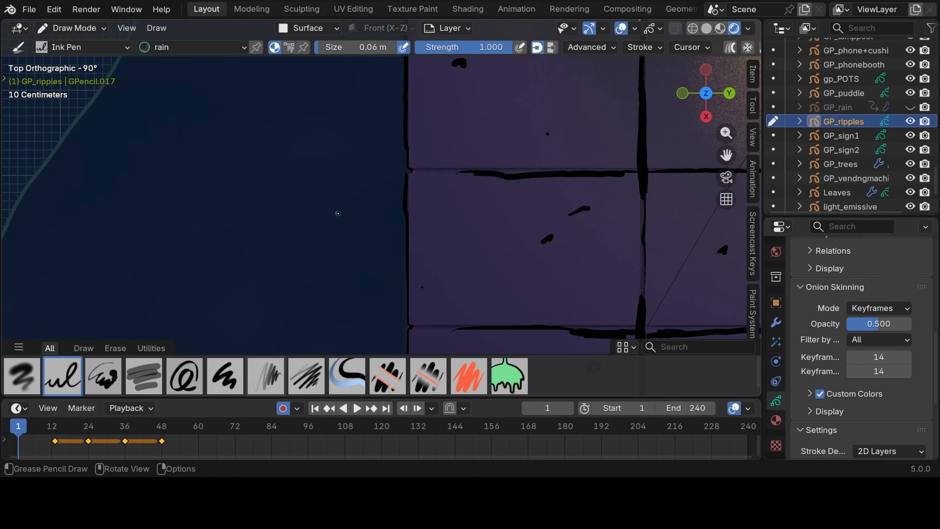
Play and scrub through the hand-drawn ripple animation to check how it expands and breaks up.
{"action": "key", "text": "space"}
{"action": "key", "text": "Escape"}
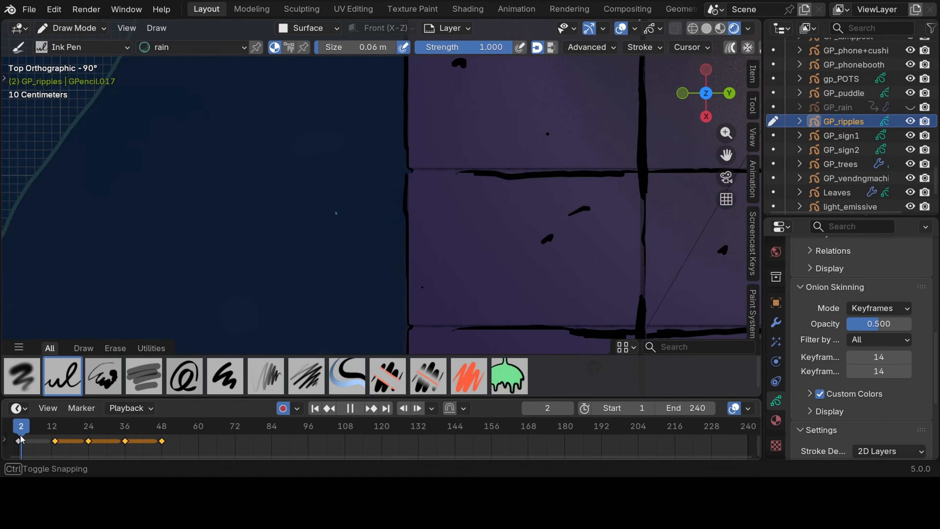
{"action": "key", "text": "space"}
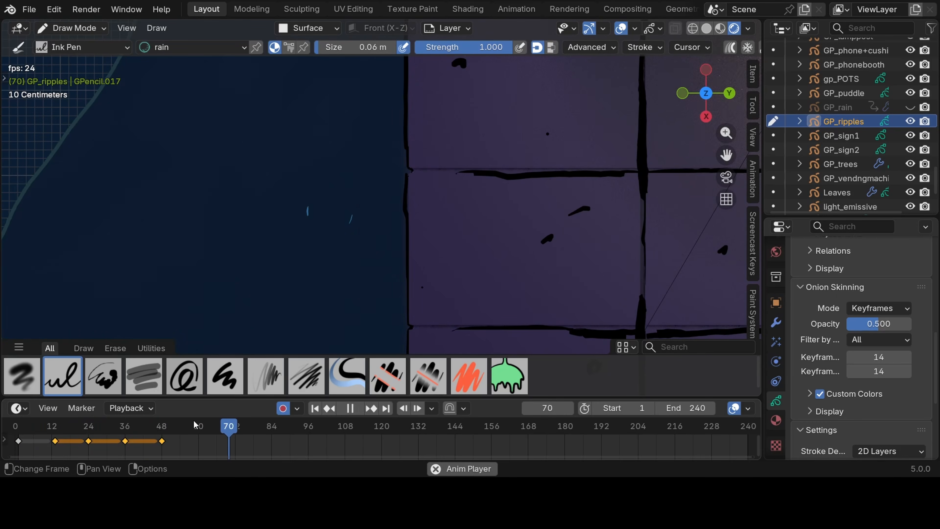
{"action": "left_click", "coordinate": [162, 429]}
{"action": "left_click_drag", "start_coordinate": [162, 425], "coordinate": [136, 429]}
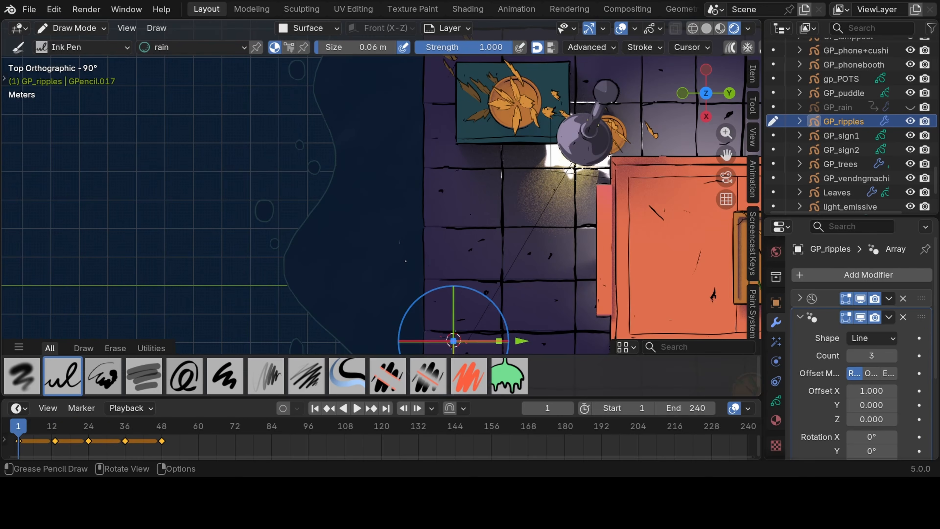
Set the relative offset of GP_ripples' Array modifier to 2 in both X and Y, viewing the ripples at frame 13.
{"action": "left_click", "coordinate": [55, 427]}
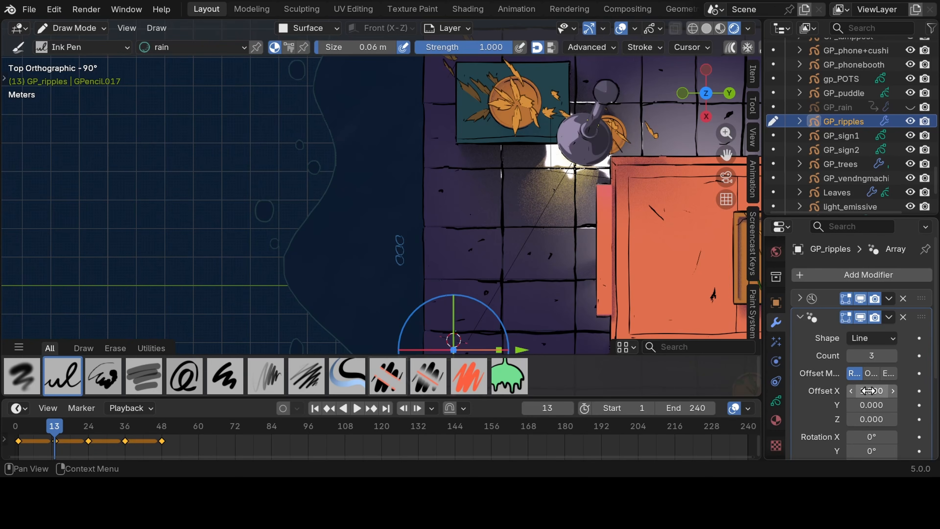
{"action": "left_click", "coordinate": [874, 407]}
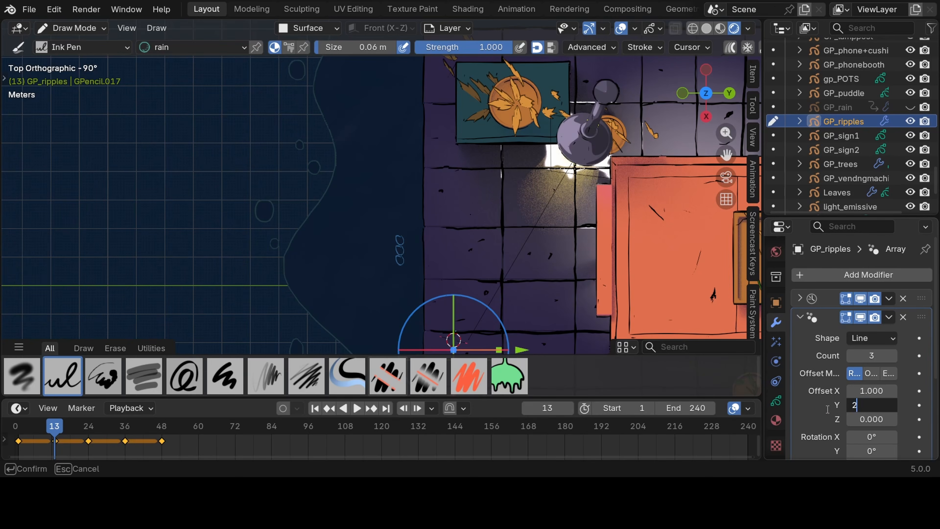
{"action": "key", "text": "Return"}
{"action": "left_click", "coordinate": [866, 392]}
{"action": "type", "text": "2"}
{"action": "key", "text": "Return"}
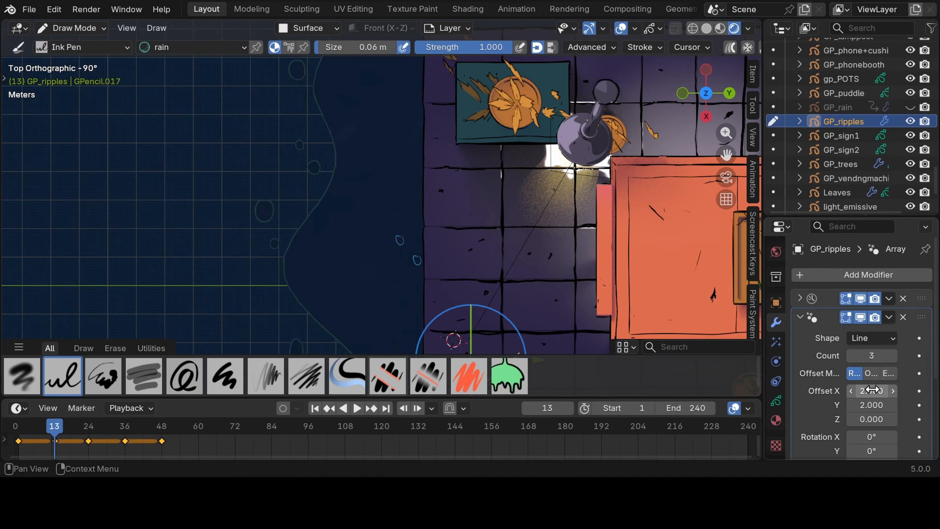
Enable Randomize in the ripple Array modifier and set its random offset to X 0.66, Y -6.58 and Z 0.6.
{"action": "scroll", "coordinate": [377, 219], "scroll_direction": "down", "scroll_amount": 2}
{"action": "scroll", "coordinate": [872, 355], "scroll_direction": "down", "scroll_amount": 5}
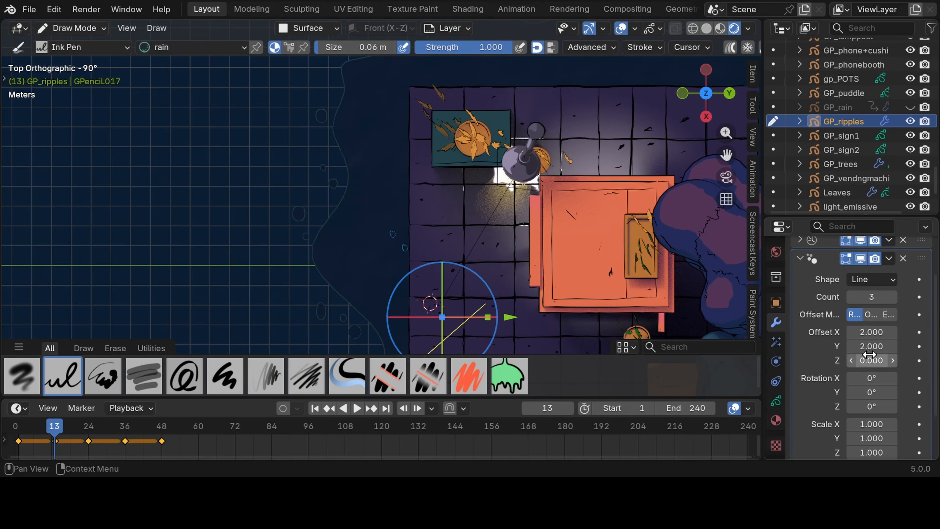
{"action": "left_click", "coordinate": [803, 432]}
{"action": "scroll", "coordinate": [833, 411], "scroll_direction": "down", "scroll_amount": 4}
{"action": "mouse_move", "coordinate": [858, 365]}
{"action": "left_mouse_down"}
{"action": "mouse_move", "coordinate": [882, 364]}
{"action": "mouse_move", "coordinate": [785, 380]}
{"action": "left_mouse_up"}
{"action": "left_click_drag", "start_coordinate": [866, 393], "coordinate": [886, 392]}
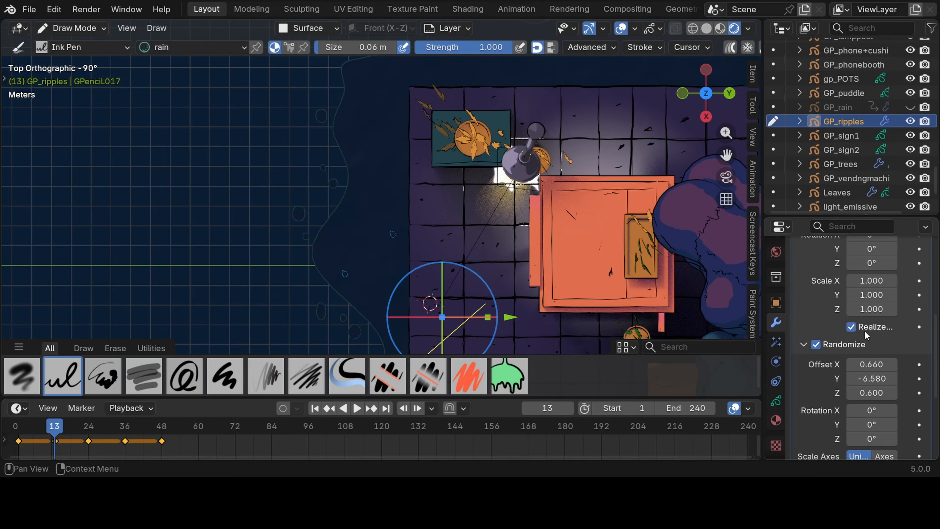
{"action": "scroll", "coordinate": [879, 372], "scroll_direction": "up", "scroll_amount": 8}
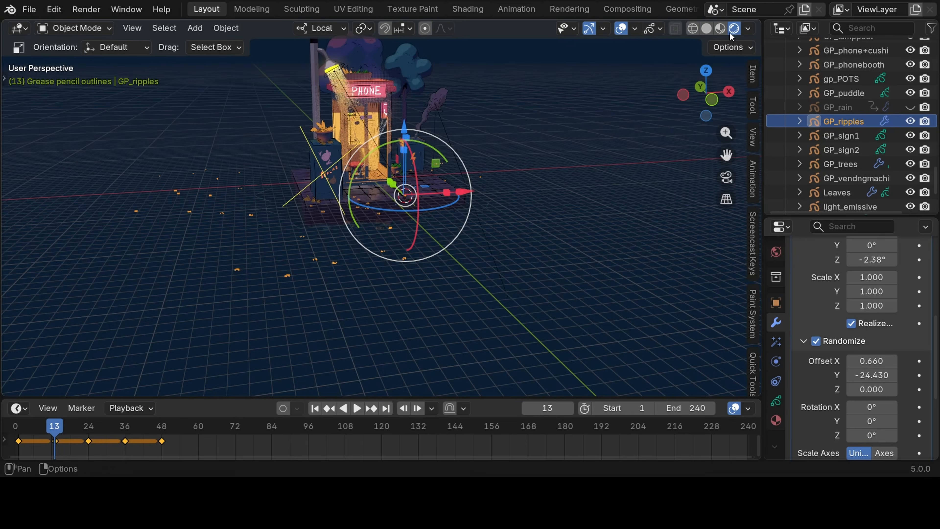
Play the scattered ripples, inspect them up close beside the puddle outline, and hide the viewport overlays.
{"action": "key", "text": "space"}
{"action": "left_click", "coordinate": [516, 224]}
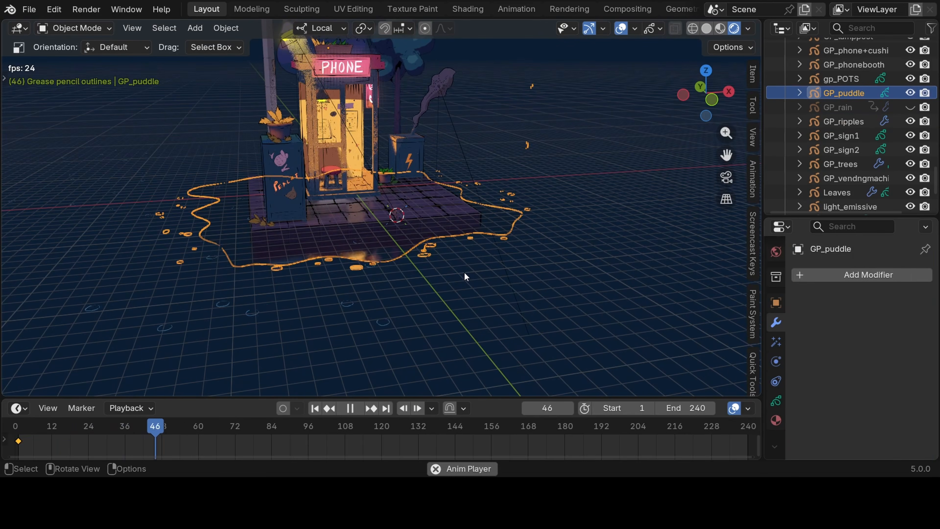
{"action": "middle_click_drag", "start_coordinate": [382, 269], "coordinate": [402, 232]}
{"action": "scroll", "coordinate": [334, 307], "scroll_direction": "up", "scroll_amount": 2}
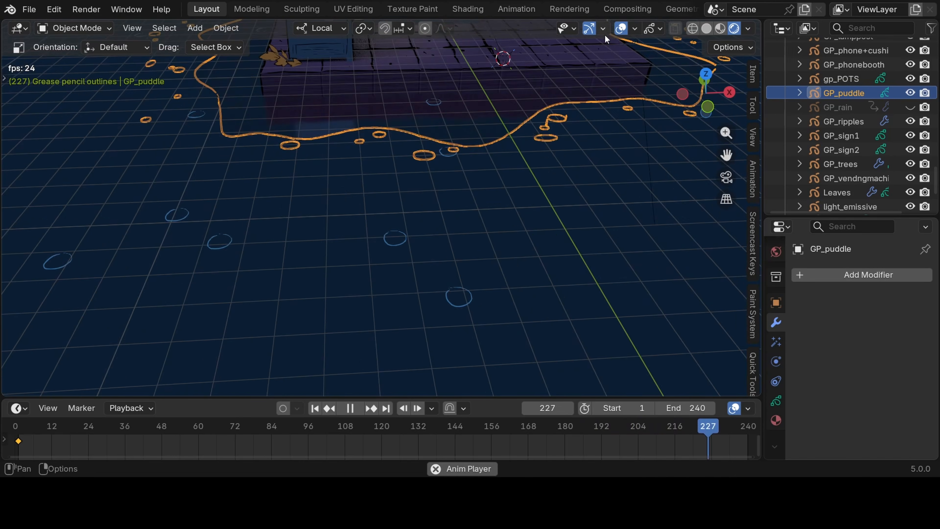
{"action": "left_click", "coordinate": [621, 29]}
{"action": "key", "text": "space"}
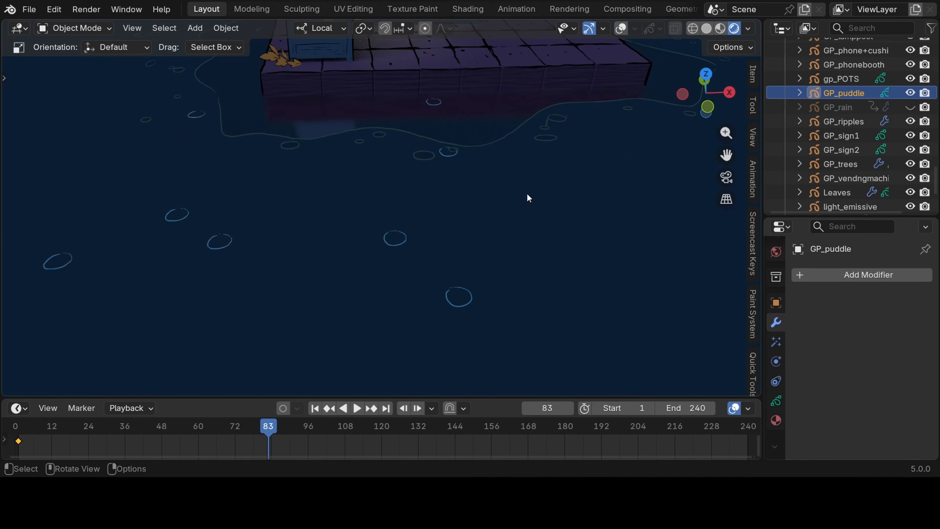
Select GP_ripples and play its animation to inspect the scattered ripples around the puddle from a low front view.
{"action": "scroll", "coordinate": [529, 198], "scroll_direction": "down", "scroll_amount": 2}
{"action": "left_click", "coordinate": [839, 106]}
{"action": "left_click", "coordinate": [851, 94]}
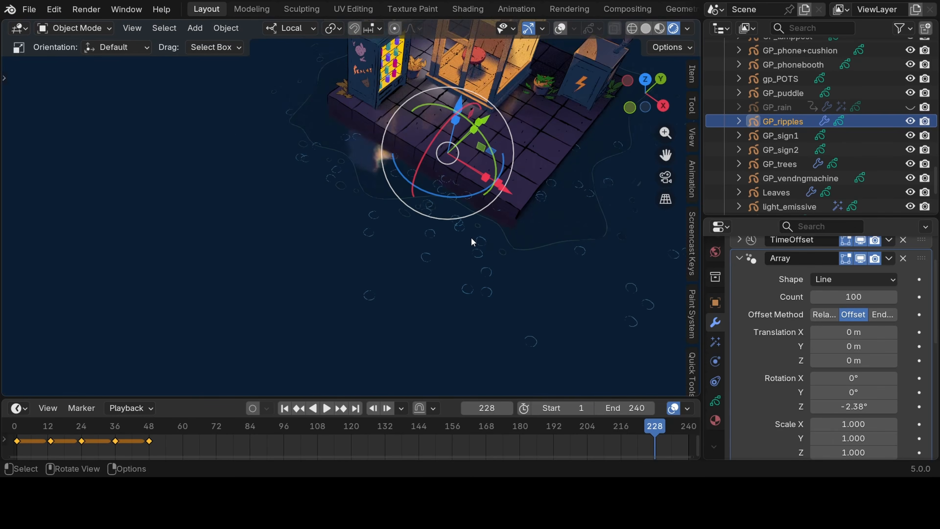
{"action": "middle_click_drag", "start_coordinate": [471, 237], "coordinate": [495, 218]}
{"action": "key", "text": "space"}
{"action": "scroll", "coordinate": [455, 223], "scroll_direction": "up", "scroll_amount": 2}
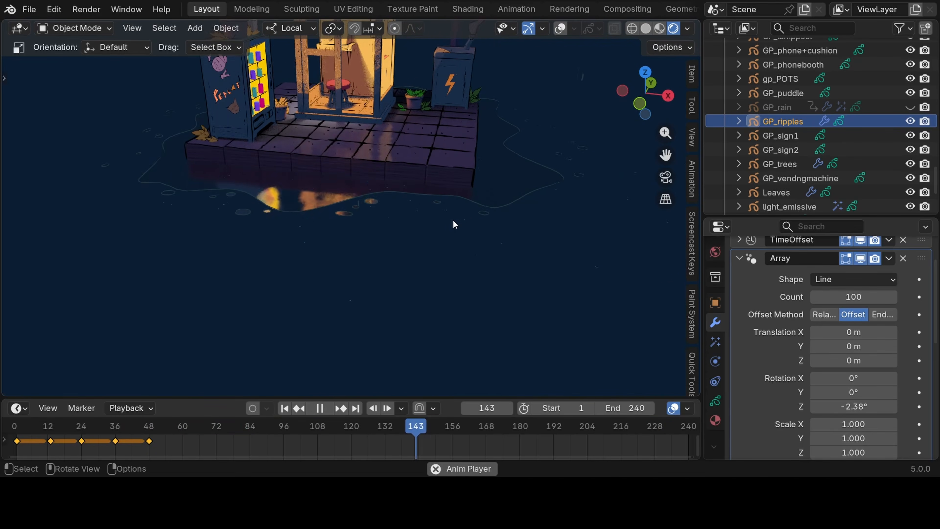
Replay the ripple animation from the first frame, inspecting the ripples around the platform from a higher corner view.
{"action": "scroll", "coordinate": [453, 216], "scroll_direction": "down", "scroll_amount": 1}
{"action": "middle_click_drag", "start_coordinate": [396, 170], "coordinate": [461, 259], "text": "shift"}
{"action": "middle_click_drag", "start_coordinate": [461, 259], "coordinate": [420, 225]}
{"action": "scroll", "coordinate": [440, 307], "scroll_direction": "down", "scroll_amount": 2}
{"action": "key", "text": "space"}
{"action": "left_click_drag", "start_coordinate": [469, 278], "coordinate": [504, 266]}
{"action": "middle_click_drag", "start_coordinate": [452, 331], "coordinate": [447, 250], "text": "shift"}
{"action": "key", "text": "space"}
{"action": "scroll", "coordinate": [446, 250], "scroll_direction": "up", "scroll_amount": 3}
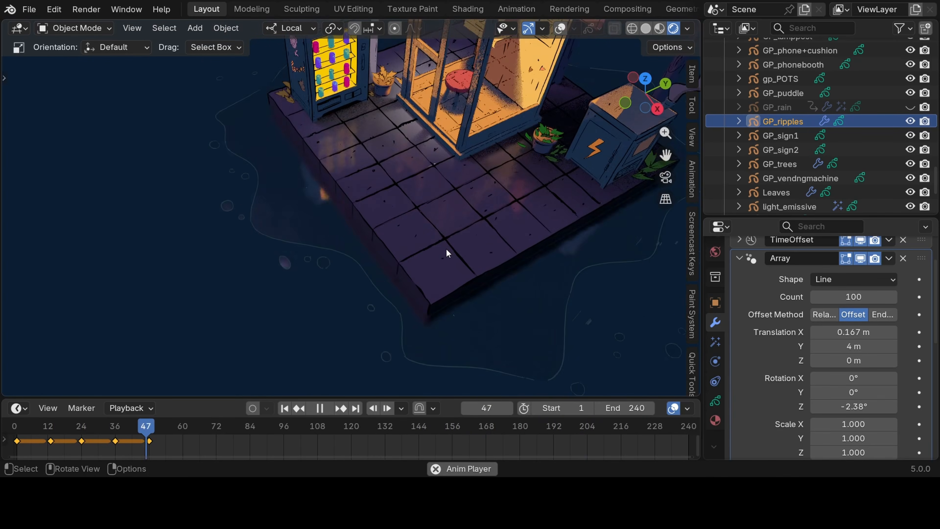
{"action": "scroll", "coordinate": [447, 250], "scroll_direction": "down", "scroll_amount": 2}
{"action": "key", "text": "shift+Left"}
{"action": "key", "text": "space"}
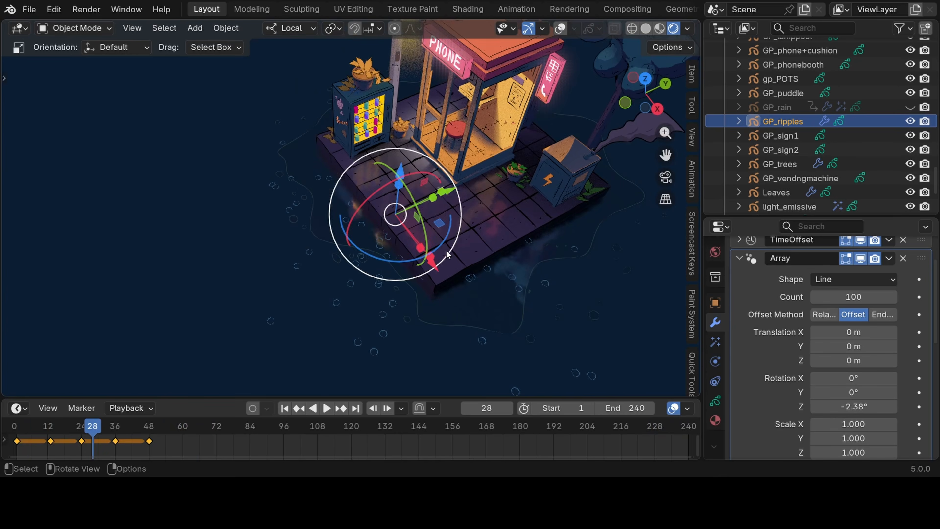
Play the rain and ripples together with the viewport overlays shown to check the playback frame rate.
{"action": "left_click_drag", "start_coordinate": [446, 250], "coordinate": [460, 186]}
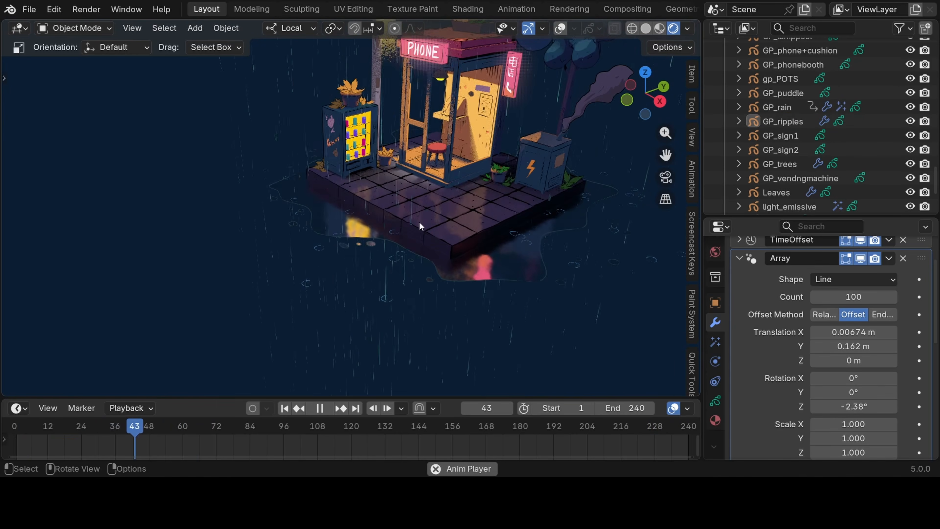
{"action": "scroll", "coordinate": [418, 223], "scroll_direction": "up", "scroll_amount": 2}
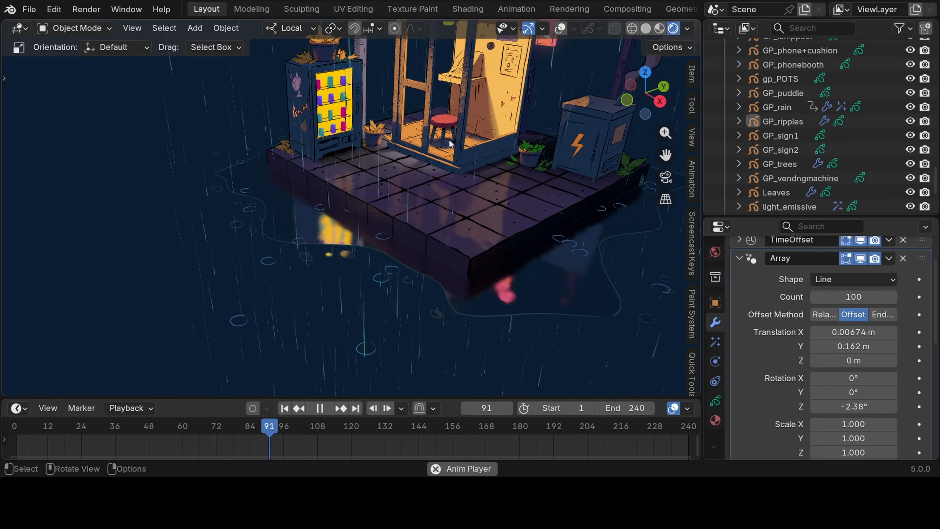
{"action": "left_click", "coordinate": [560, 28]}
{"action": "left_click", "coordinate": [560, 28]}
{"action": "left_click", "coordinate": [562, 29]}
{"action": "left_click", "coordinate": [574, 28]}
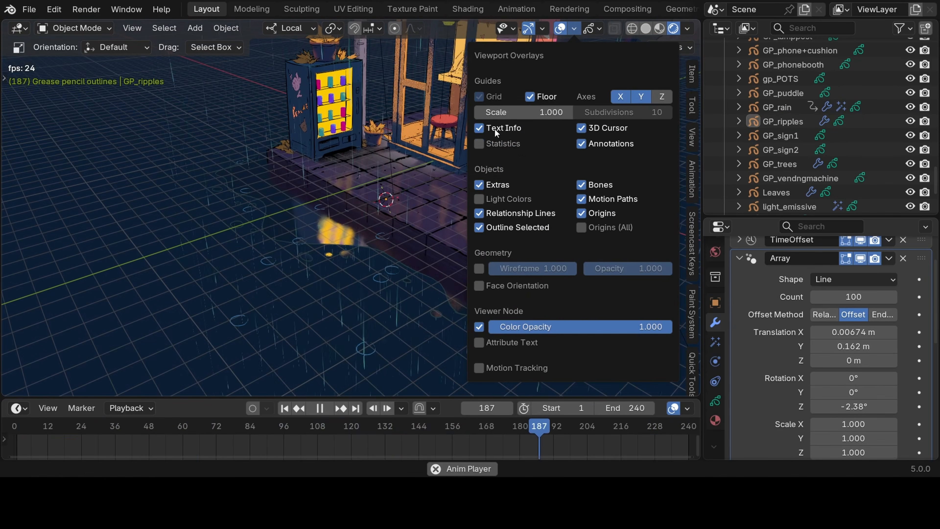
{"action": "left_click", "coordinate": [479, 143]}
{"action": "left_click", "coordinate": [477, 149]}
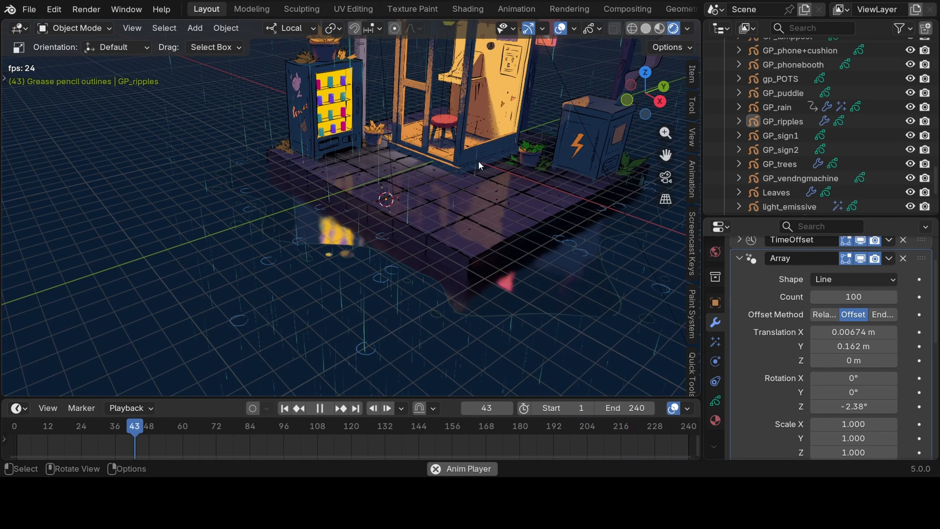
Stop playback, hide the viewport overlays, and view the whole phone booth scene through the camera.
{"action": "key", "text": "space"}
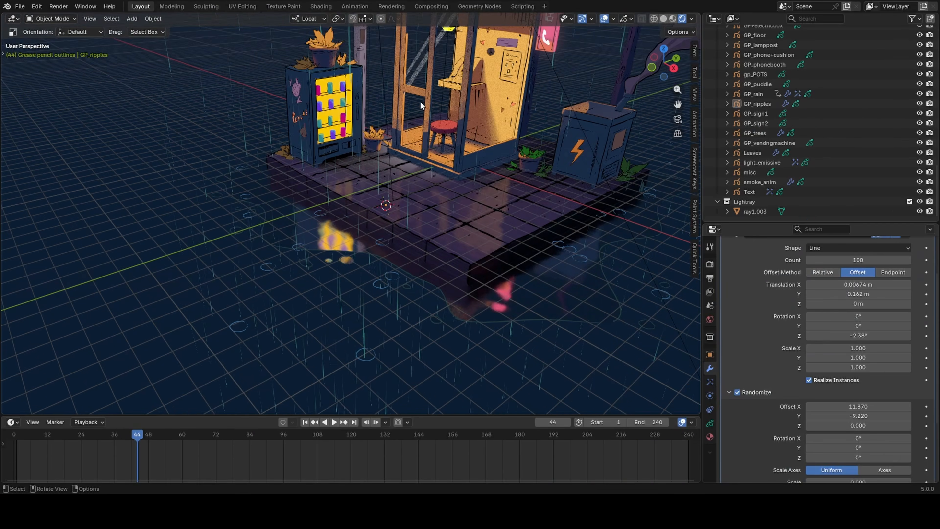
{"action": "left_click", "coordinate": [604, 19]}
{"action": "middle_click_drag", "start_coordinate": [530, 106], "coordinate": [461, 161], "text": "shift"}
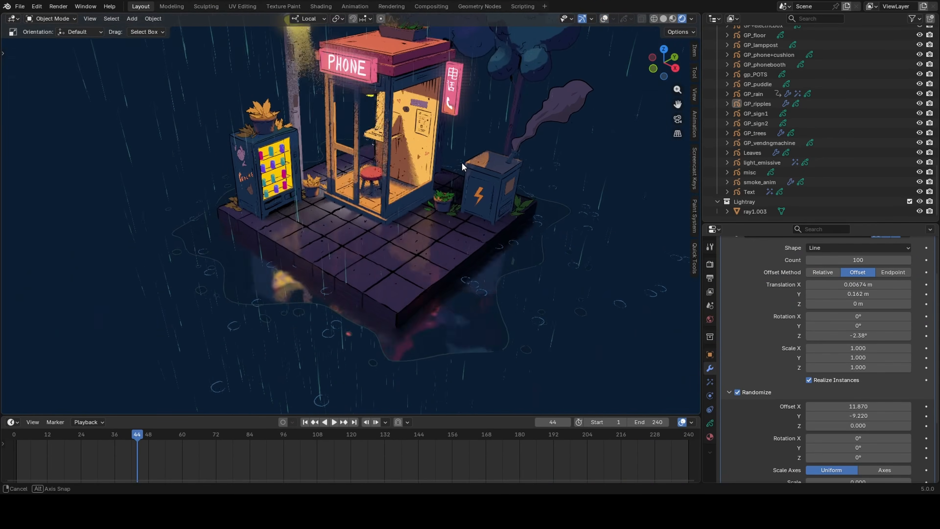
{"action": "key", "text": "KP_0"}
{"action": "scroll", "coordinate": [462, 163], "scroll_direction": "down", "scroll_amount": 4}
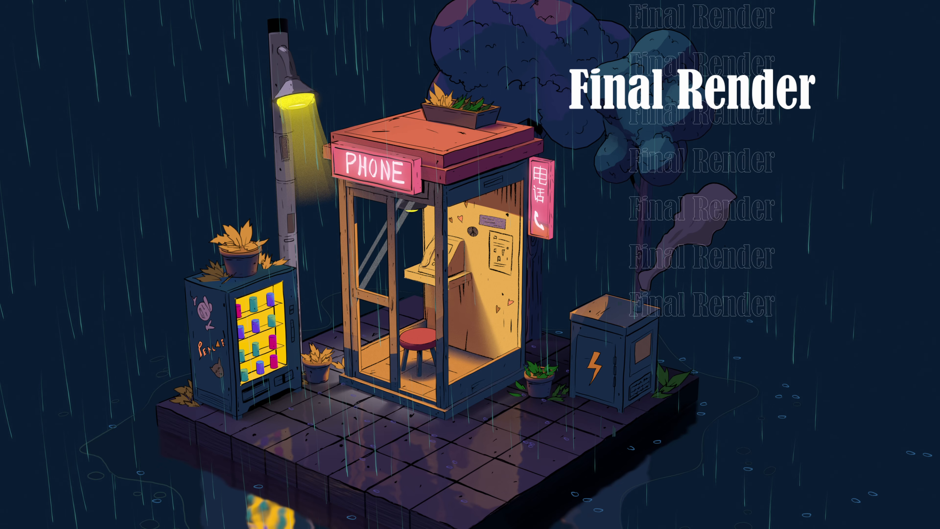